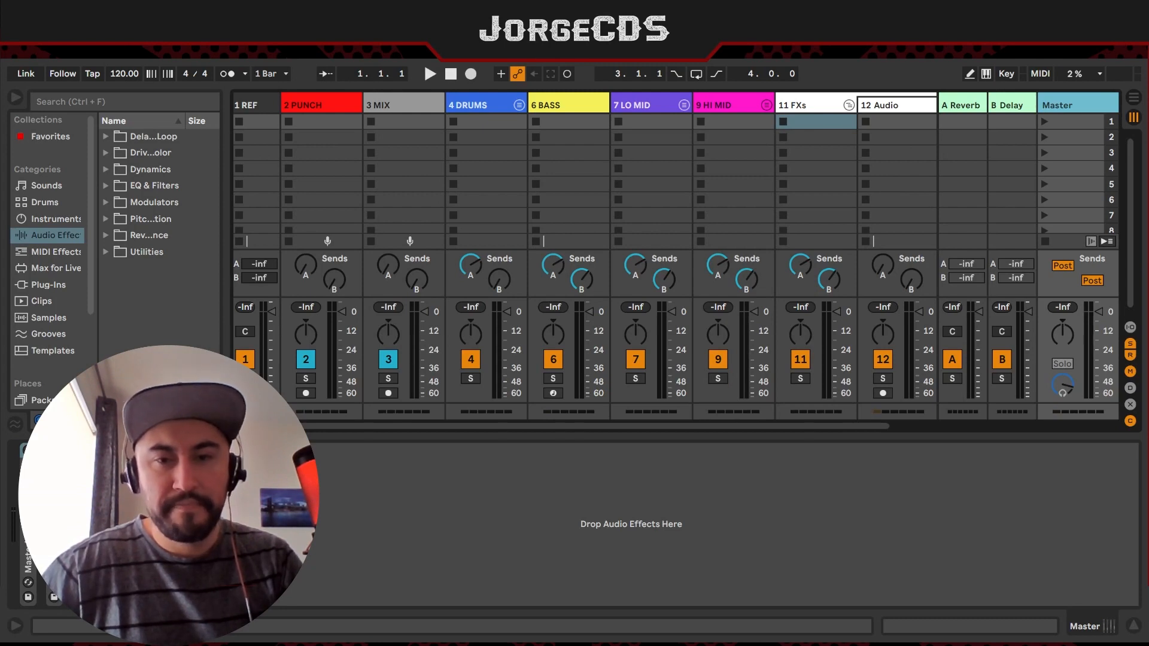
Step: Review the finished template's tracks in order, from REF, PUNCH and MIX through DRUMS, BASS, LO MID, HI MID and FXs
click(337, 108)
click(262, 107)
click(335, 108)
click(402, 108)
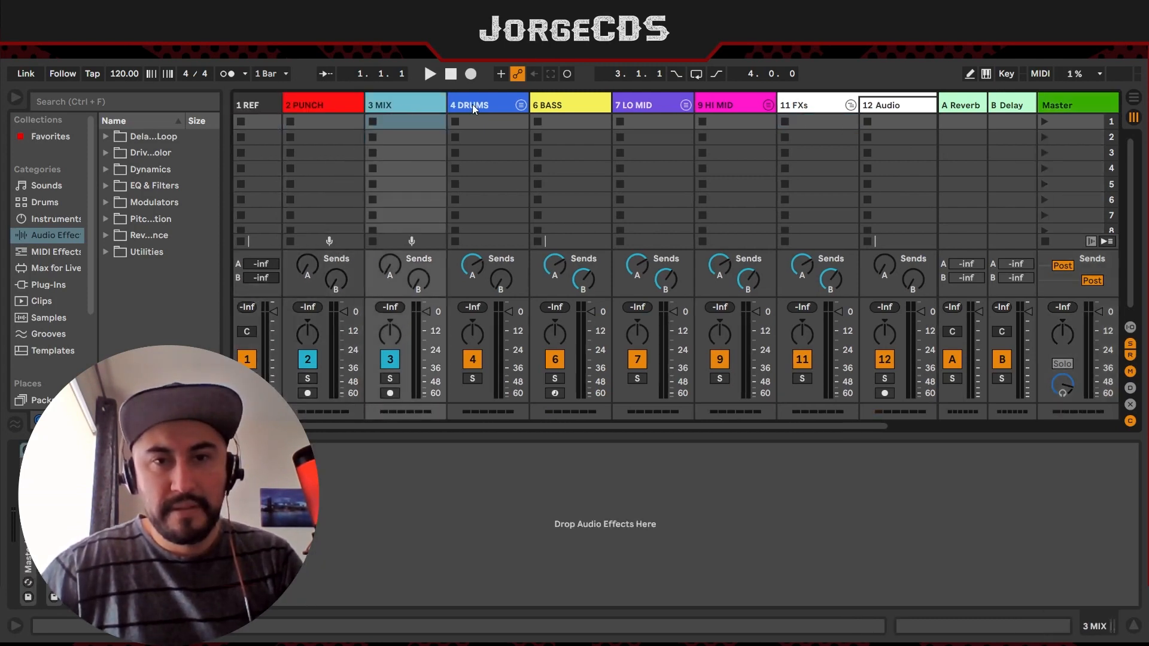
click(472, 105)
click(566, 108)
click(654, 108)
click(741, 106)
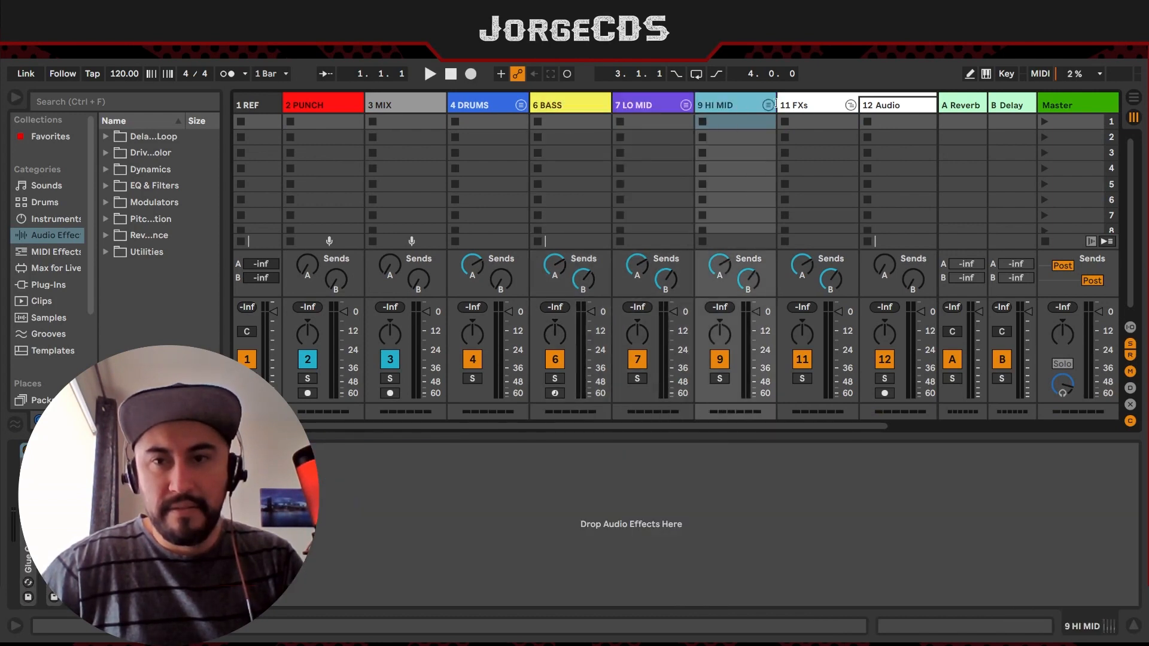
click(795, 106)
scroll(770, 199, right, 2)
scroll(771, 199, left, 1)
scroll(777, 196, right, 1)
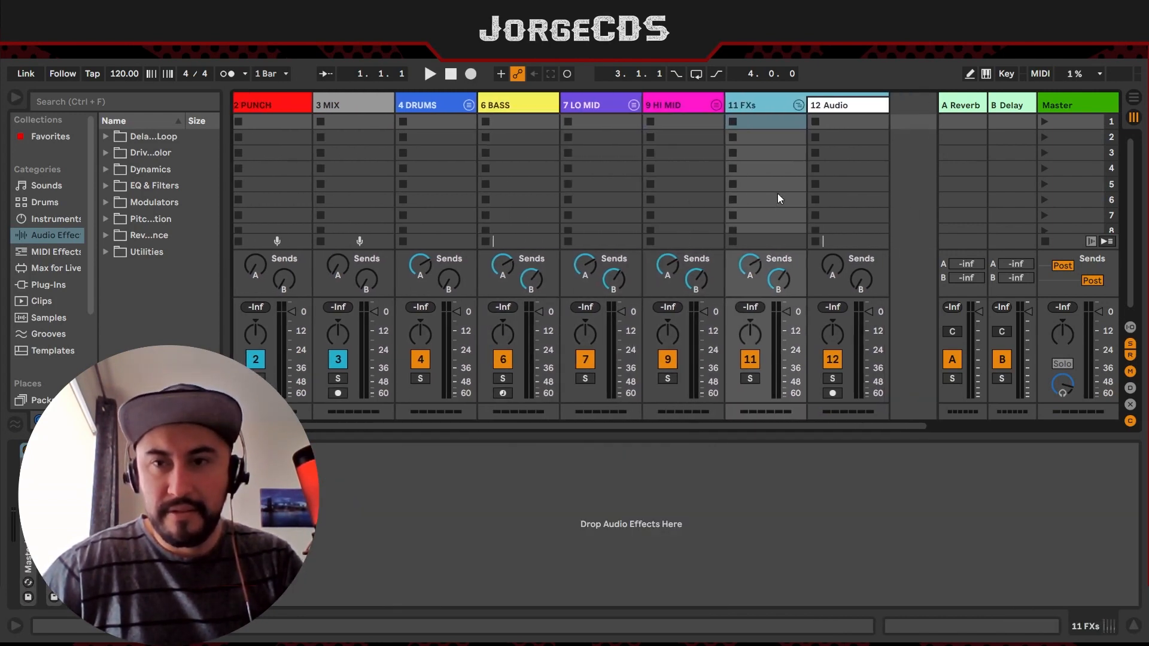
click(798, 106)
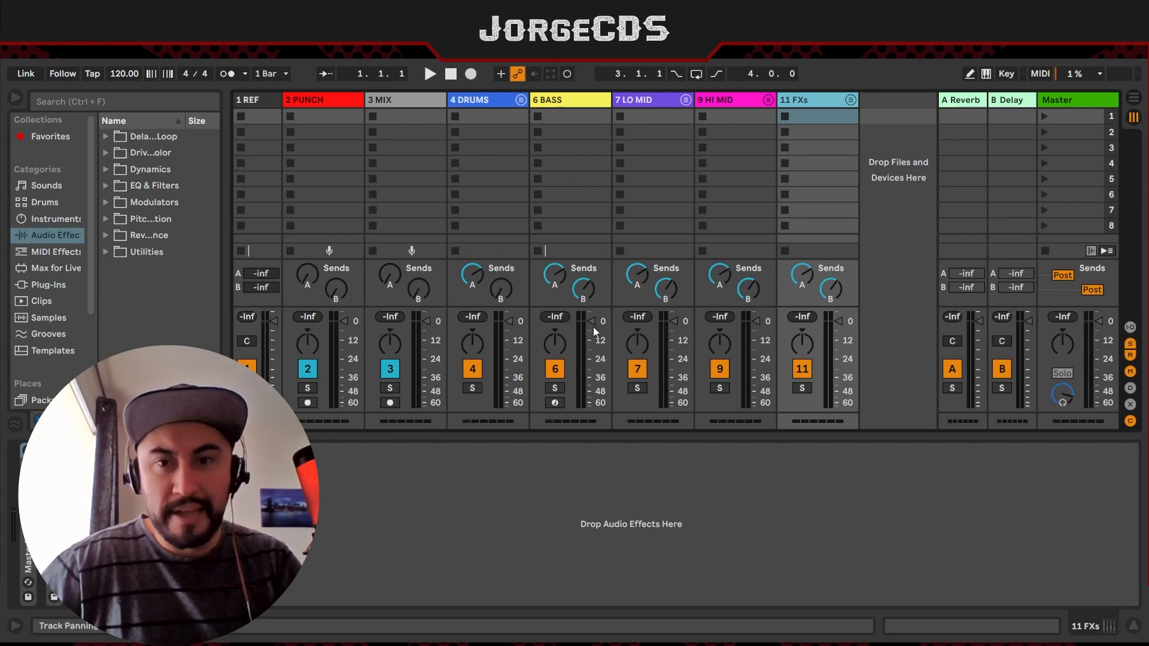
Step: Go over the BASS, LO MID, HI MID and FXs tracks again, working back to REF and PUNCH
click(551, 102)
click(644, 105)
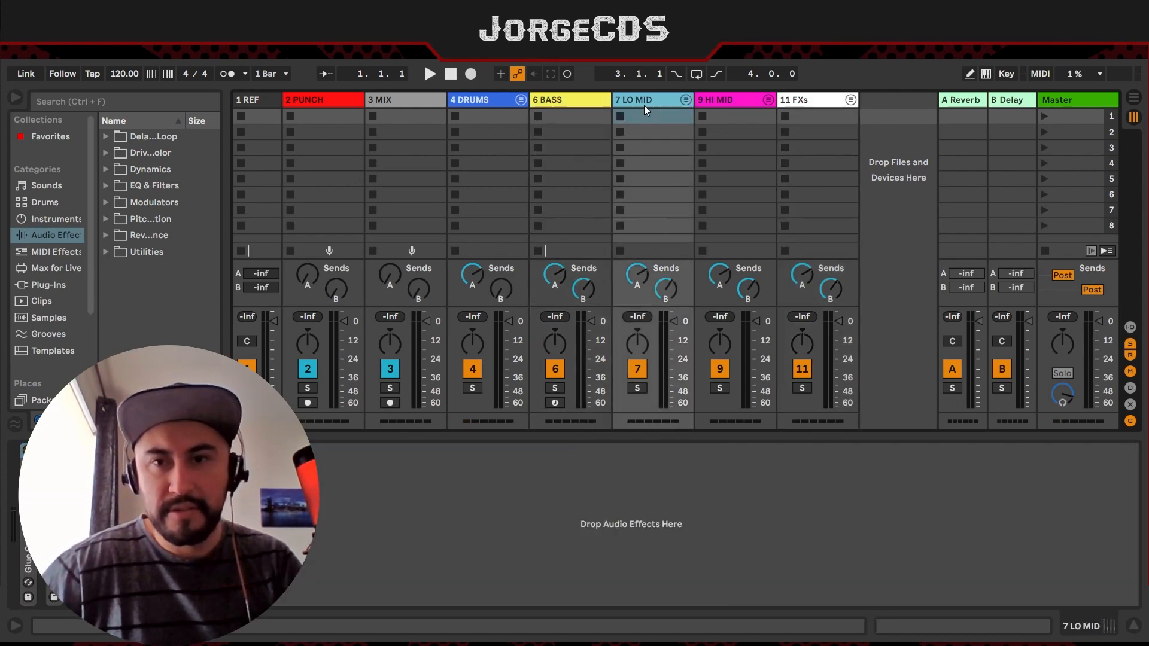
click(730, 106)
click(846, 103)
click(731, 105)
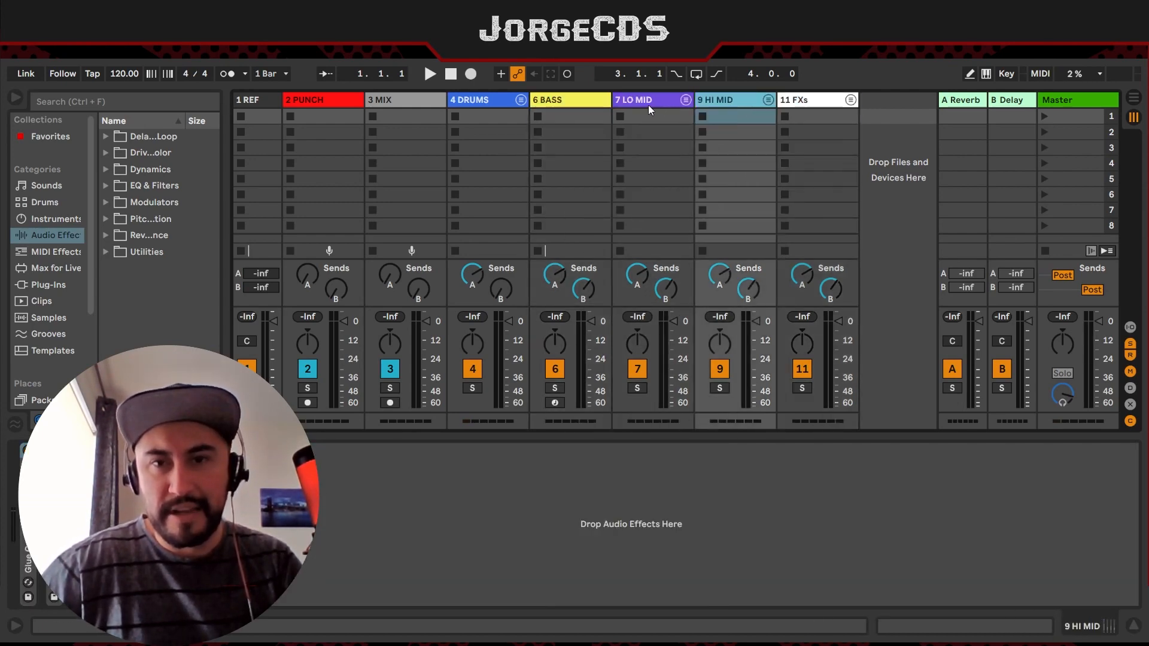
click(648, 105)
click(571, 102)
click(472, 102)
click(400, 106)
click(291, 105)
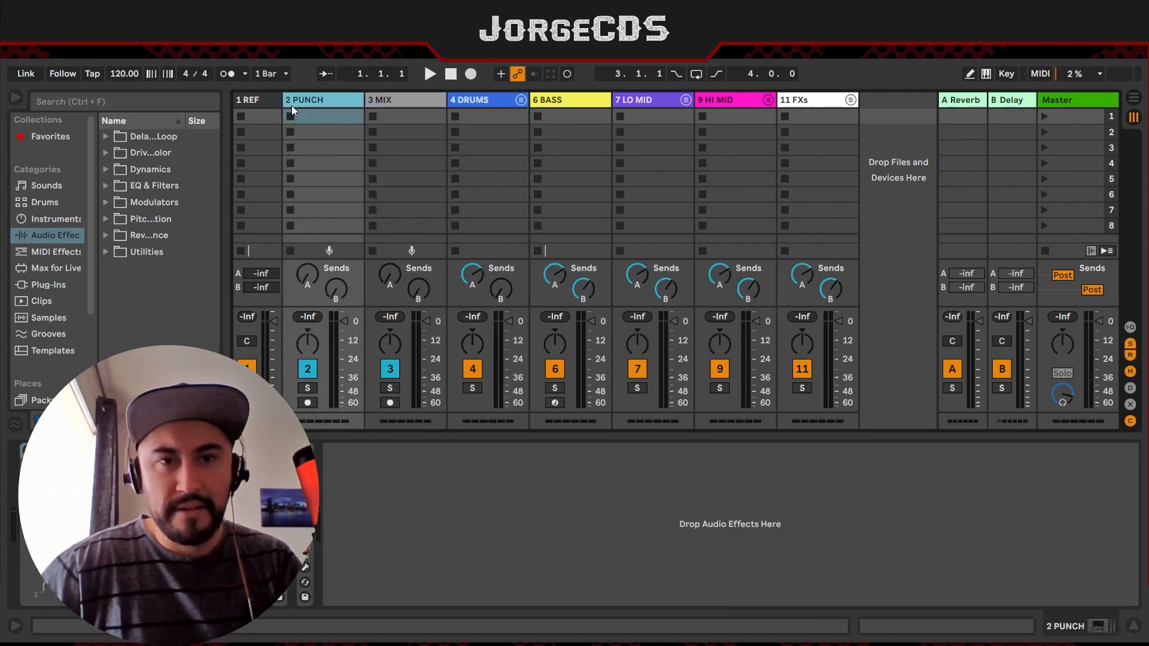
click(249, 108)
click(315, 103)
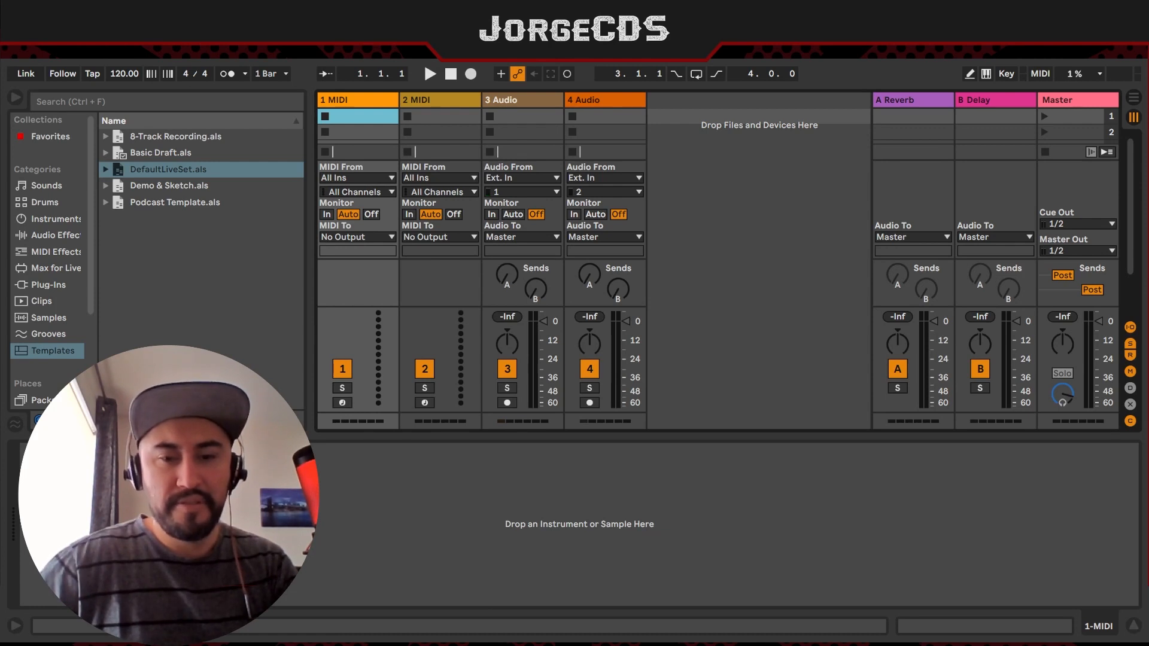
Step: Delete the two MIDI tracks and the second audio track from the default set
click(355, 101)
shift+click(426, 95)
key(Delete)
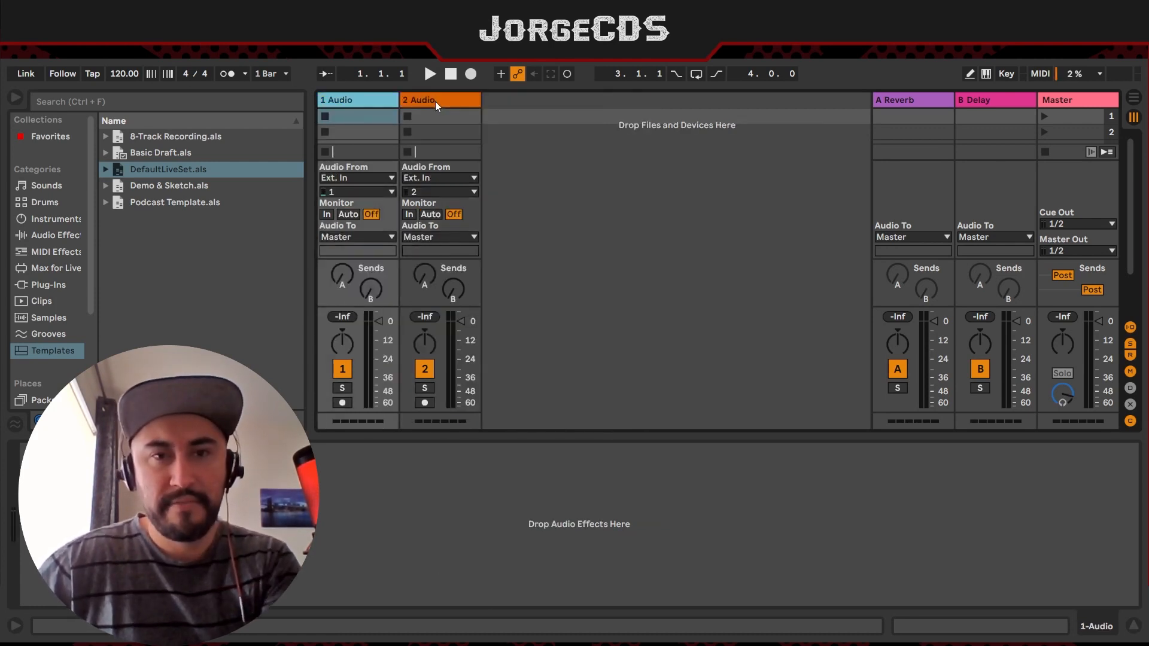
click(442, 100)
key(Delete)
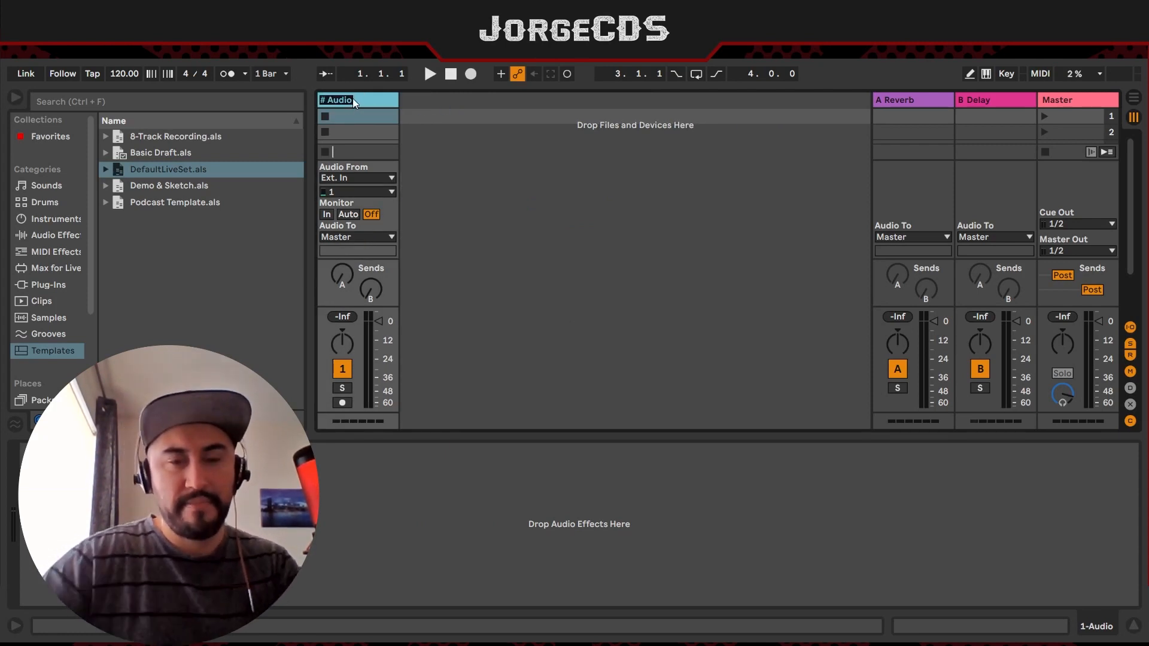
Step: Rename the remaining audio track as REF
text(R)
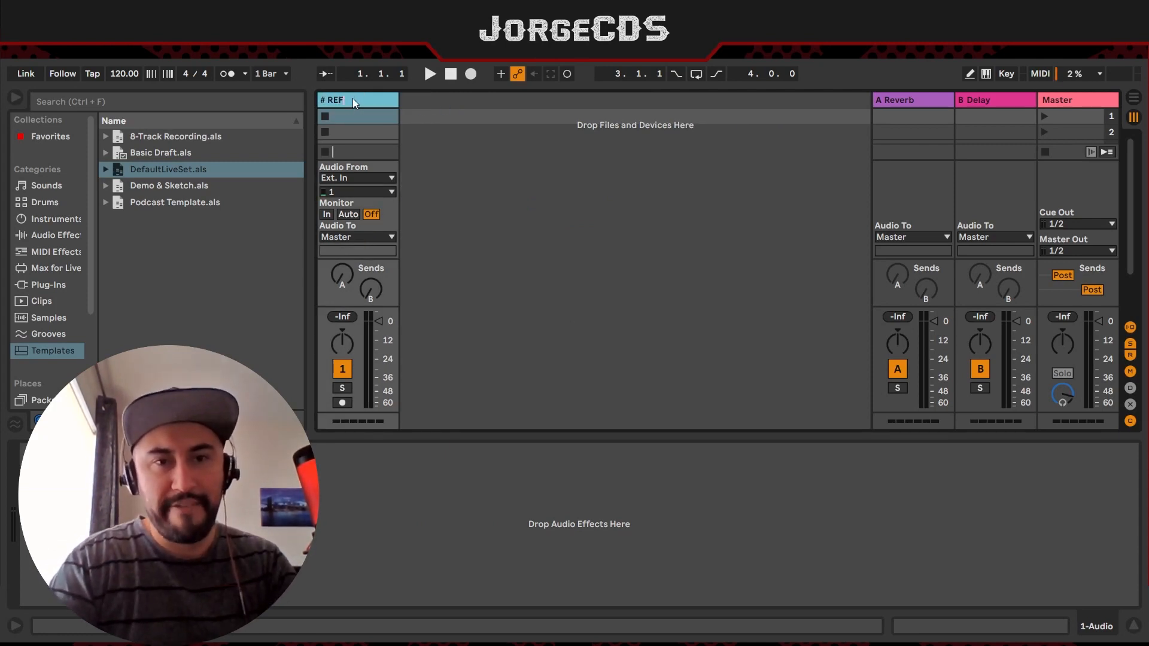
text(EF)
key(Return)
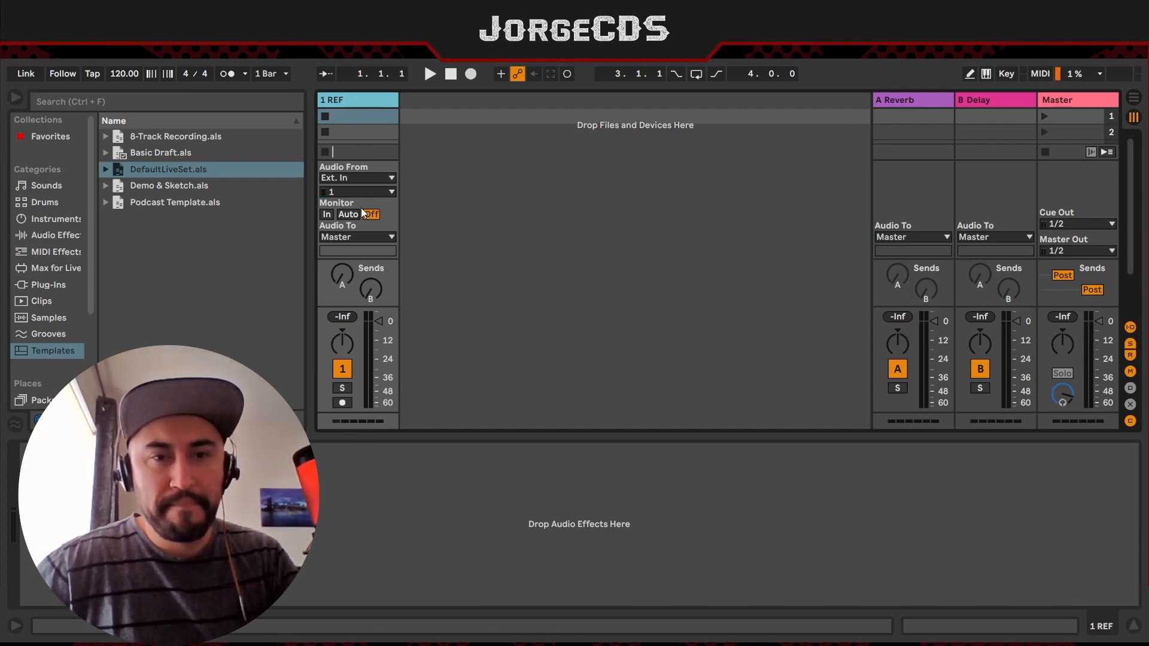
Step: Route the REF track's audio output to Ext. Out 1/2 and hide the mixer's In/Out section
click(366, 238)
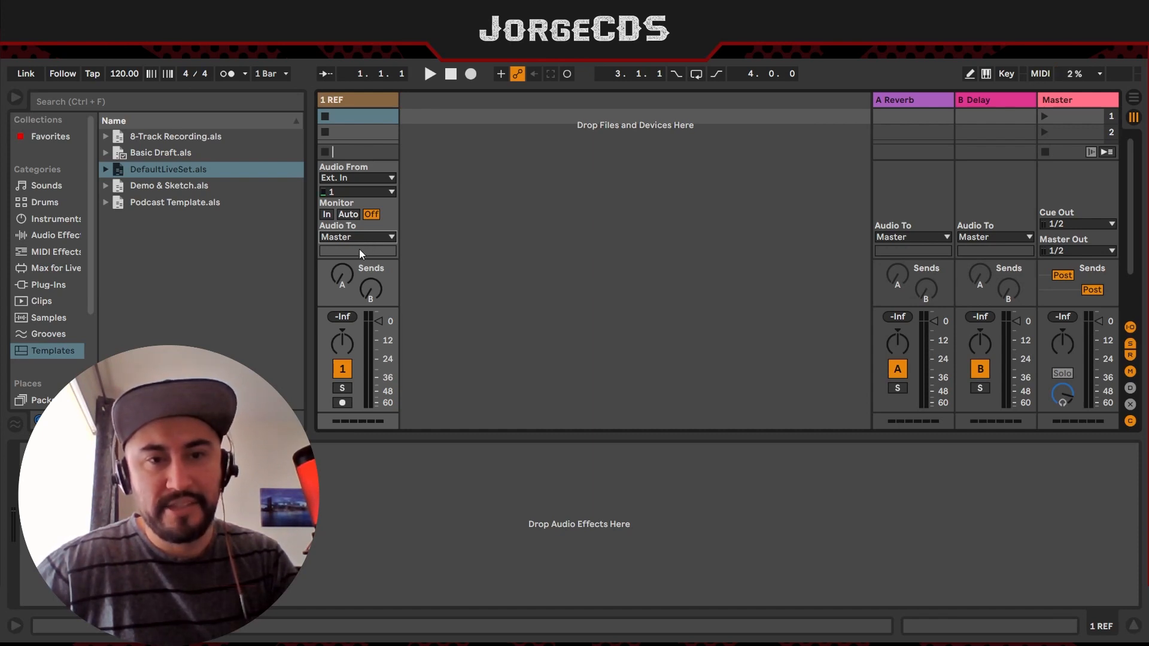
click(357, 252)
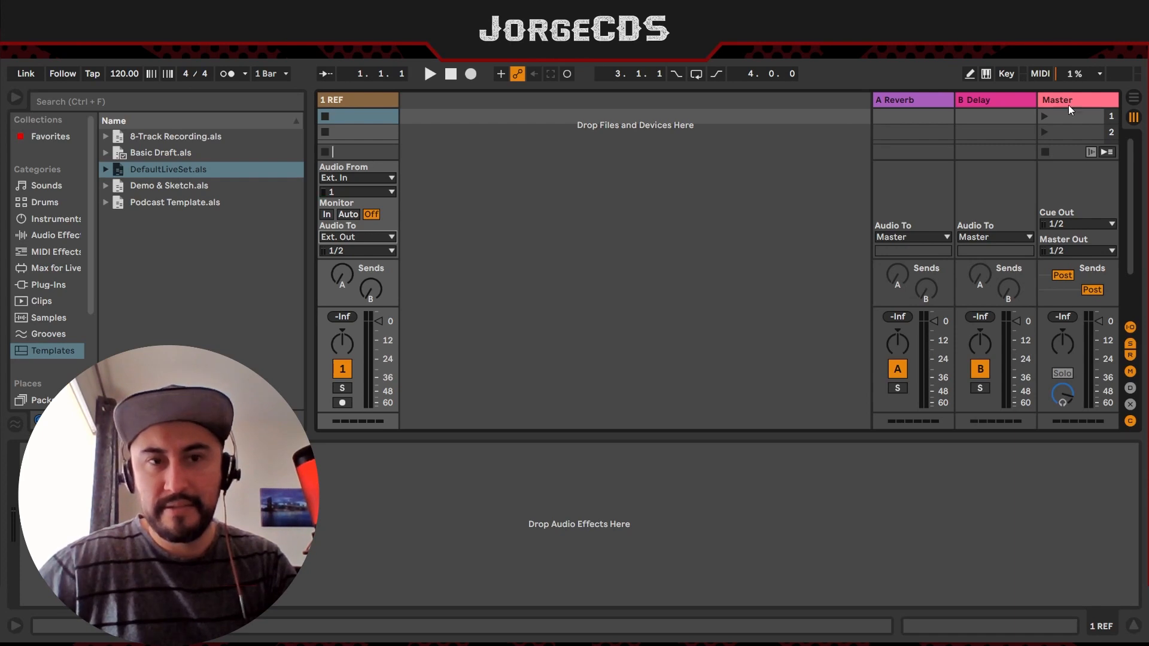
click(348, 103)
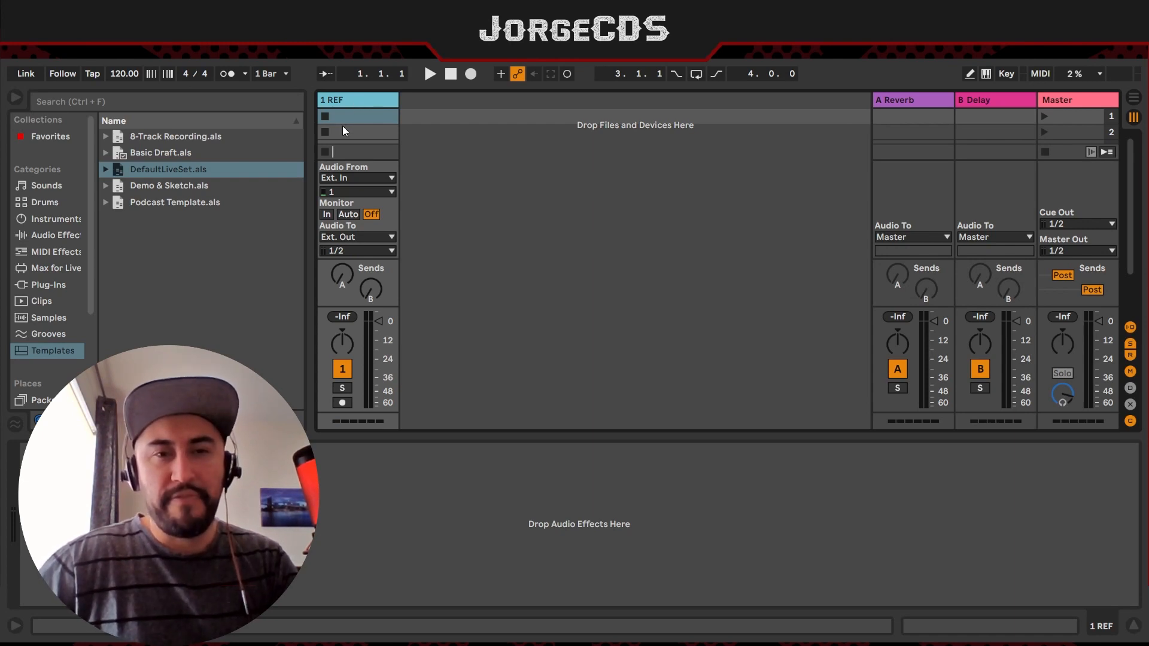
click(1129, 327)
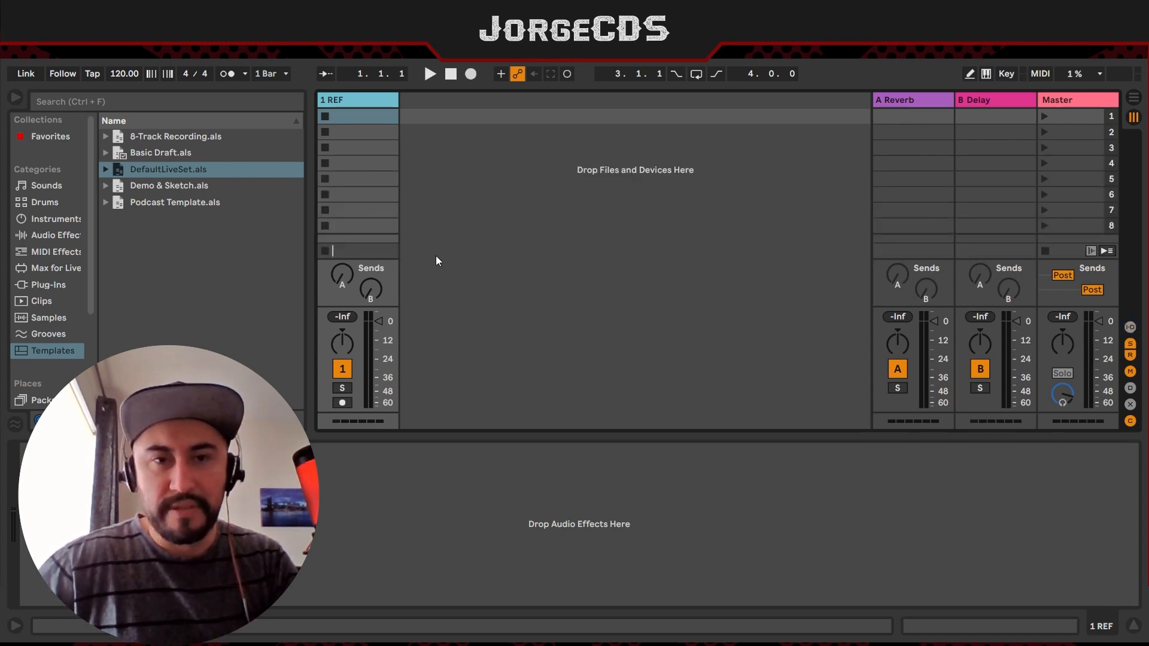
click(352, 116)
click(351, 133)
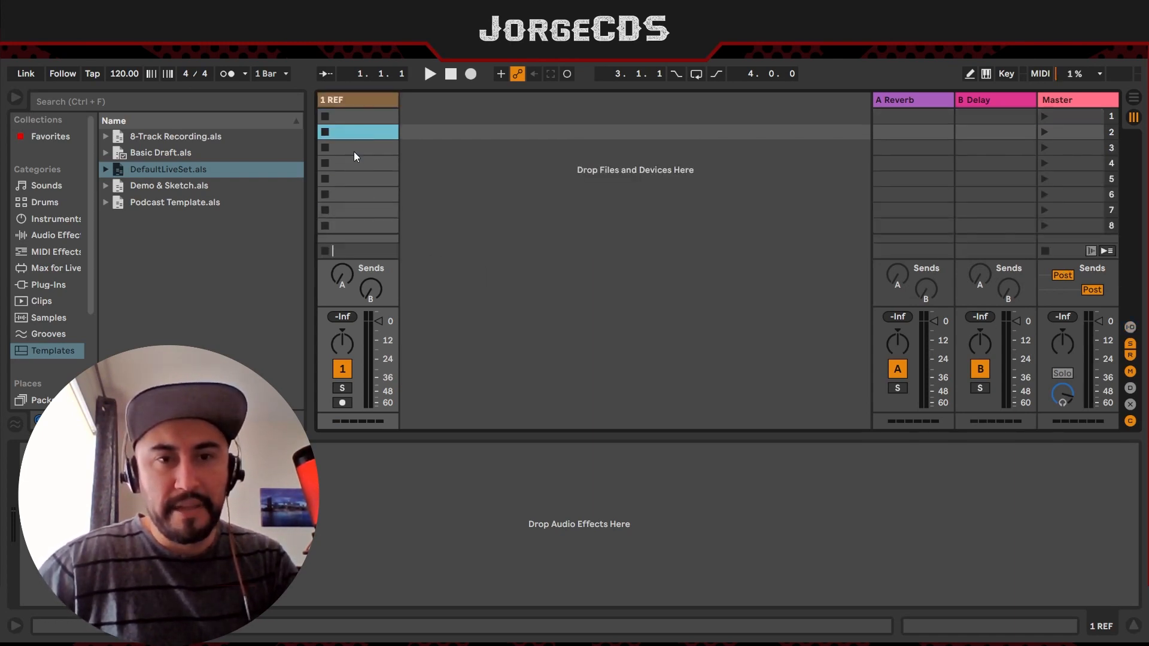
click(354, 150)
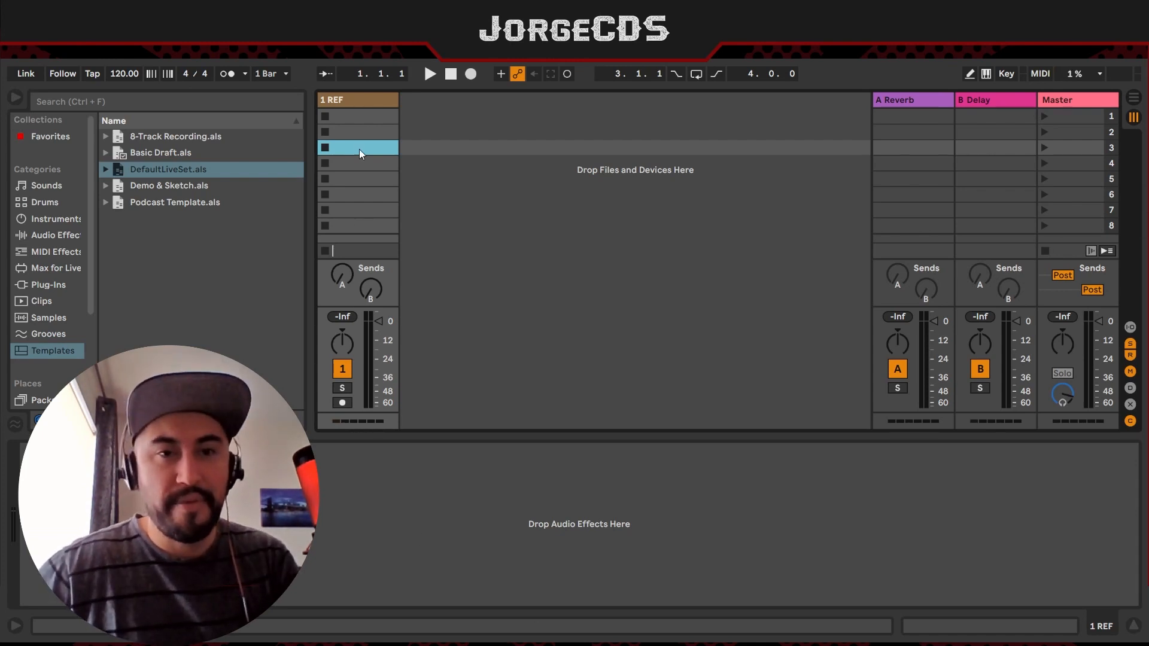
Step: Recolor the REF track dark grey and deactivate it, trying its solo on and off
click(349, 101)
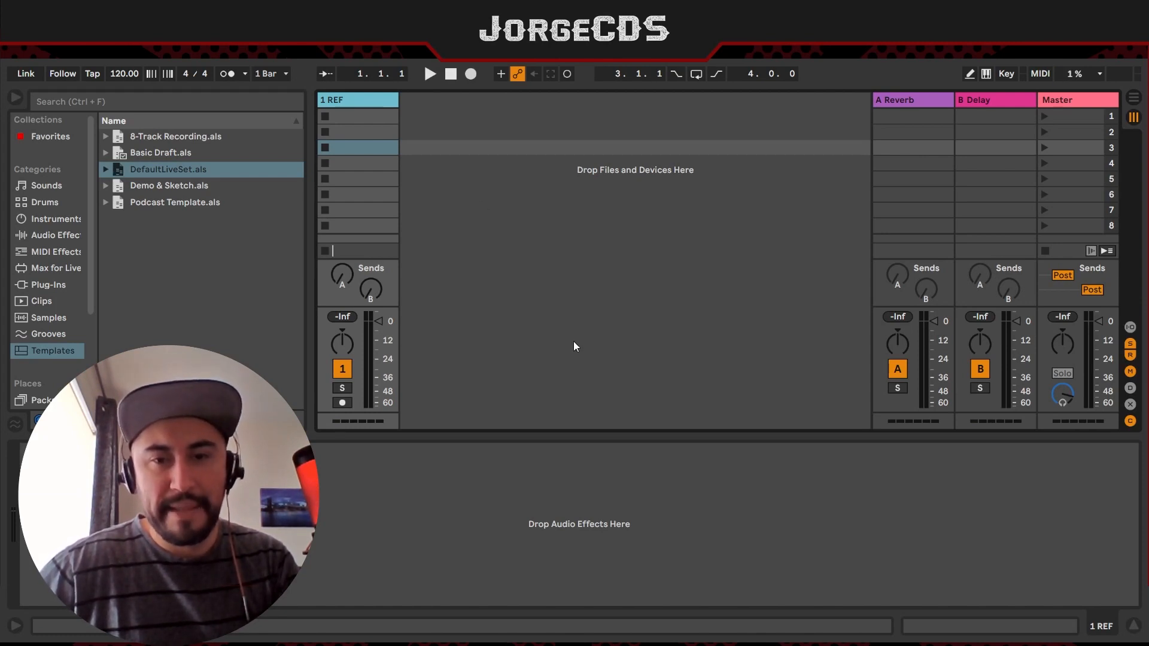
click(555, 345)
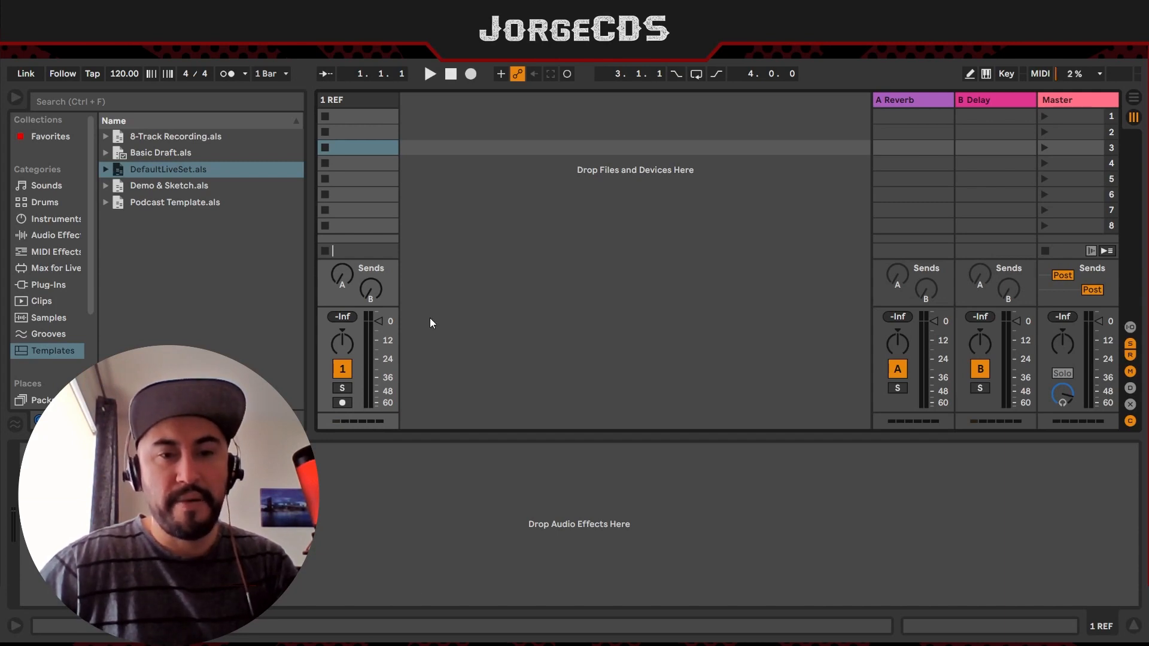
click(346, 370)
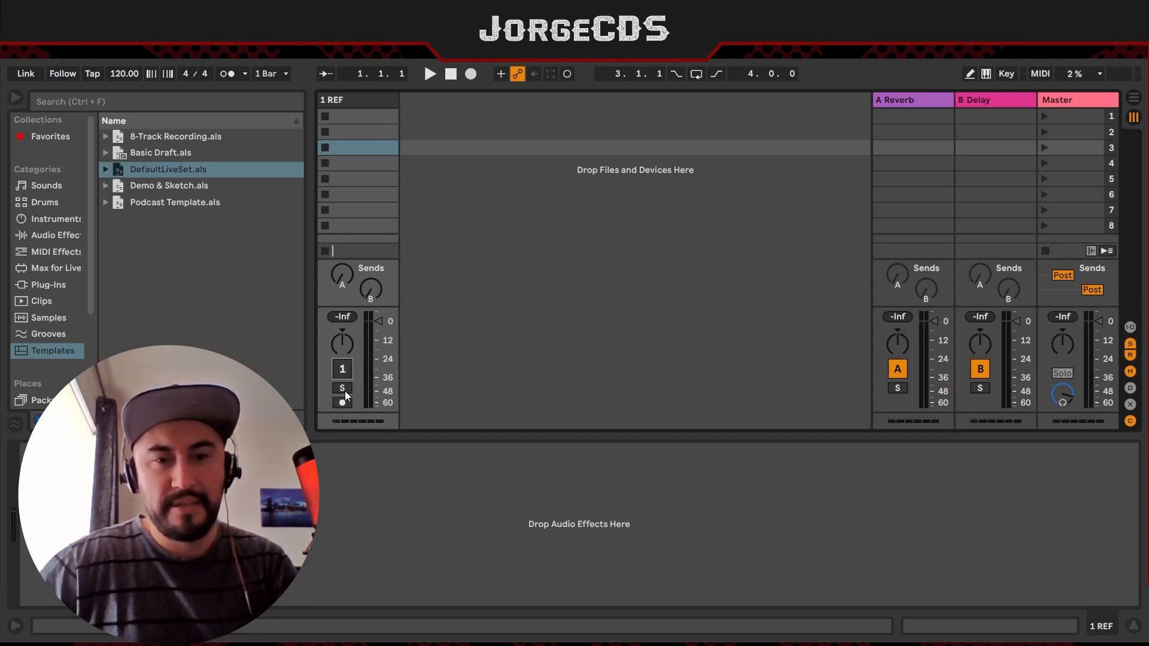
click(342, 389)
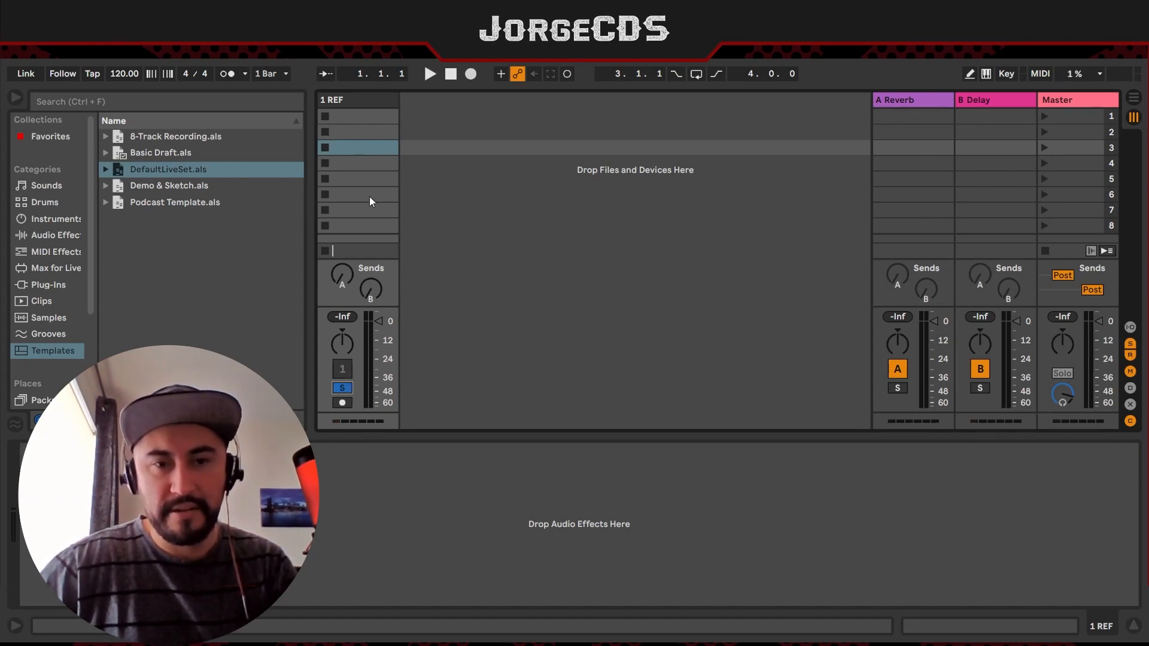
click(346, 390)
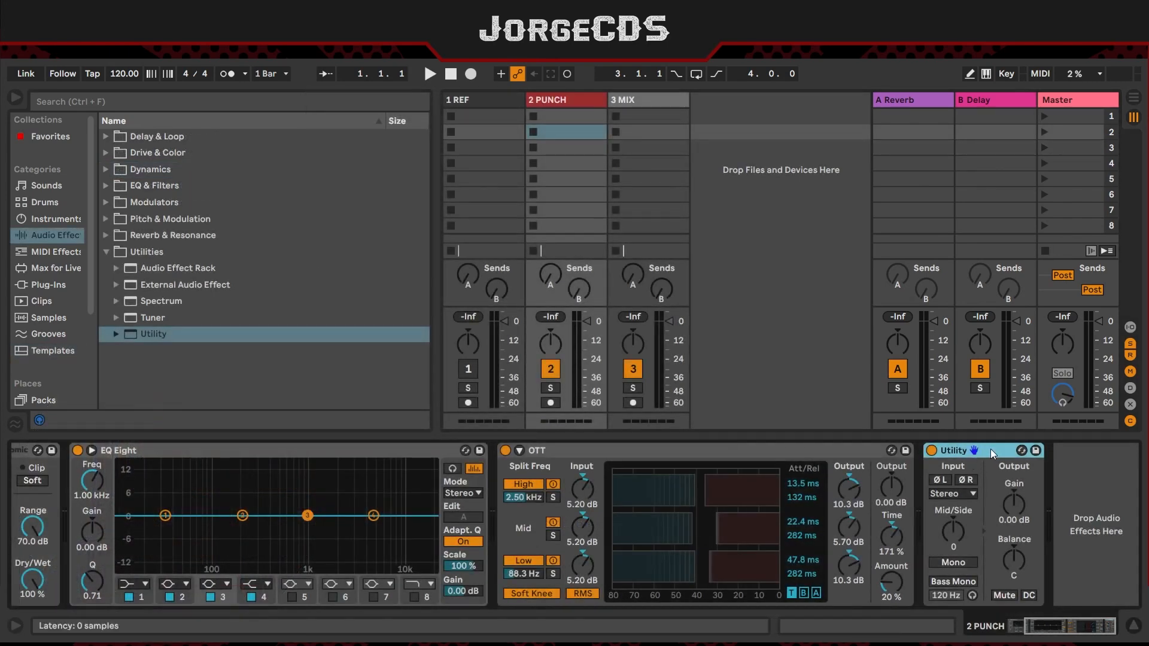
Step: Fold the Utility, OTT, EQ Eight and Glue Compressor devices on the PUNCH track
double_click(991, 450)
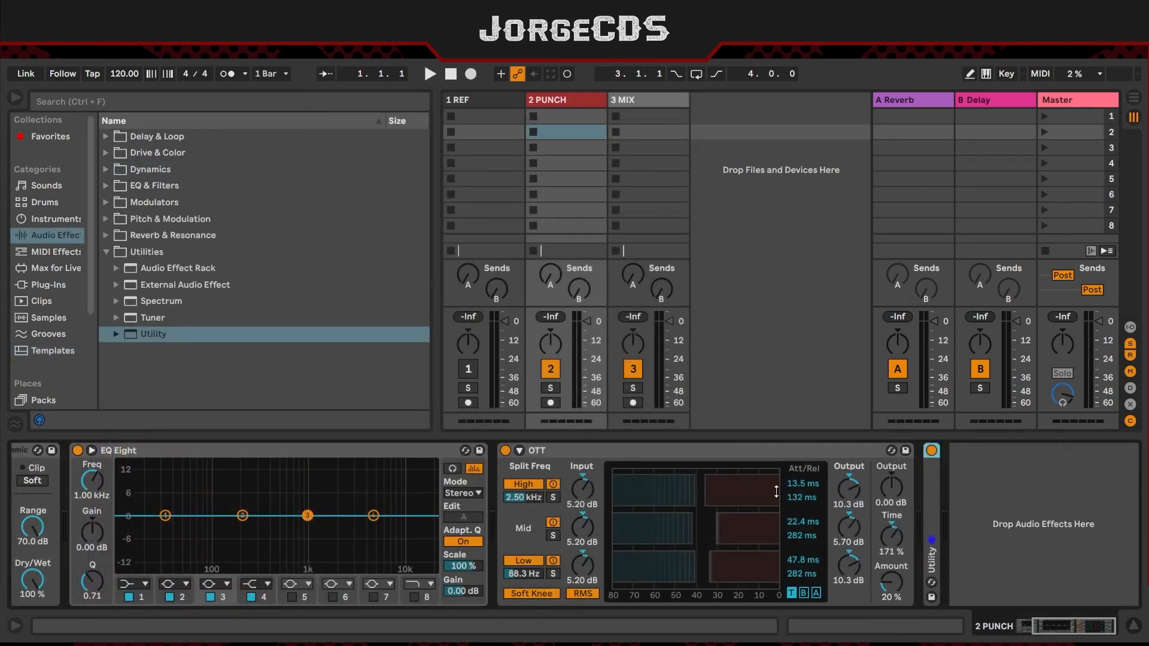
double_click(726, 452)
double_click(267, 451)
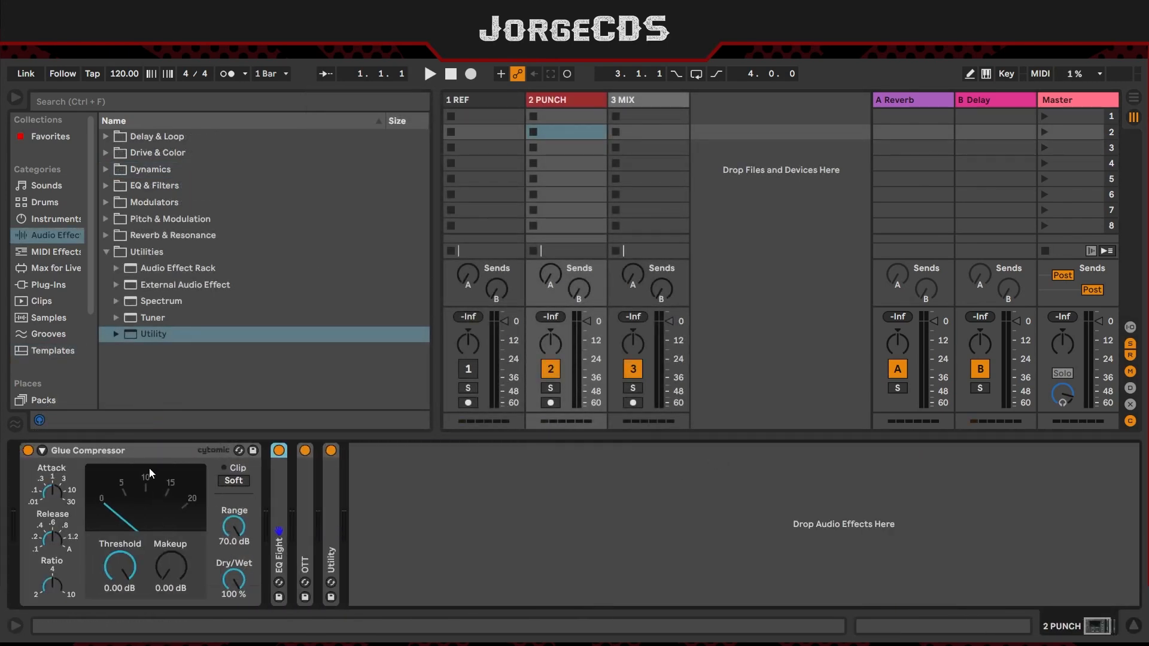
double_click(156, 453)
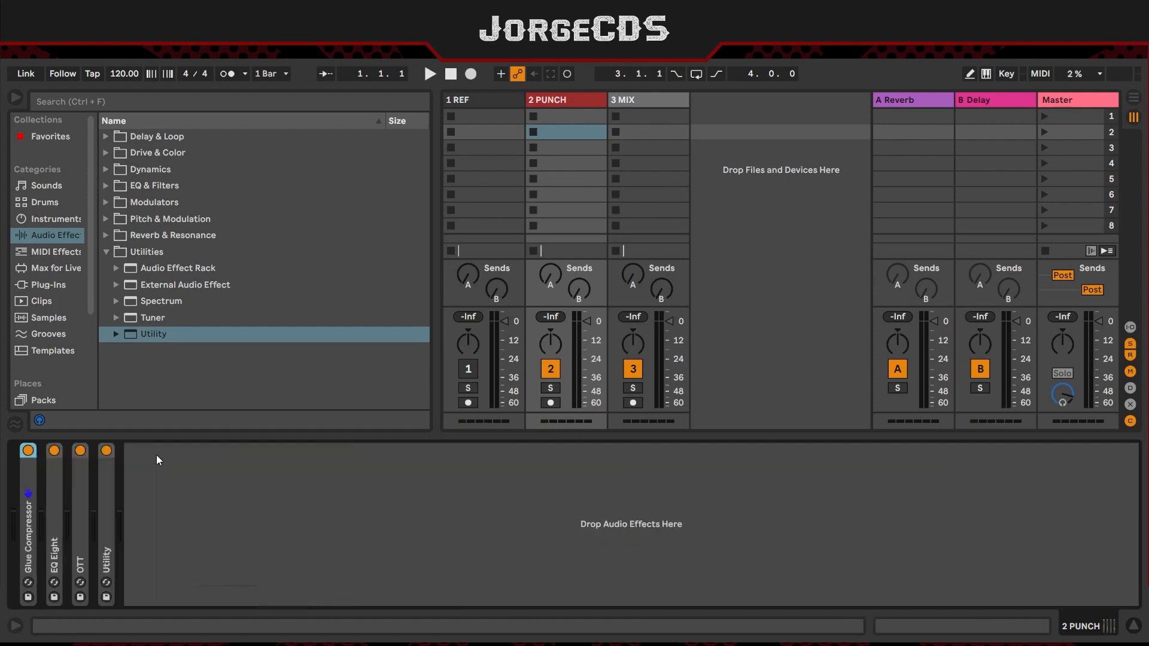
double_click(27, 497)
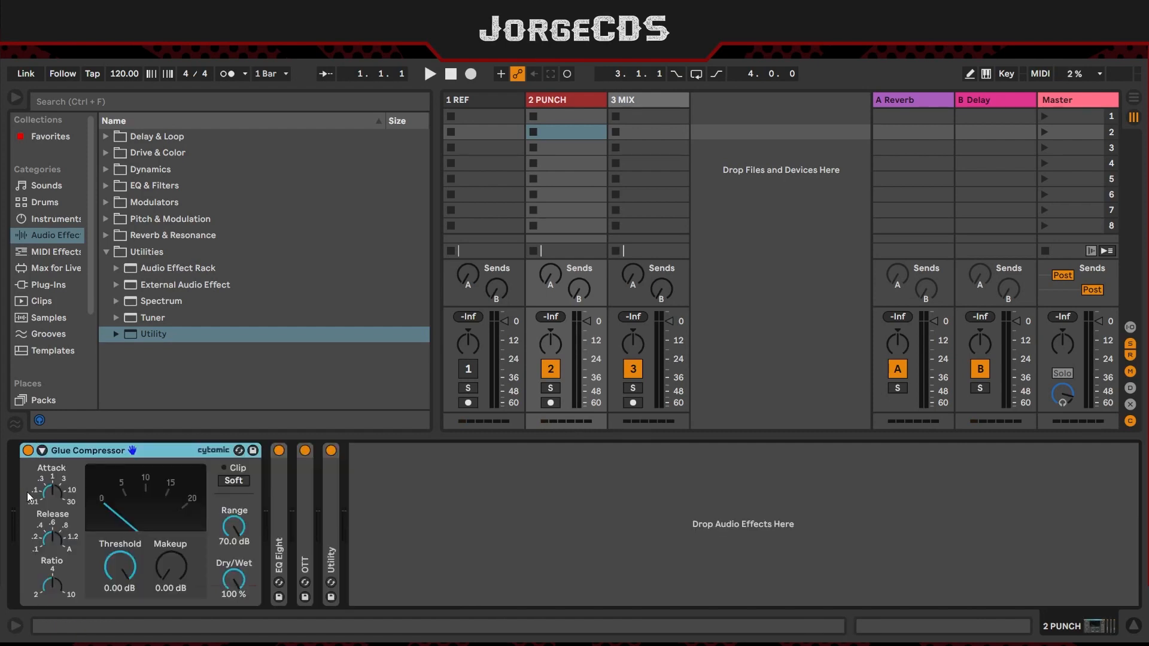
double_click(142, 454)
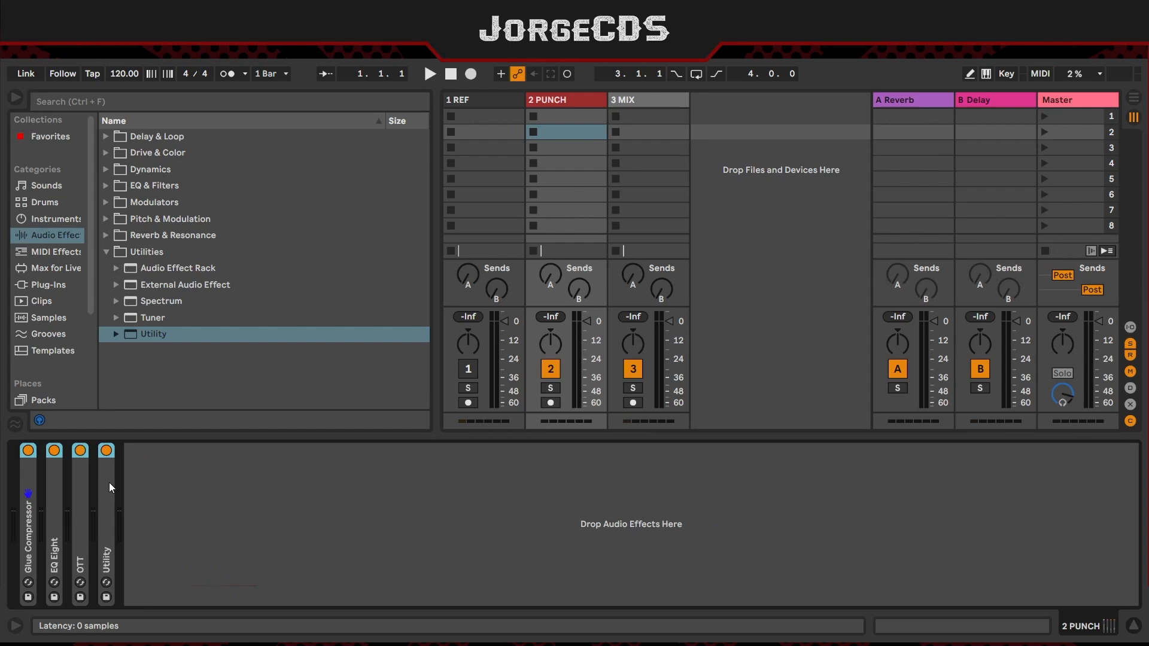
Step: Copy the PUNCH track's four-effect chain onto the MIX track
click(626, 131)
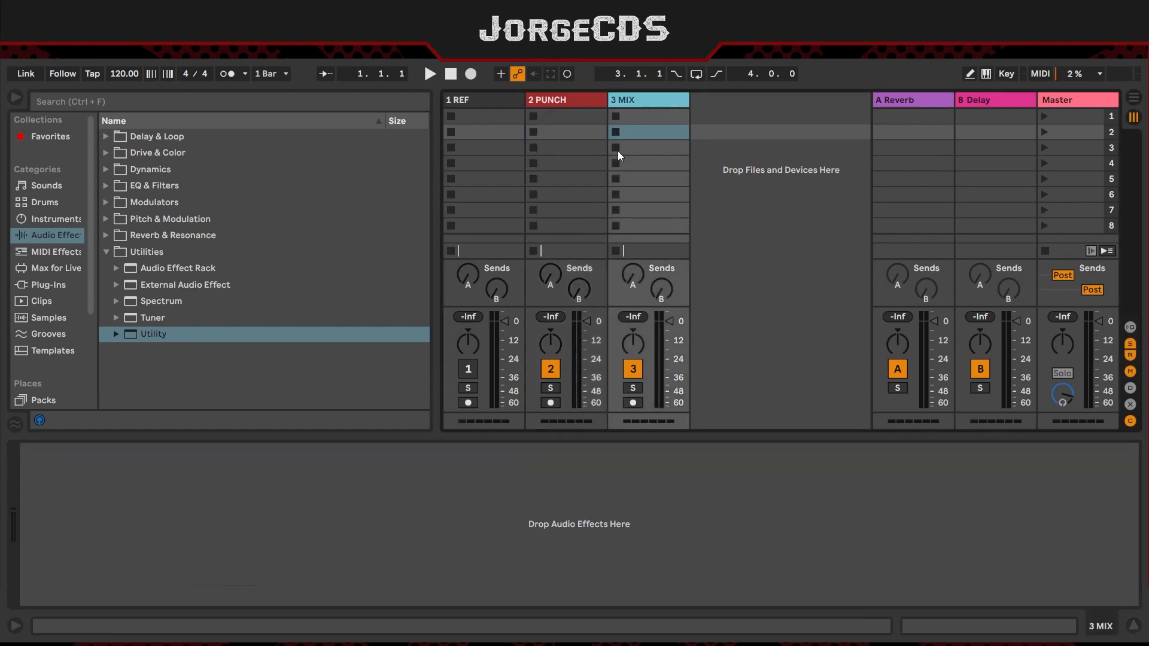
click(278, 539)
key(ctrl+v)
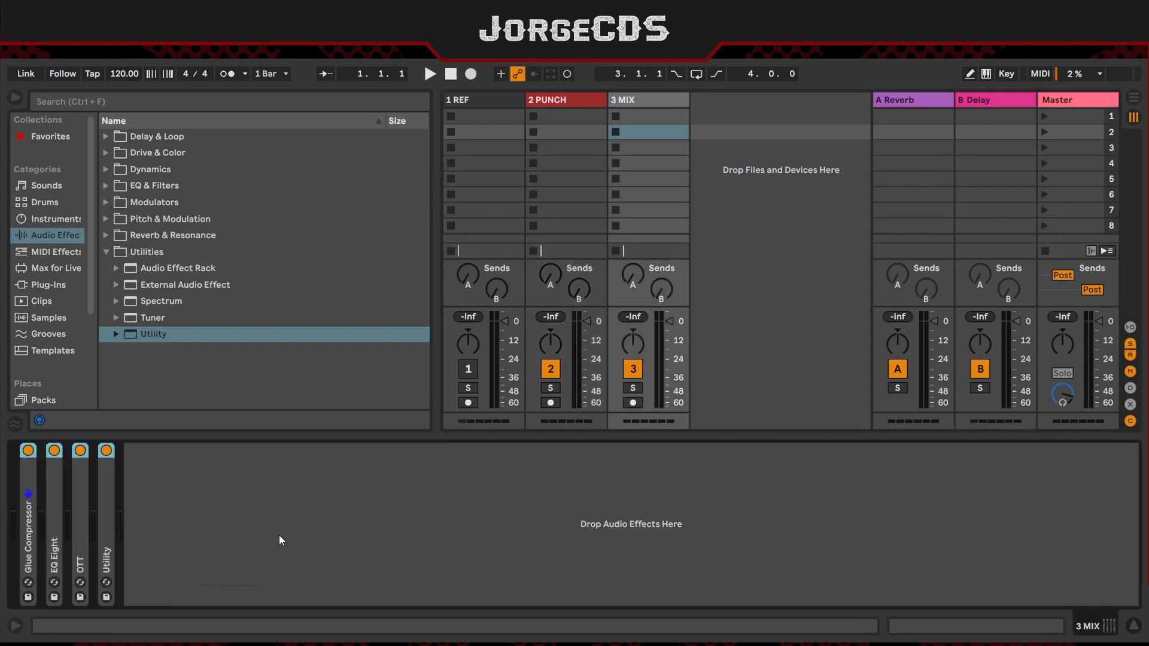
Step: Unfold the Glue Compressor on the MIX track and locate the Compressor among the Dynamics audio effects
double_click(26, 531)
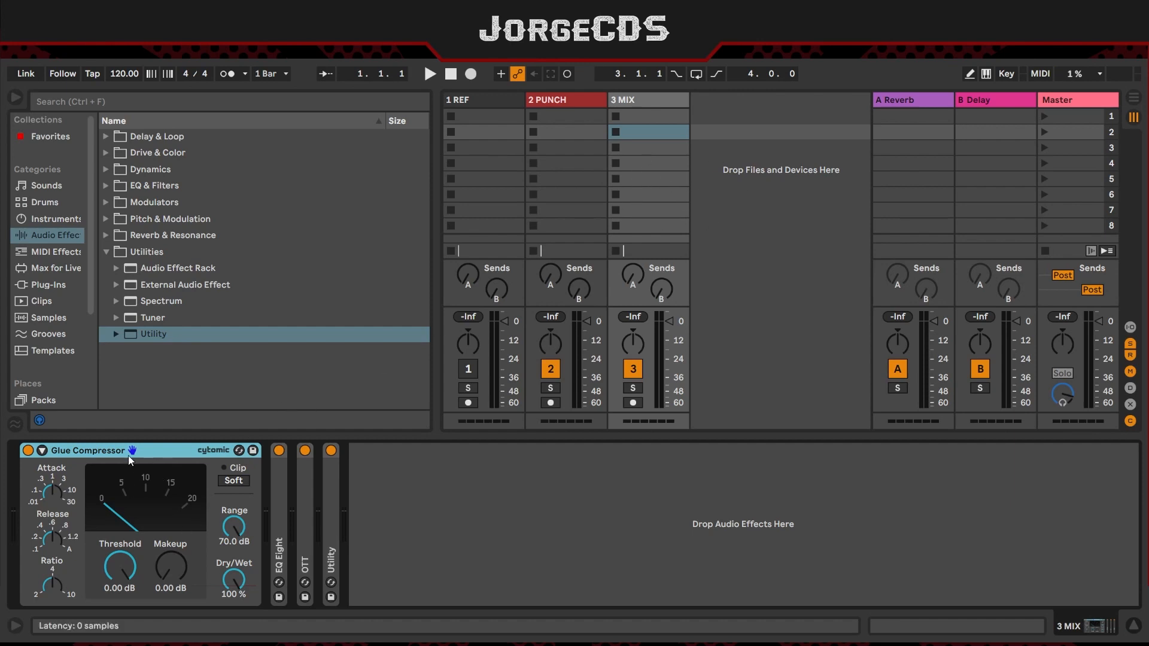
double_click(154, 450)
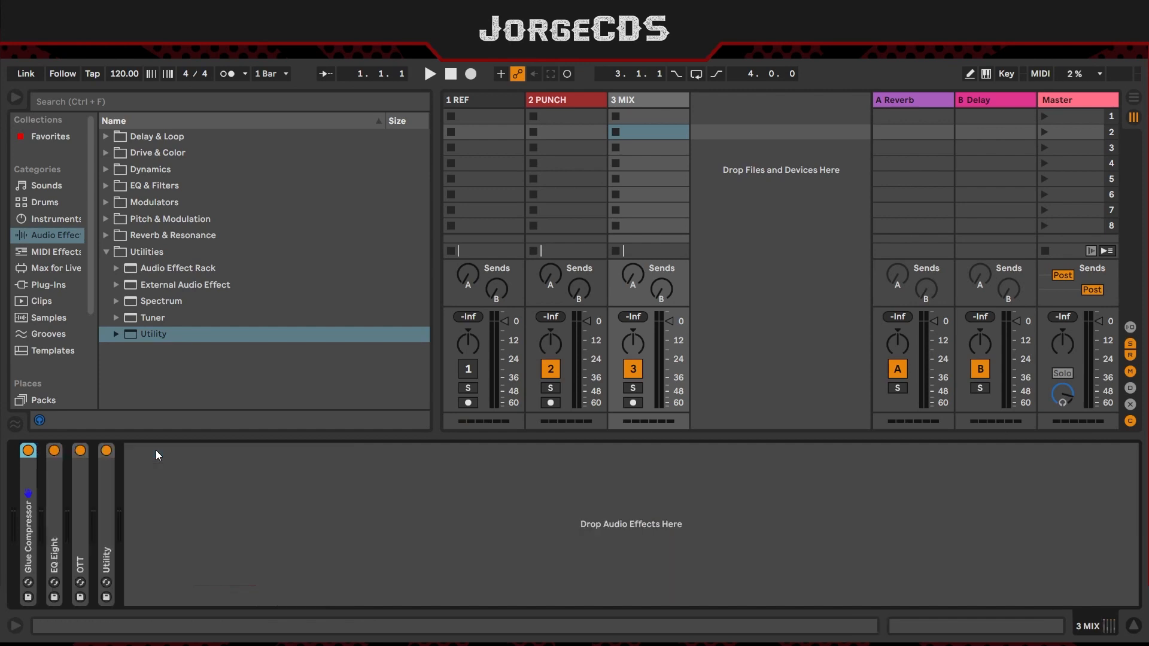
double_click(28, 484)
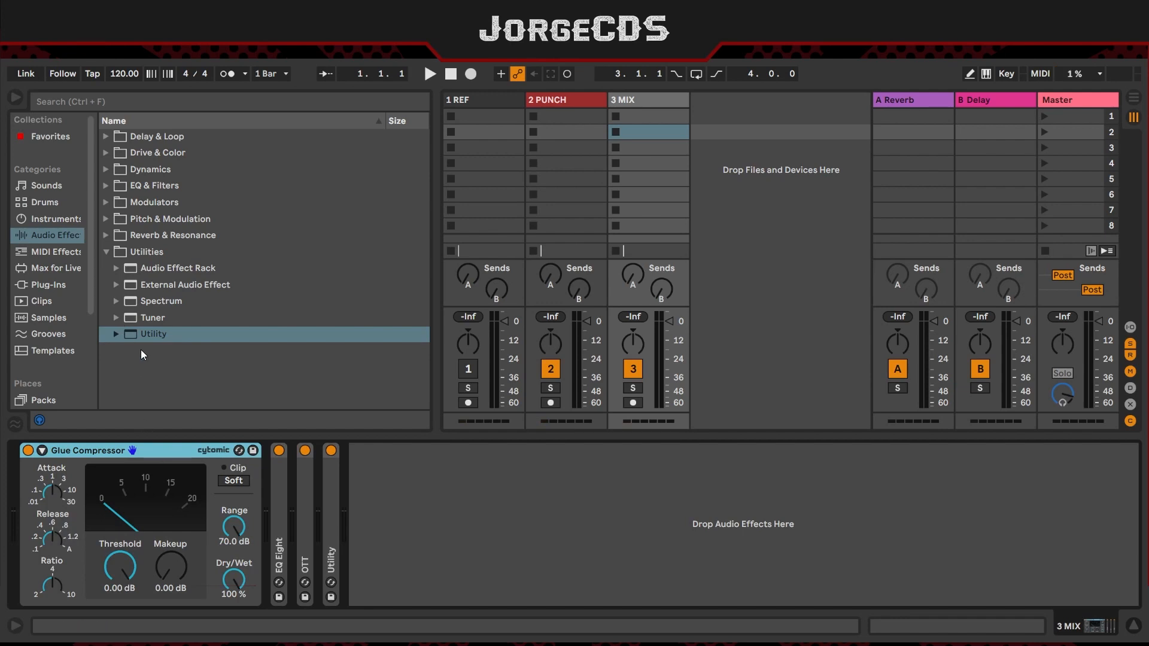
click(106, 170)
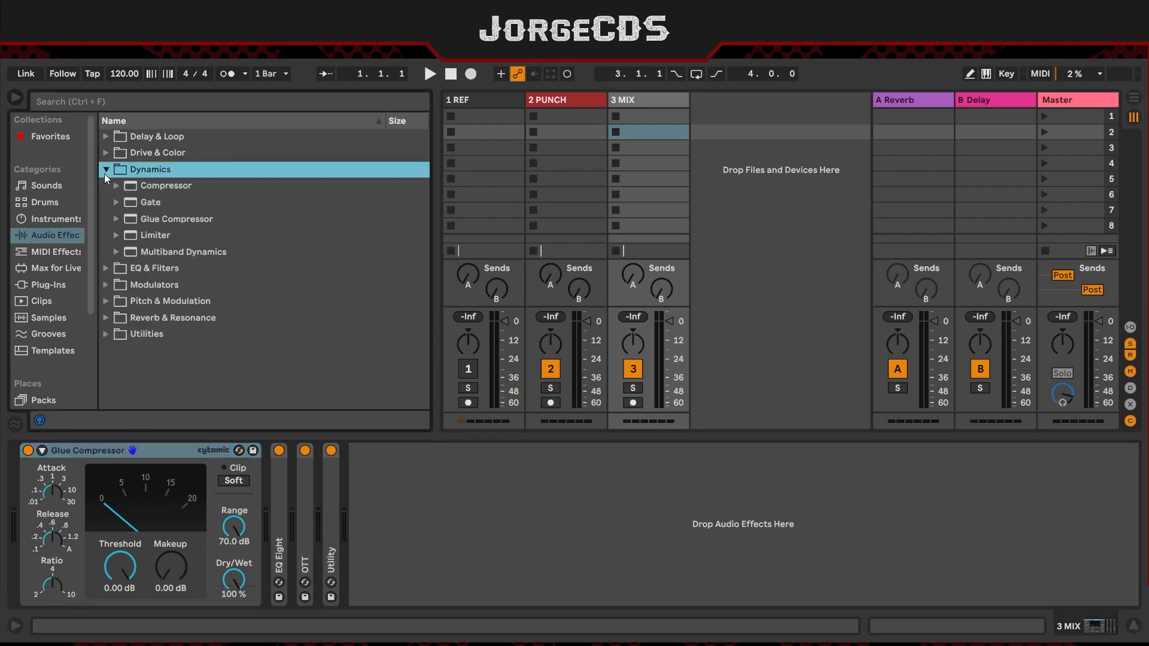
click(160, 185)
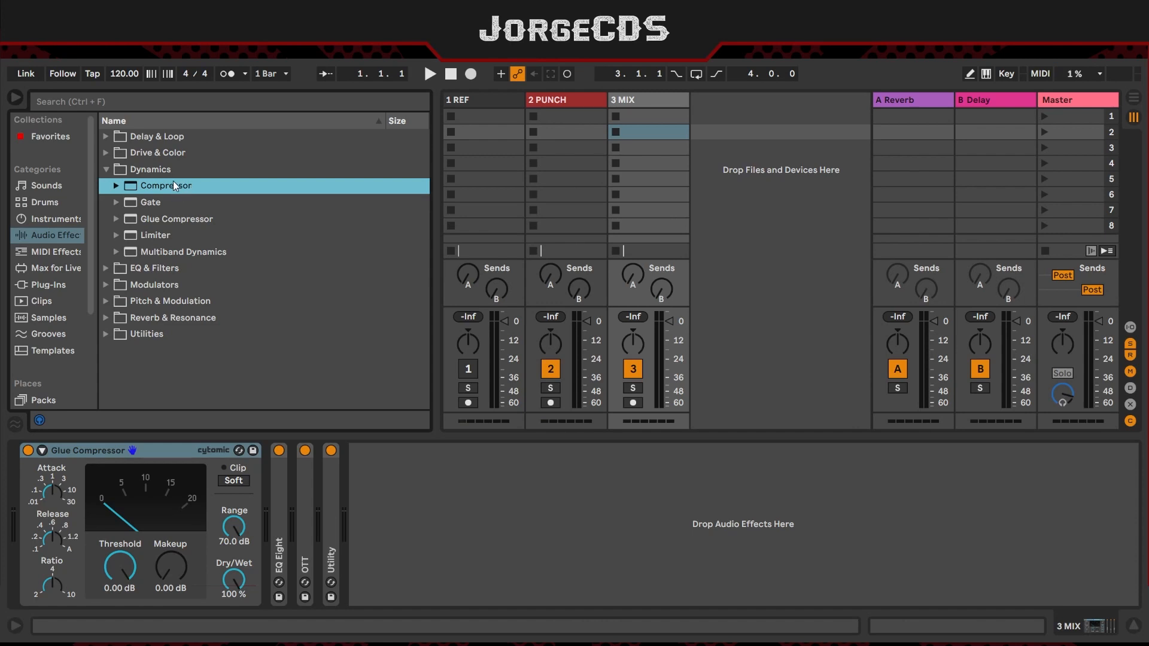
Step: Set the Amount of the MIX track's OTT to 16 %, then fold the OTT and Glue Compressor devices
click(189, 219)
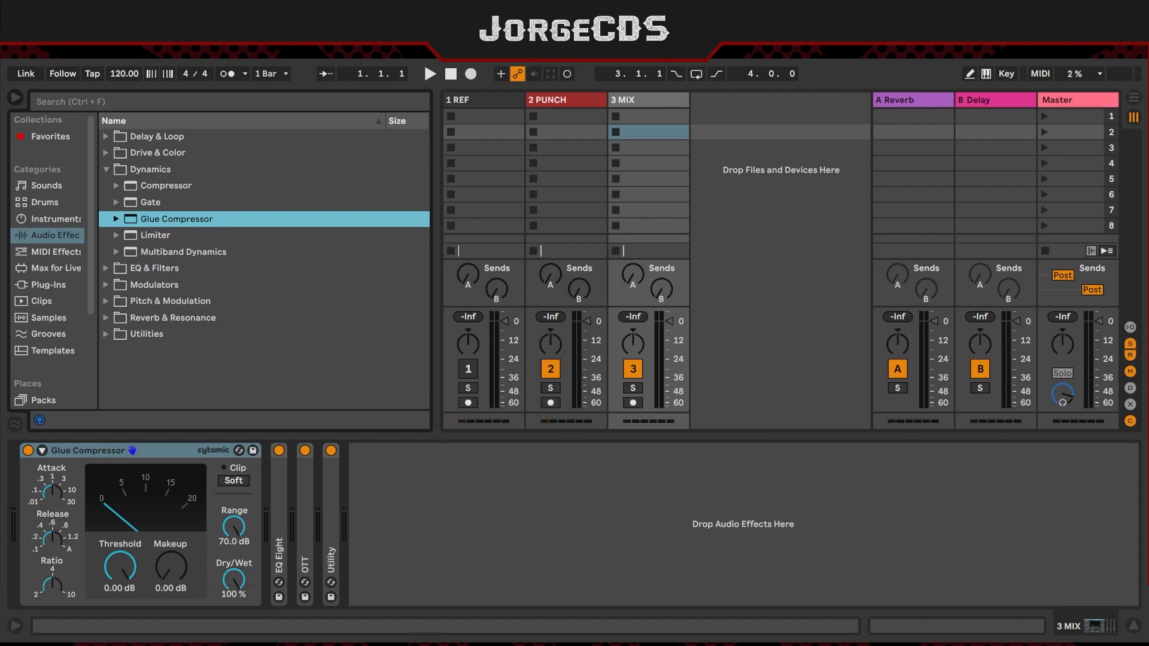
double_click(304, 508)
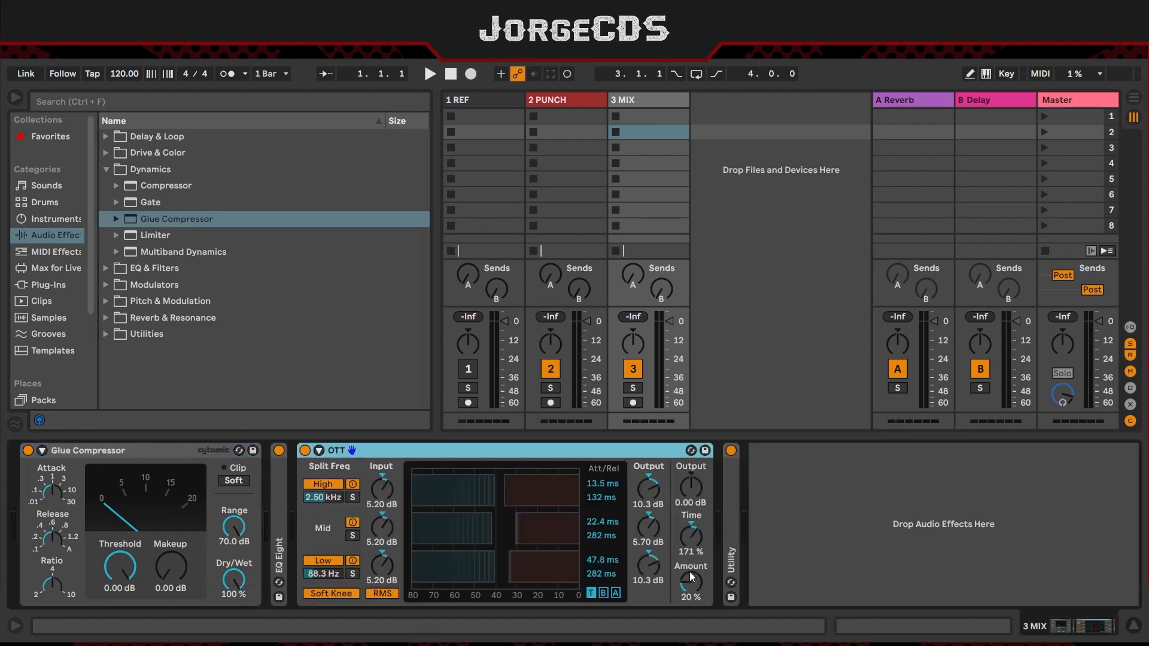
drag(690, 582, 690, 596)
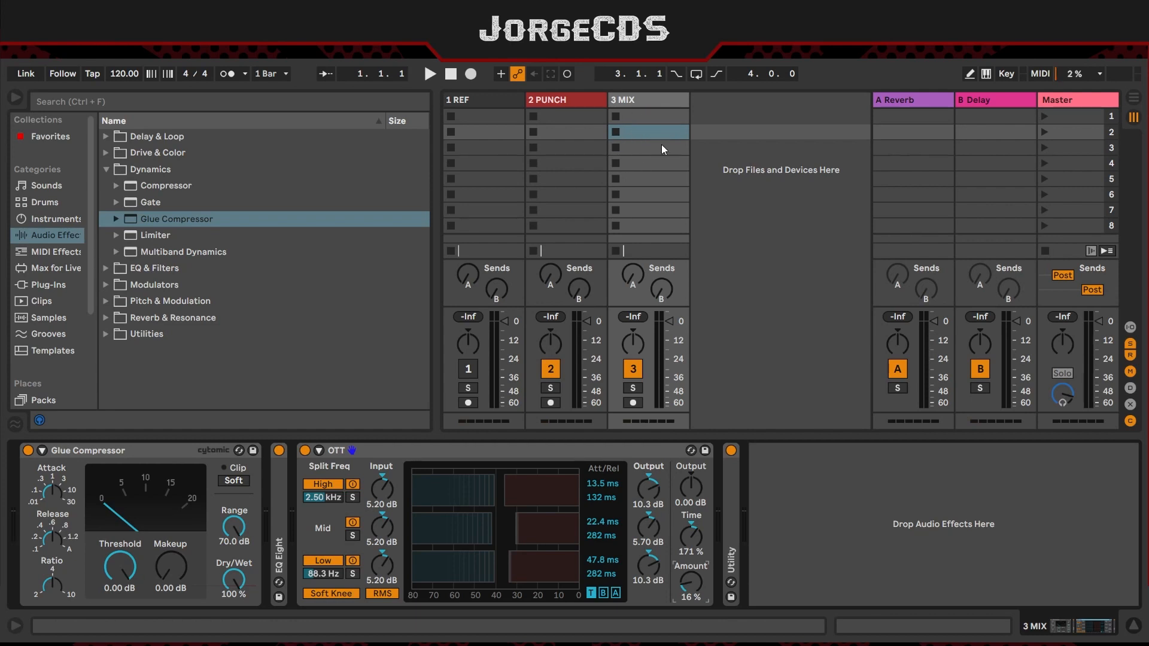
double_click(472, 451)
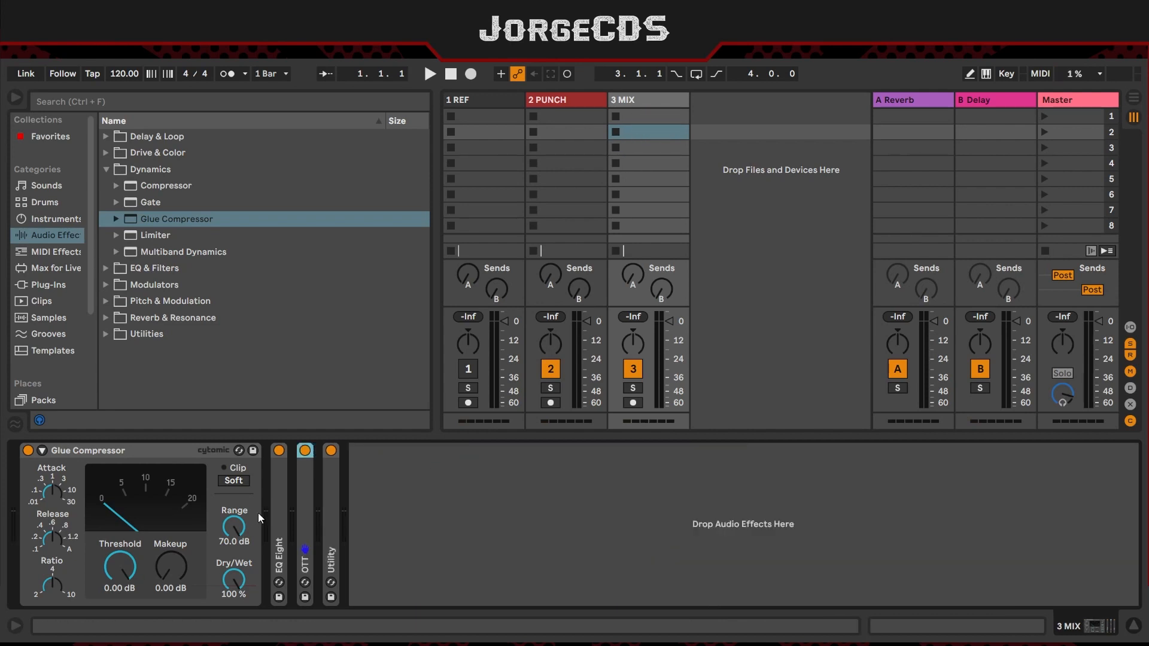
double_click(164, 451)
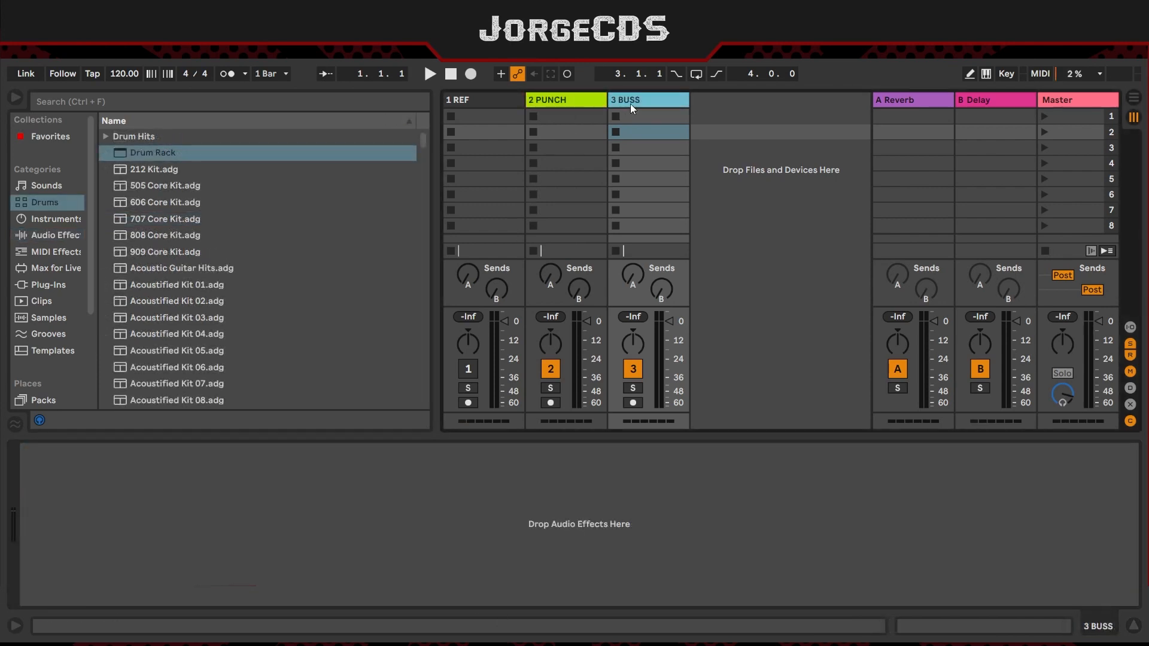
Step: Rename the BUSS track as MIX, keeping its automatic track number
click(581, 103)
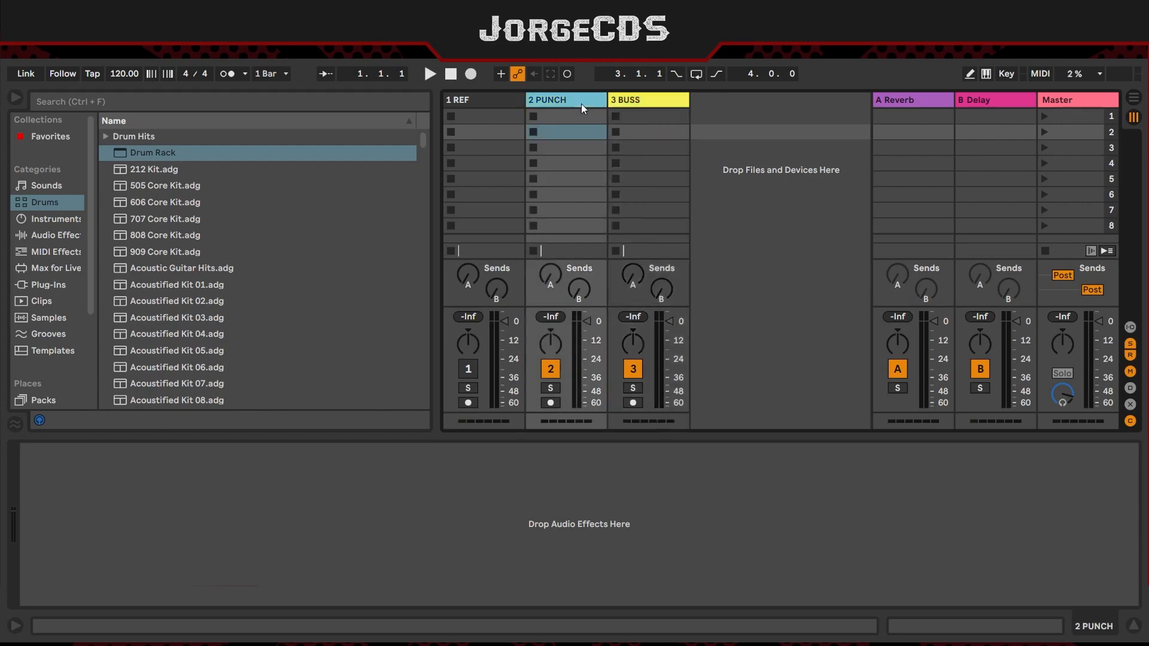
click(638, 102)
key(ctrl+r)
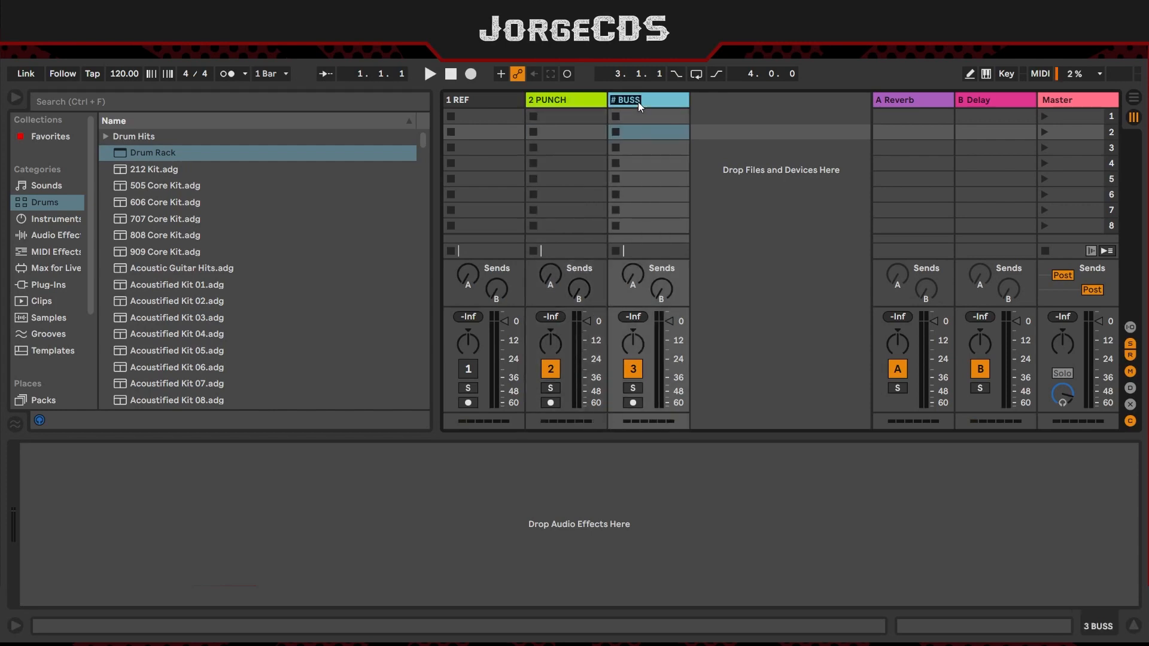
text(# MIX)
key(Return)
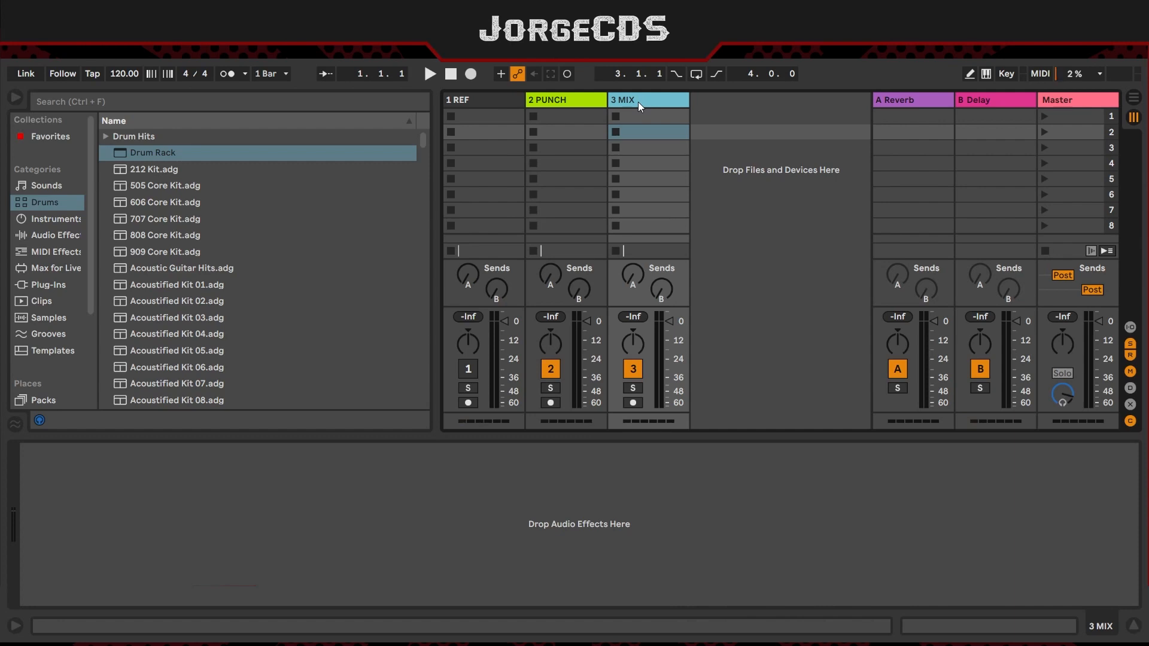
Step: Recolor the PUNCH track dark red and the MIX track grey
double_click(567, 97)
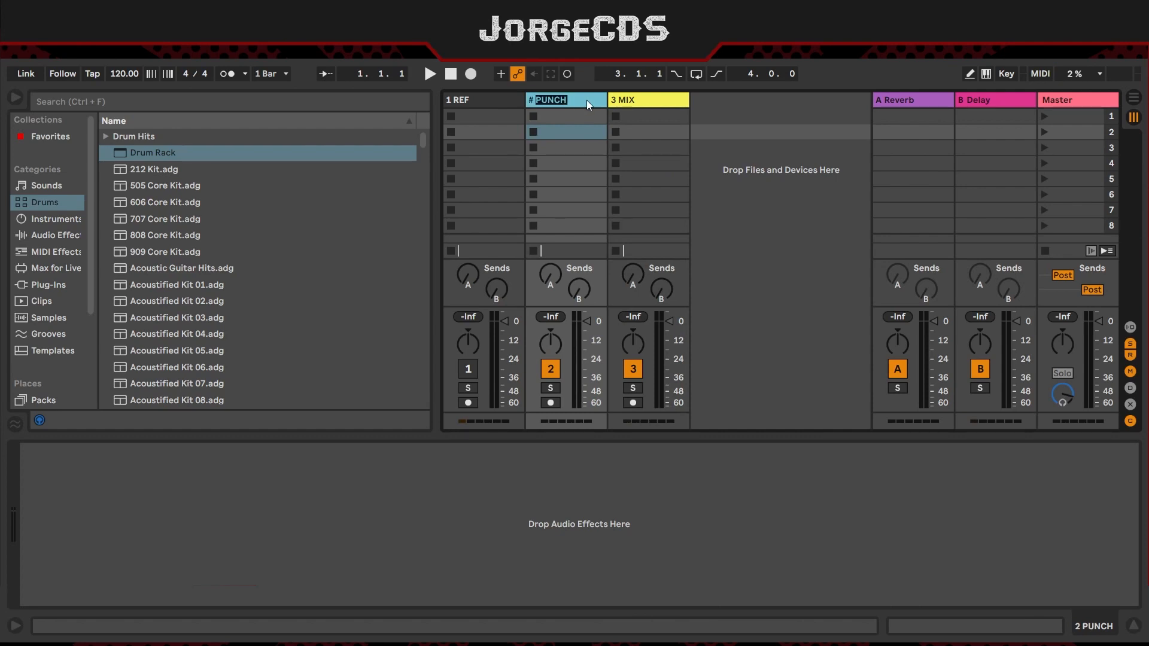
key(Return)
click(600, 347)
click(658, 102)
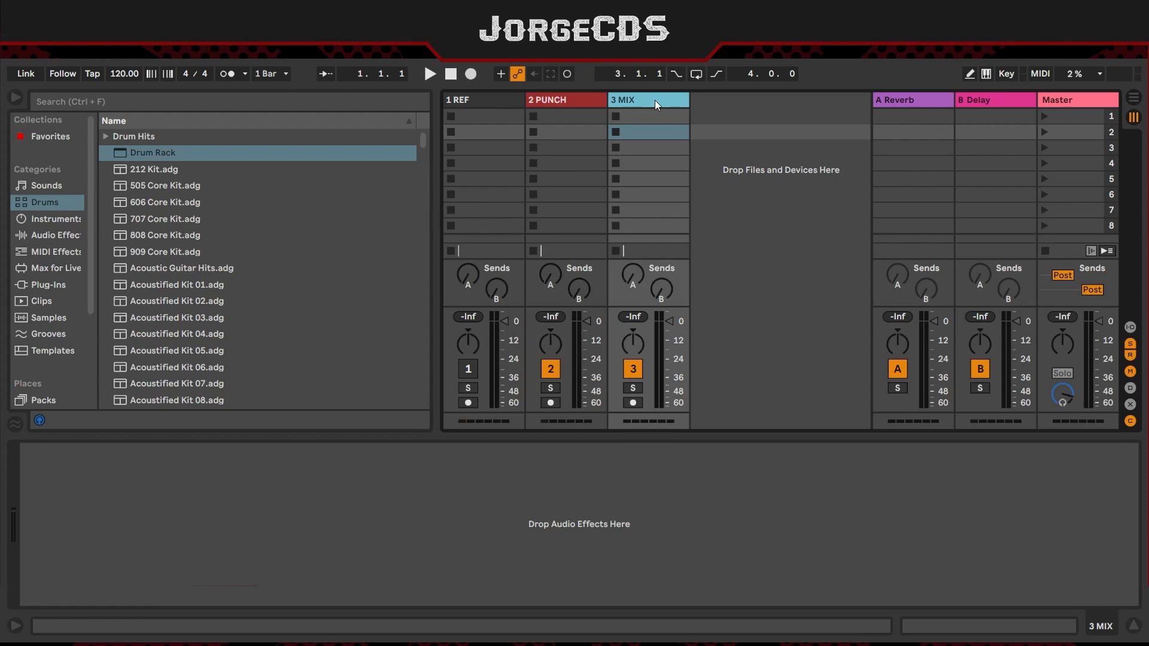
click(860, 355)
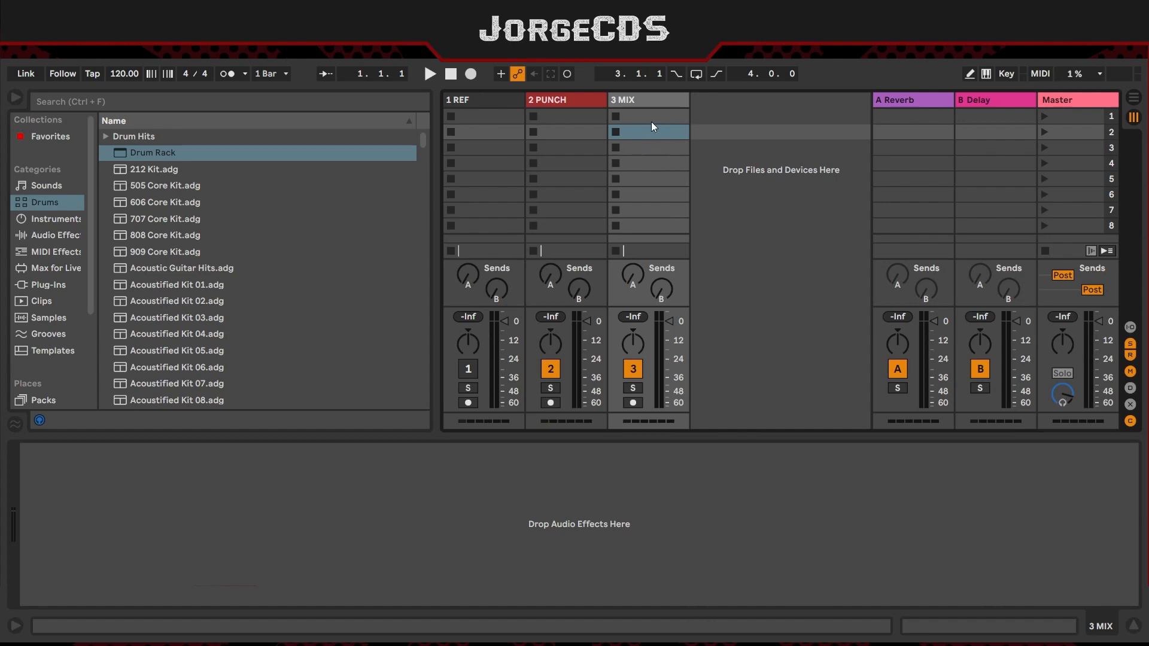
Step: Add a Glue Compressor followed by an EQ Eight to the PUNCH track
click(569, 101)
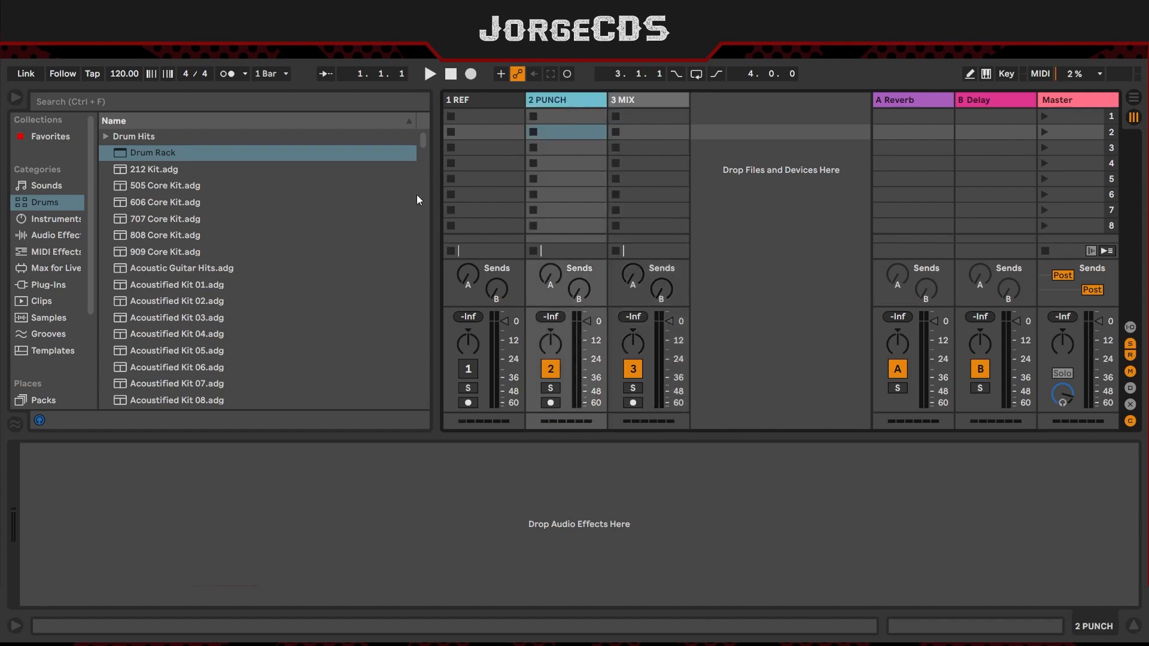
click(60, 235)
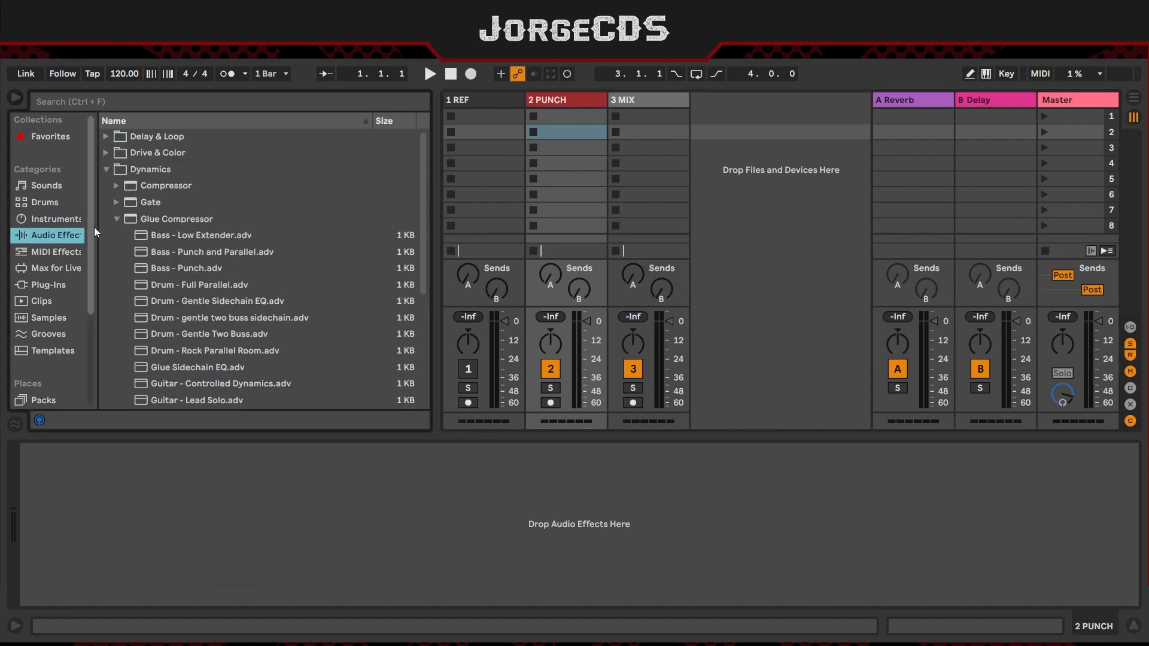
click(117, 222)
drag(163, 222, 583, 148)
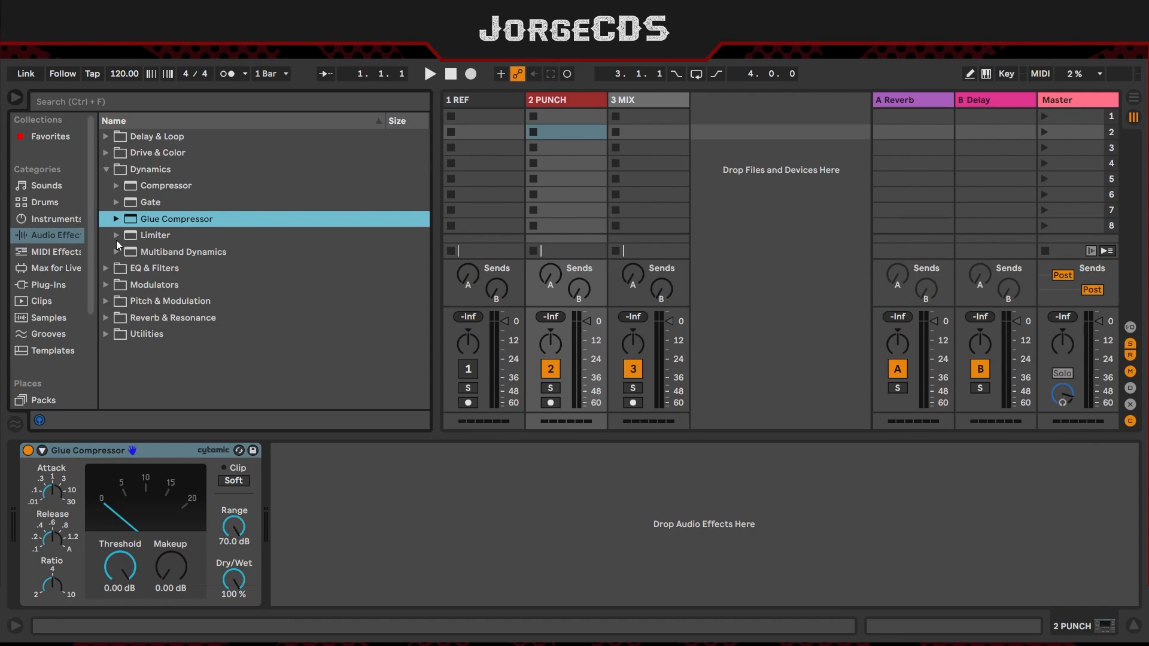
click(106, 267)
drag(155, 239, 353, 510)
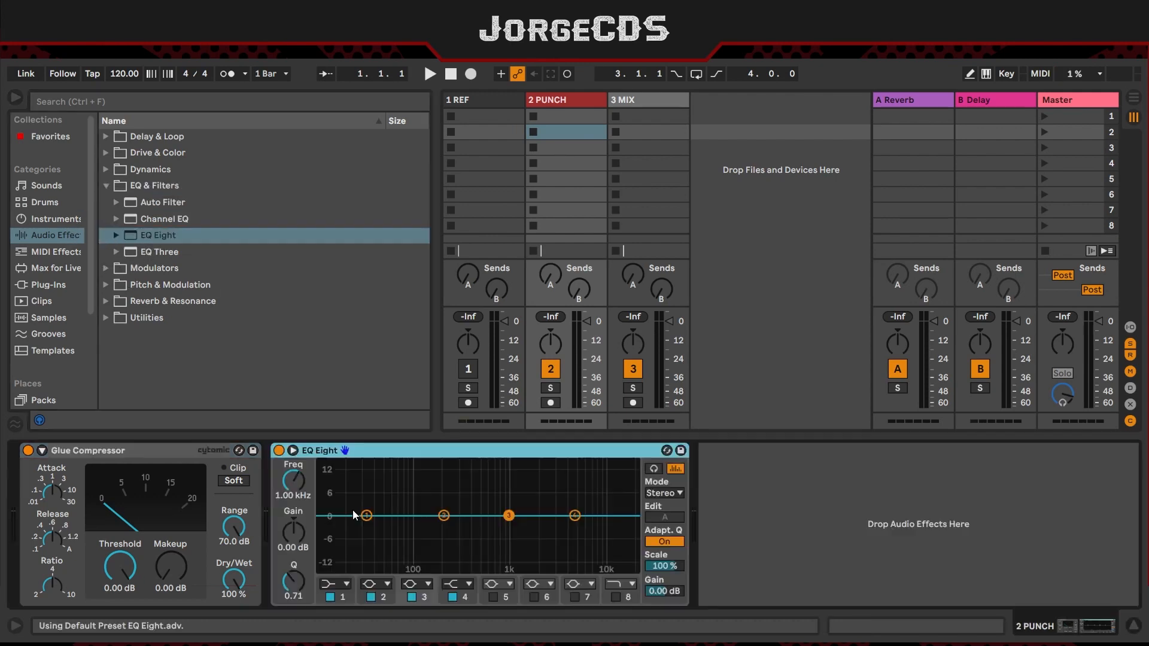
Step: Load the Multiband Dynamics OTT preset after the EQ Eight on the PUNCH track, with Time at 171 % and Amount at 20 %
click(104, 173)
click(116, 252)
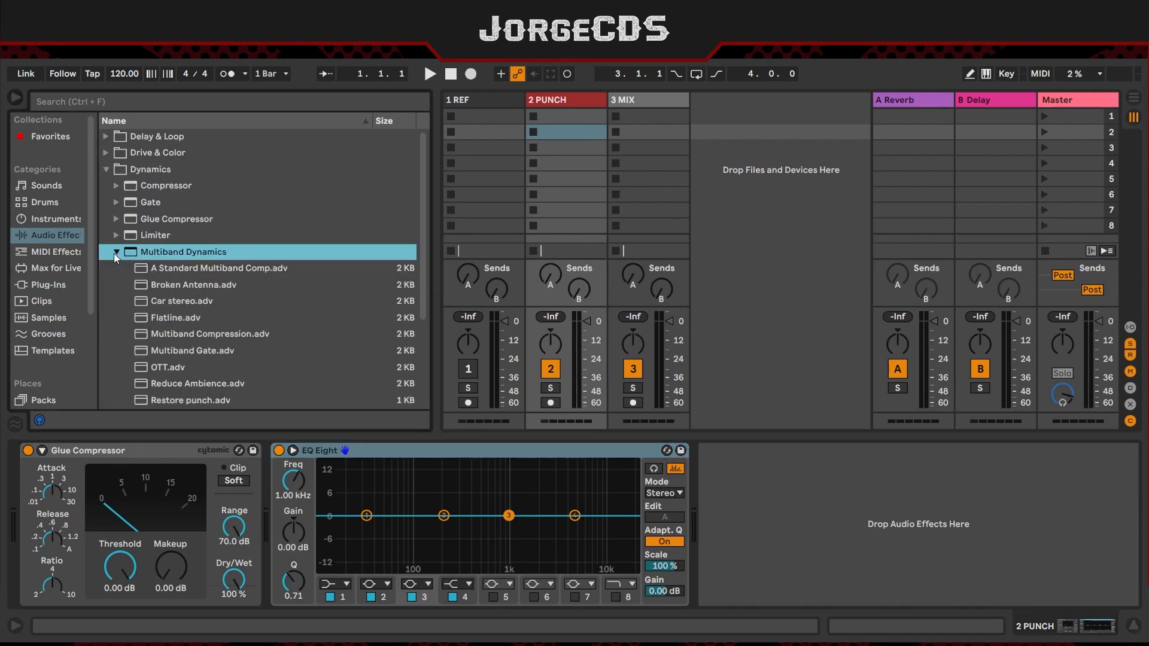
drag(177, 369, 726, 491)
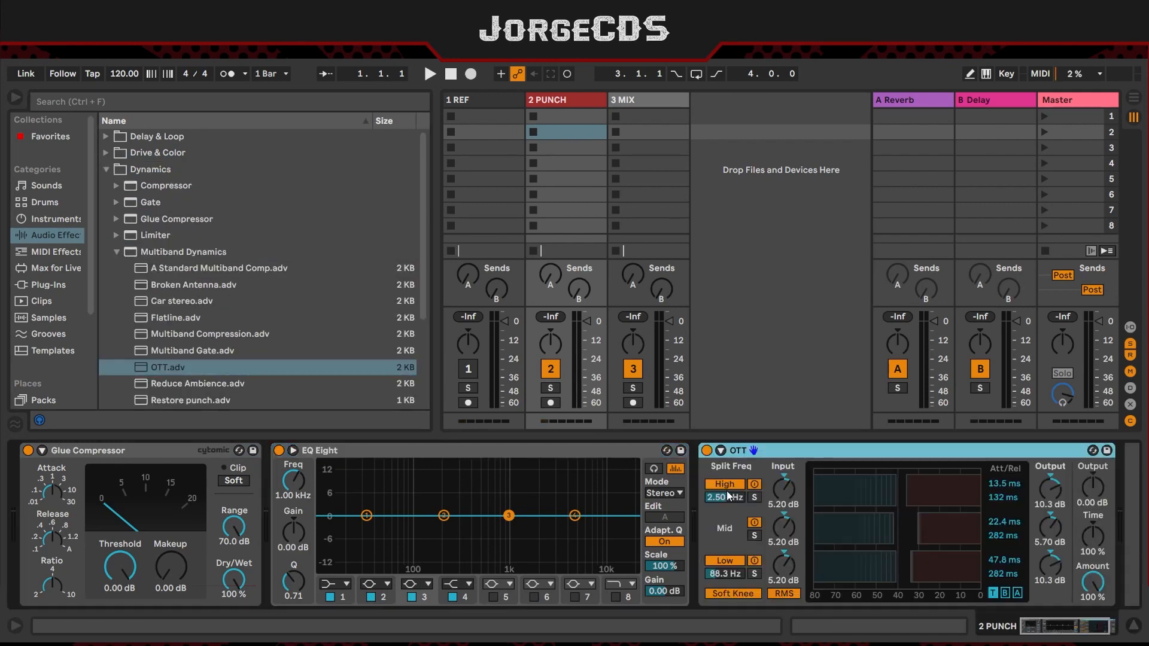
drag(1092, 582, 1100, 631)
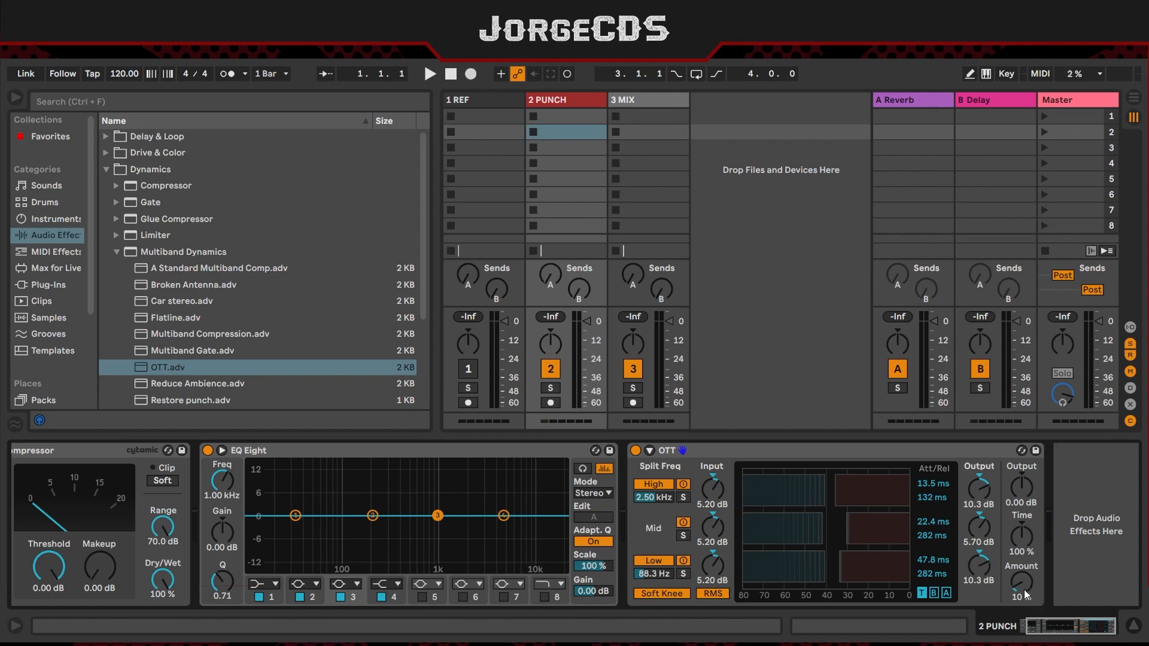
drag(1024, 590, 1027, 506)
drag(1033, 549, 1023, 561)
click(1024, 631)
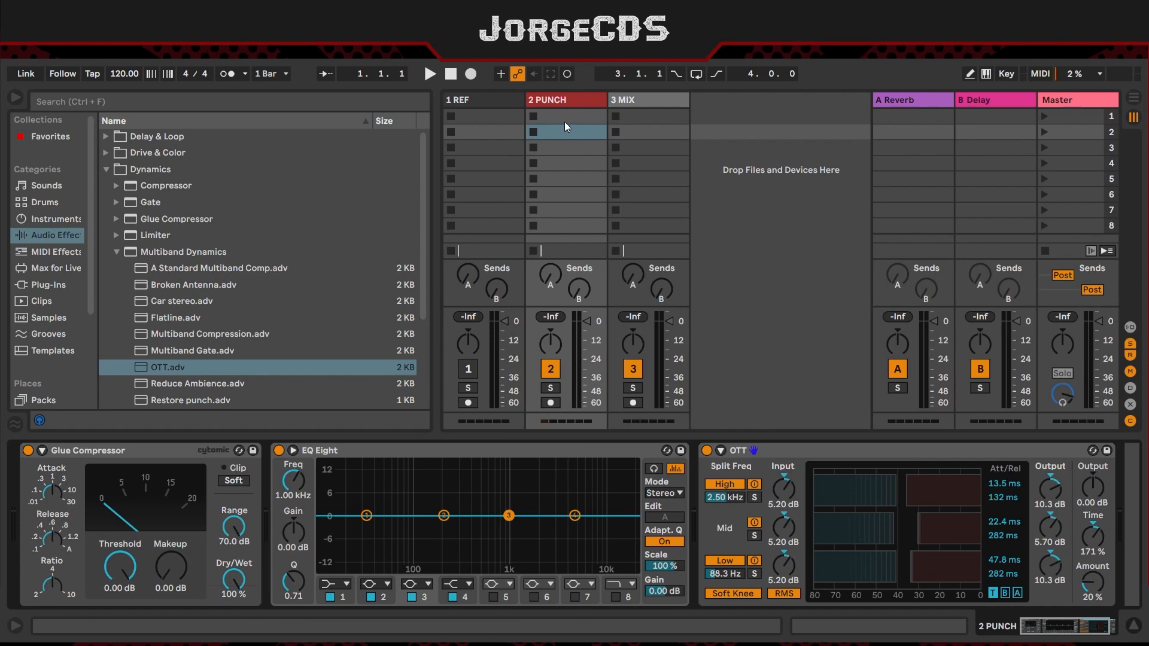
Step: Add a Utility device after the OTT on the PUNCH track and turn on its Mono option
click(561, 99)
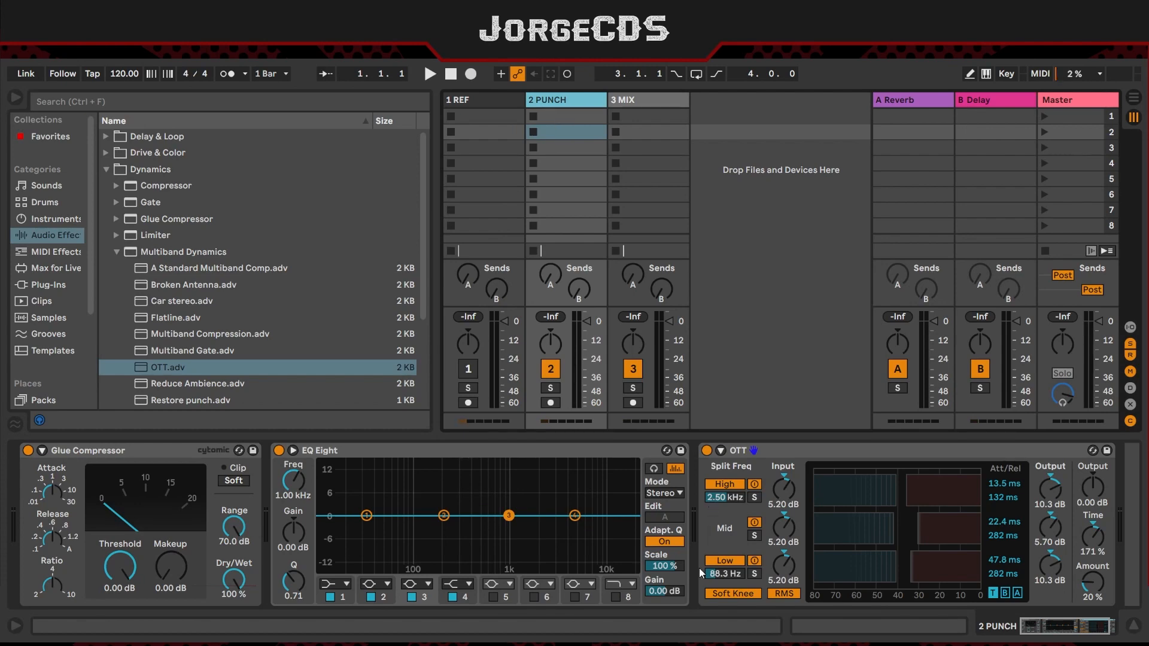
click(1065, 629)
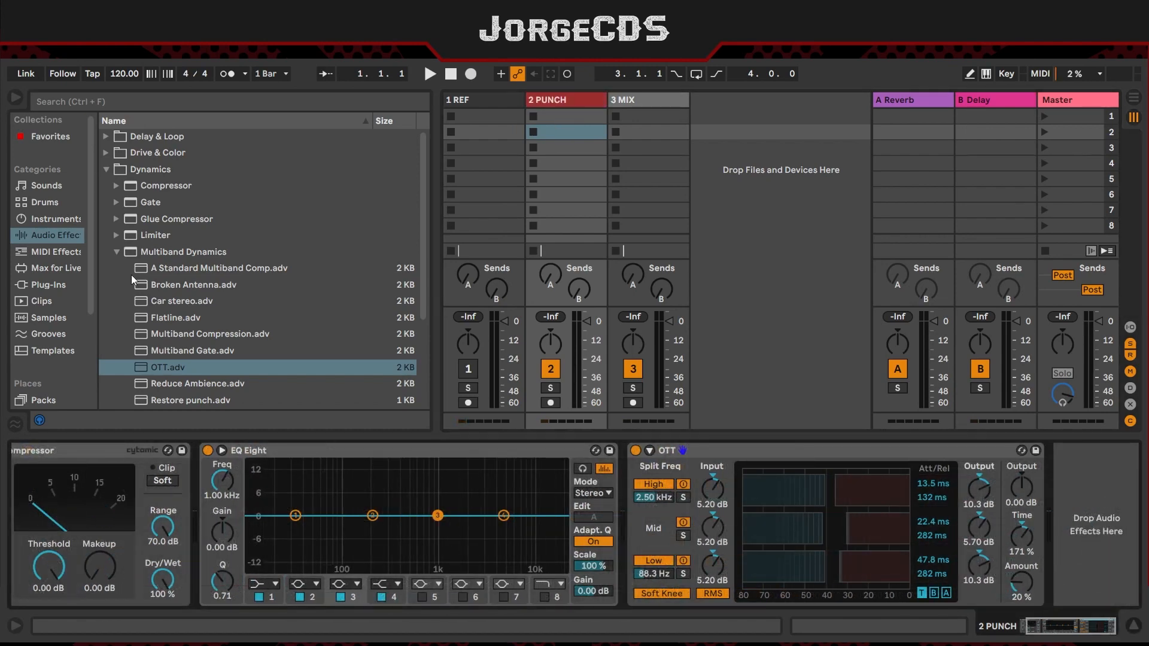
click(122, 254)
click(118, 252)
click(106, 334)
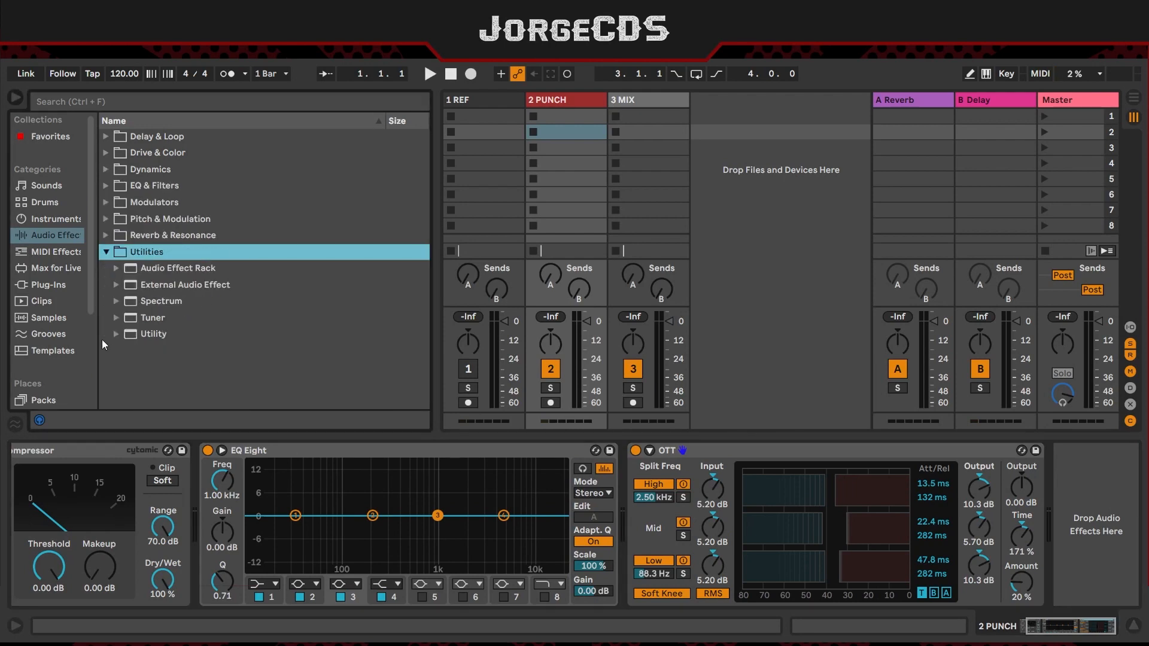
drag(153, 338, 1030, 513)
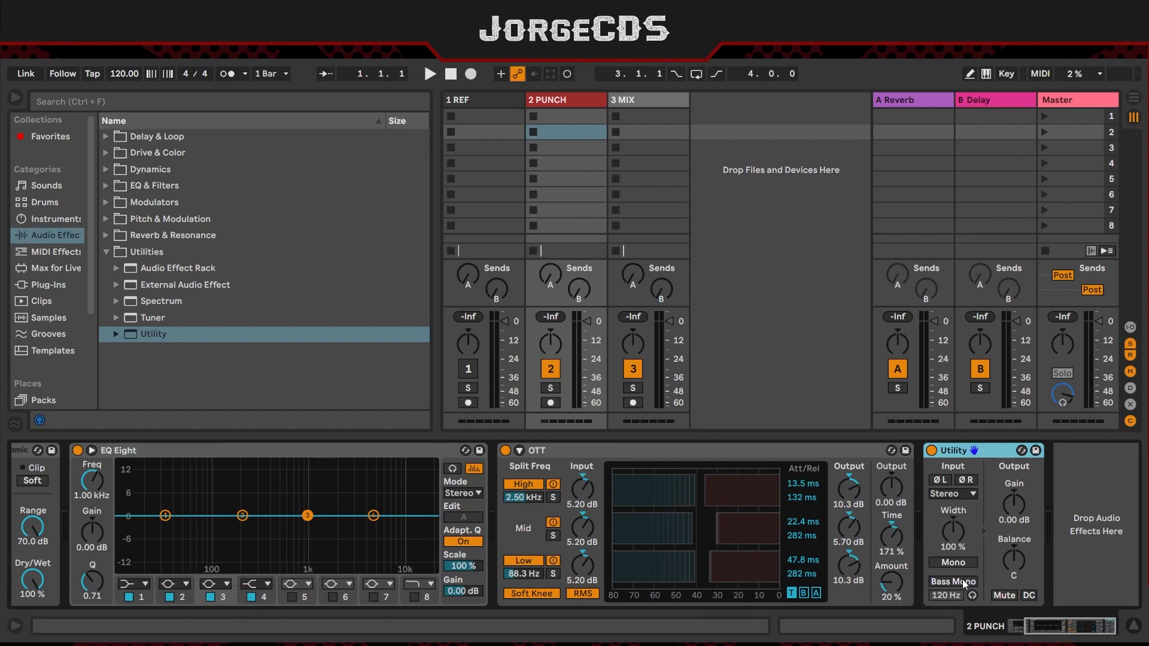
click(958, 564)
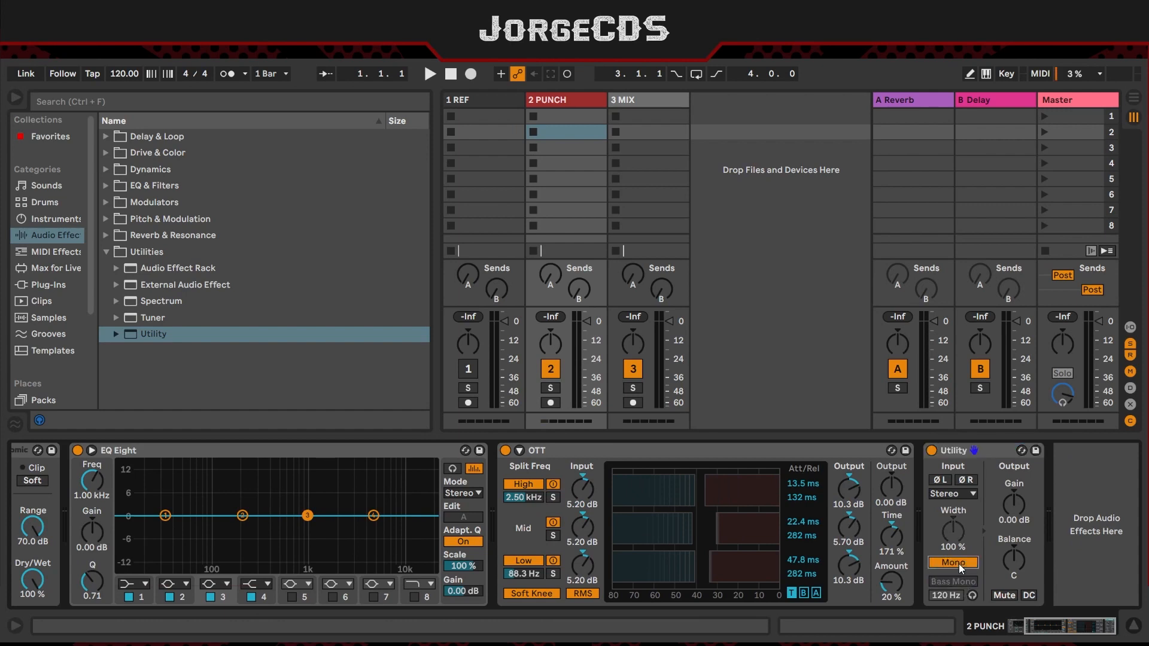
mouse_move(952, 533)
mouse_down()
mouse_move(952, 571)
mouse_move(953, 534)
mouse_up()
drag(1013, 494, 1012, 508)
click(953, 530)
click(1000, 541)
mouse_move(954, 531)
mouse_down()
mouse_move(954, 571)
mouse_move(953, 467)
mouse_move(953, 557)
mouse_move(954, 531)
mouse_up()
drag(955, 534, 953, 532)
click(988, 455)
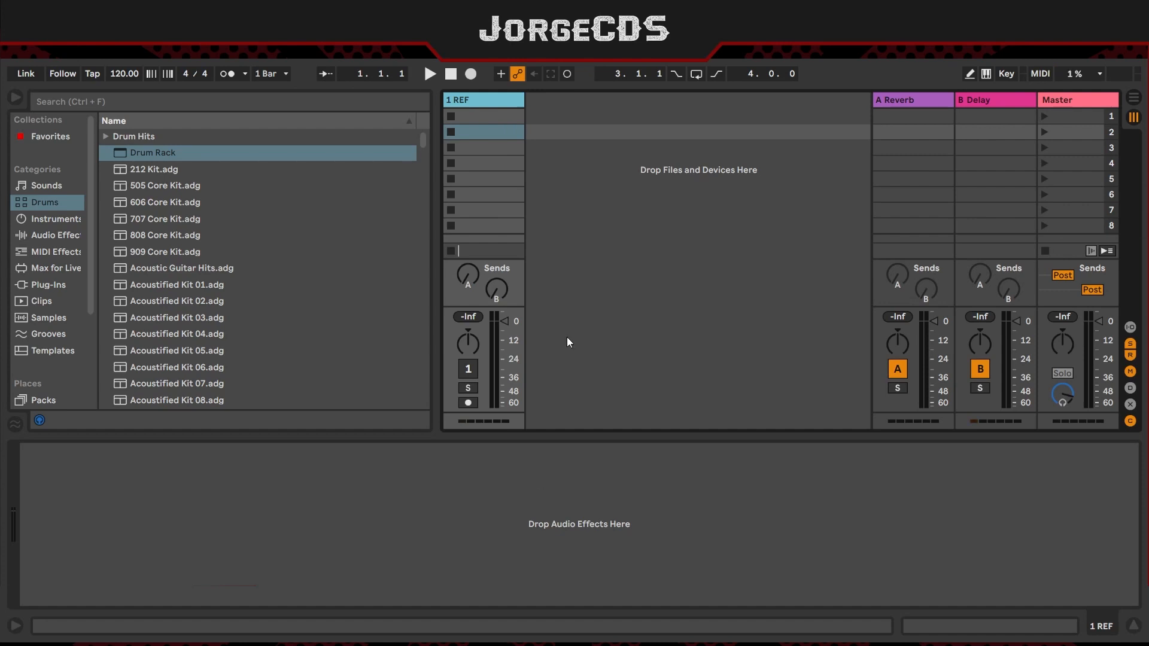
click(596, 153)
key(ctrl+shift+t)
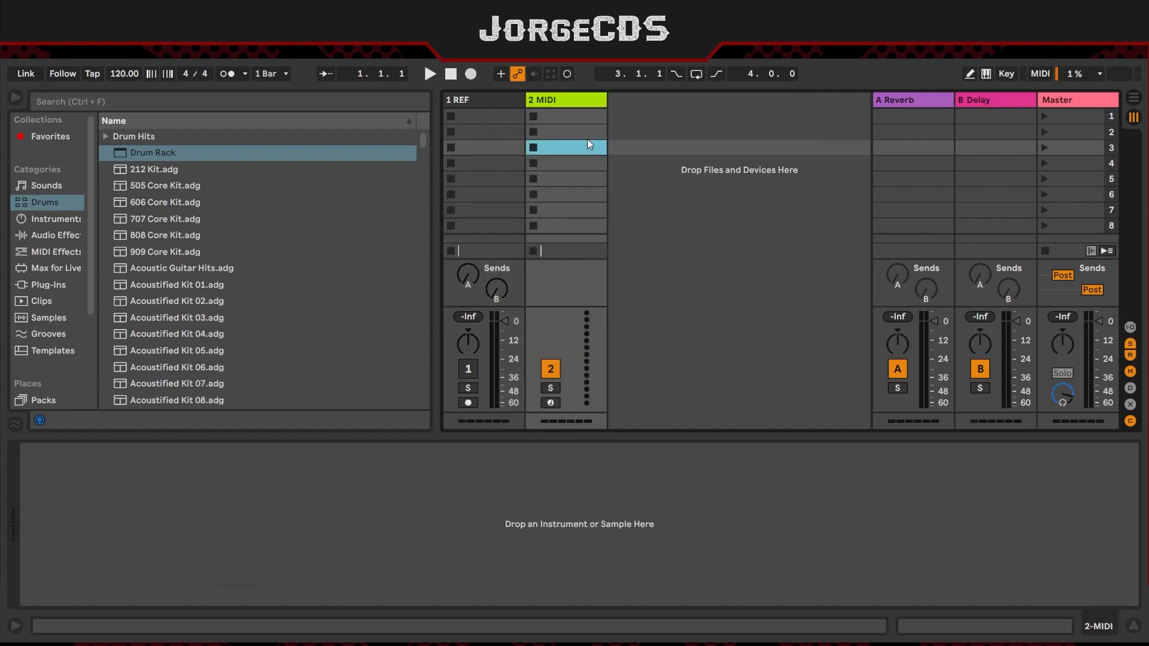
key(ctrl+shift+t)
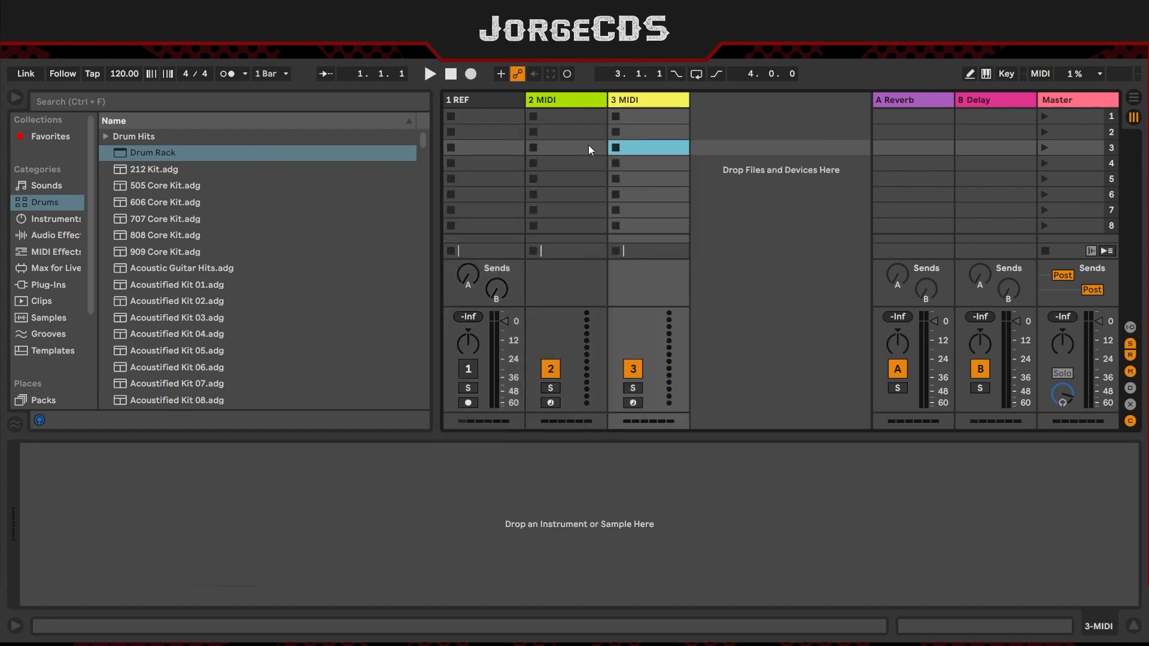
key(ctrl+z)
key(ctrl+z)
Step: Insert two new audio tracks after the REF track
click(584, 135)
key(ctrl+t)
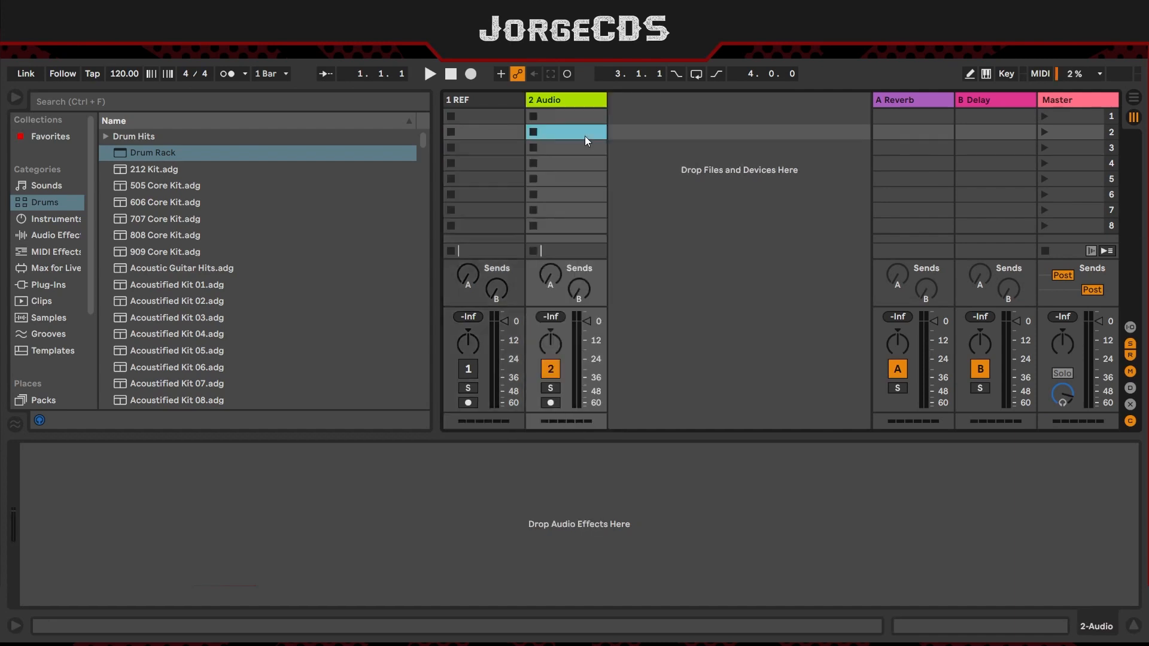
key(ctrl+t)
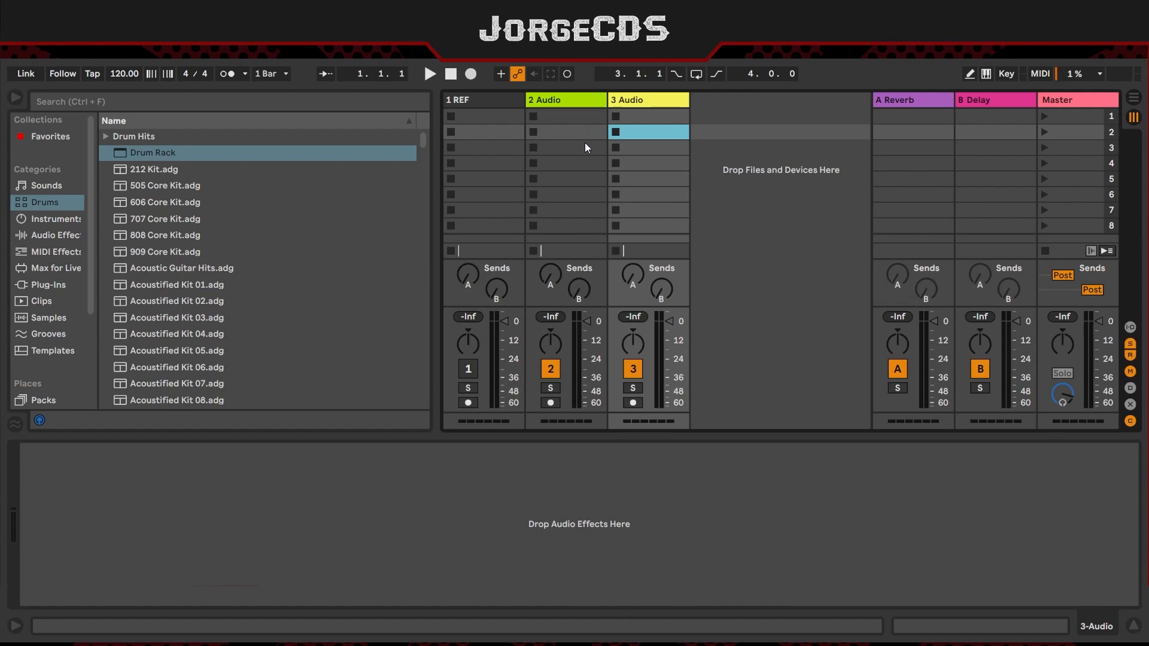
Step: Rename the two new audio tracks as PUNCH and BUSS, keeping their automatic track numbers
click(565, 106)
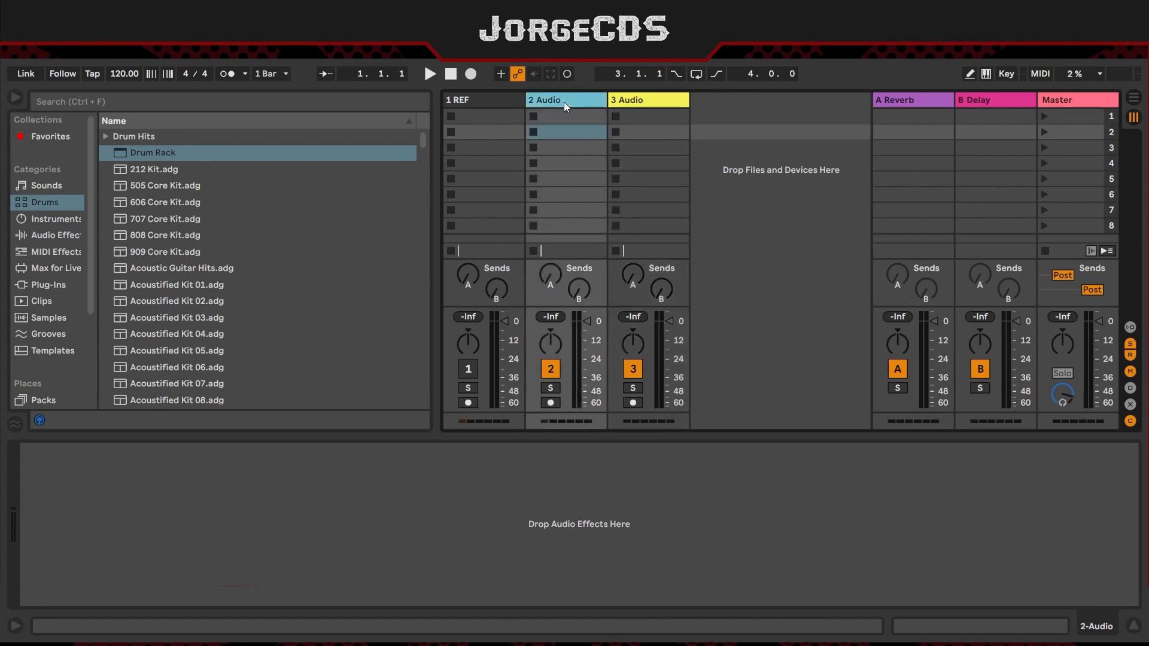
key(ctrl+r)
text(# PUNCH)
key(Tab)
text(# )
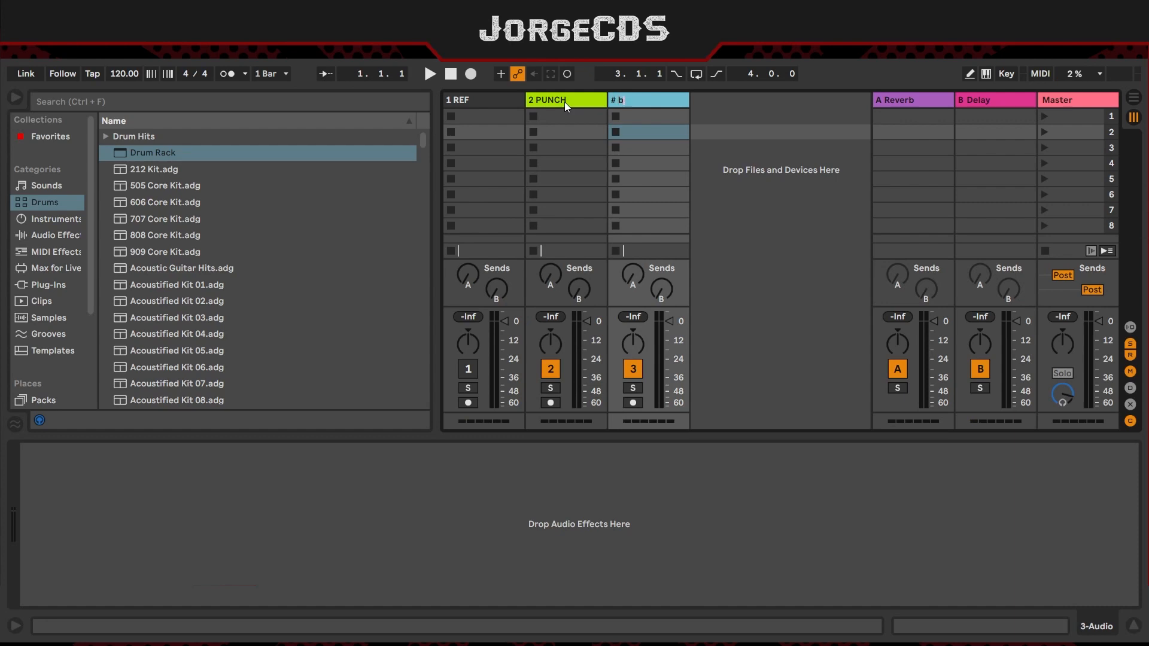
text(Buss)
key(BackSpace)
key(BackSpace)
key(BackSpace)
text(USS)
key(Return)
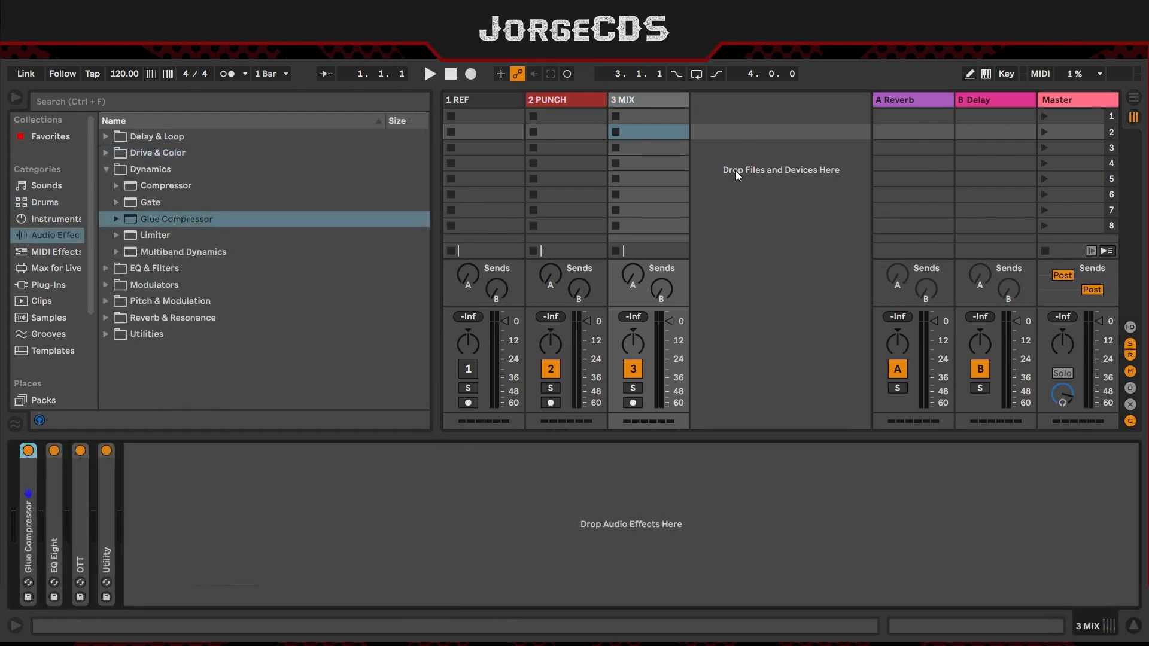
Step: Insert a MIDI track after the MIX track and rename it as Drum Rack with automatic numbering
click(736, 139)
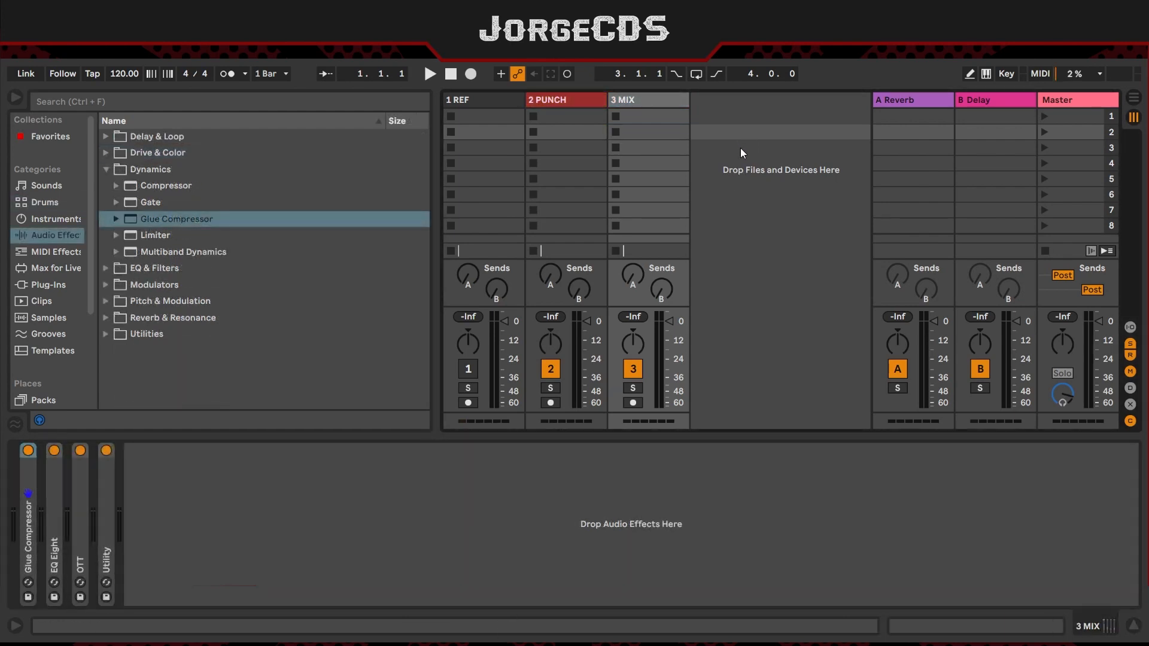
key(ctrl+shift+t)
key(ctrl+r)
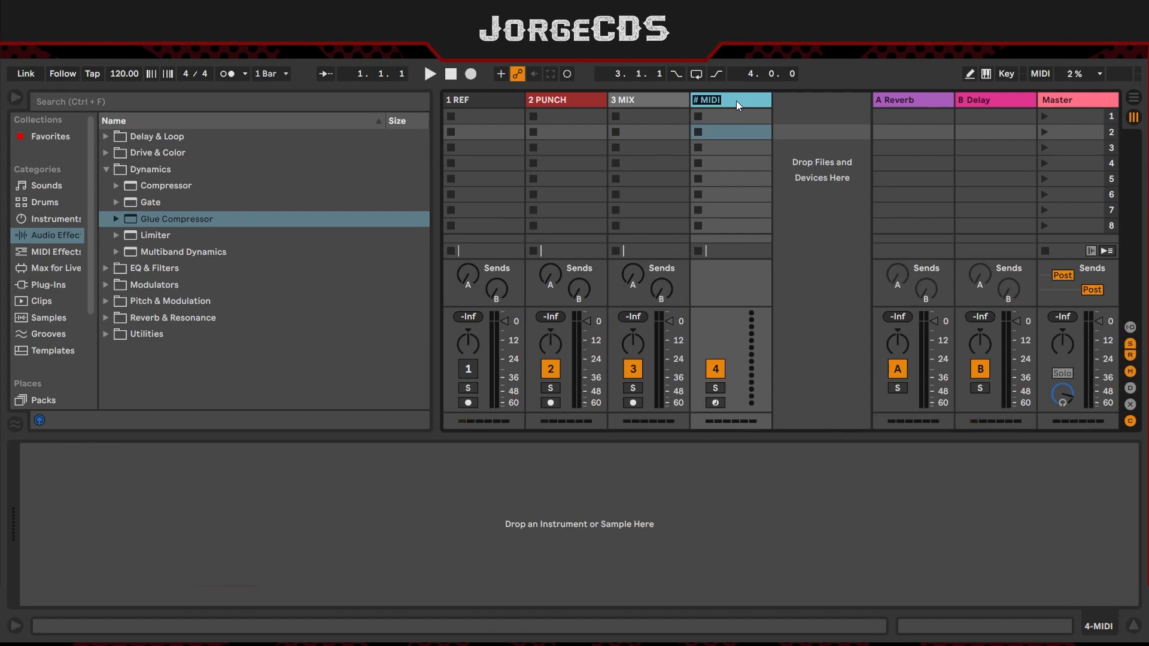
text(# DR)
key(Return)
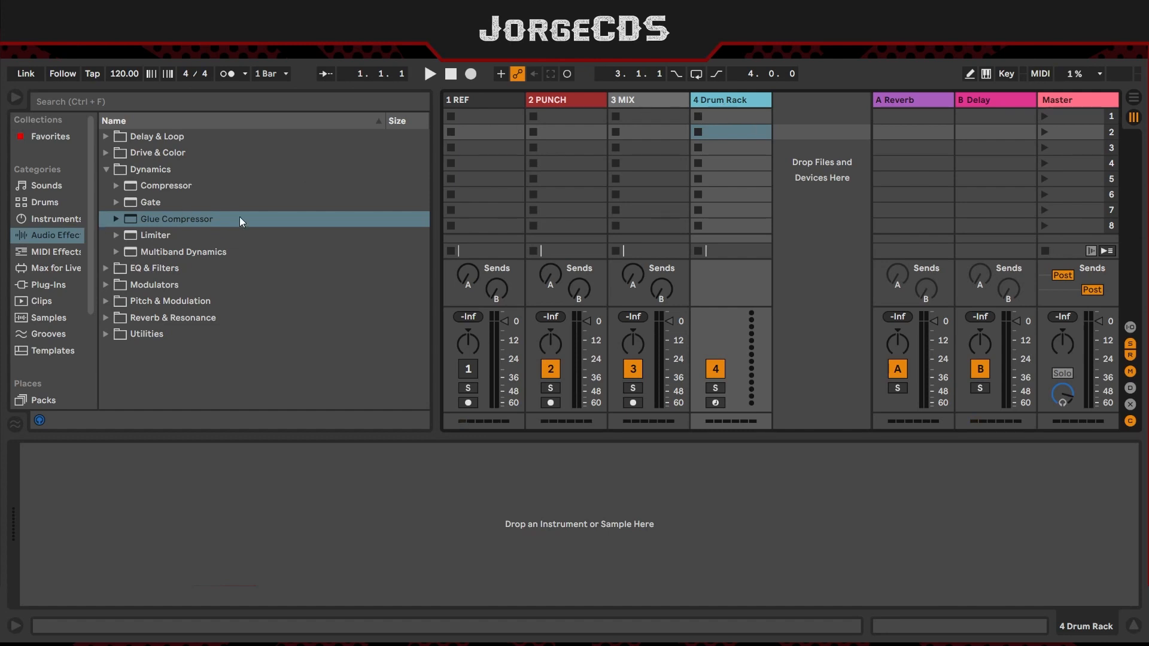
Step: Load an empty Drum Rack onto the Drum Rack track and place that track in a group
click(49, 205)
drag(151, 157, 726, 164)
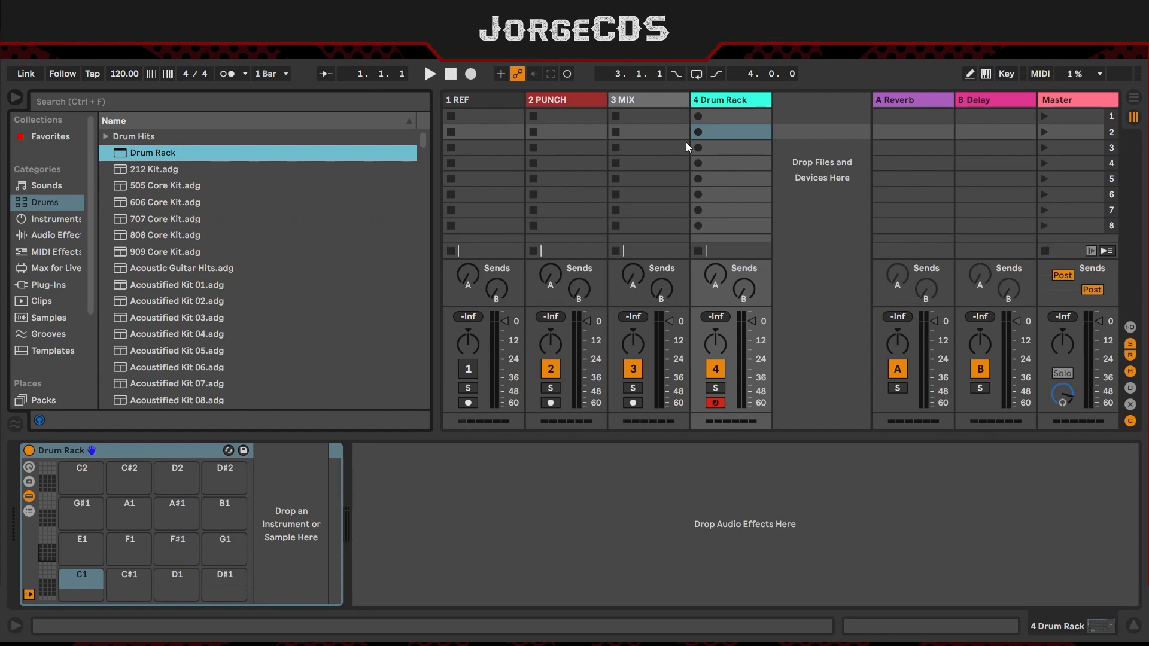
click(734, 102)
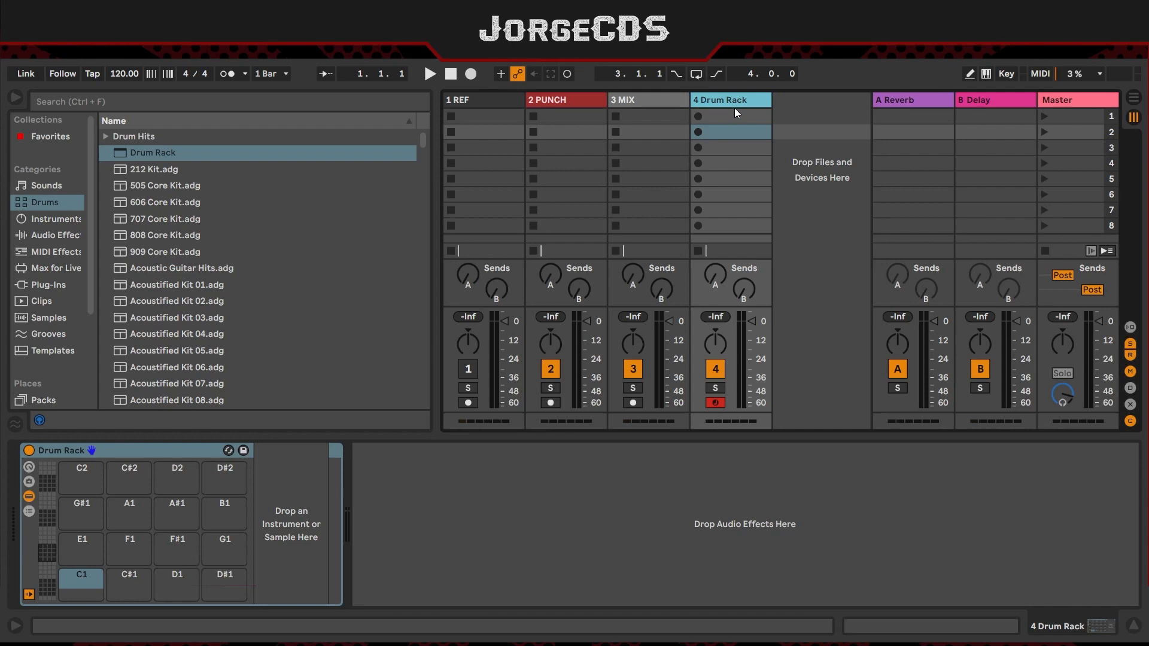
key(ctrl+g)
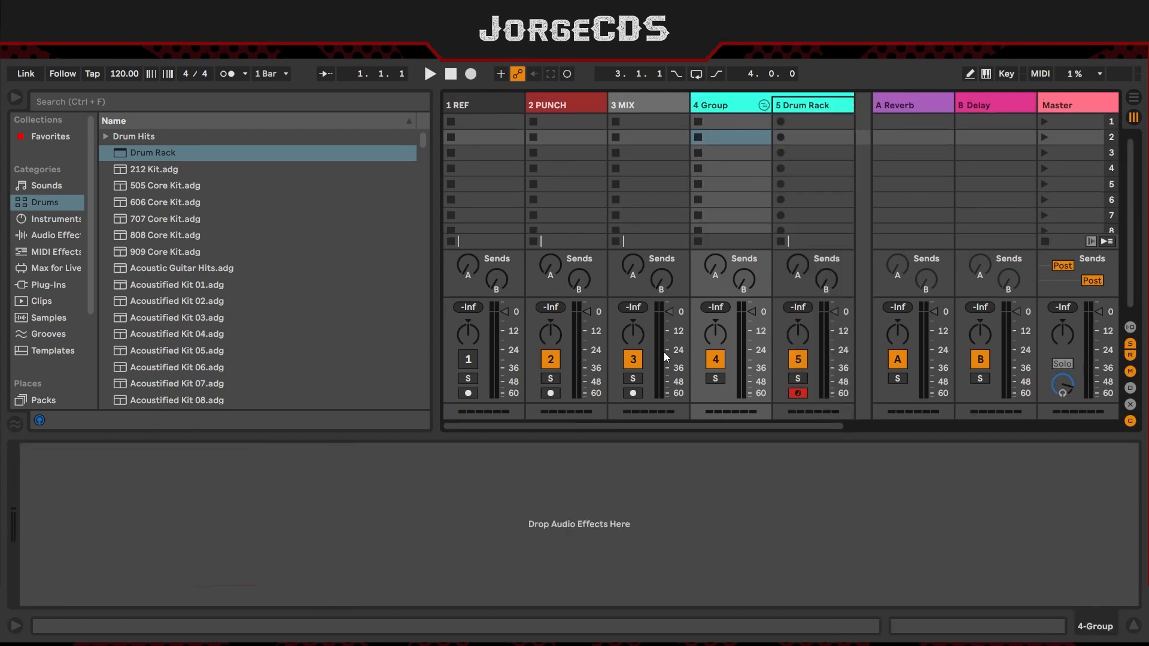
Step: Rename the group track containing the Drum Rack as DRUMS, keeping its automatic track number
scroll(663, 352, right, 2)
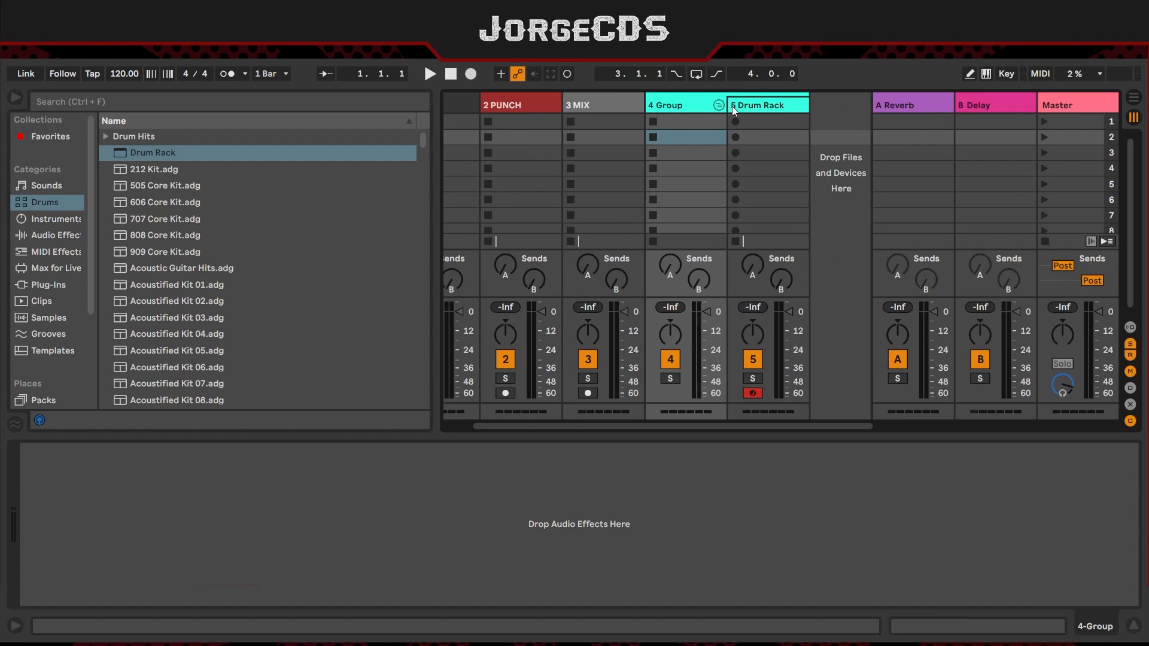
click(759, 105)
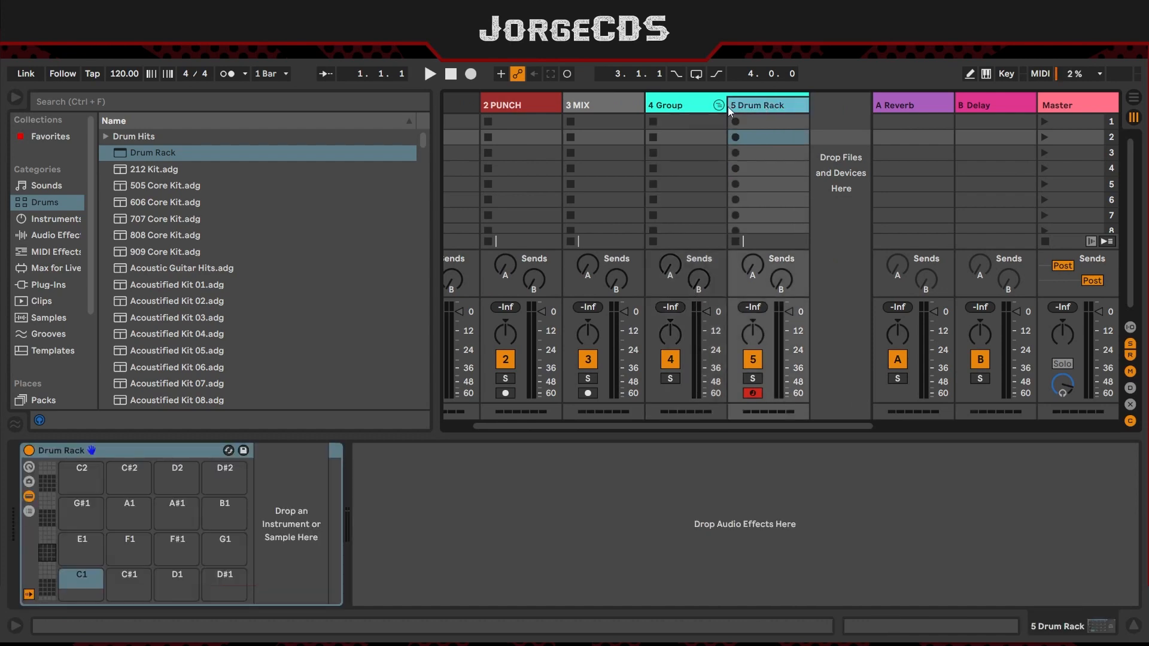
click(677, 106)
key(ctrl+r)
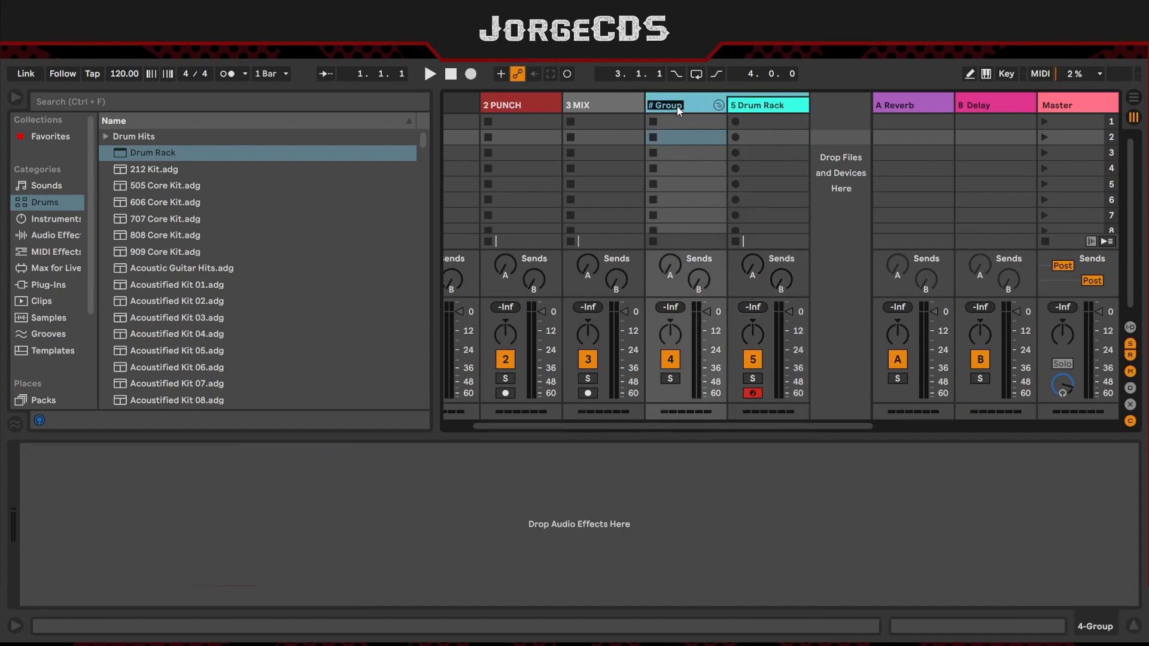
text(# DRUMS)
key(Return)
click(775, 108)
click(707, 111)
click(775, 109)
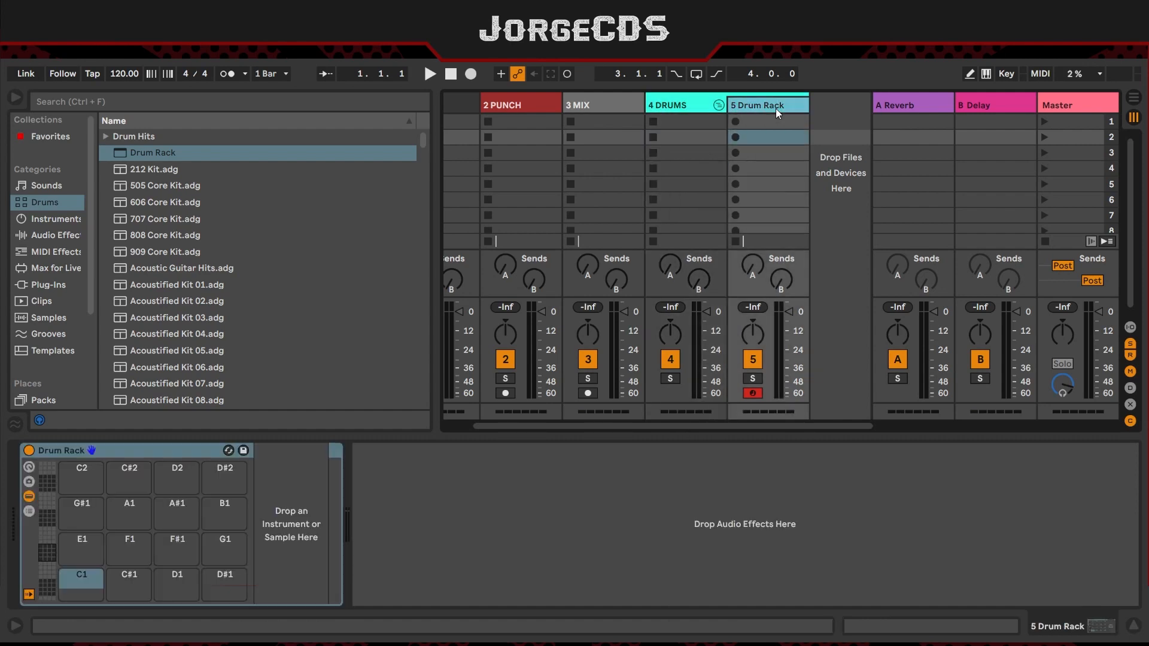
click(701, 109)
click(777, 105)
click(682, 102)
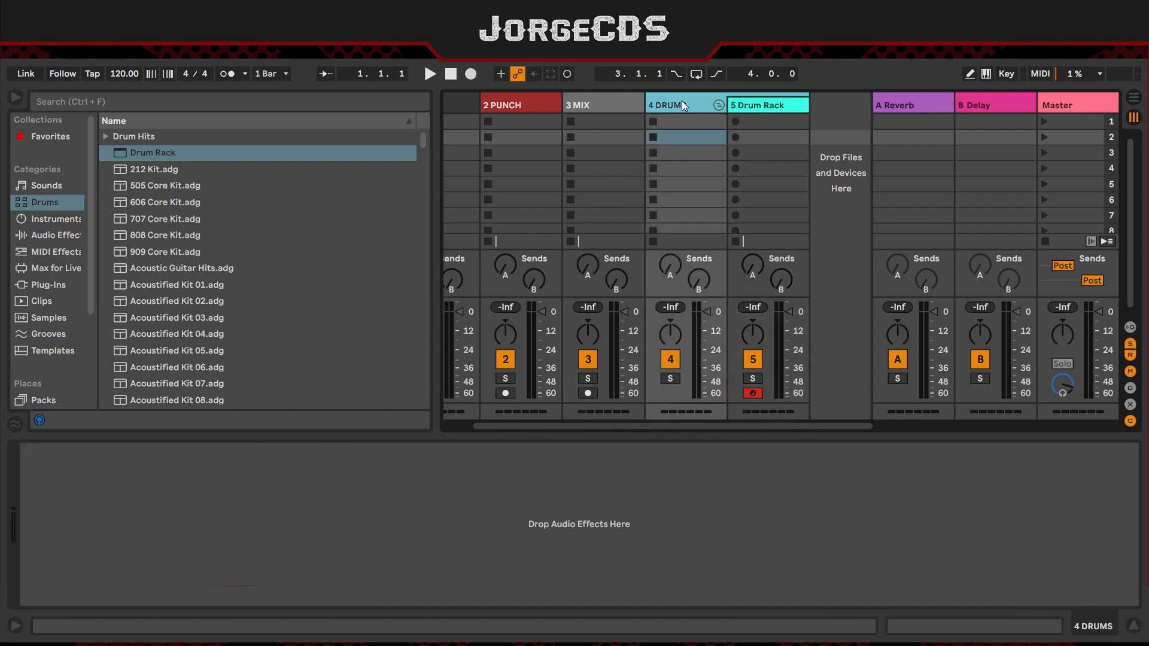
Step: Insert a new audio track and a new MIDI track after the Drum Rack track inside the DRUMS group
click(776, 108)
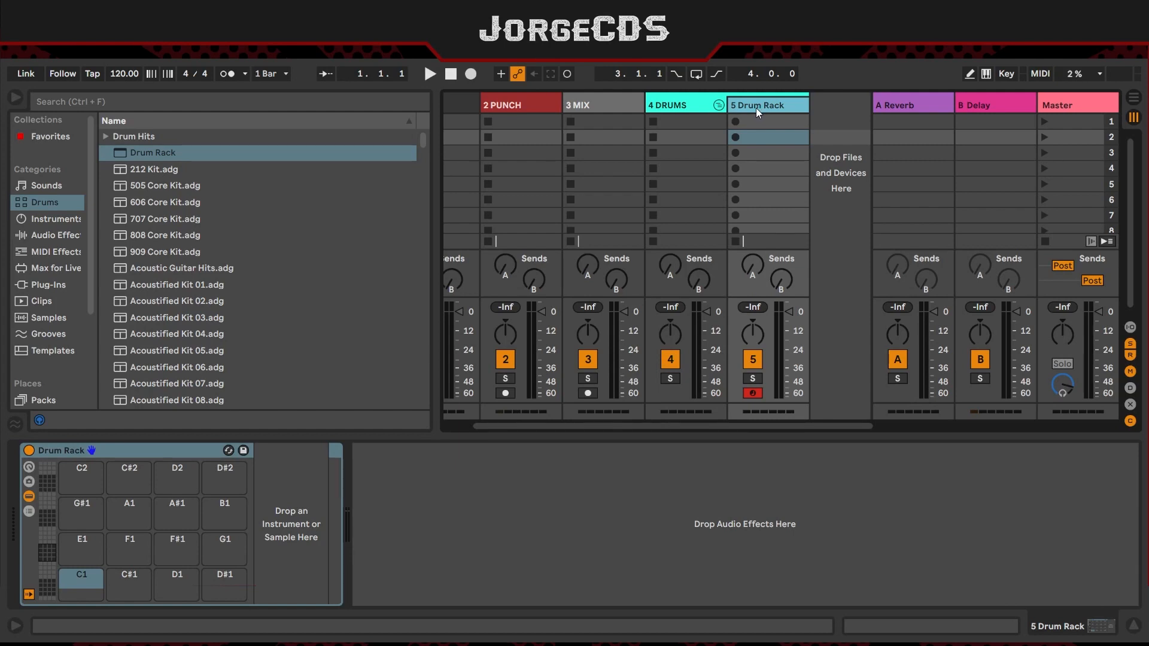
key(ctrl+t)
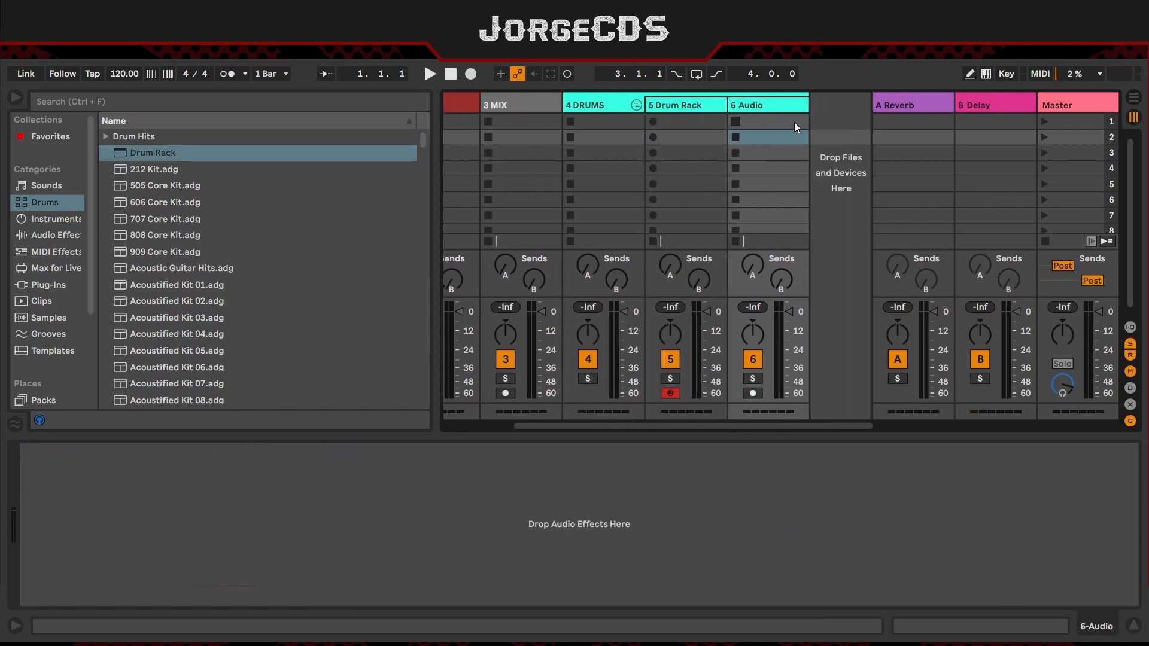
key(ctrl+shift+t)
Step: Rename the new audio track in the DRUMS group as Loops with automatic numbering
click(756, 109)
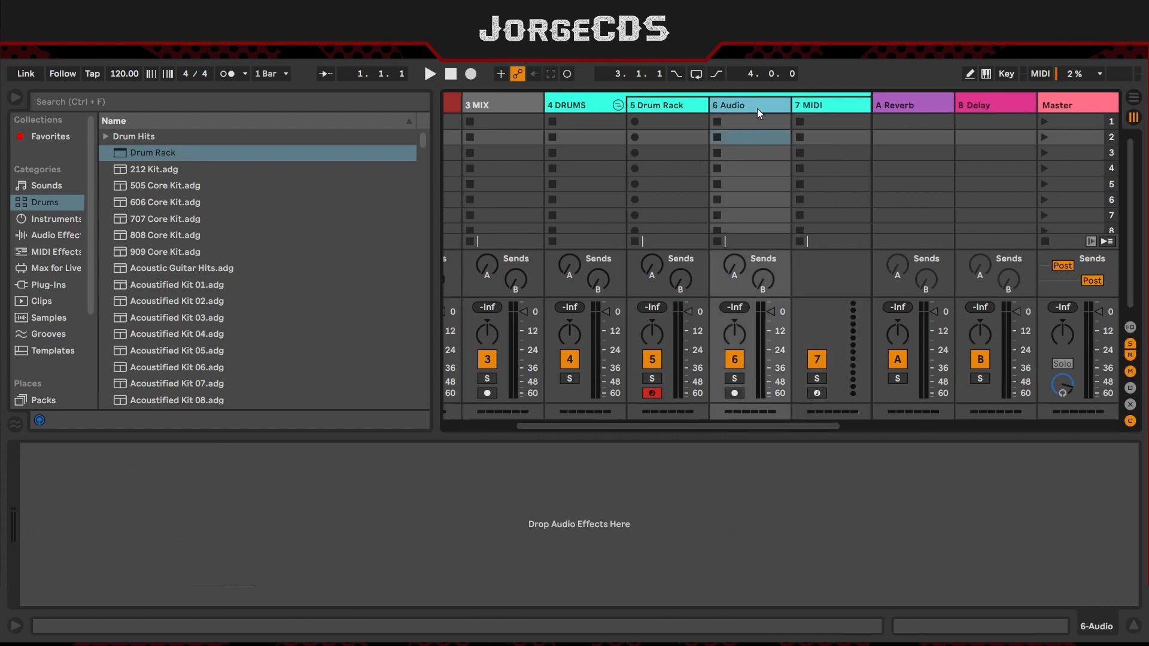
key(ctrl+r)
text(# )
text(Loops)
key(Return)
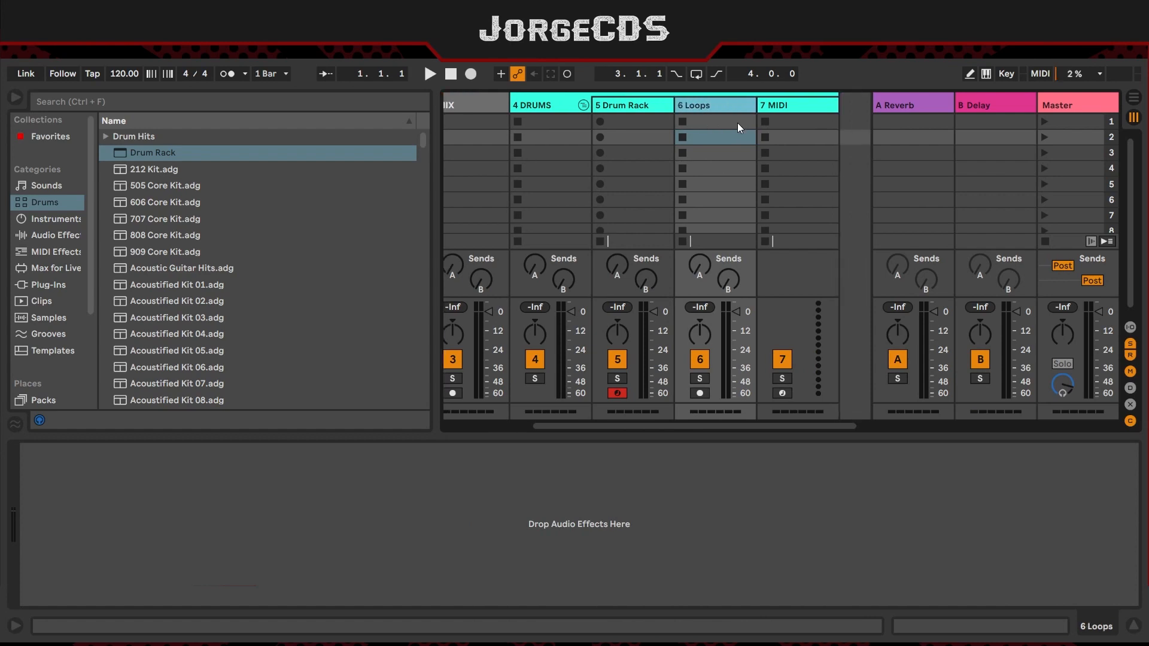
Step: Rename the new MIDI track as Percussions with automatic numbering and load an empty Drum Rack onto it
click(771, 111)
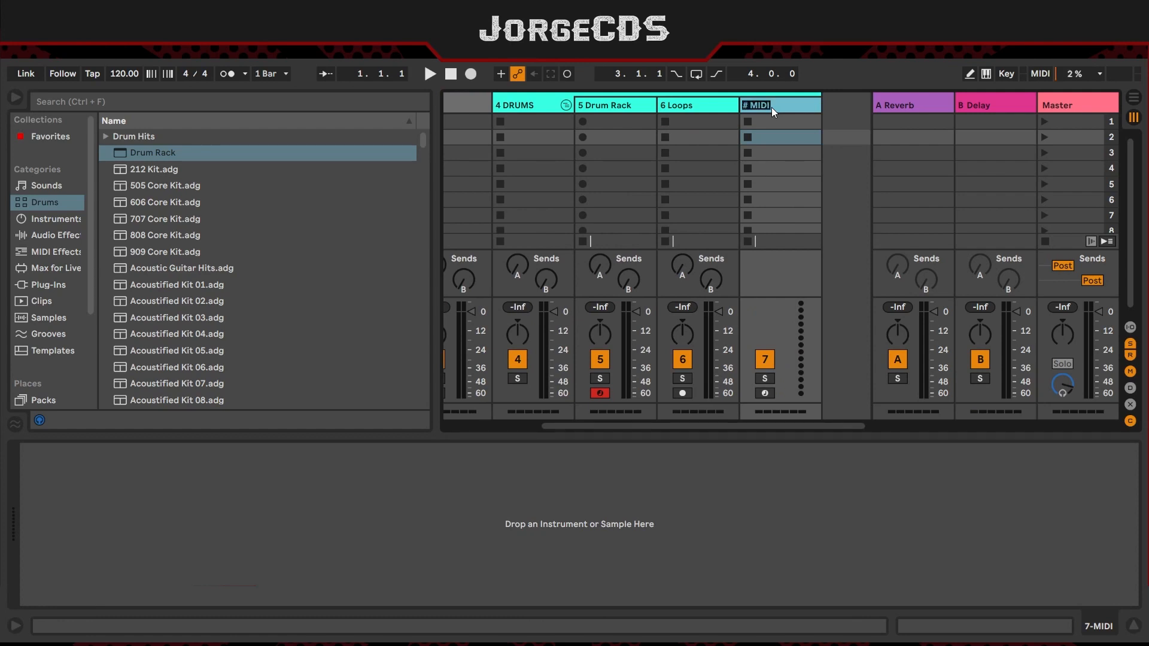
key(BackSpace)
text(Hats)
key(BackSpace)
key(BackSpace)
key(BackSpace)
text(Percussions)
key(Return)
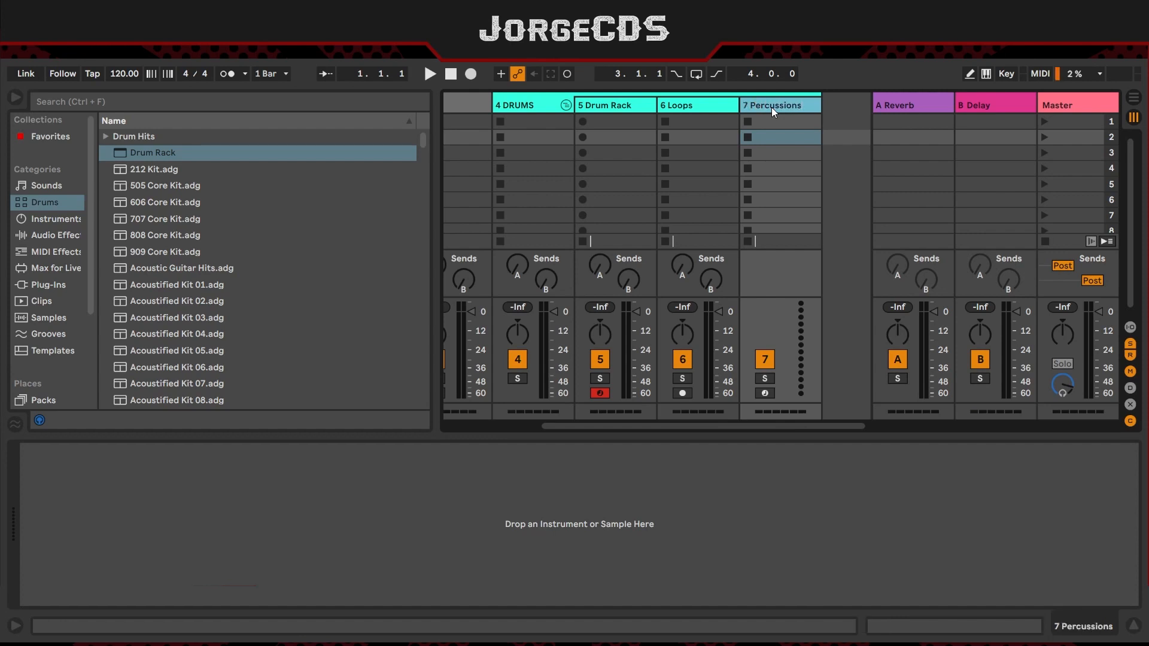
drag(167, 153, 789, 138)
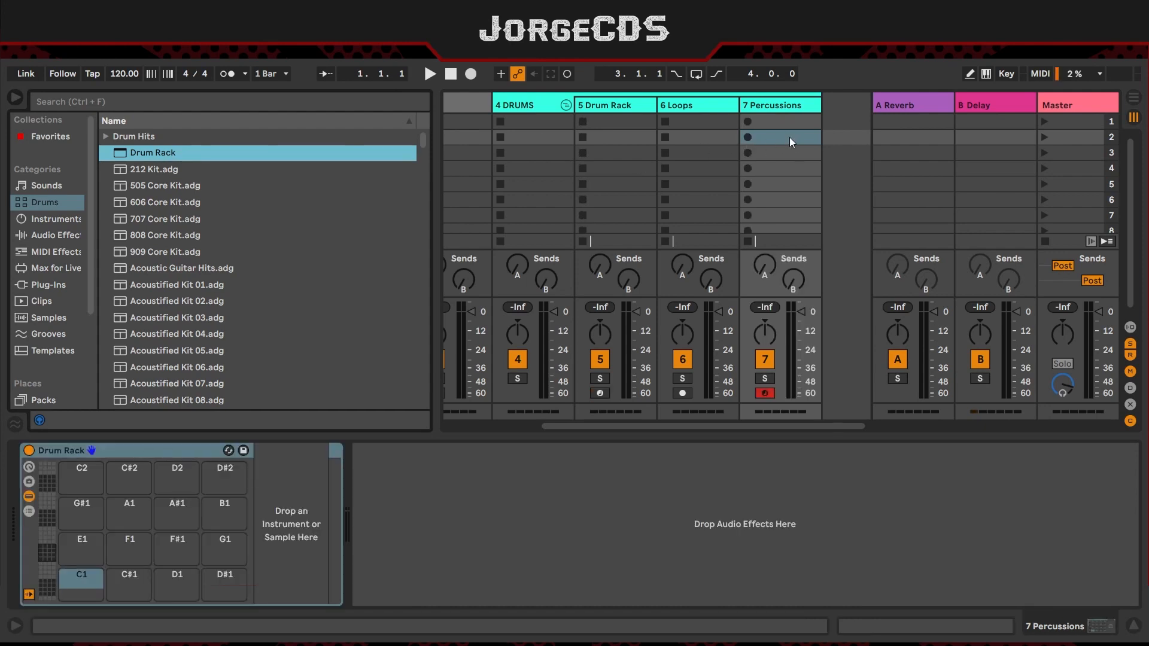
click(760, 301)
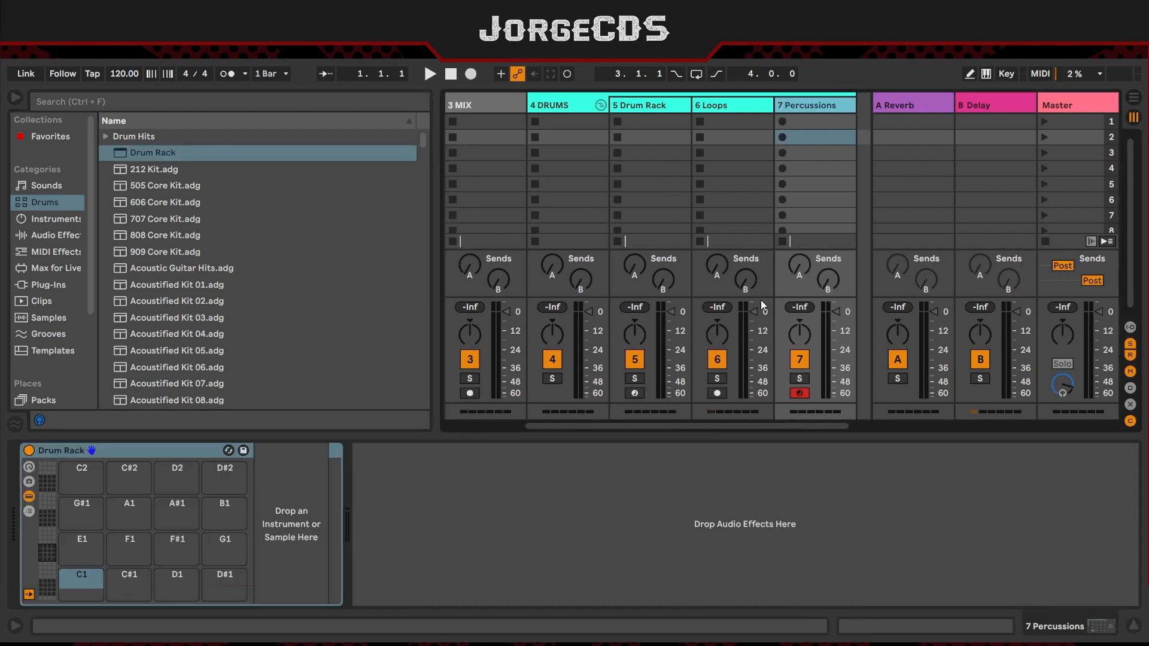
click(649, 105)
click(713, 109)
click(810, 109)
click(648, 108)
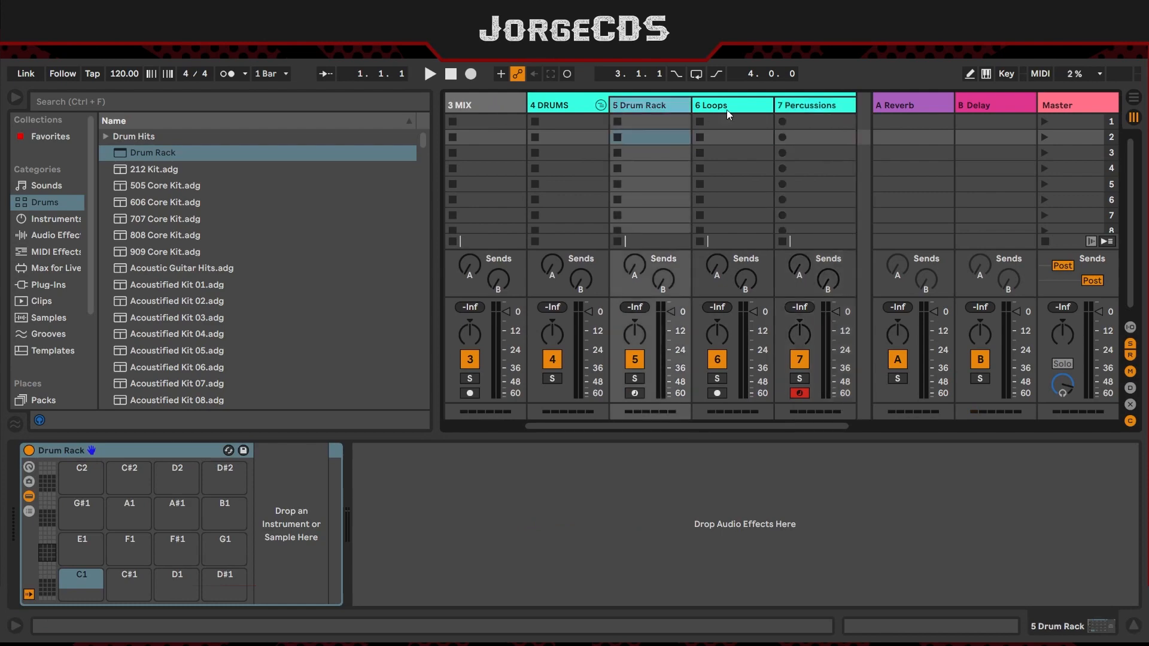
click(727, 110)
click(799, 109)
click(569, 105)
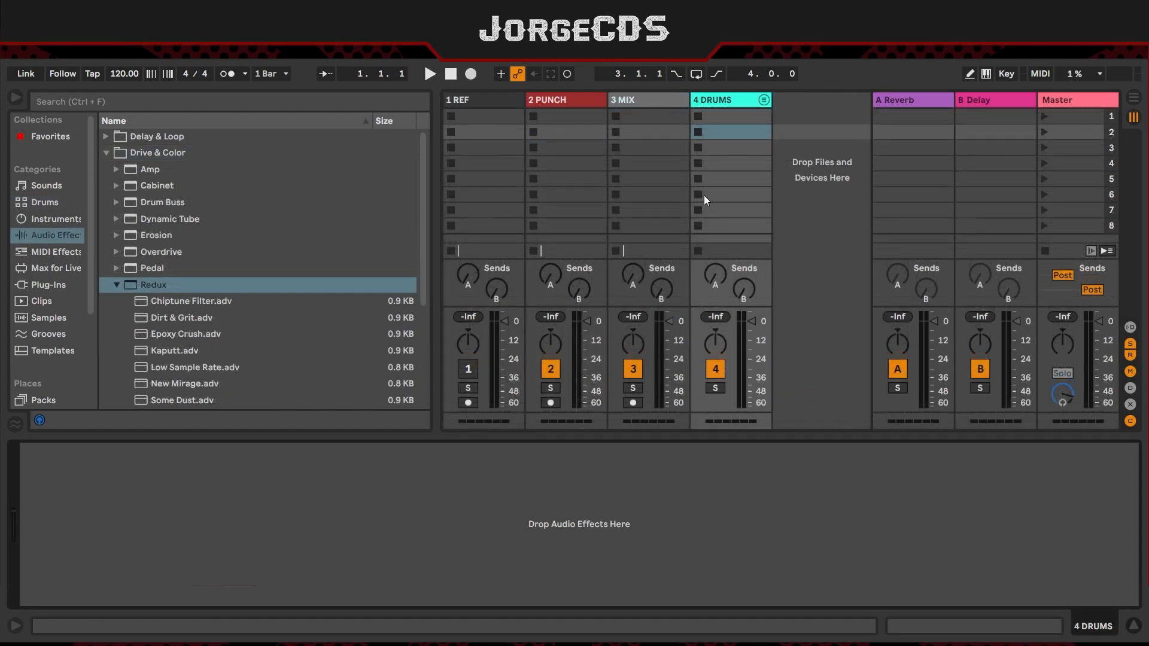
Step: Unfold the DRUMS group and add a Redux followed by an EQ Eight to the group track
click(763, 100)
scroll(737, 142, right, 5)
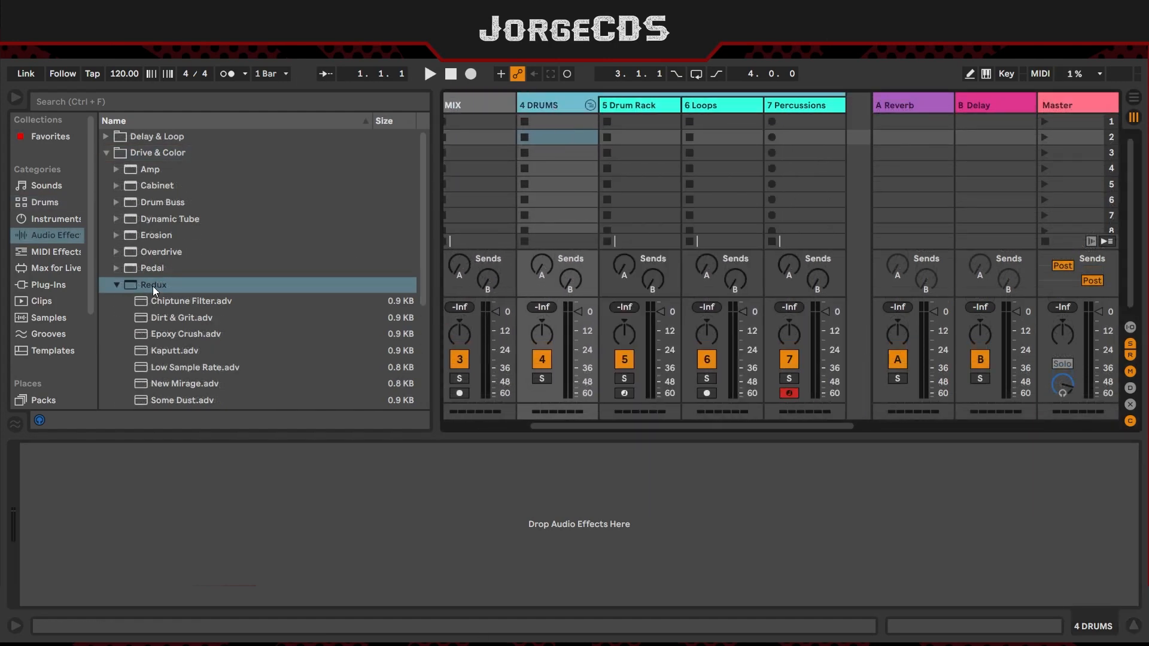
drag(153, 287, 133, 458)
drag(129, 534, 124, 487)
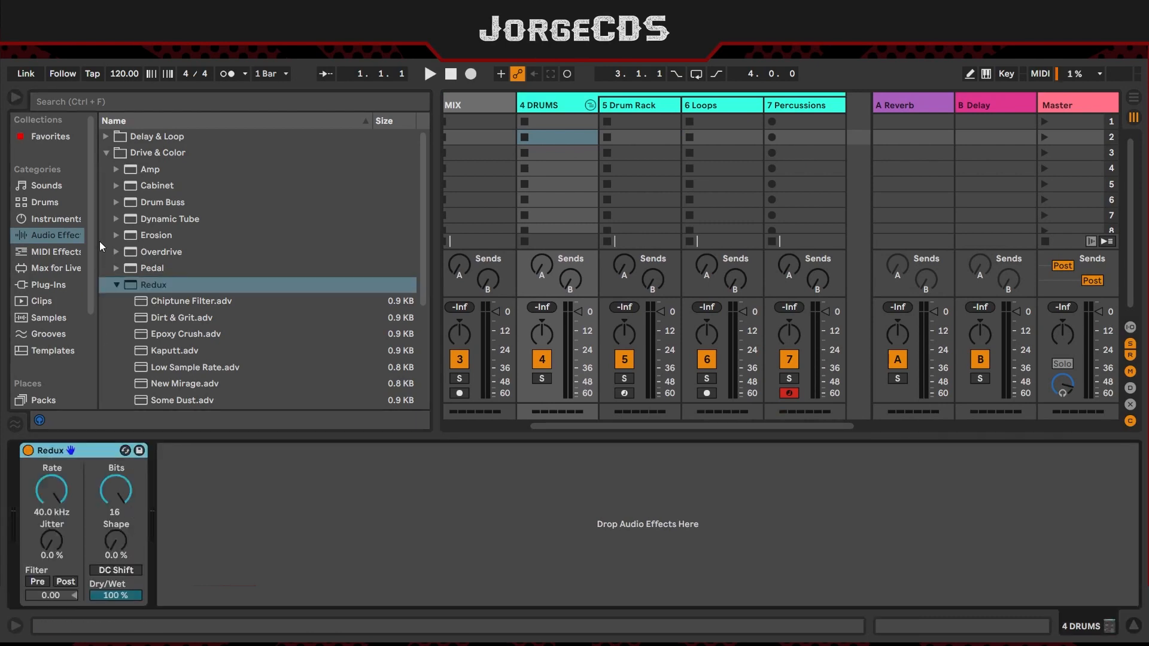
click(104, 152)
click(104, 186)
drag(160, 236, 229, 545)
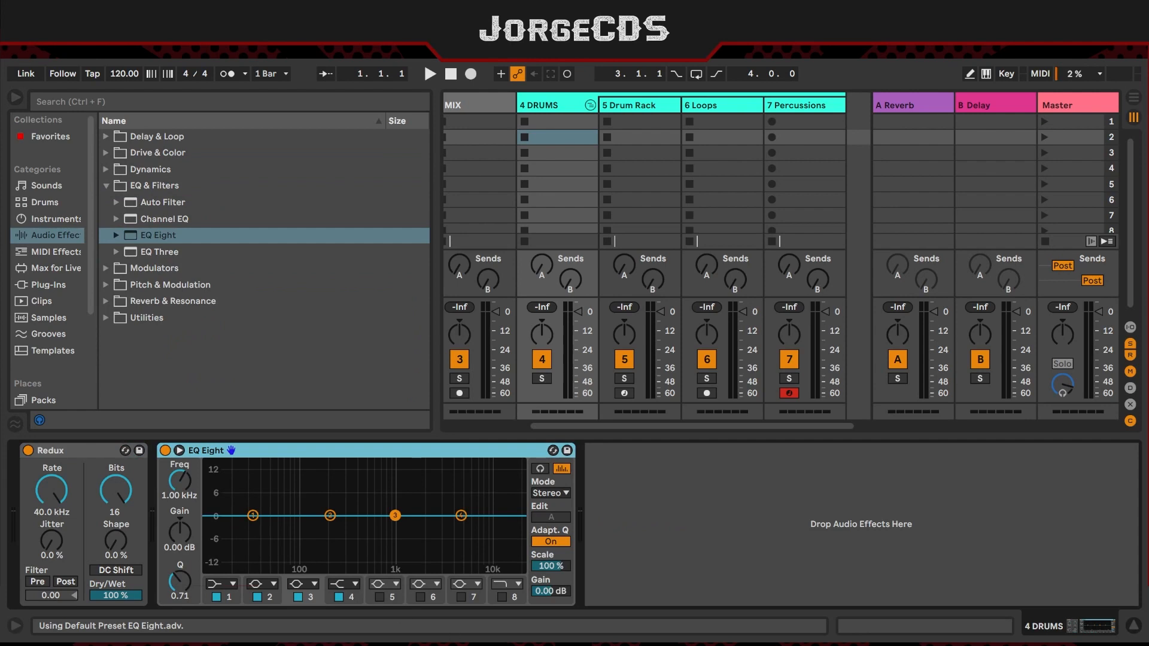
Step: Add a Drum Buss and a Utility after the EQ Eight on the DRUMS group track
click(102, 152)
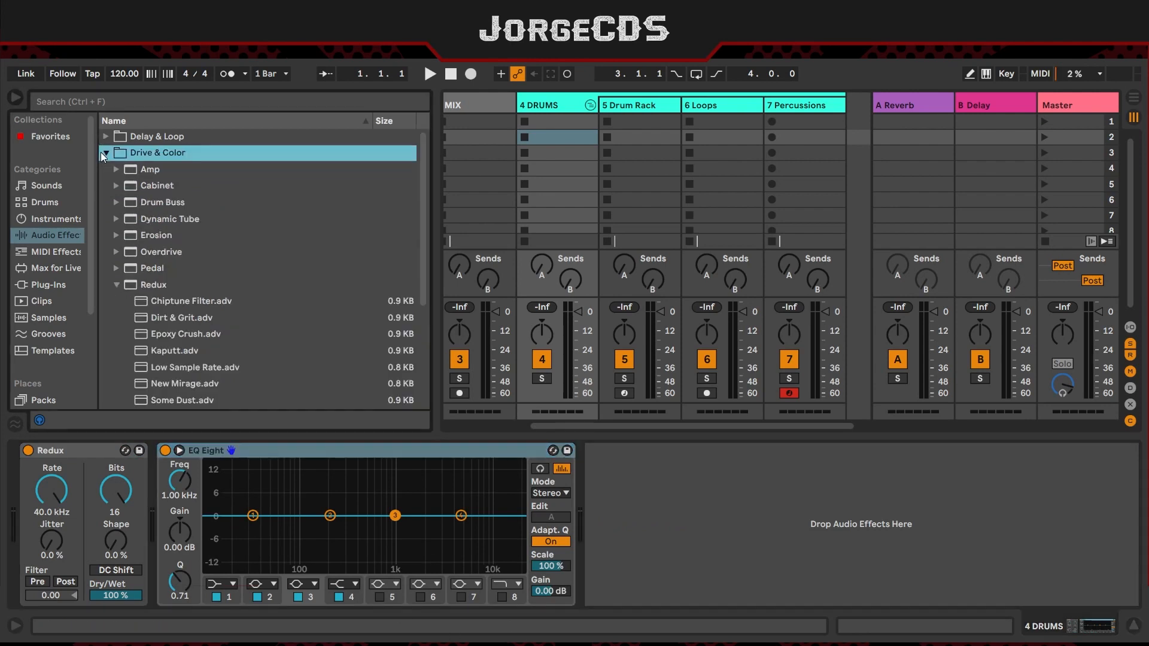
drag(163, 206, 500, 497)
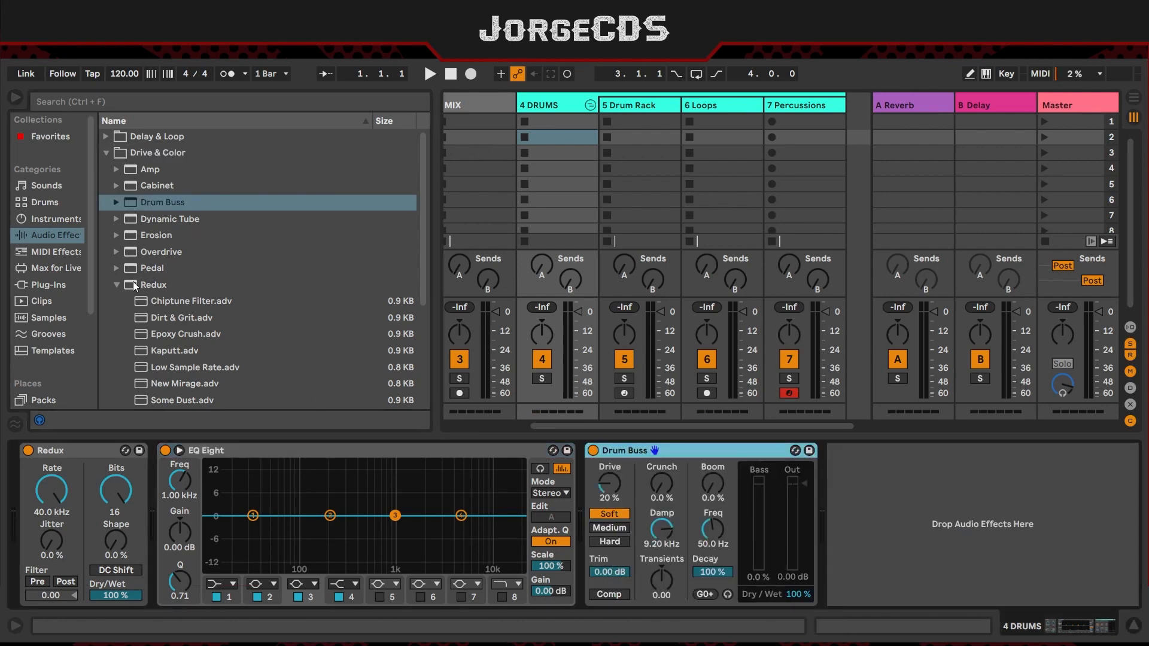
click(104, 152)
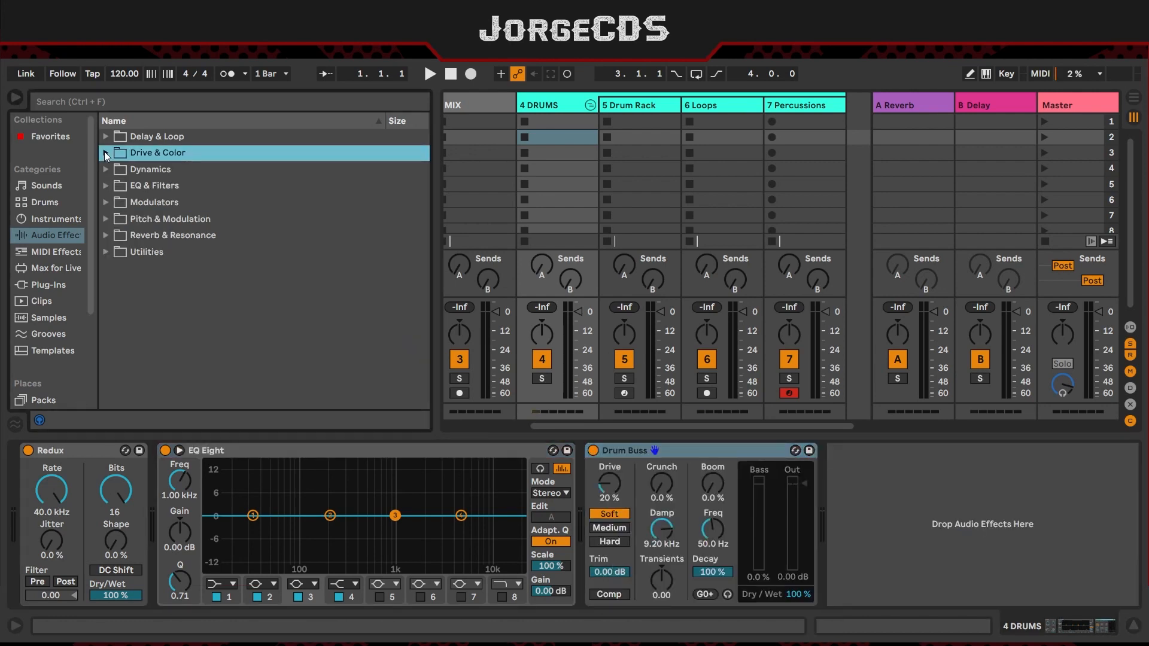
click(106, 251)
drag(179, 334, 882, 521)
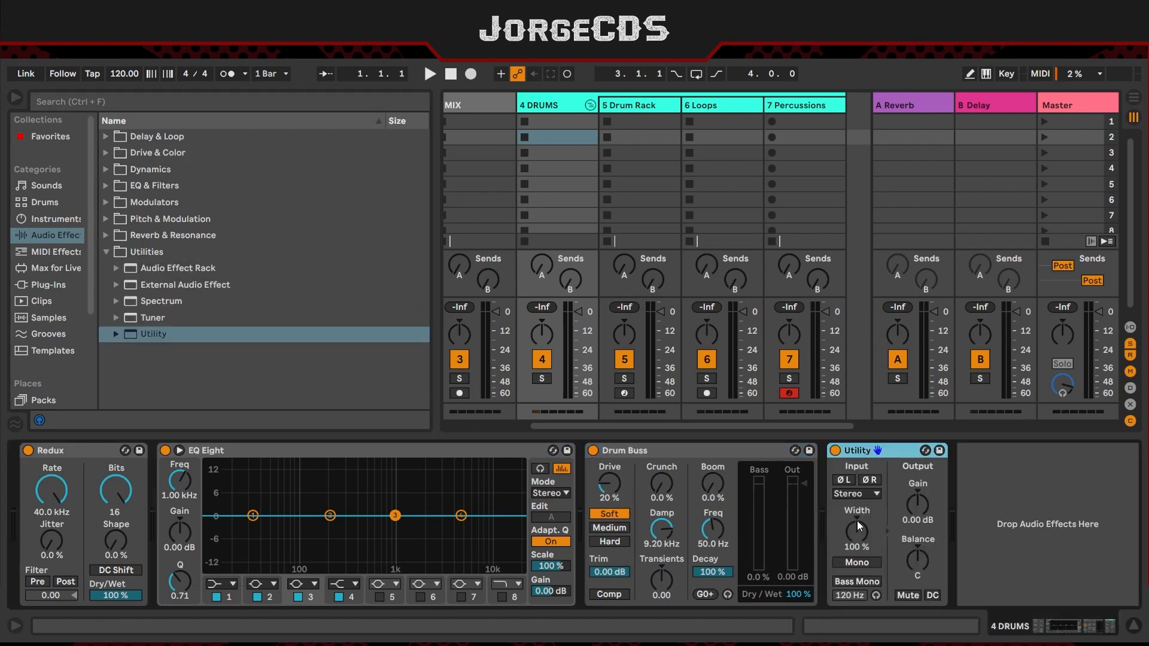
Step: Set the Dry/Wet of the Redux on the DRUMS group to 22 %
drag(115, 595, 115, 628)
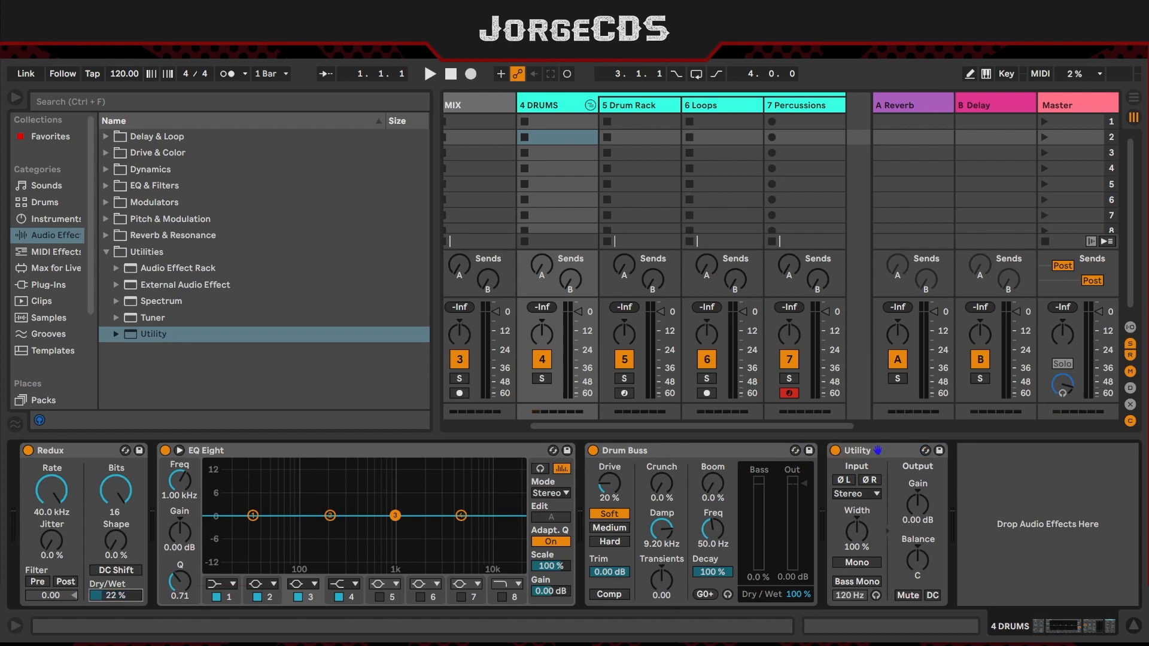
click(272, 449)
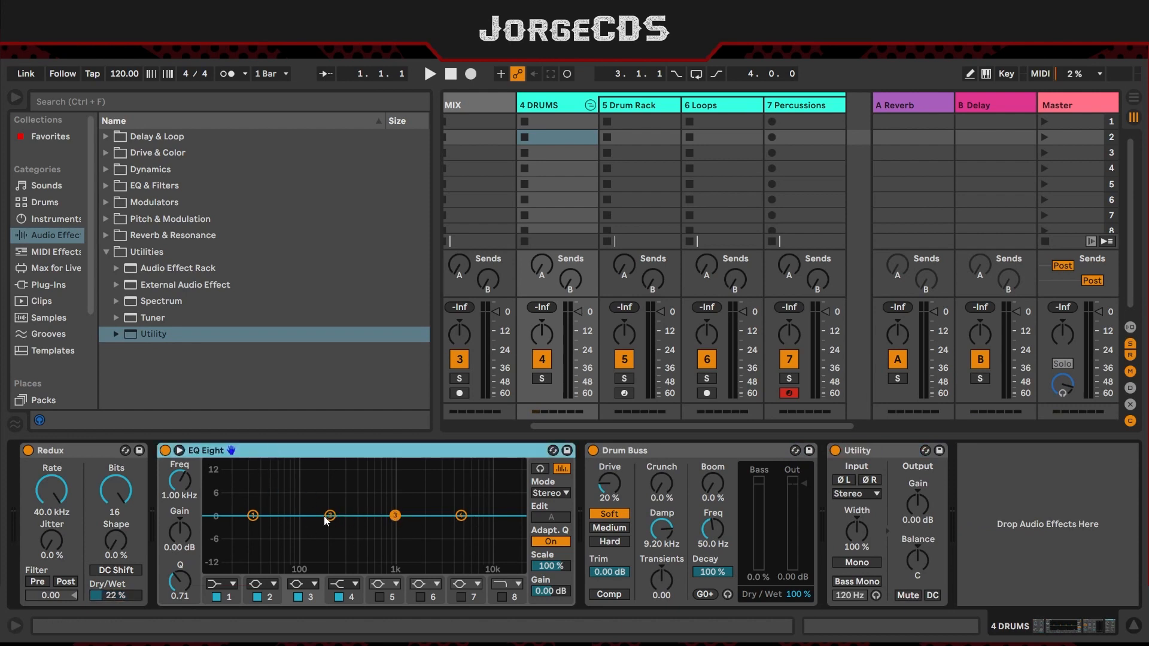
click(700, 453)
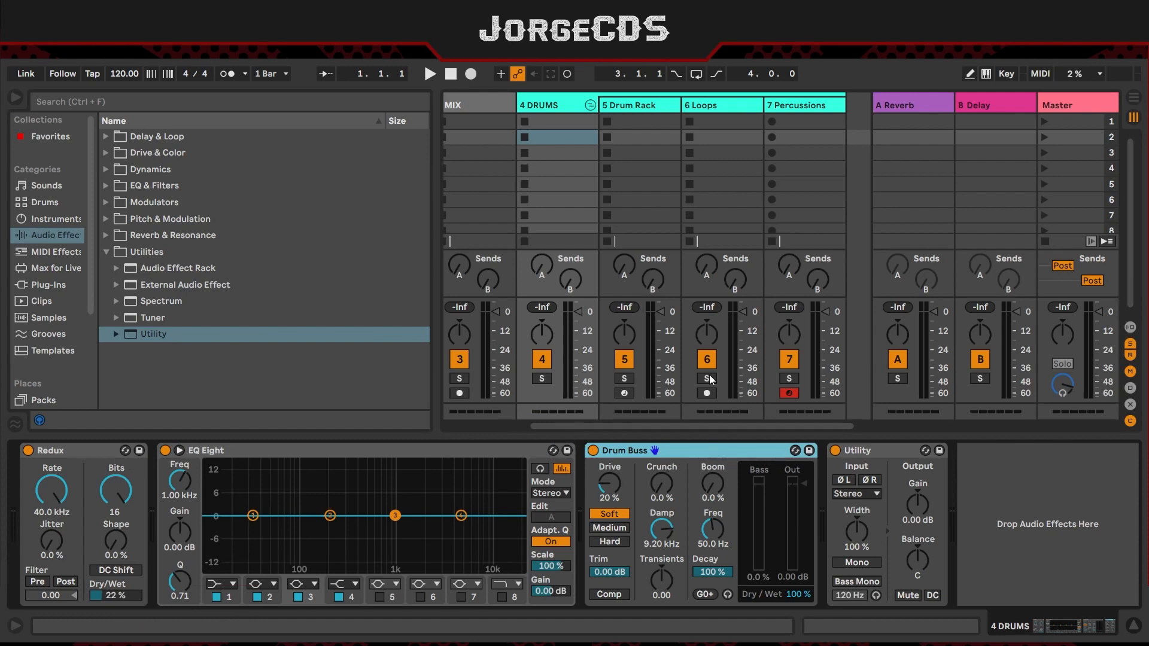
click(640, 106)
click(731, 109)
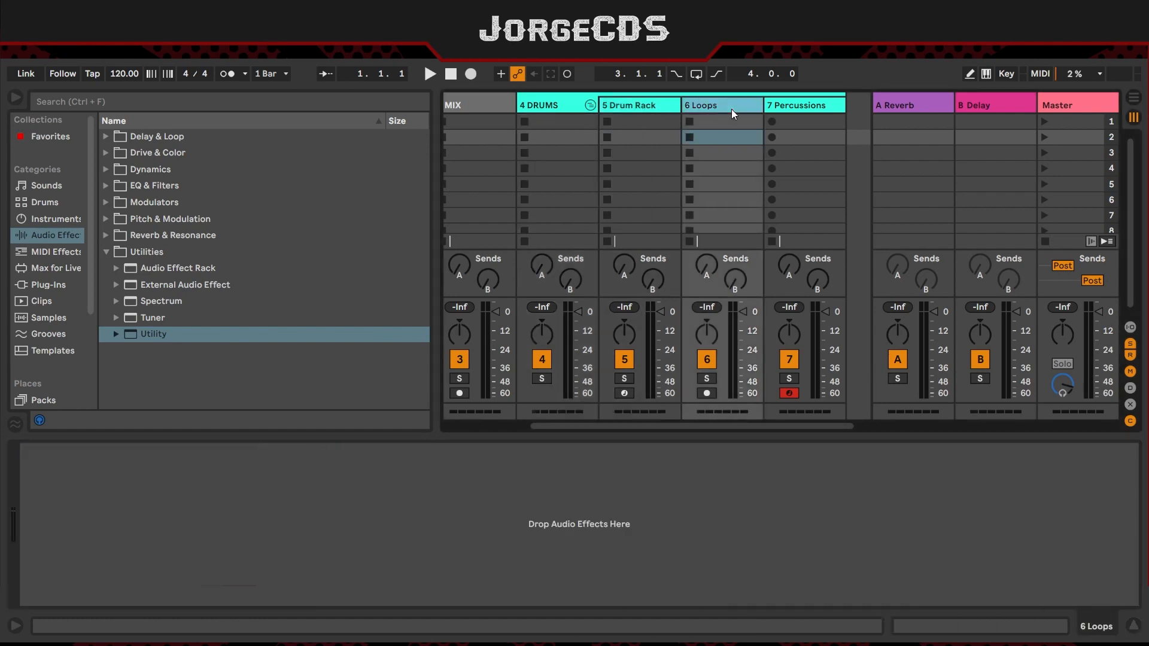
click(804, 107)
click(712, 113)
click(625, 107)
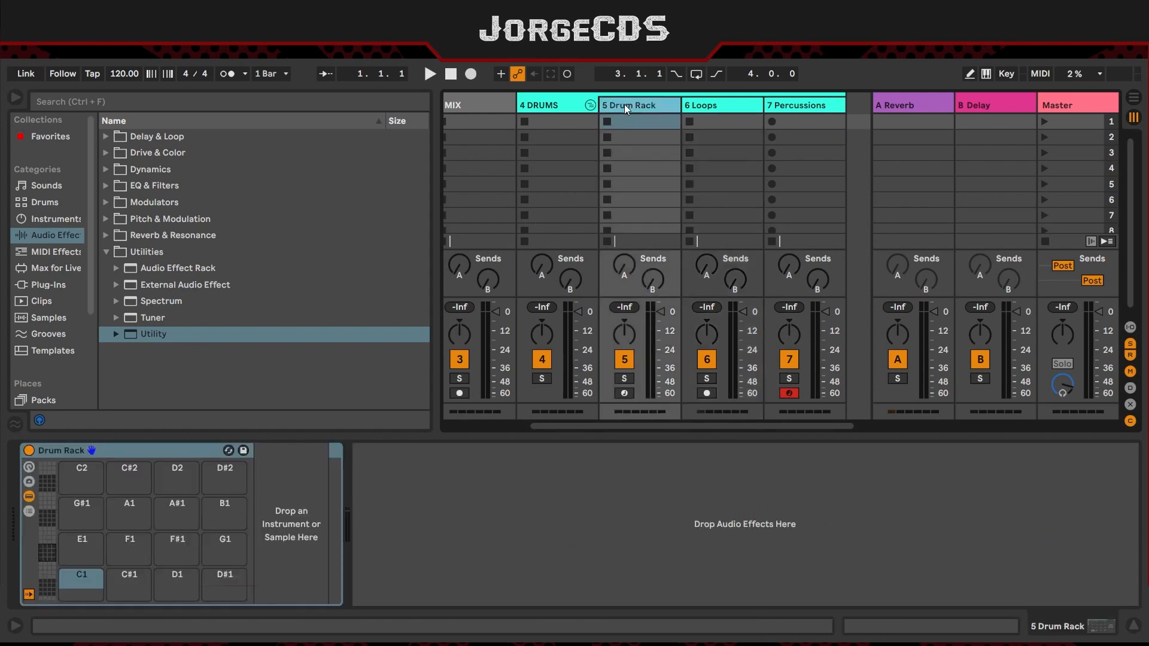
Step: Set the Drum Buss on the DRUMS group to 8.7 % Crunch and 5.5 % Boom
click(534, 105)
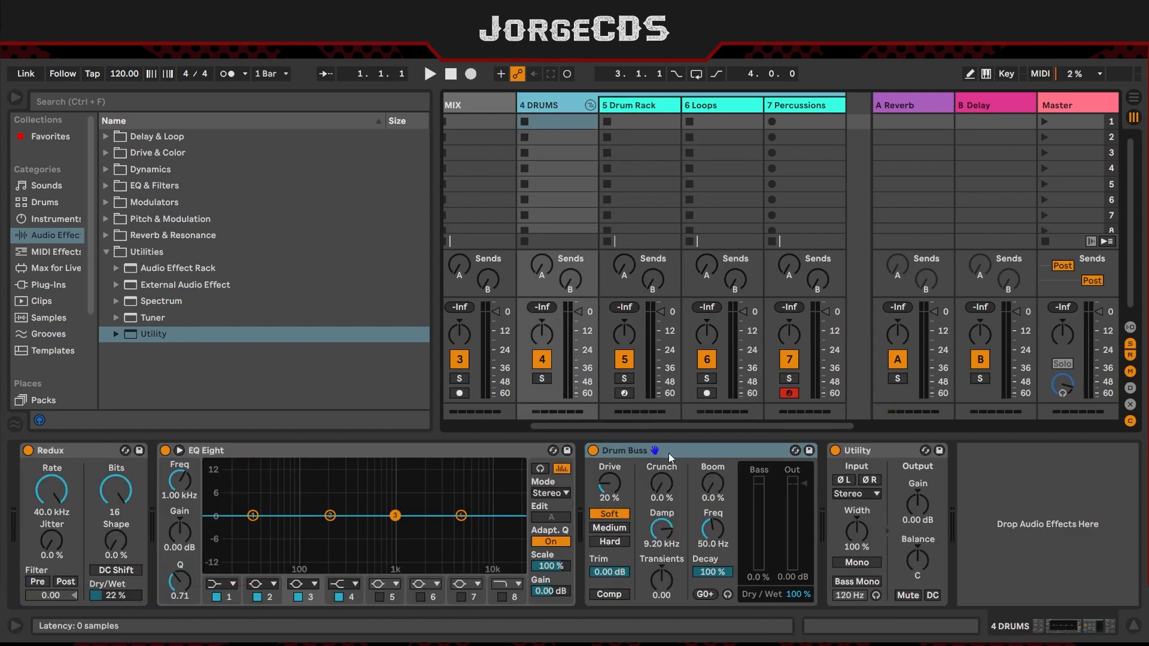
click(661, 484)
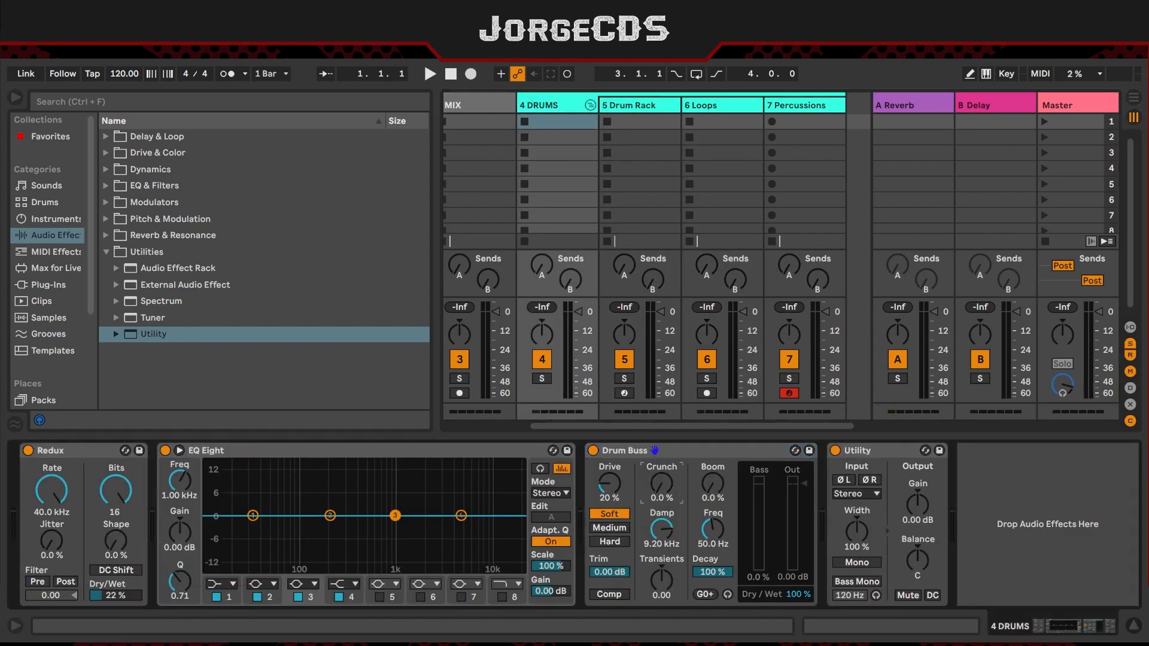
drag(661, 483, 712, 475)
Step: Switch the Width control of the Utility on the DRUMS group to Mid/Side mode
right_click(859, 532)
click(876, 544)
mouse_move(859, 530)
mouse_down()
mouse_move(859, 540)
mouse_move(861, 529)
mouse_up()
Step: Try lowering the DRUMS group's track volume to about -7.5 dB
drag(578, 311, 579, 326)
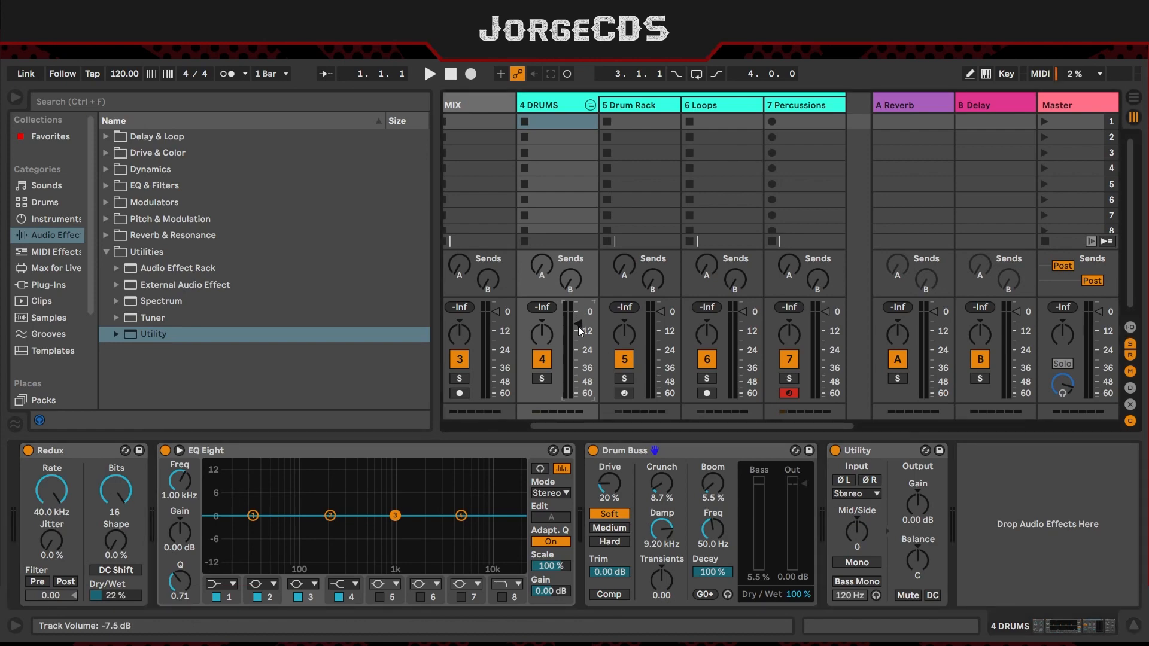
Step: Fold the DRUMS group and insert a new MIDI track after it
click(590, 105)
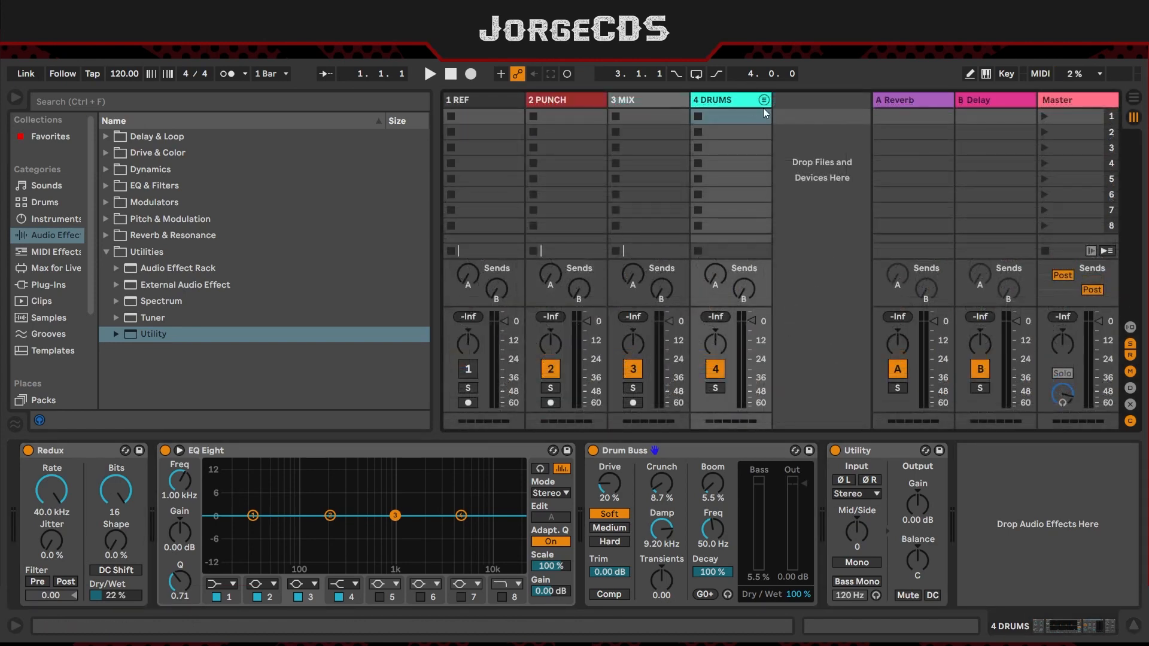
double_click(812, 149)
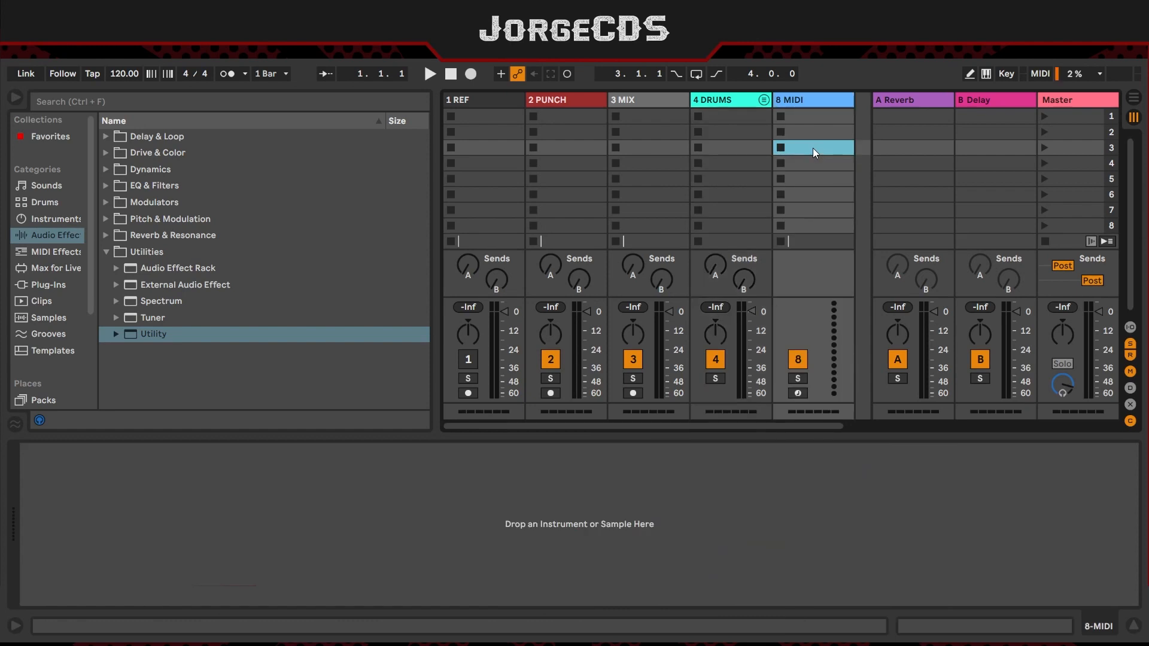
Step: Rename the new MIDI track after the DRUMS group to Synth
click(816, 98)
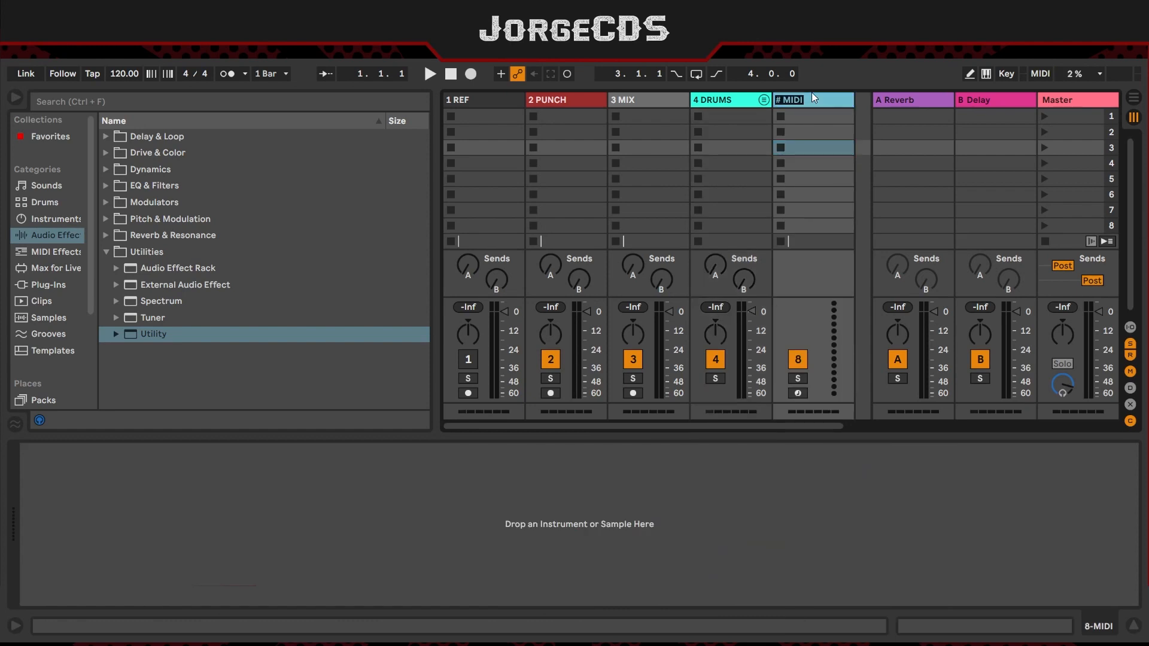
key(Return)
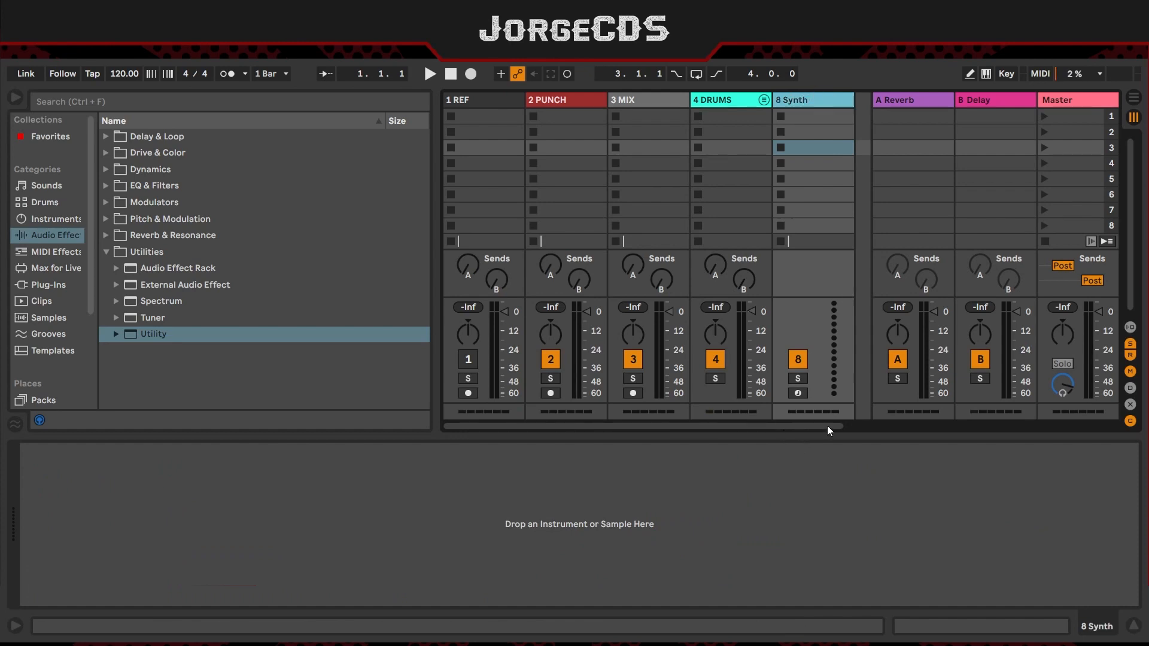
Step: Group the Synth track and name the group LOMID
drag(824, 427, 946, 421)
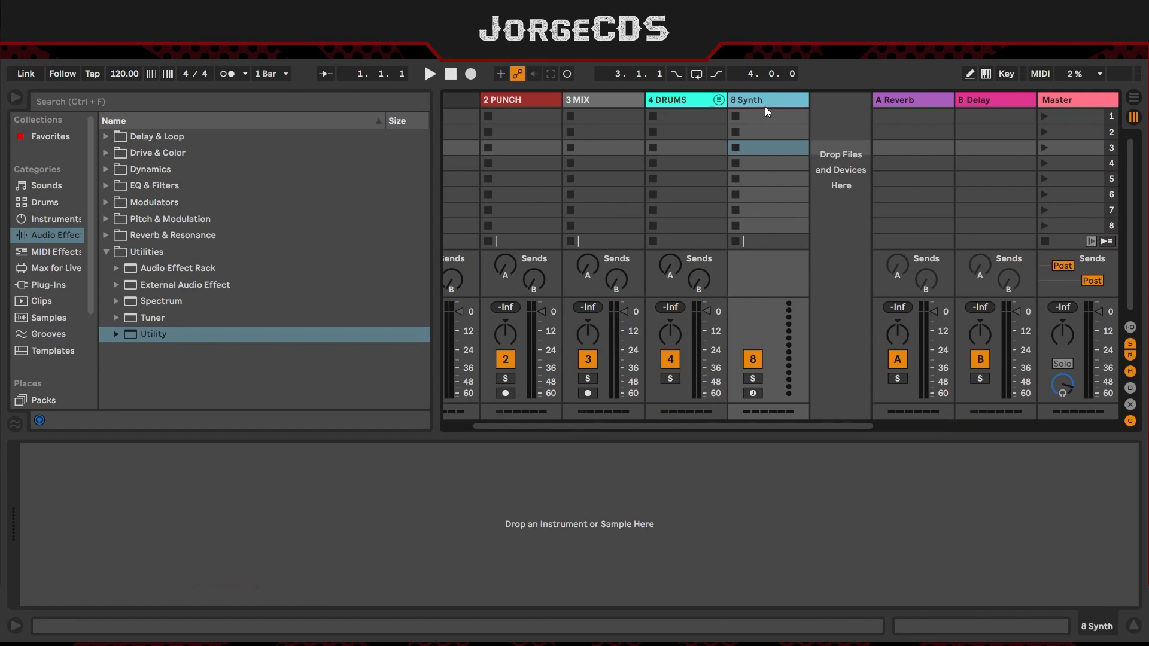
key(ctrl+g)
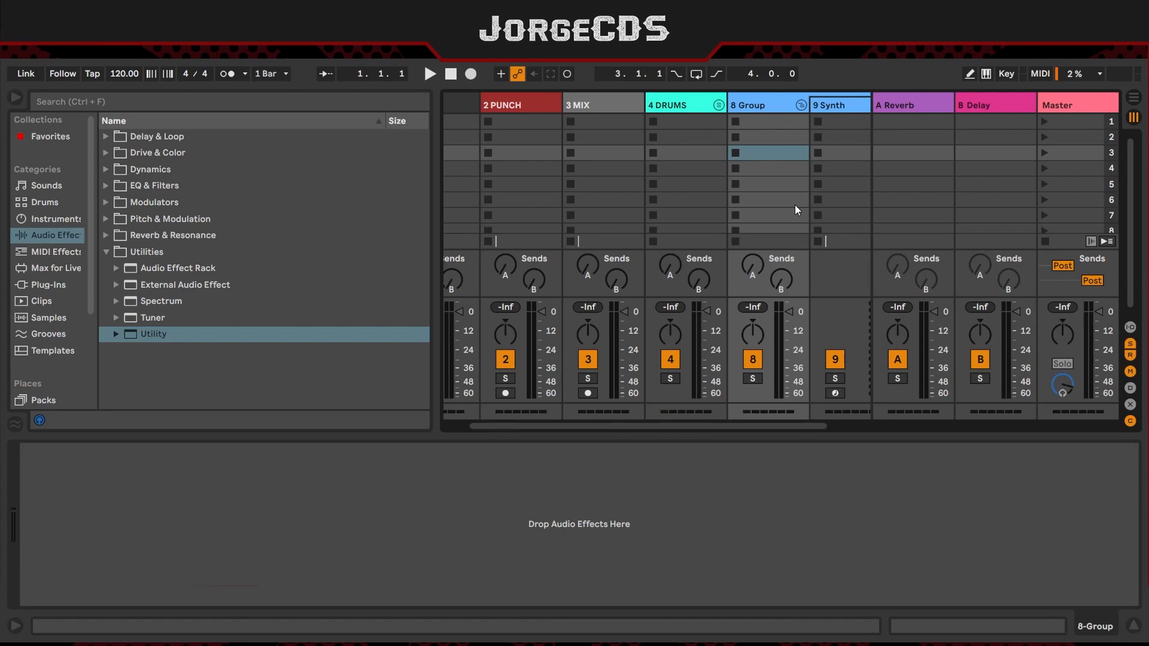
scroll(784, 221, right, 2)
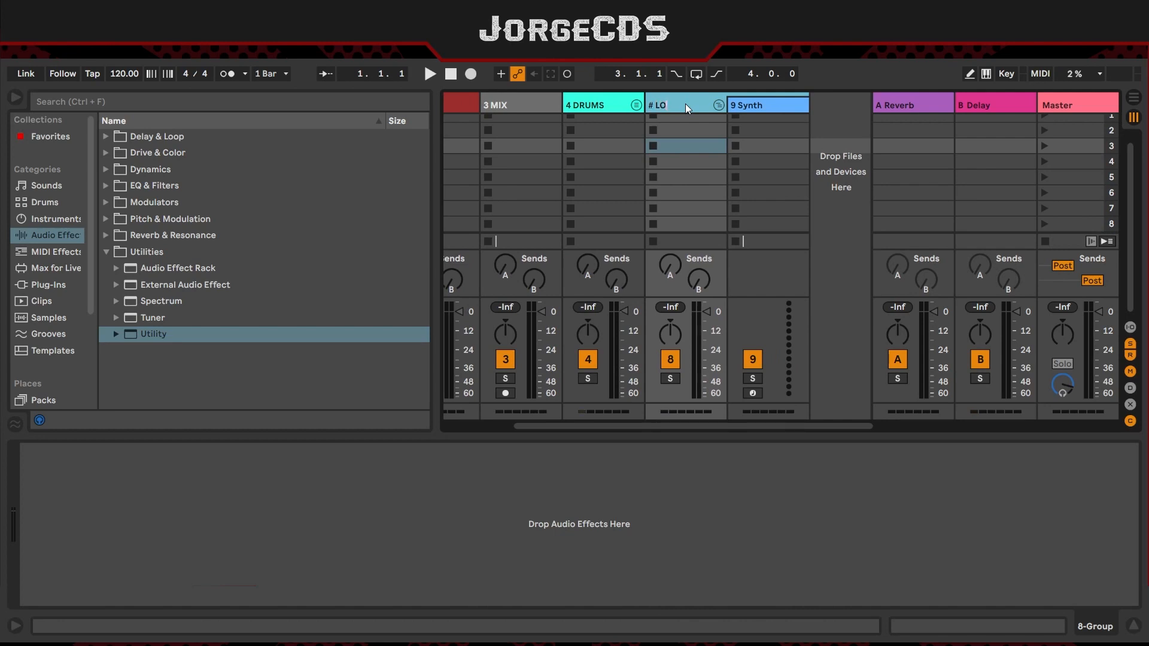
key(Return)
Step: Add an audio track named Sample inside the LOMID group, placed before the Synth track
click(771, 109)
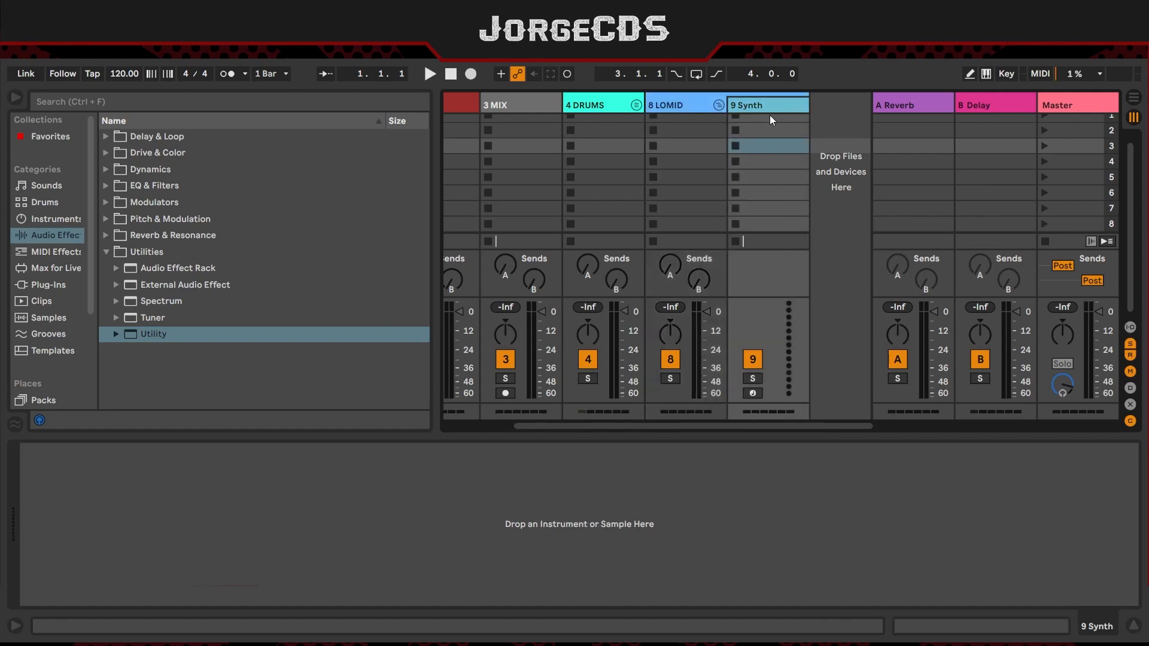
key(ctrl+t)
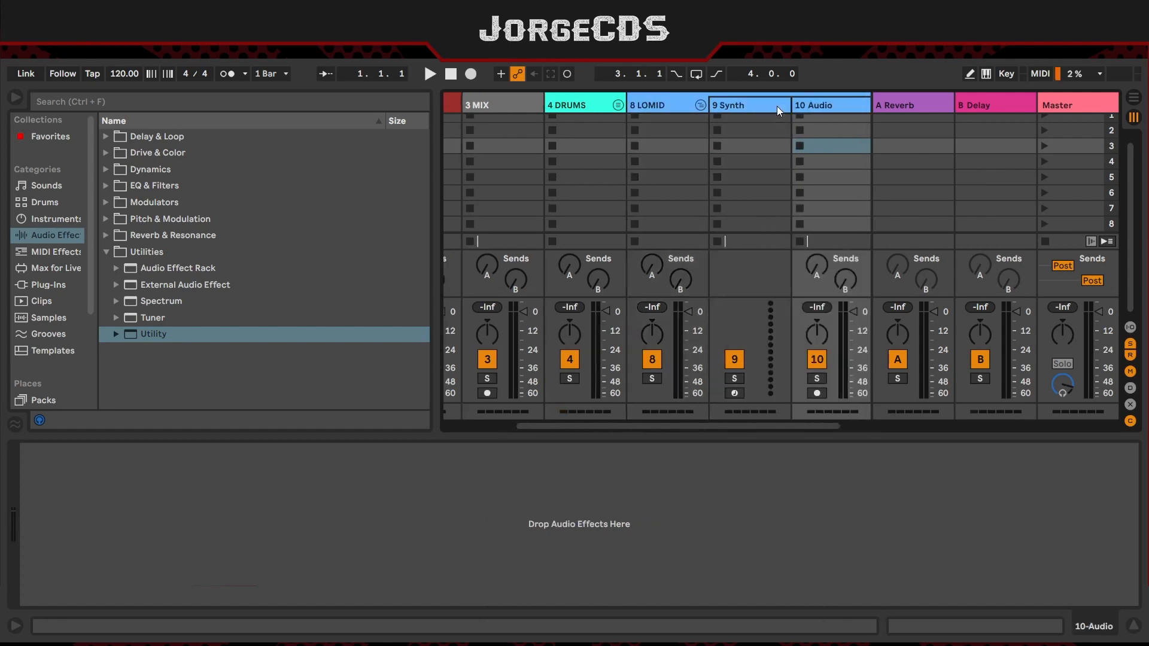
drag(821, 103, 730, 113)
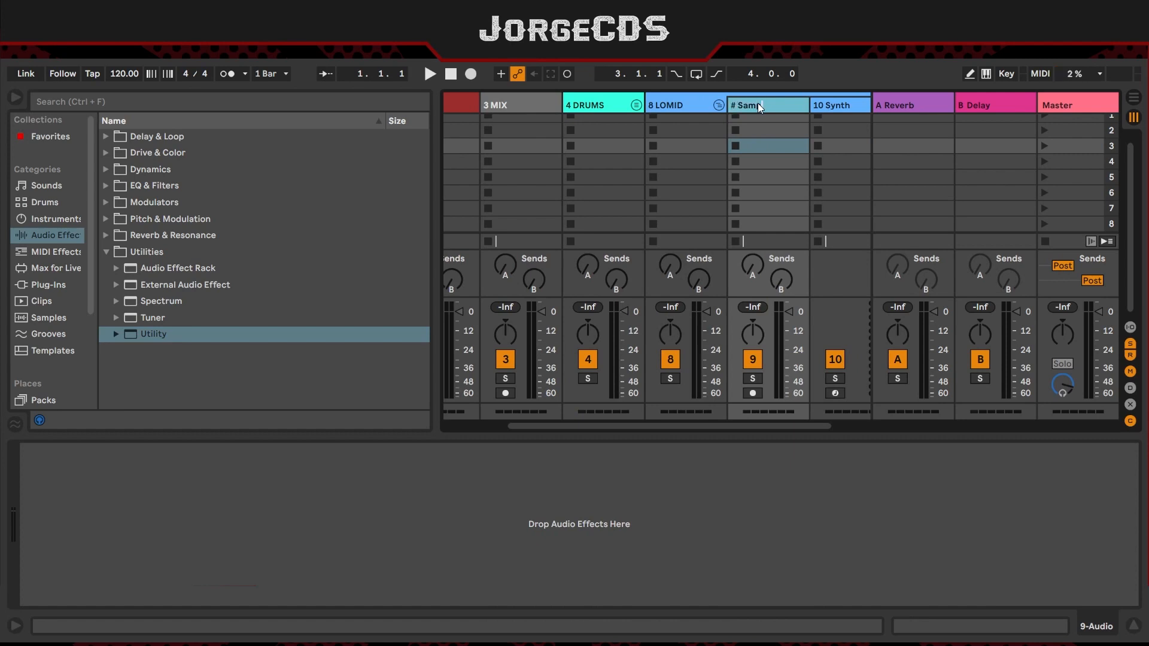
text(ple)
key(Return)
scroll(794, 169, up, 1)
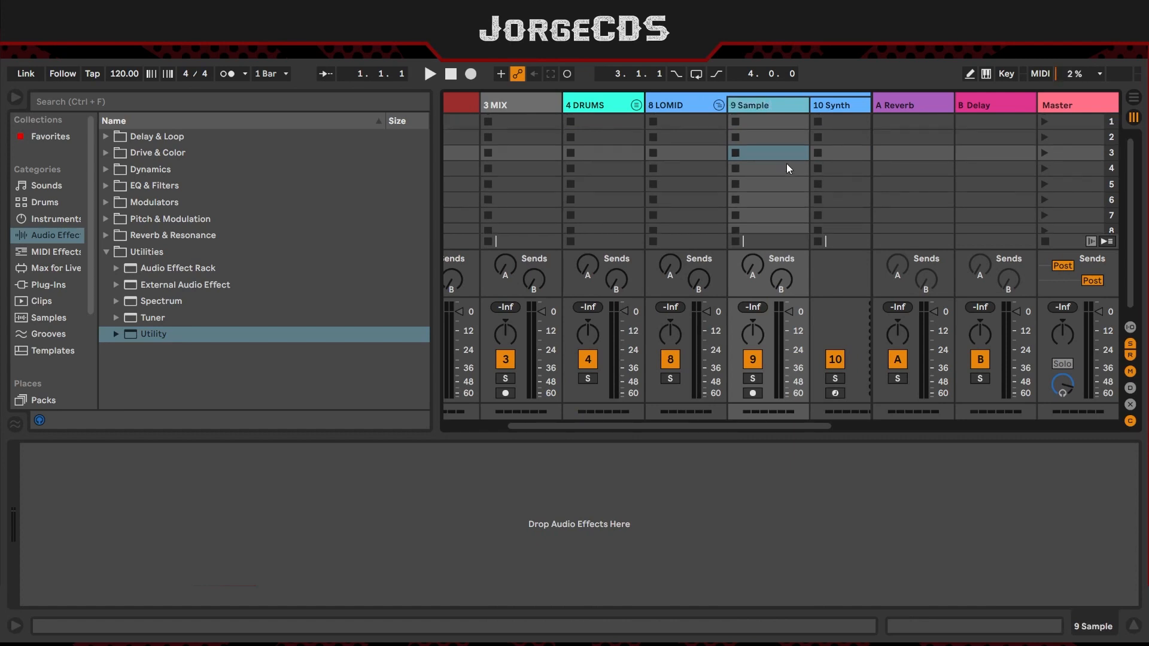
scroll(755, 156, right, 2)
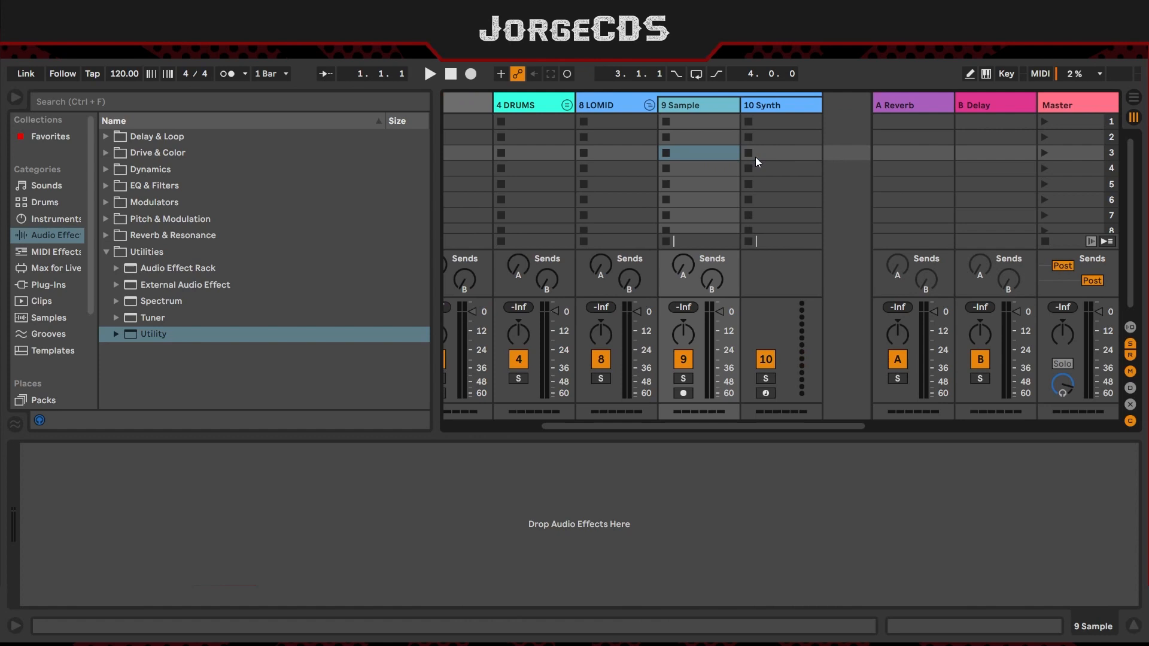
click(779, 121)
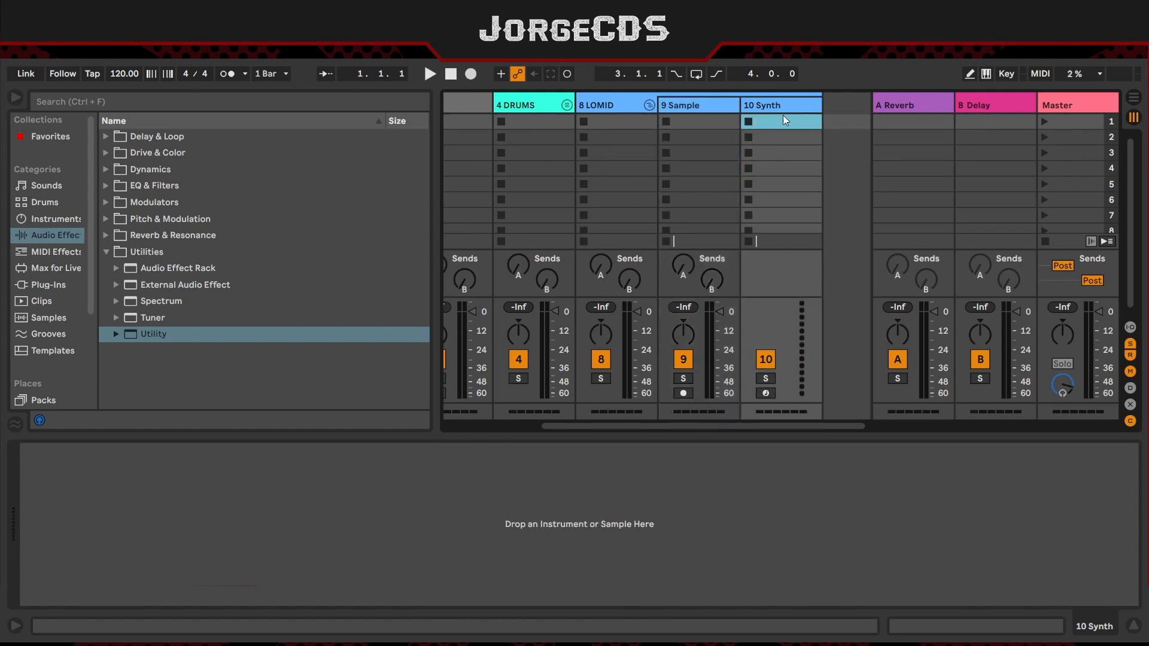
click(614, 104)
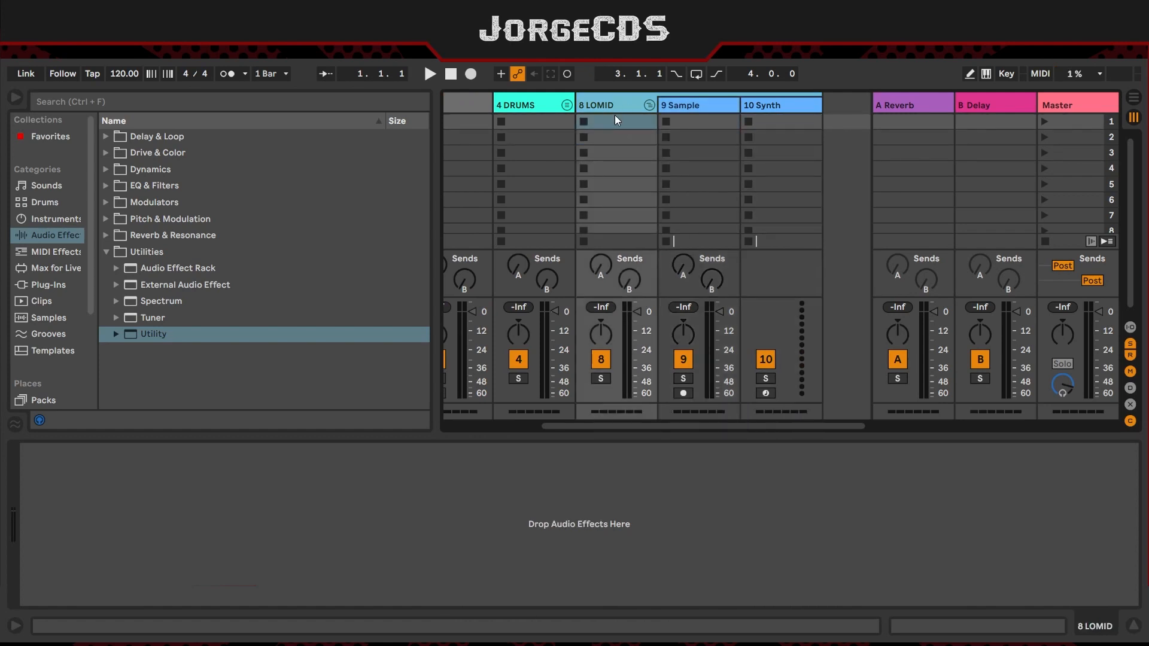
click(694, 120)
click(778, 113)
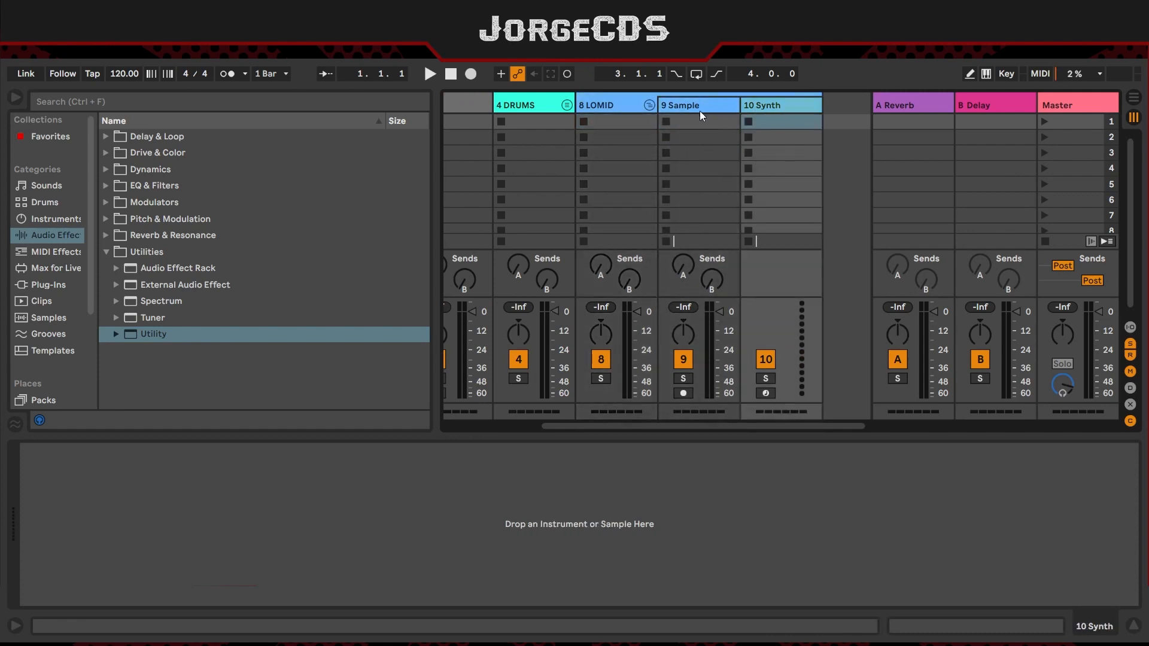
click(685, 108)
click(782, 107)
Step: Add a Glue Compressor from the Dynamics effects to the LOMID group
click(604, 107)
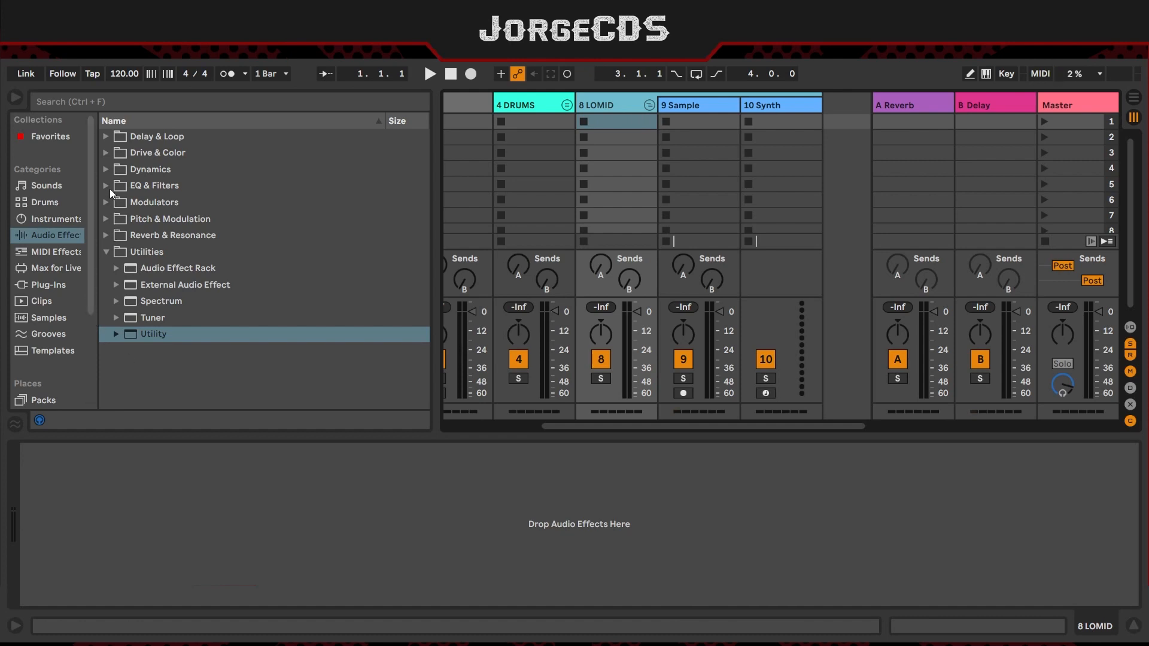
click(104, 171)
click(174, 185)
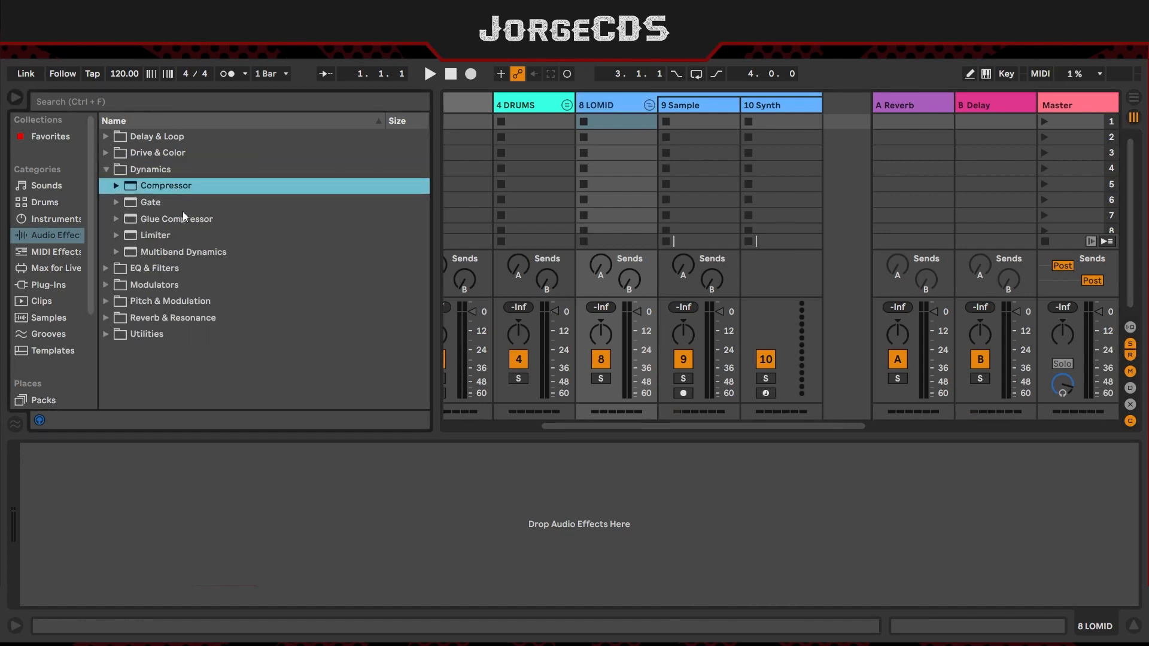
click(181, 219)
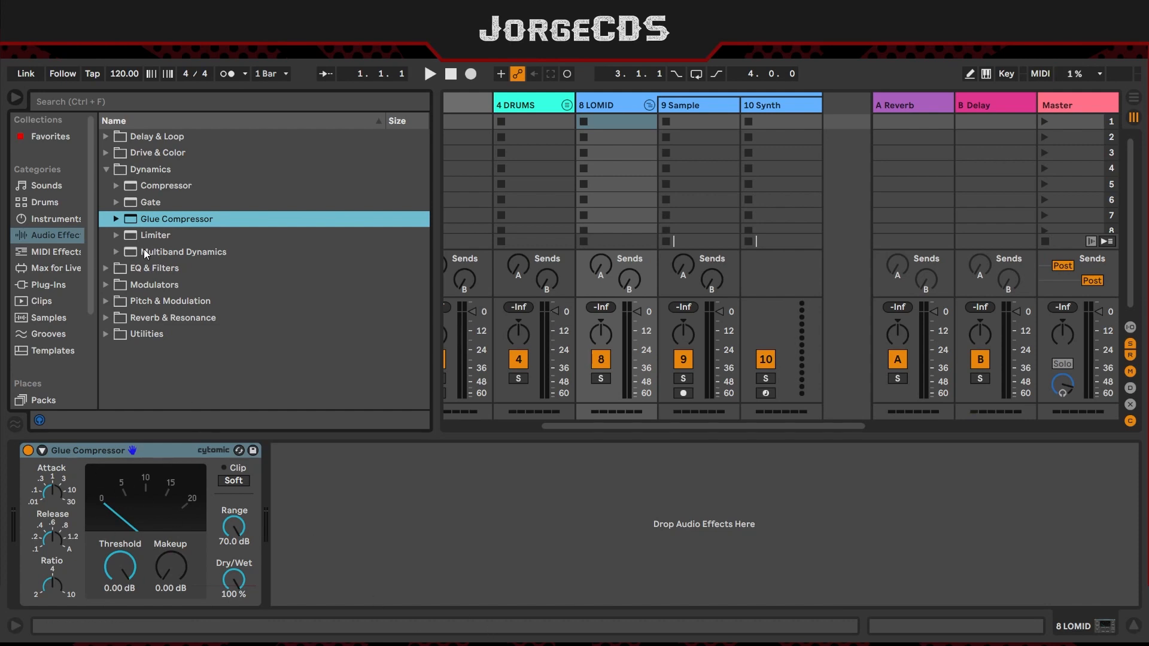
Step: Add an EQ Eight after LOMID's Glue Compressor and shape band 1 to about -11.5 dB at 160 Hz with Q 0.37
click(118, 268)
drag(163, 237, 341, 544)
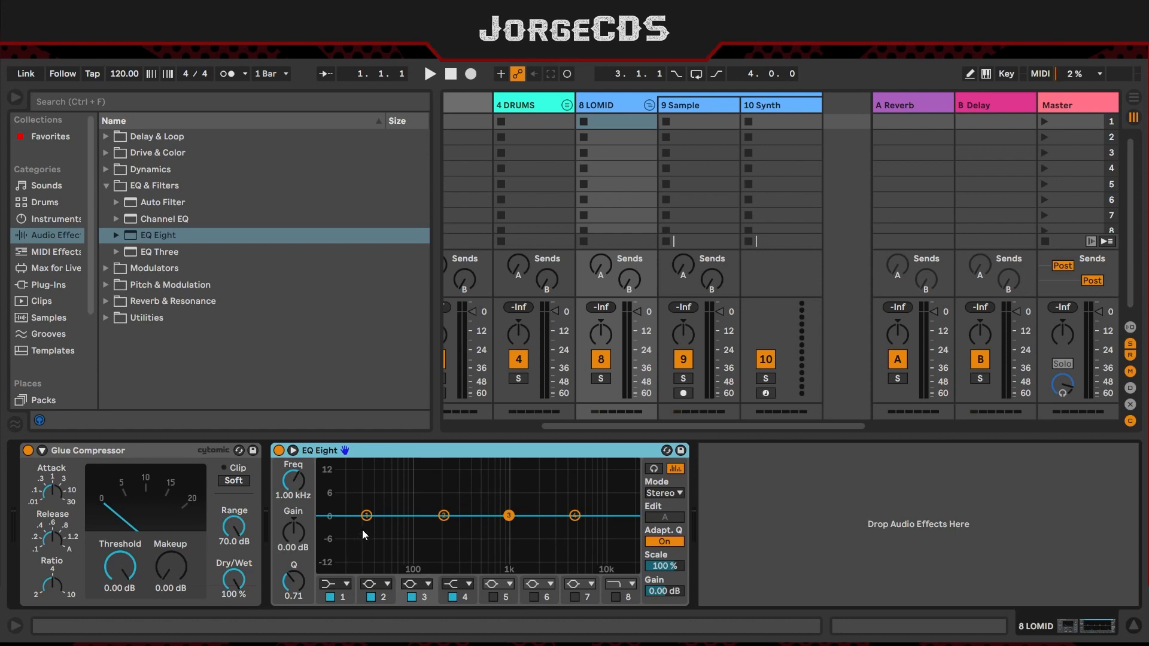
drag(368, 519, 426, 554)
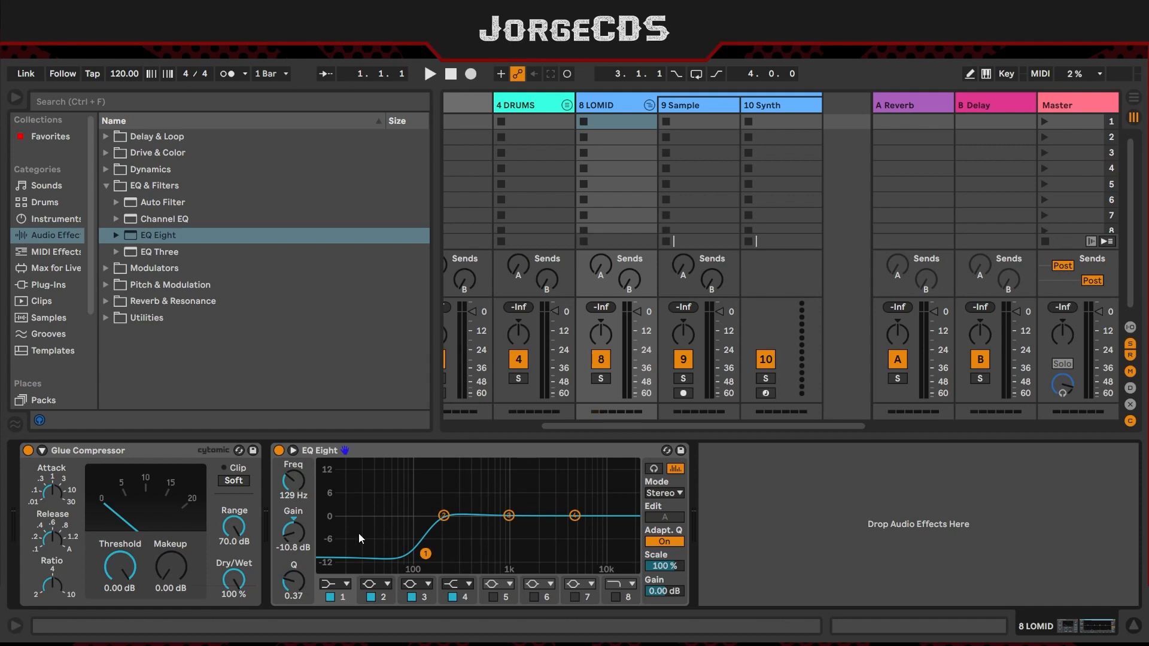
drag(427, 558, 434, 556)
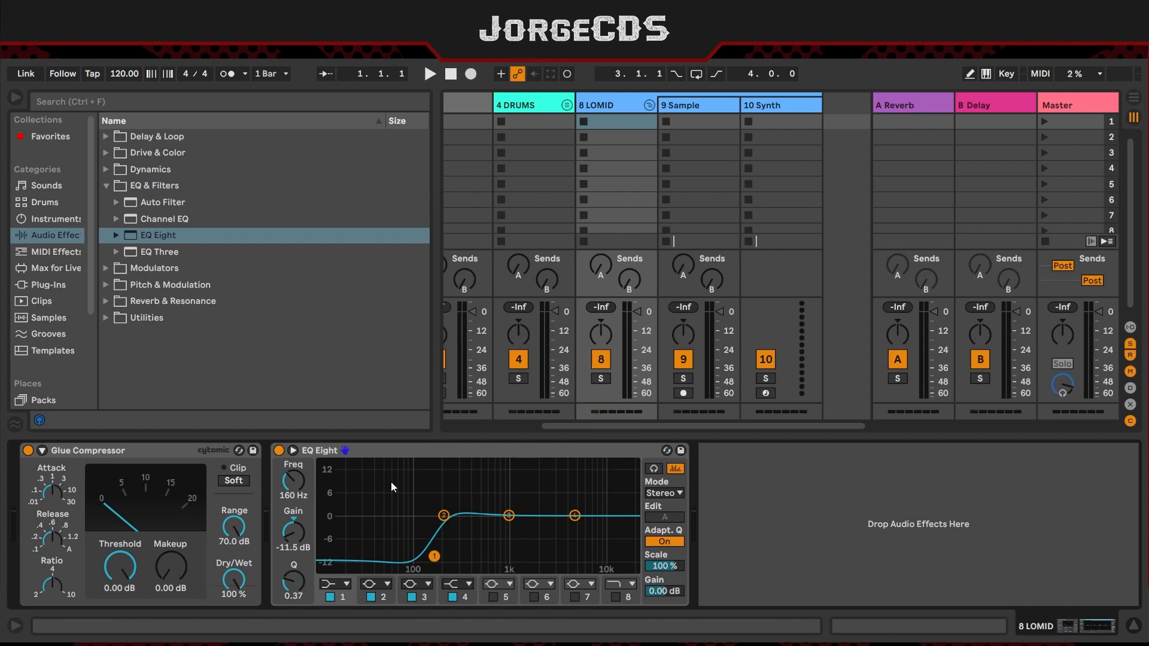
Step: Try placing the EQ Eight before the Glue Compressor on the LOMID group and restore the original device order
click(389, 447)
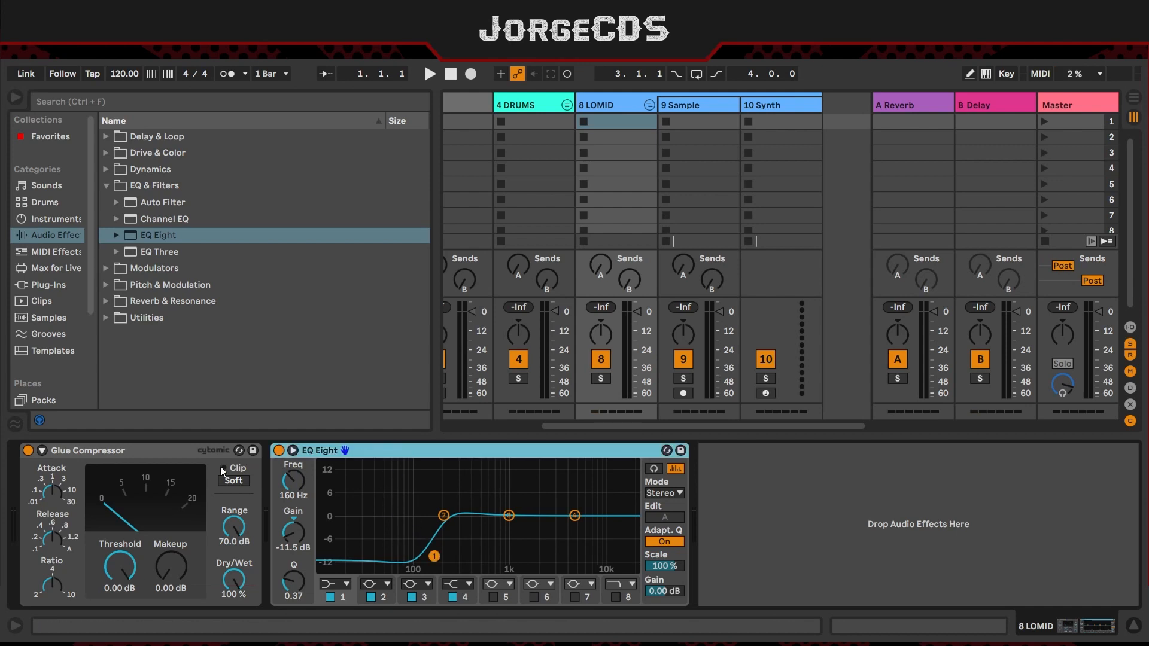
click(131, 451)
click(398, 450)
click(158, 452)
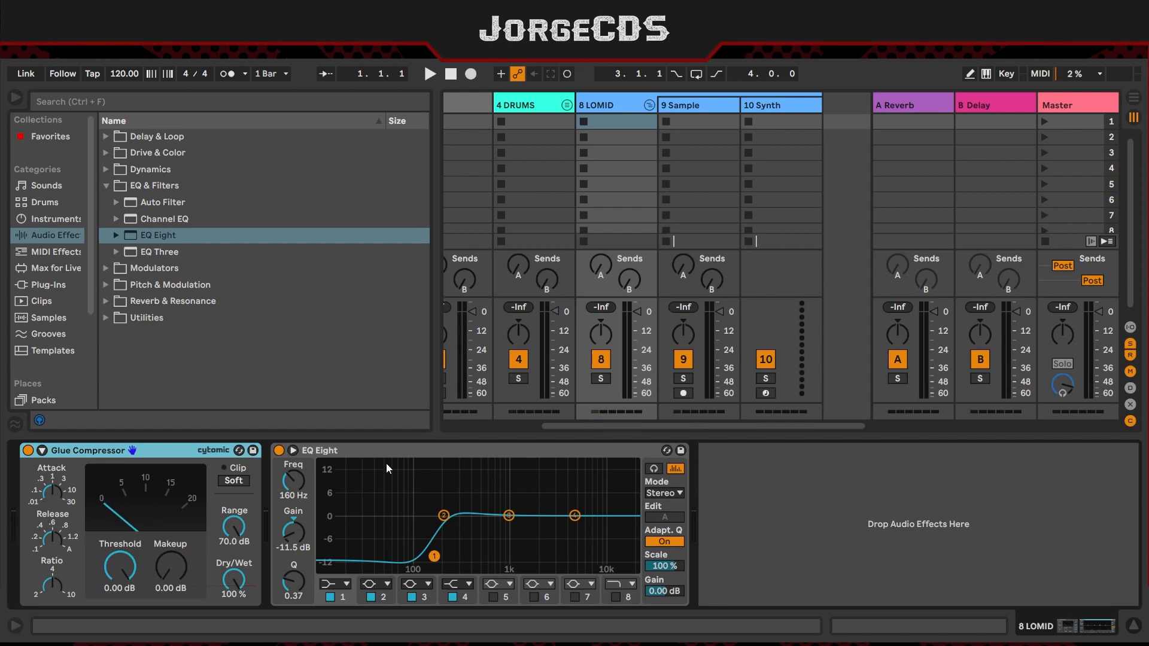
drag(425, 449, 63, 474)
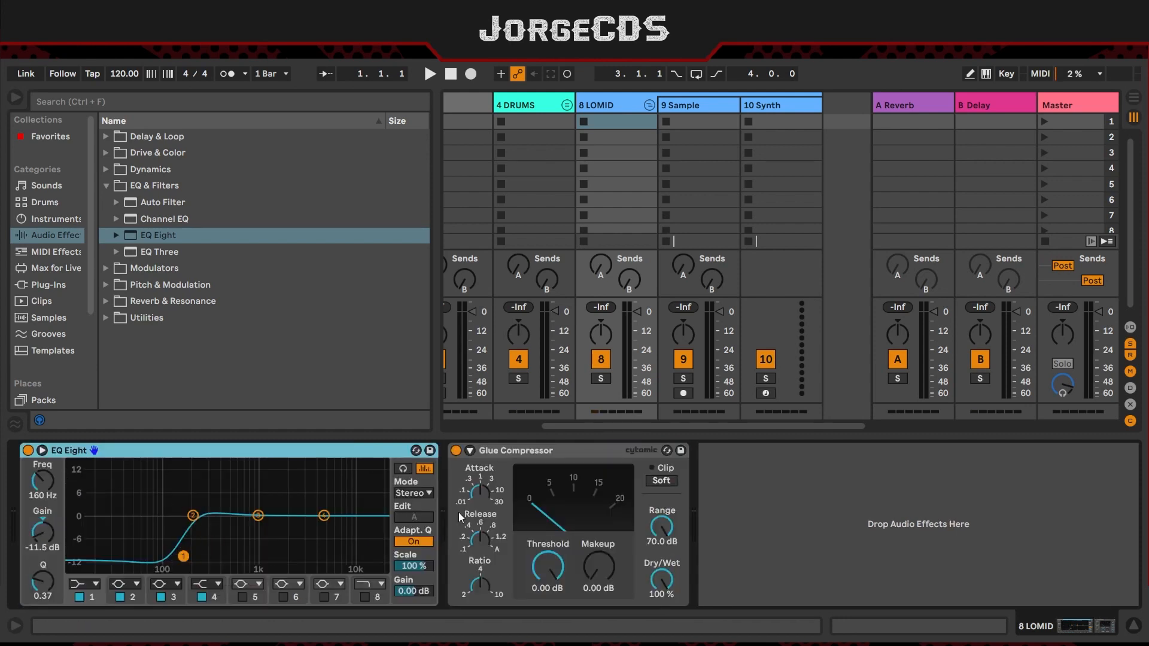
drag(285, 449, 693, 449)
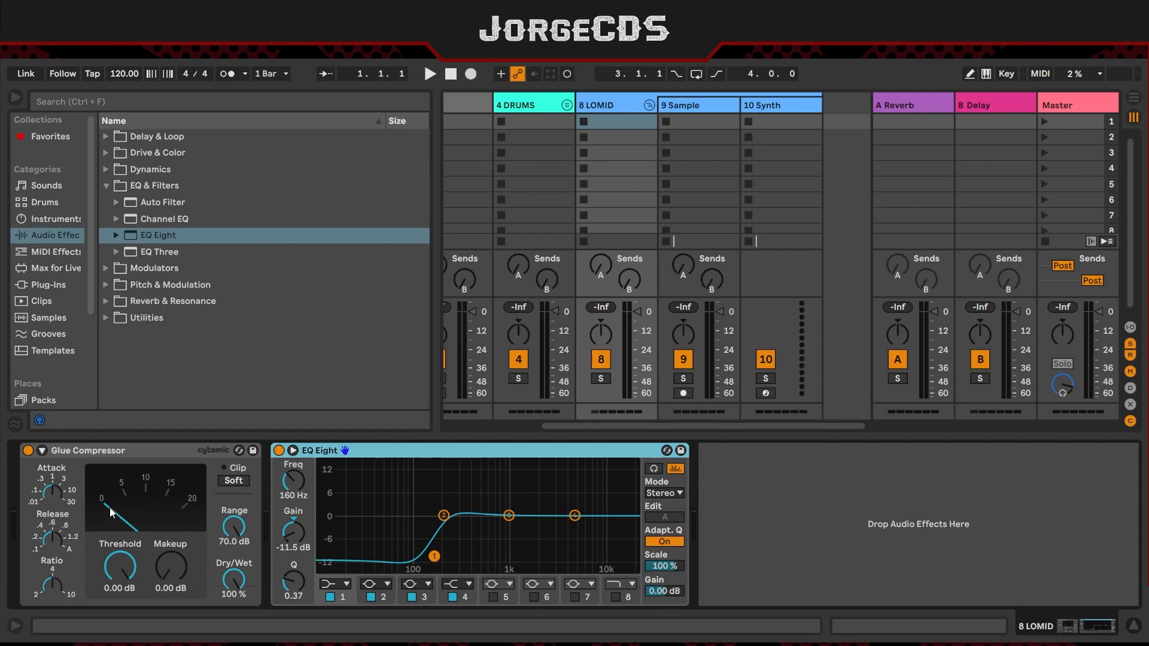
click(710, 108)
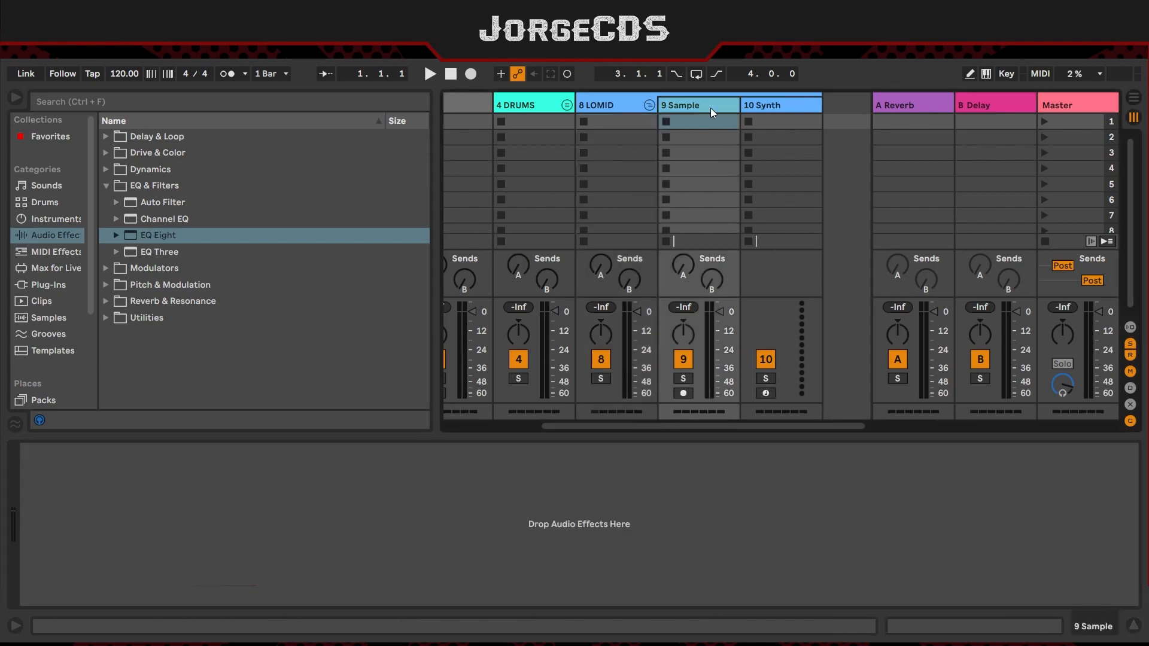
click(785, 103)
click(689, 104)
click(788, 107)
Step: Add an EQ Eight to the Sample track and shape band 1 to about -13.0 dB at 147 Hz with Q 0.11
click(701, 107)
click(155, 238)
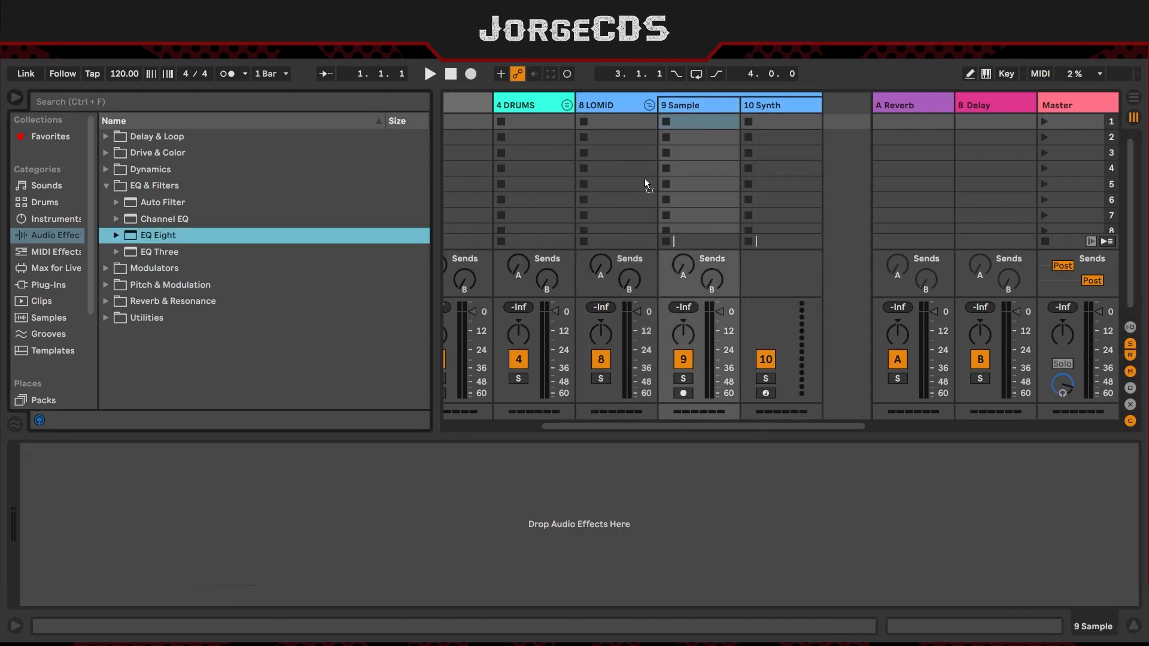
drag(700, 164, 700, 165)
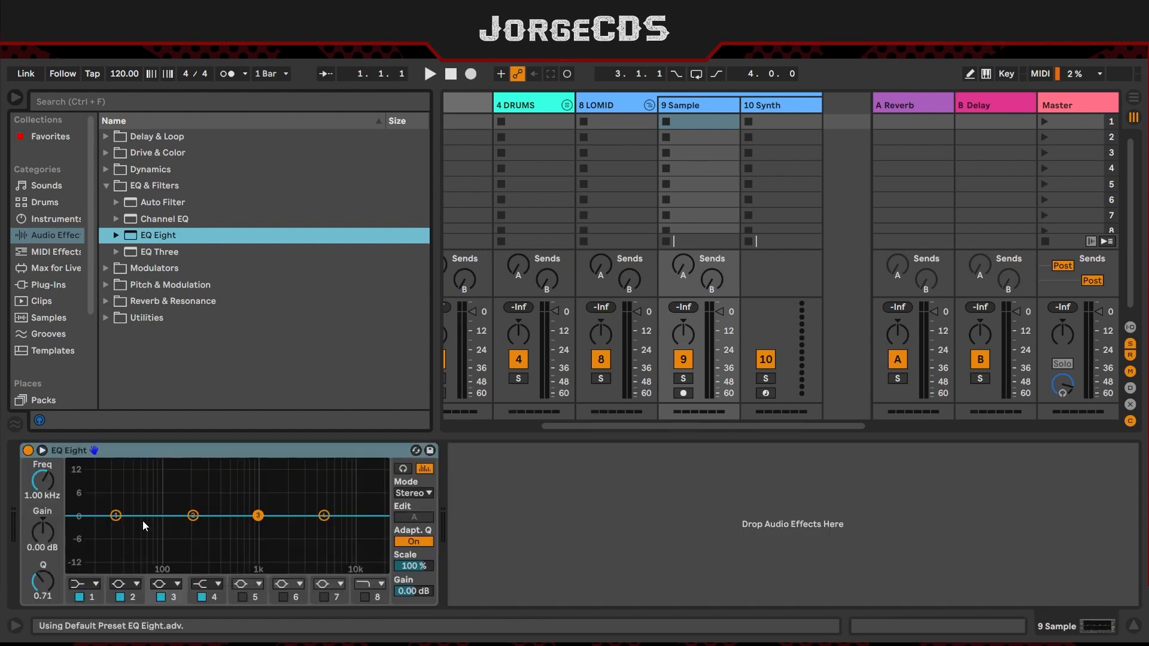
drag(115, 518, 180, 561)
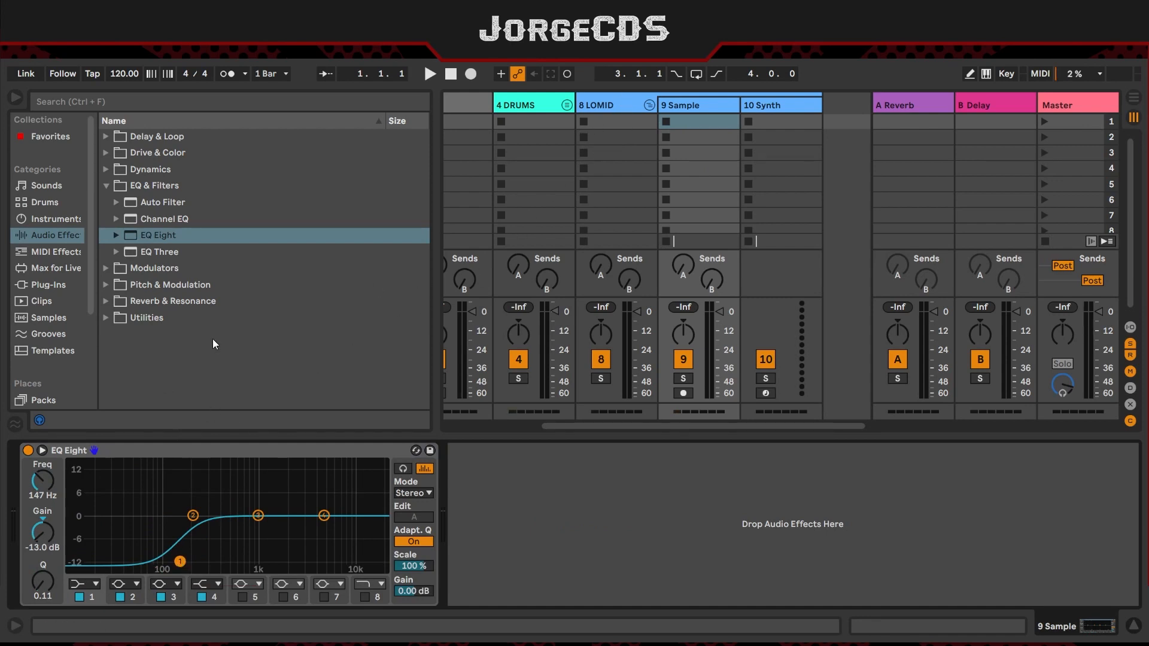
Step: Add a second Glue Compressor after the EQ Eight on the LOMID group and set its Threshold to -13.0 dB
click(624, 105)
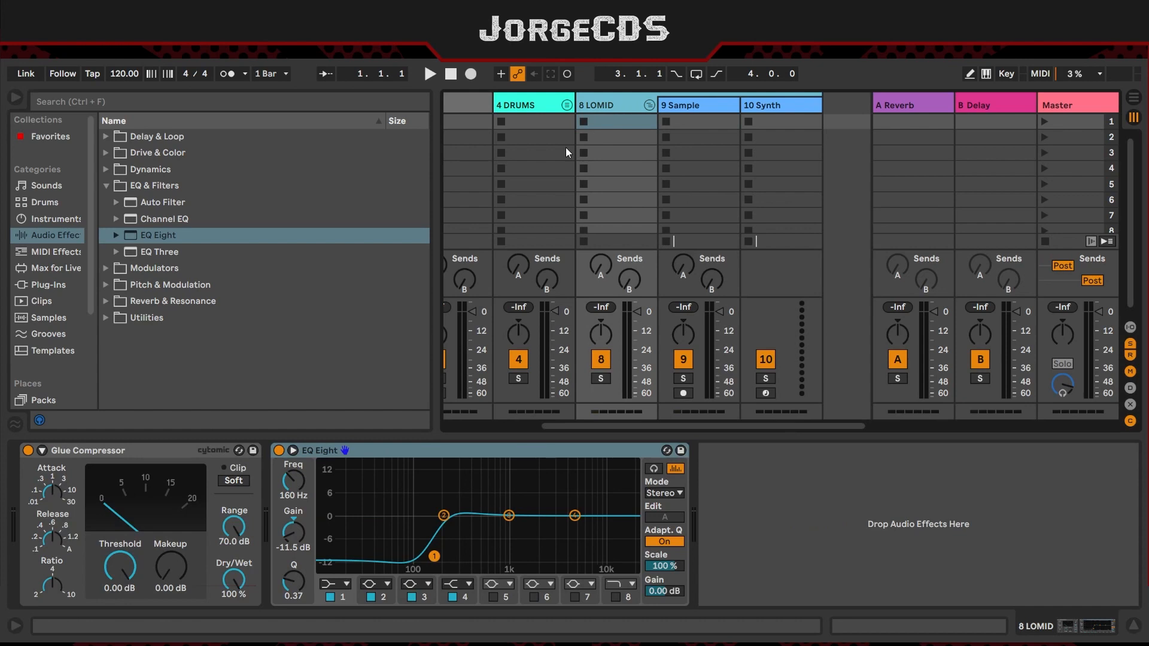
click(146, 454)
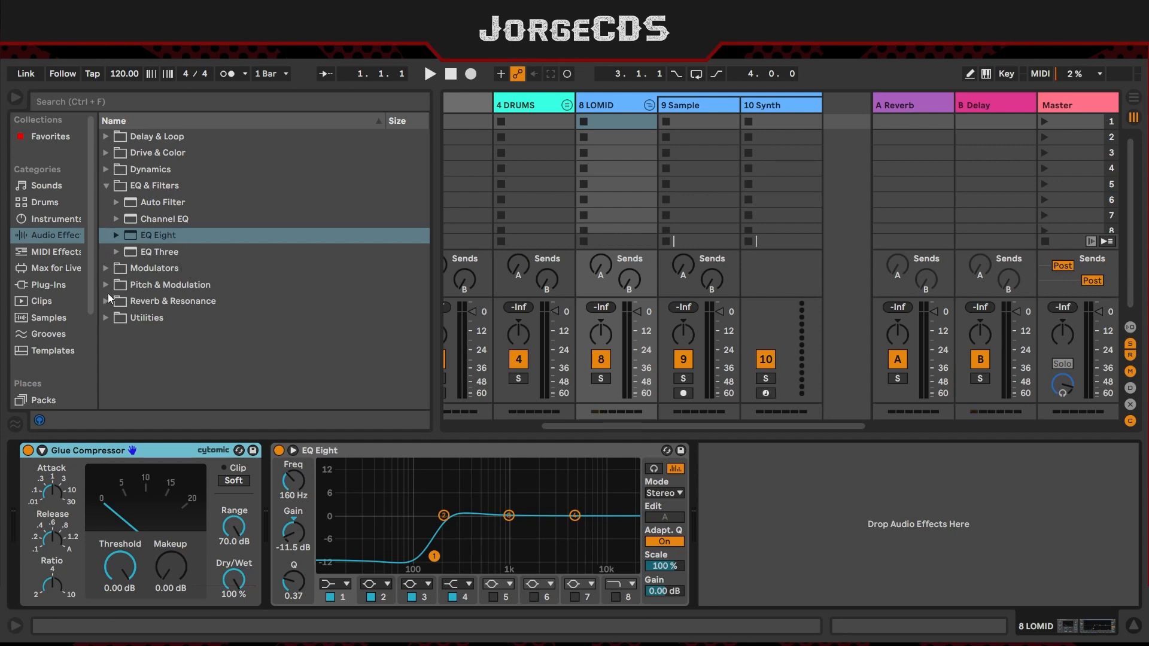
click(107, 171)
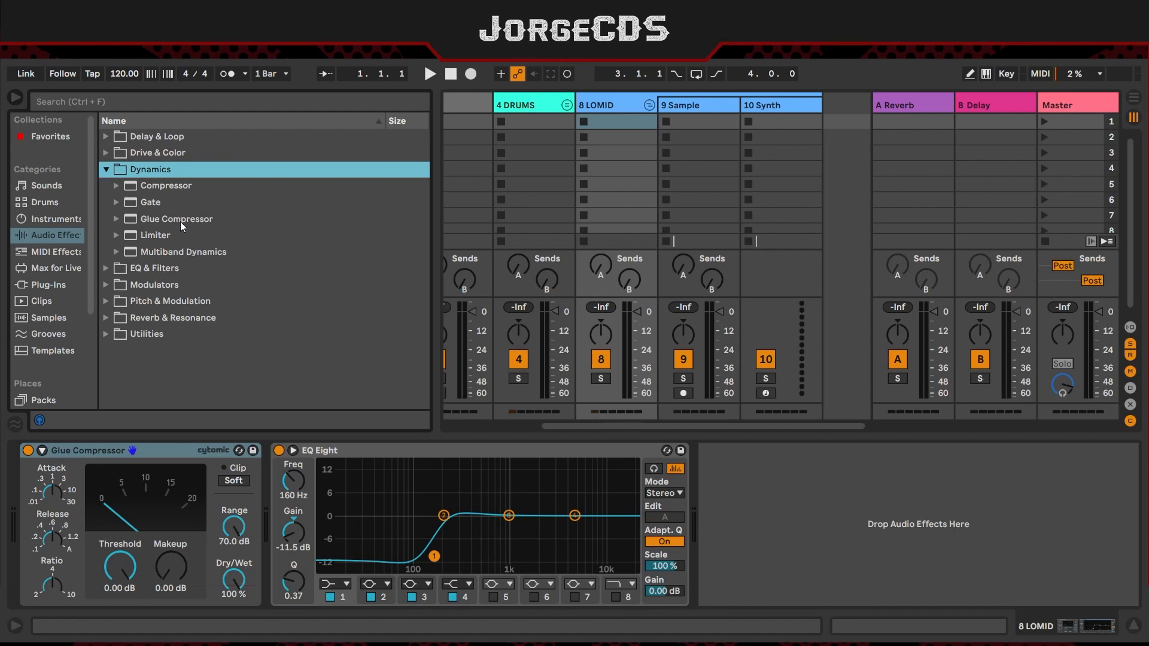
drag(181, 219, 729, 511)
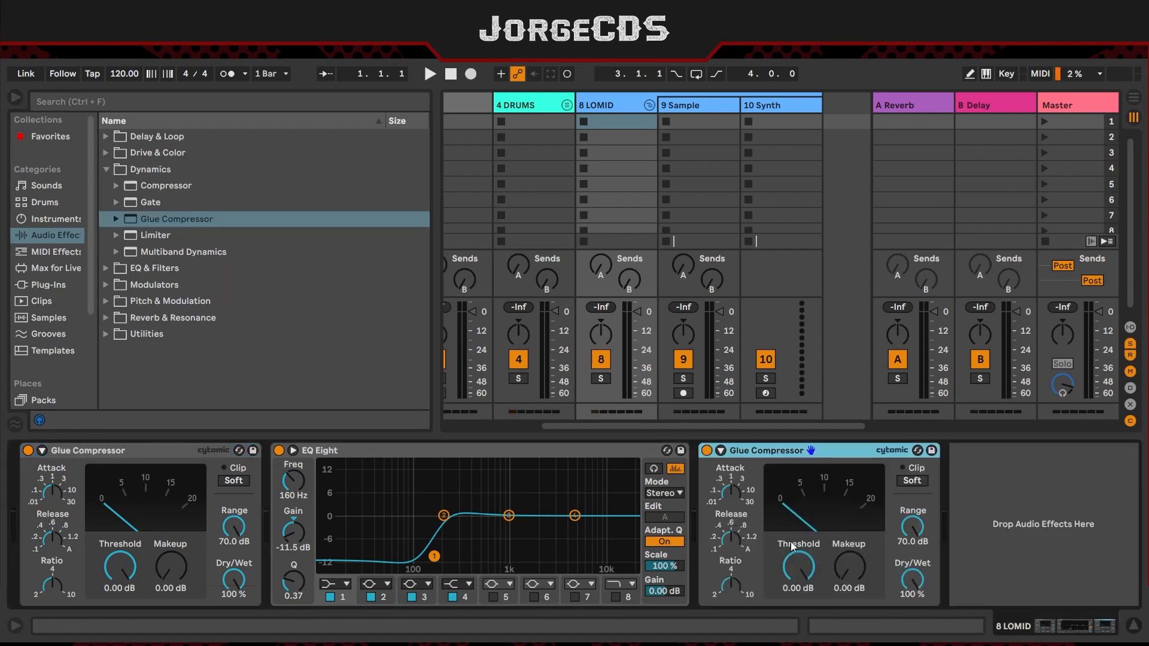
mouse_move(798, 562)
mouse_down()
mouse_move(798, 598)
mouse_move(803, 560)
mouse_up()
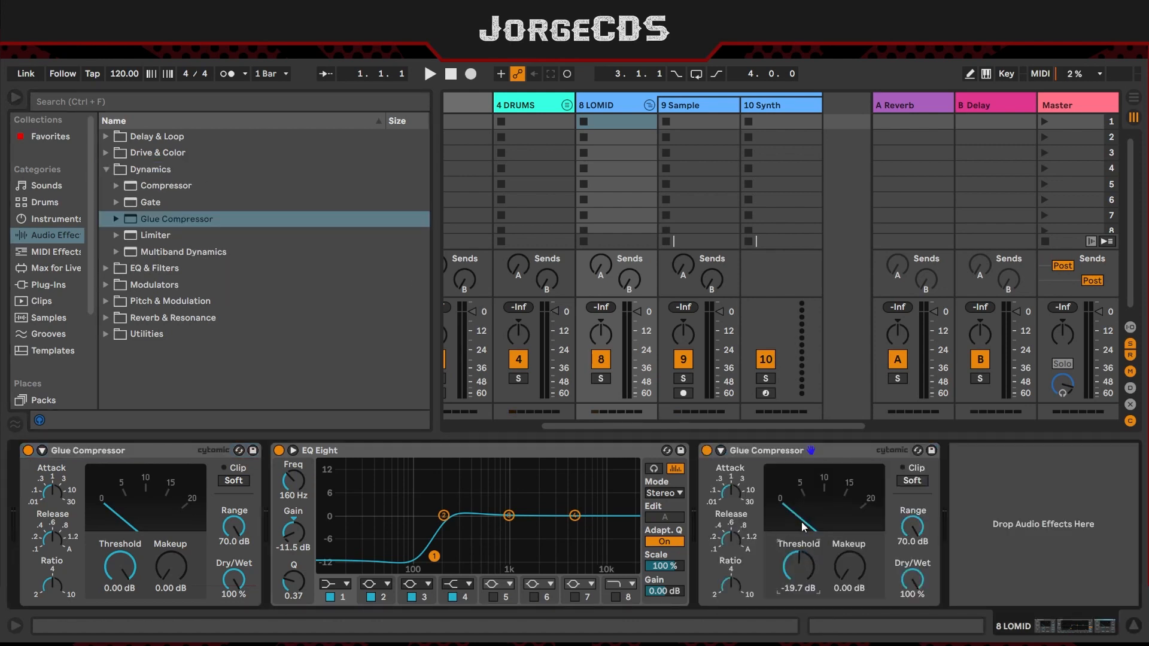
click(816, 503)
drag(802, 551, 802, 527)
Step: Add a Compressor at the end of the LOMID group's effect chain
click(1070, 626)
click(115, 186)
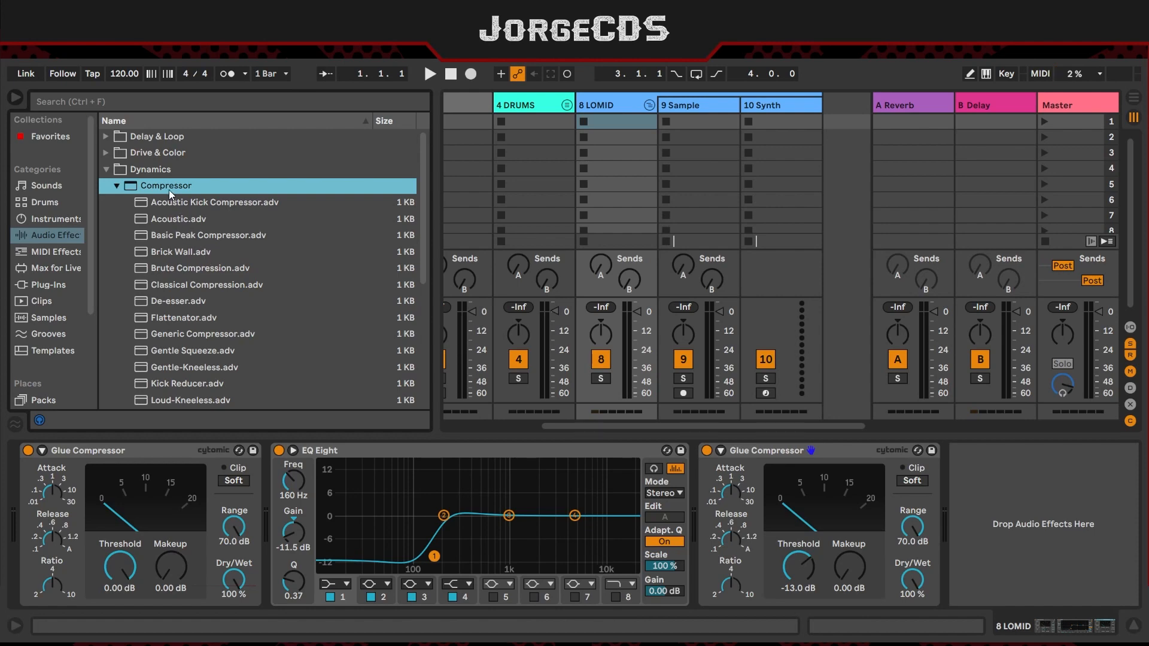
drag(168, 189, 964, 505)
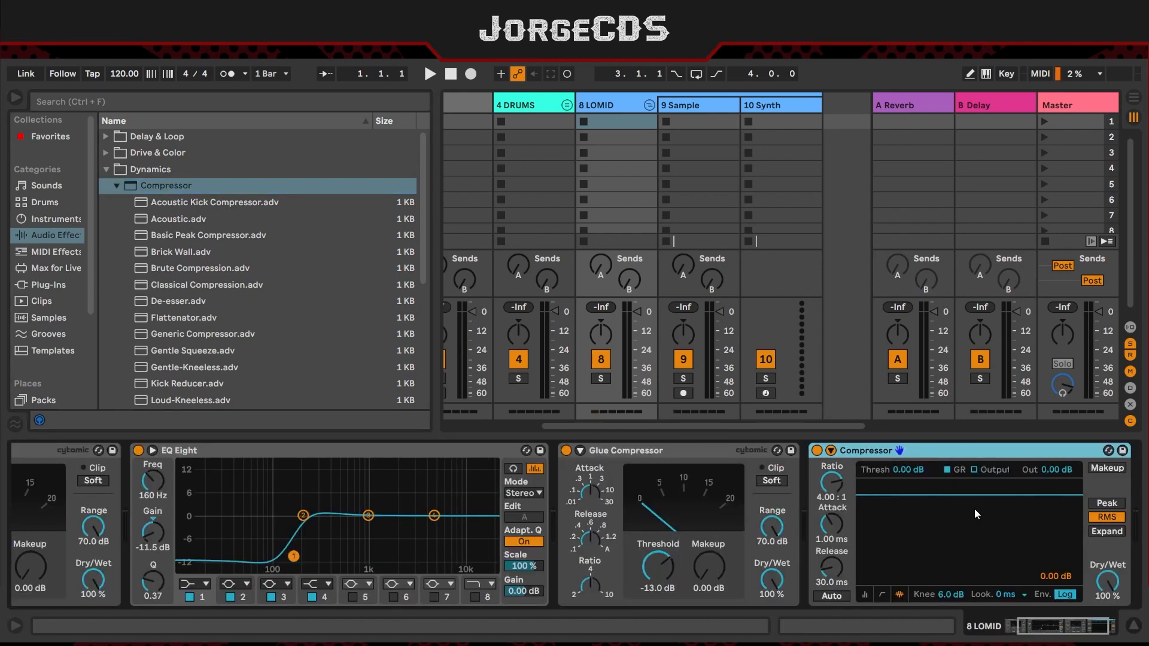
click(1065, 627)
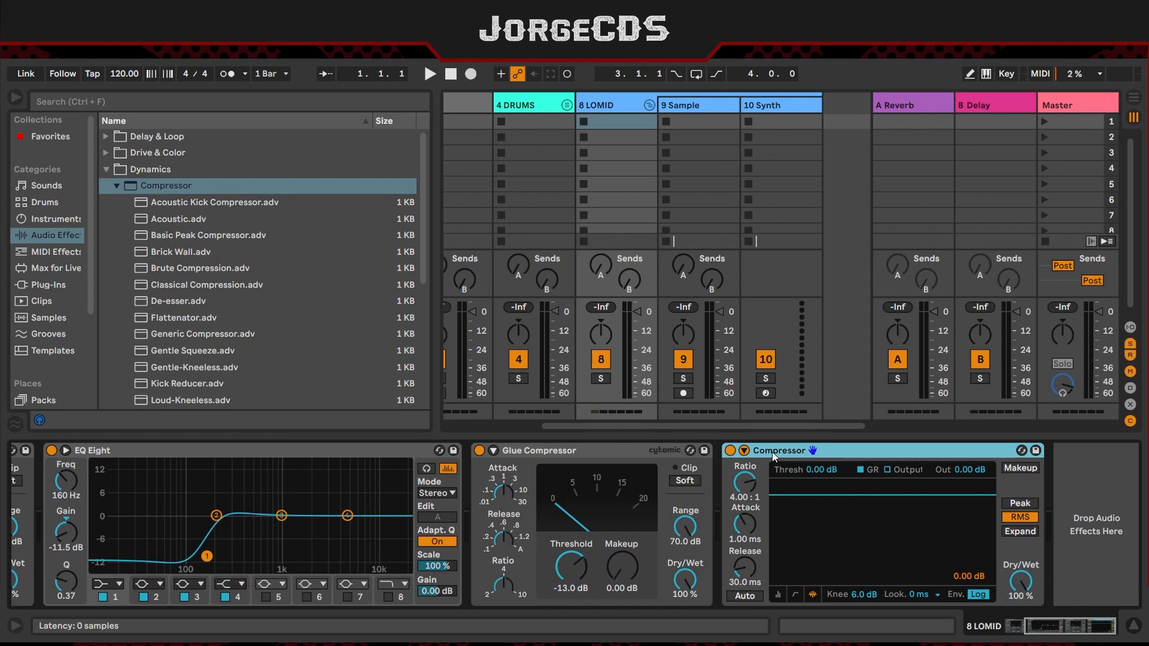
Step: Rename the LOMID group's Compressor as Sidechain and reveal its sidechain settings
key(ctrl+r)
text(Sidechain)
key(Return)
click(743, 451)
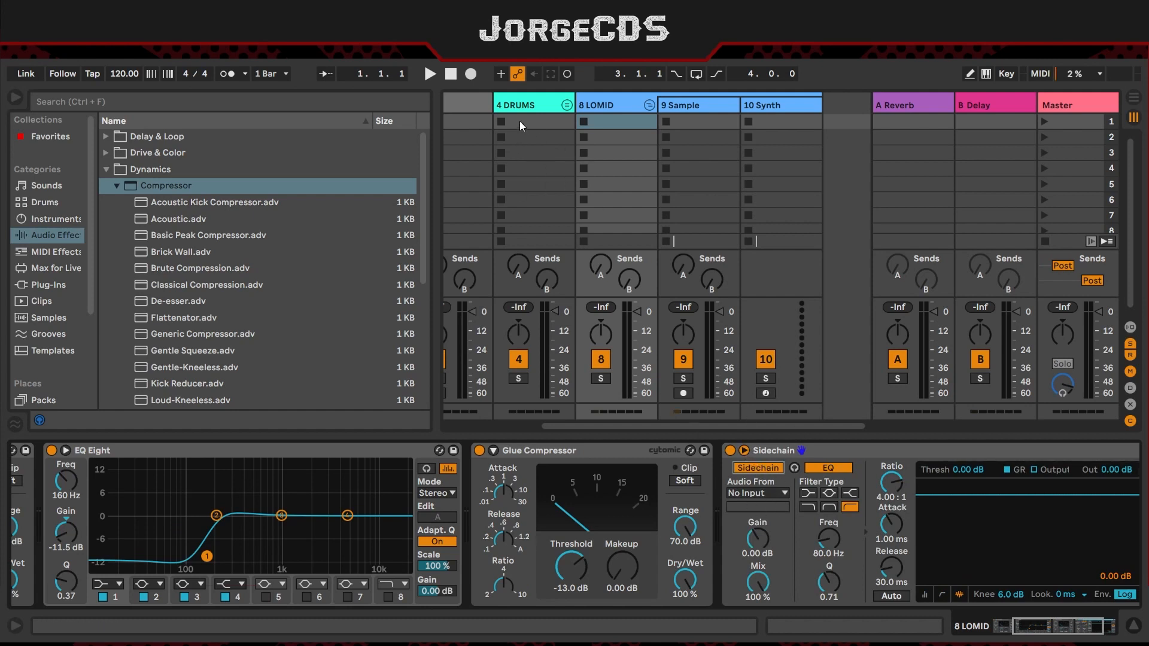
double_click(844, 450)
double_click(735, 497)
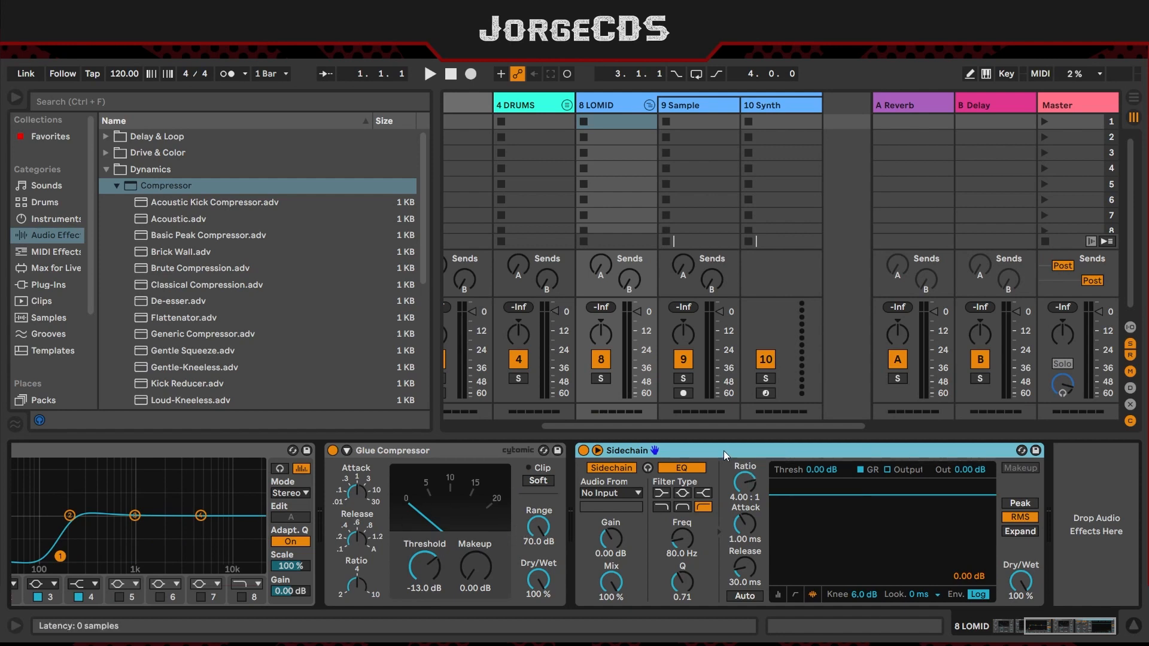
Step: Add a Utility device after the Sidechain compressor at the end of the LOMID group's effect chain
click(106, 171)
click(106, 253)
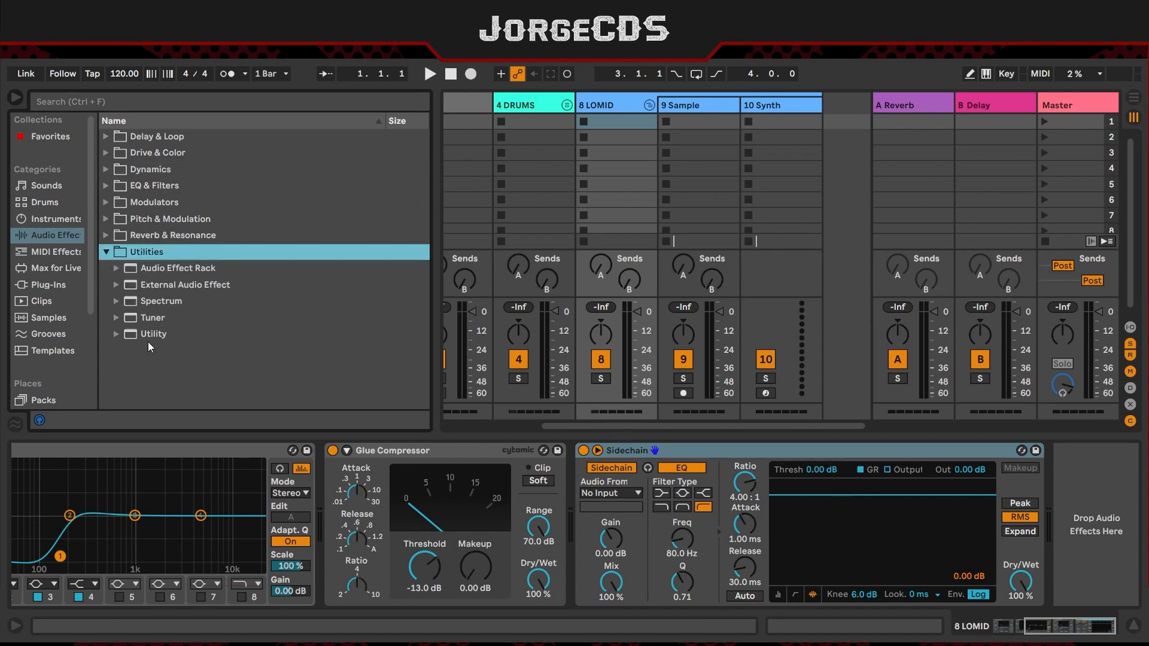
drag(149, 342, 1100, 546)
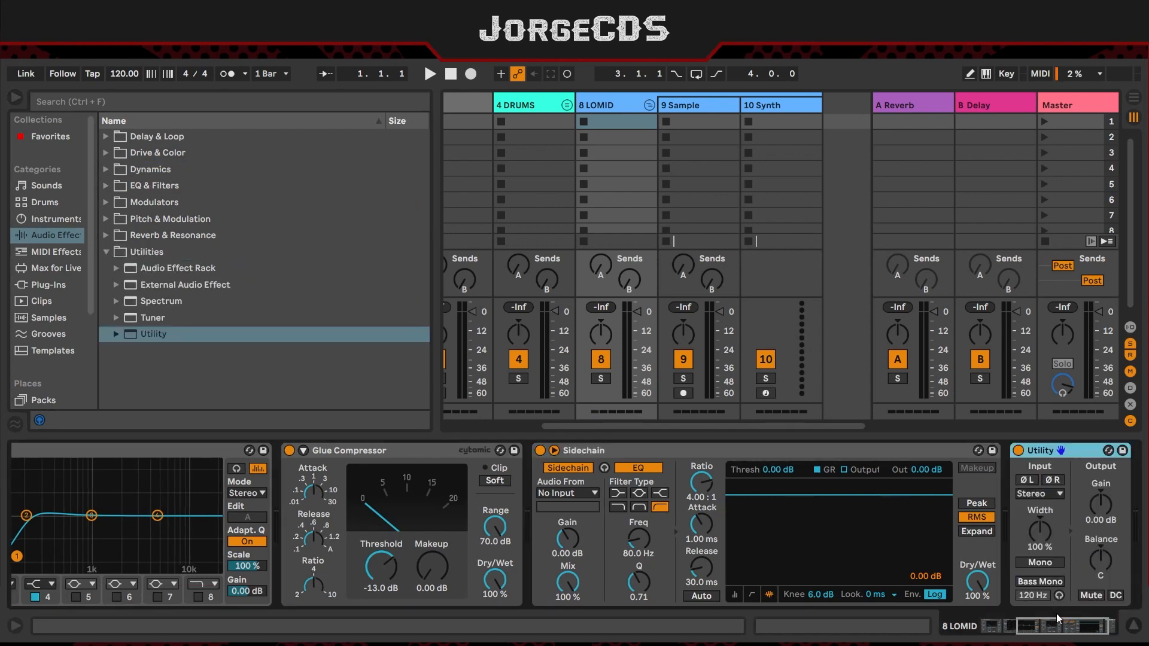
drag(1058, 624, 1077, 625)
Step: Try the Utility's Mono option and Width amount, and switch the Width control to Mid/Side mode at 0
click(959, 563)
click(960, 564)
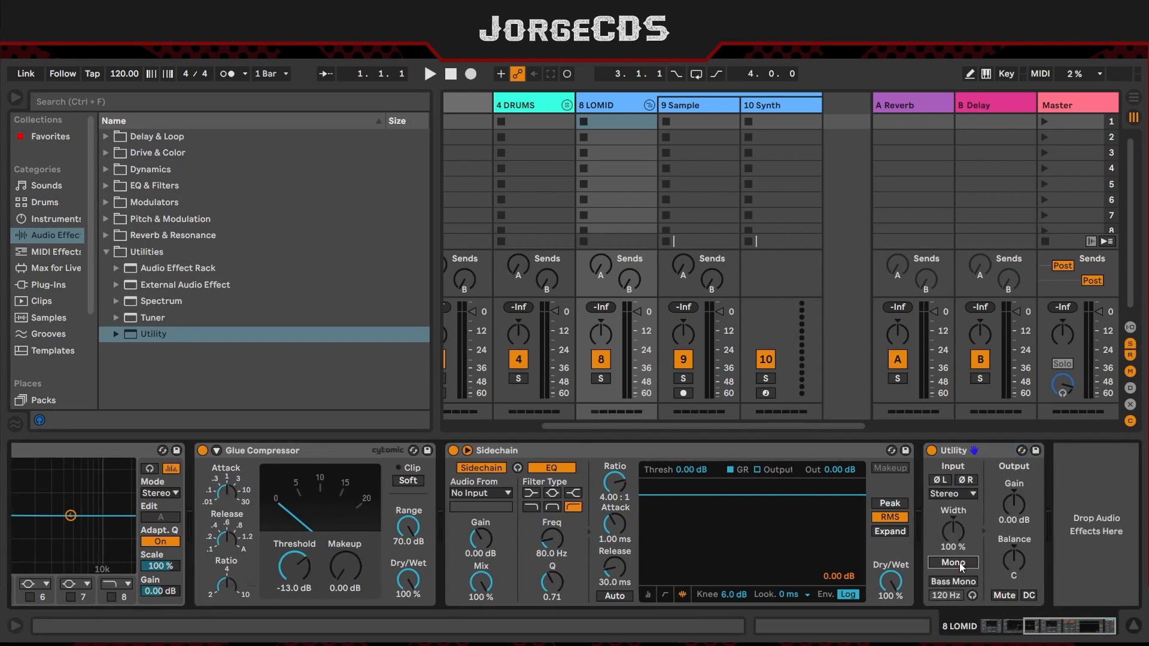
click(960, 564)
click(961, 566)
click(957, 537)
drag(952, 539, 952, 525)
drag(955, 536, 955, 560)
click(685, 123)
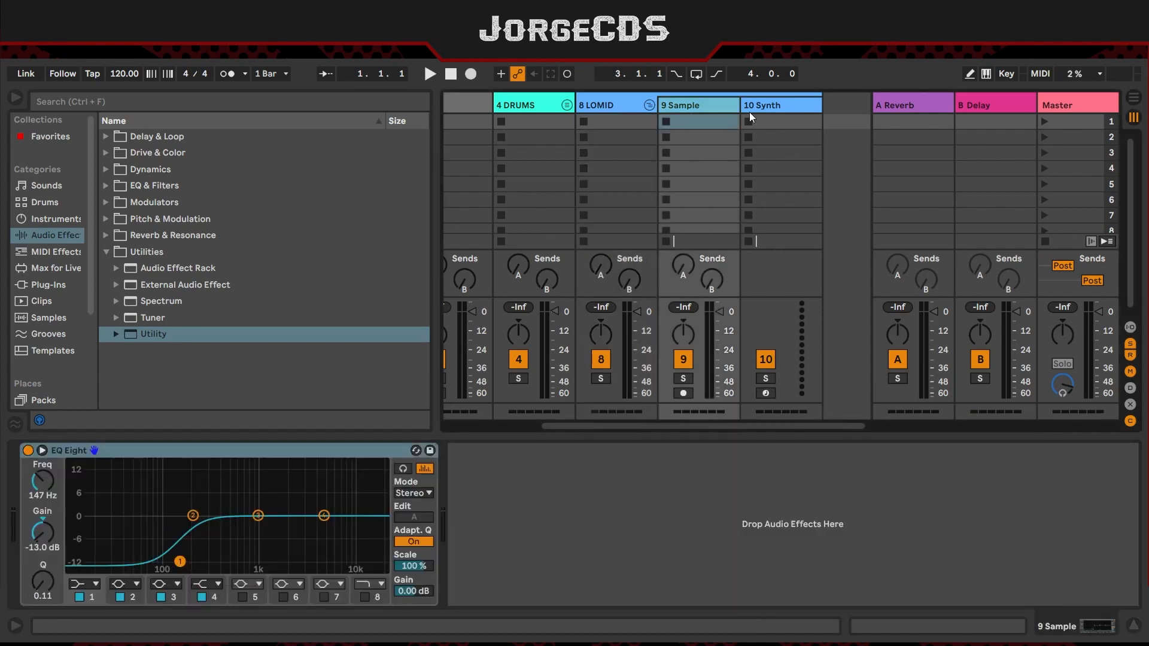
click(785, 106)
click(714, 109)
click(615, 108)
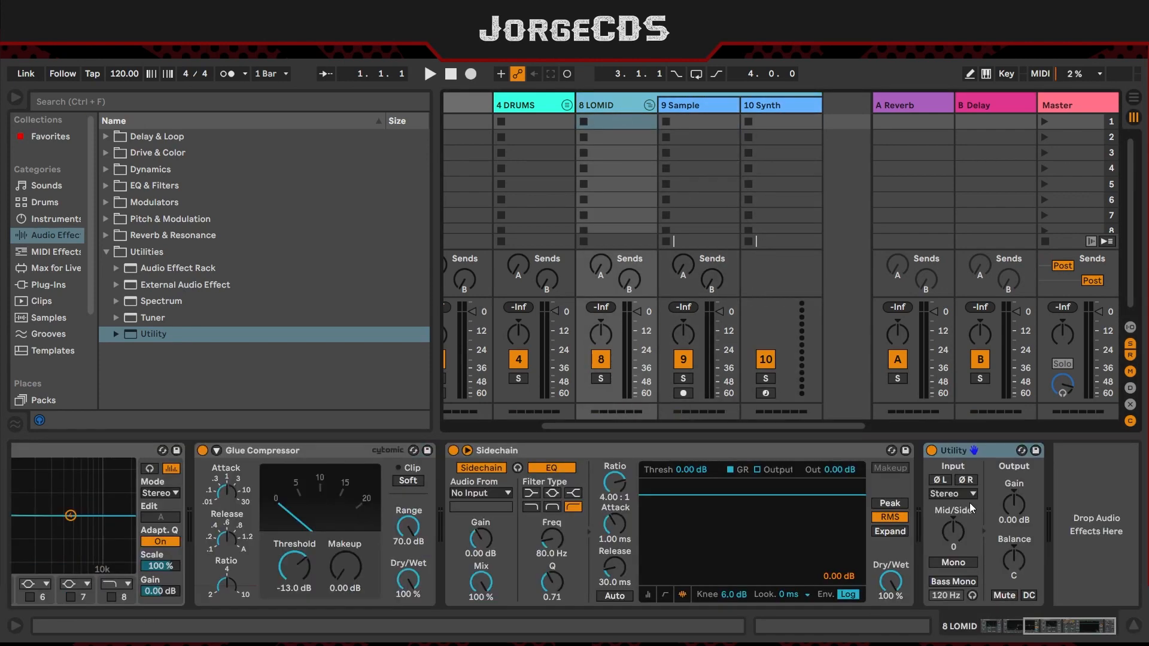
click(954, 563)
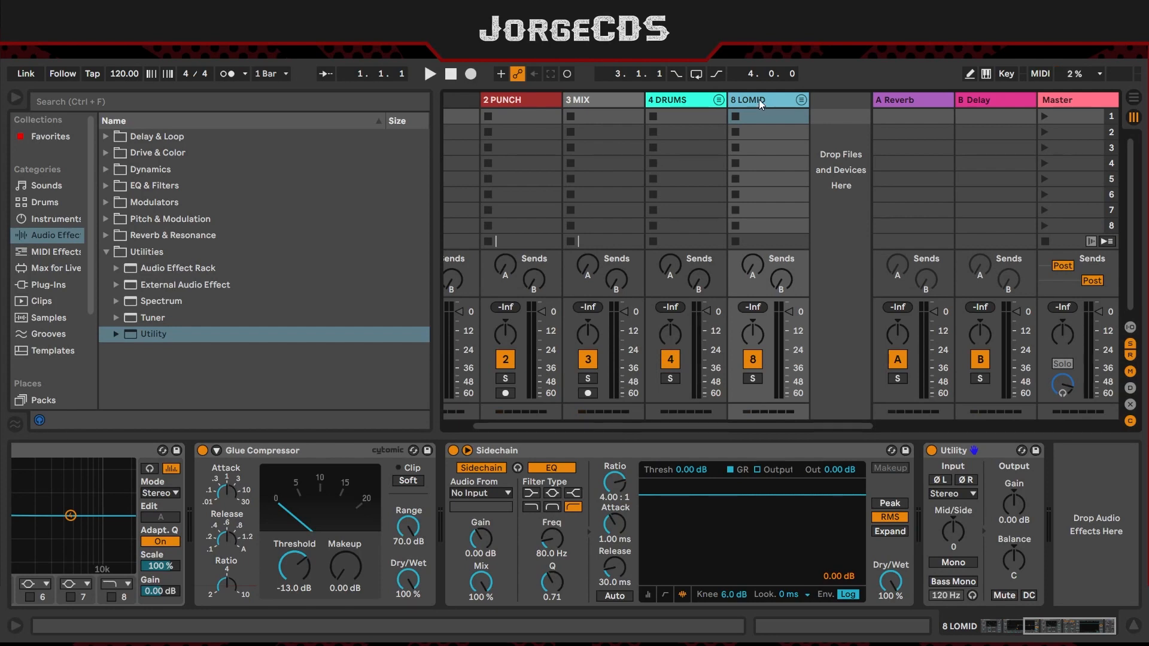
Step: Duplicate the LOMID group and colour the copy orange
key(ctrl+d)
scroll(781, 147, right, 3)
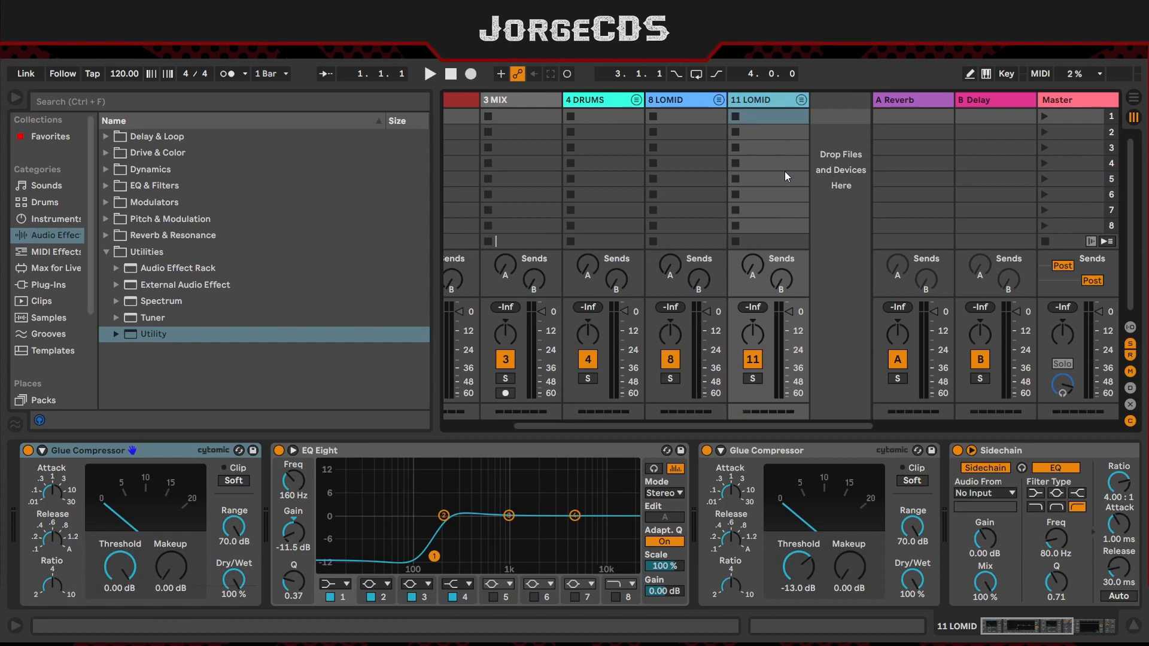
click(794, 327)
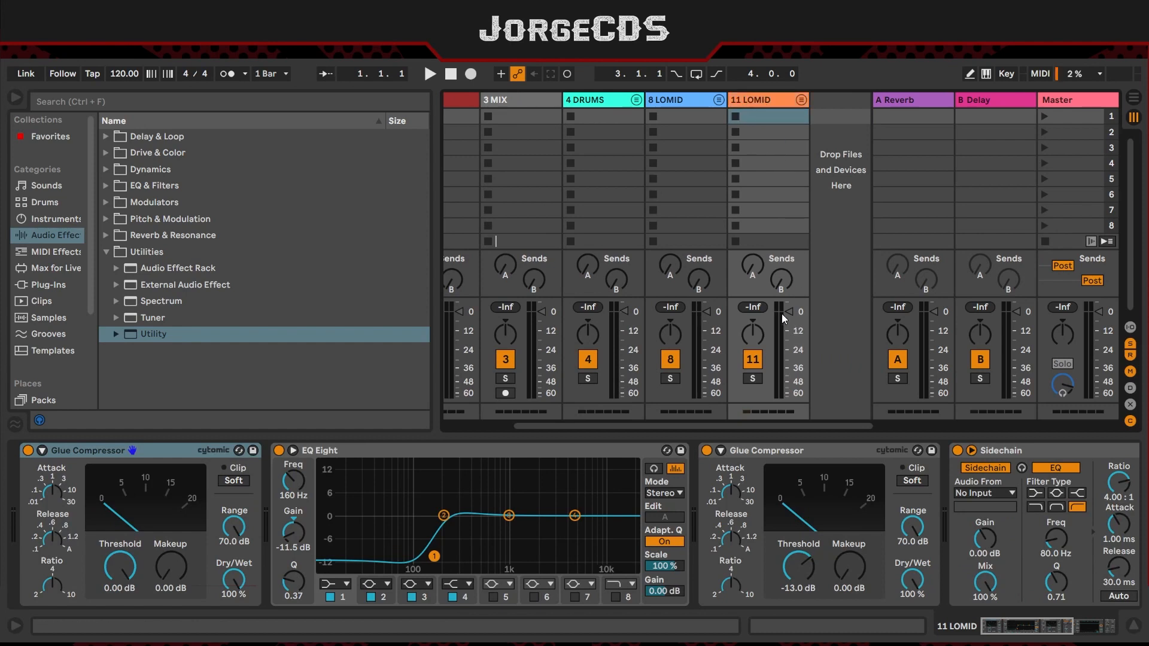
Step: Rename the orange duplicate group as HI MID
click(763, 100)
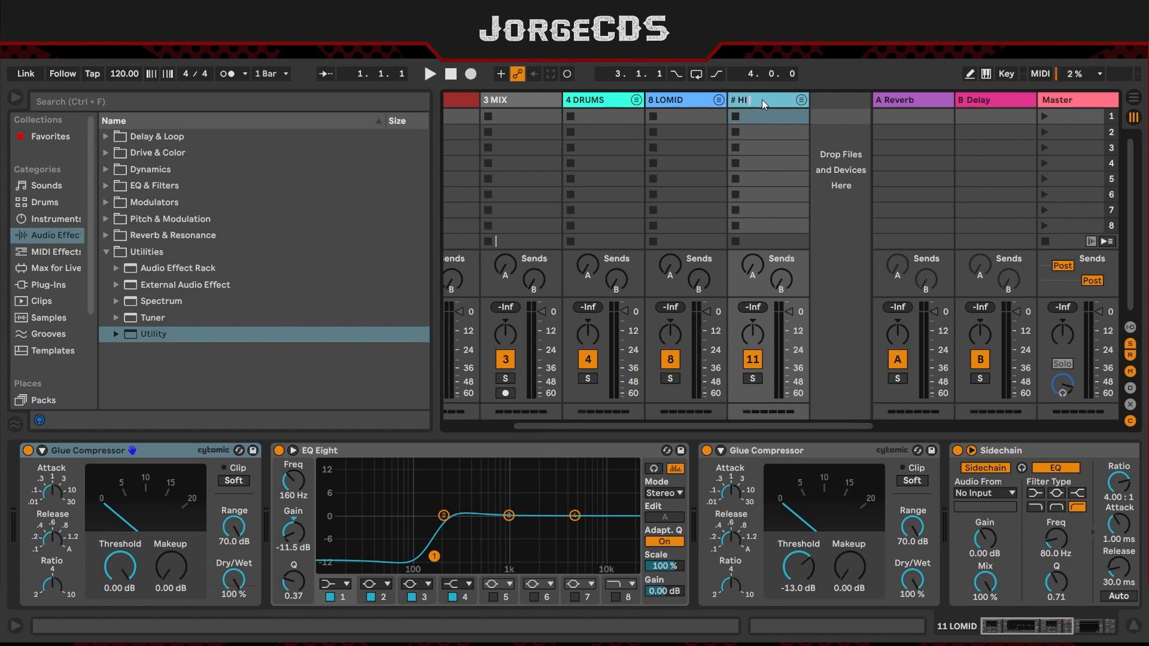
key(Return)
click(673, 101)
click(742, 99)
click(706, 99)
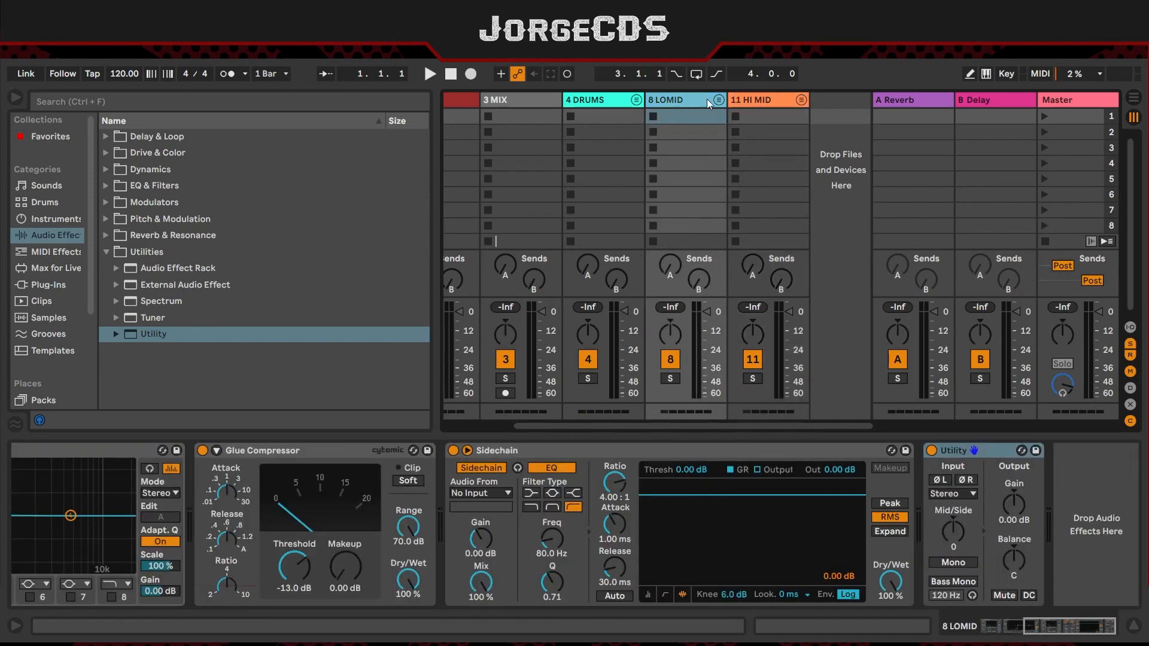
Step: Unfold the HI MID group, move its Synth track ahead of Sample and rename it Synth Lead
click(798, 100)
click(799, 100)
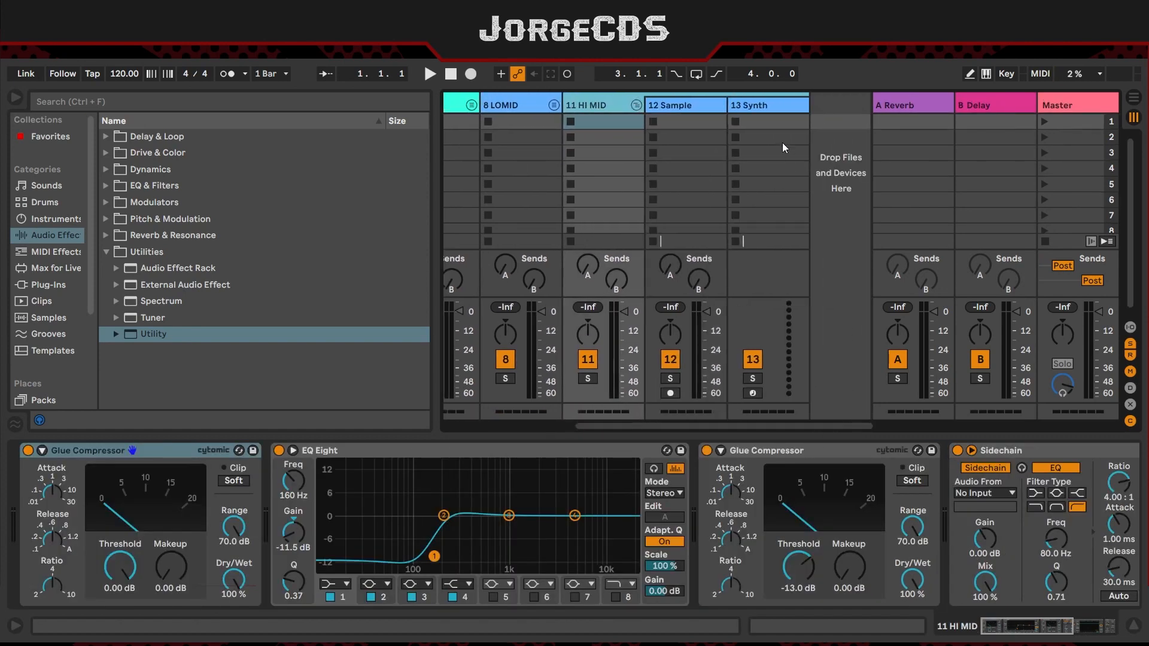
drag(772, 107, 676, 119)
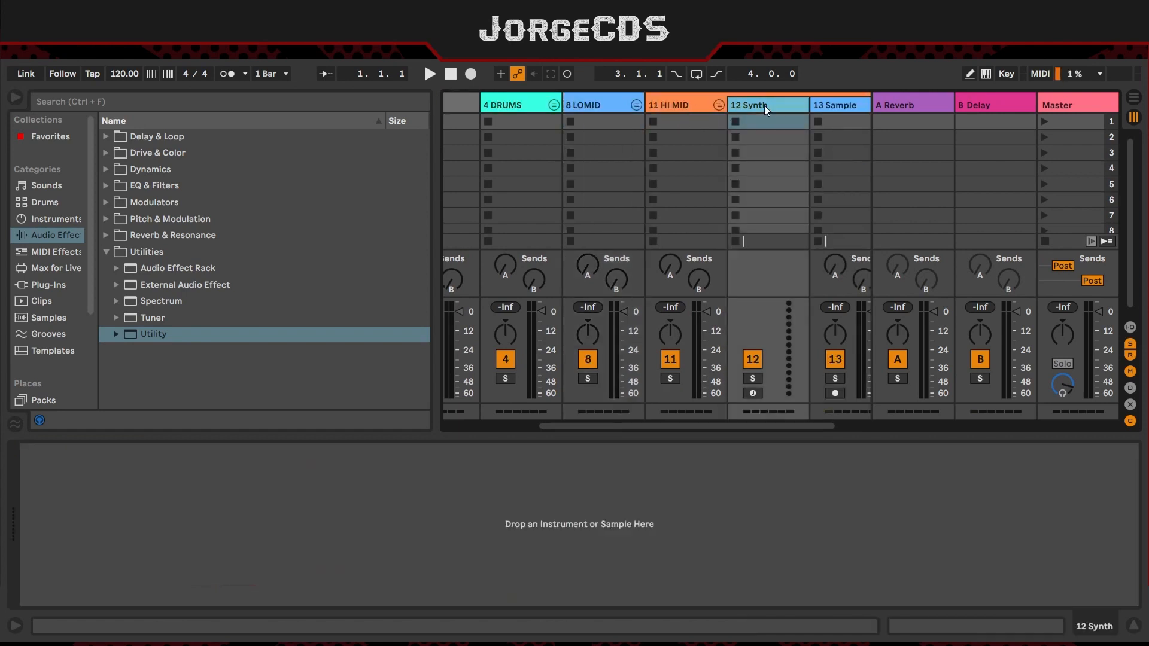
scroll(730, 142, right, 1)
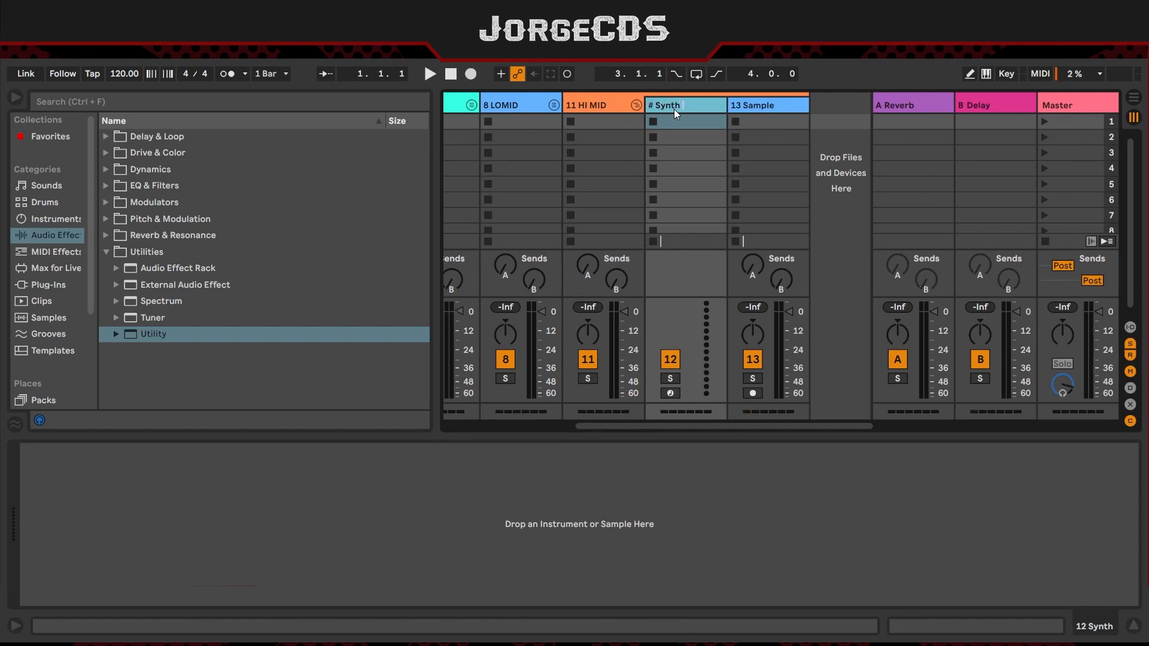
key(Return)
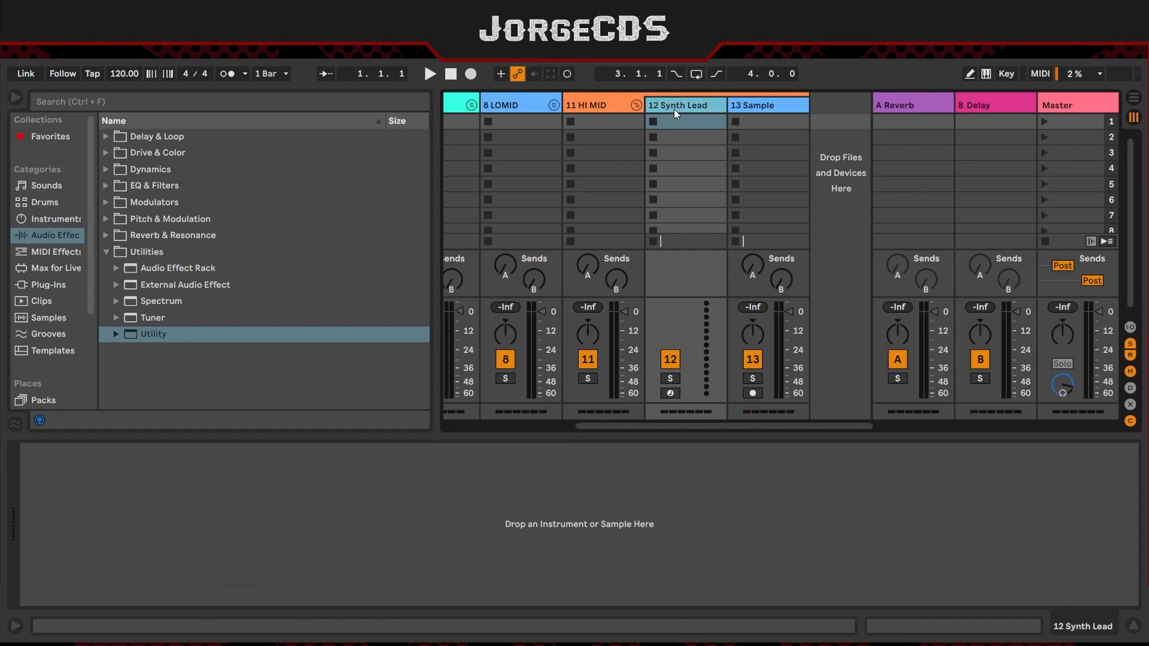
Step: Colour the HI MID group's tracks orange and insert a MIDI track named Sax Sample after Synth Lead
click(763, 106)
click(605, 106)
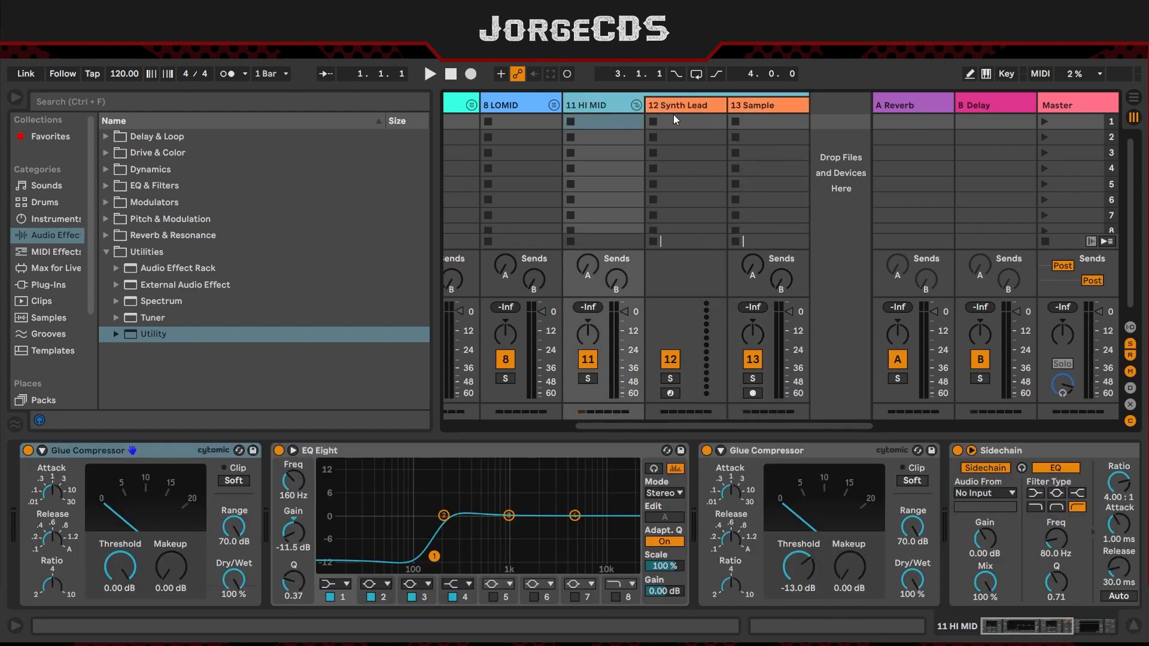
click(691, 104)
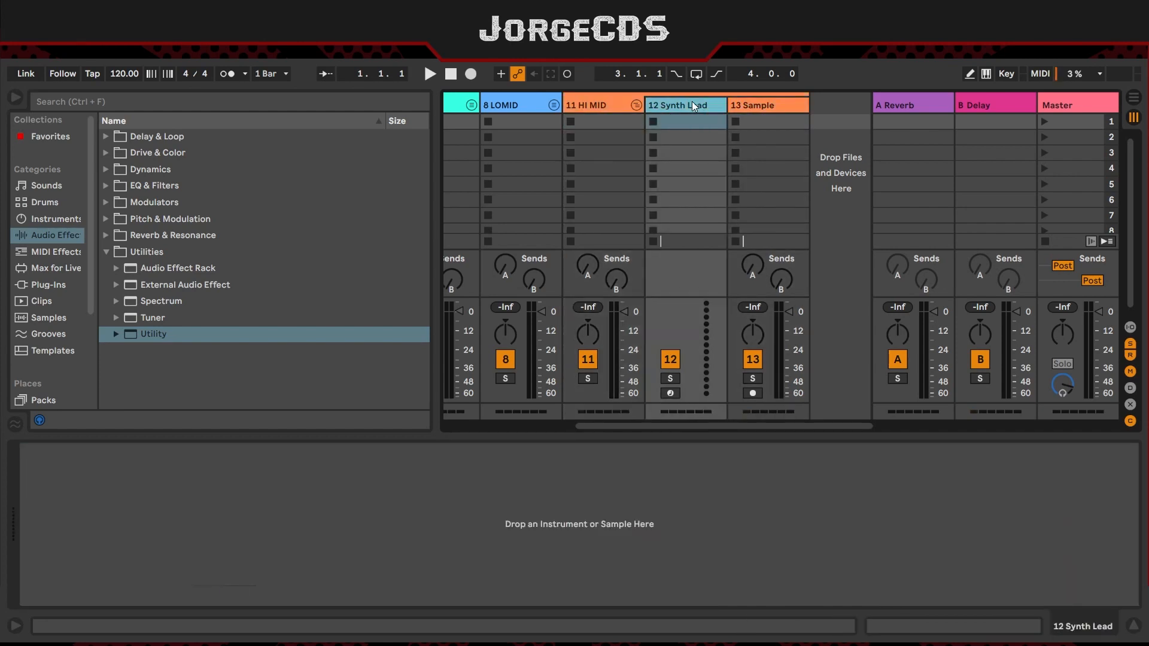
key(ctrl+shift+t)
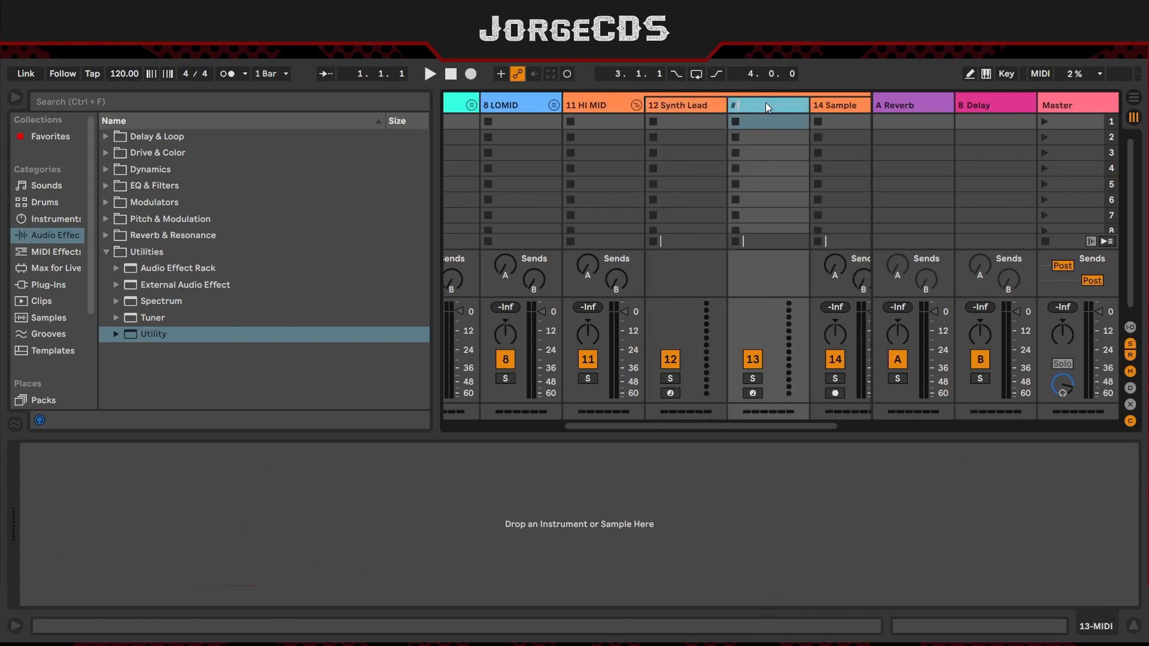
text(Sax Sample)
key(Return)
scroll(724, 162, right, 2)
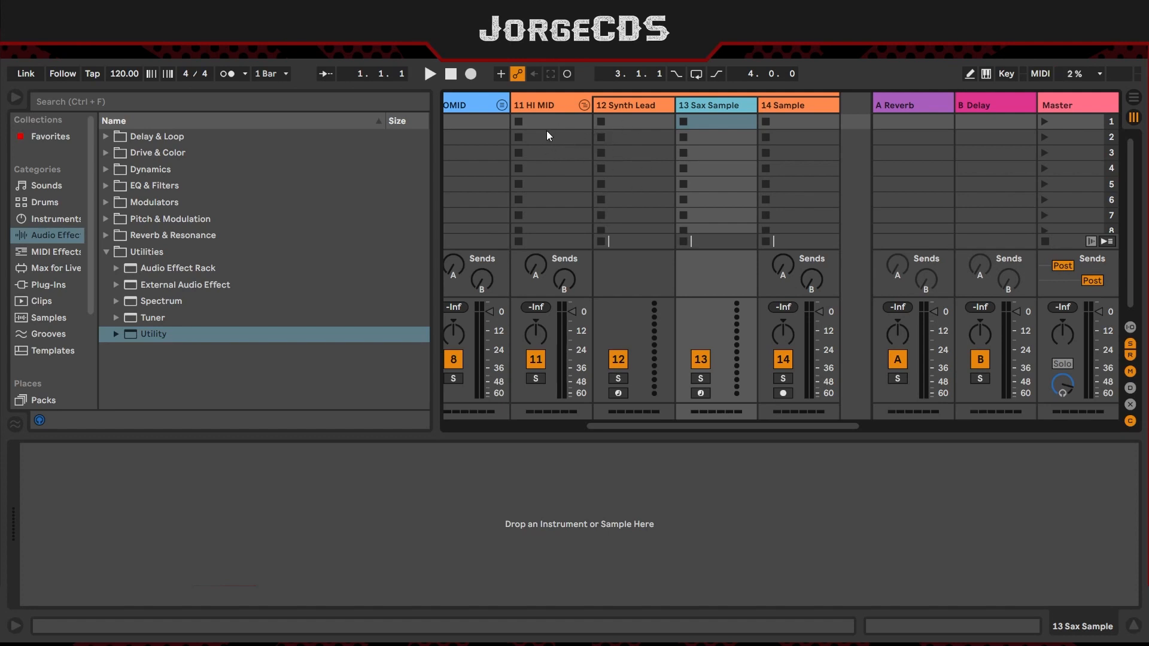
Step: Reshape the HI MID group's EQ Eight, moving band 2 higher and band 1 to about -10.5 dB at 417 Hz
scroll(578, 213, left, 2)
scroll(578, 213, left, 1)
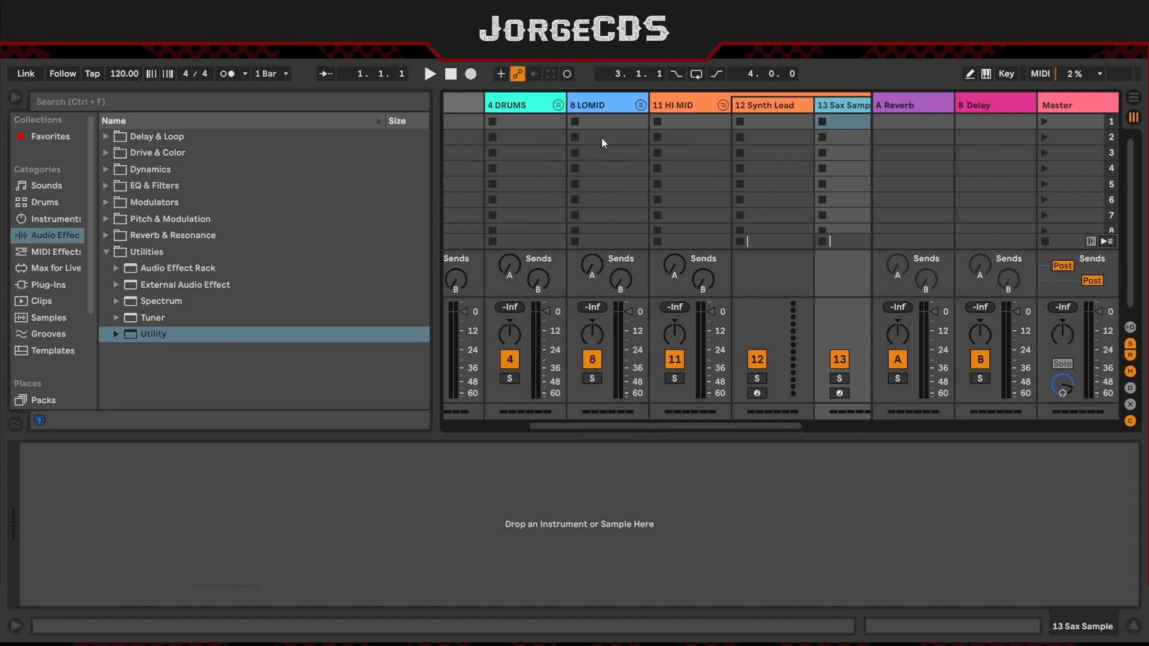
scroll(608, 106, right, 1)
click(614, 107)
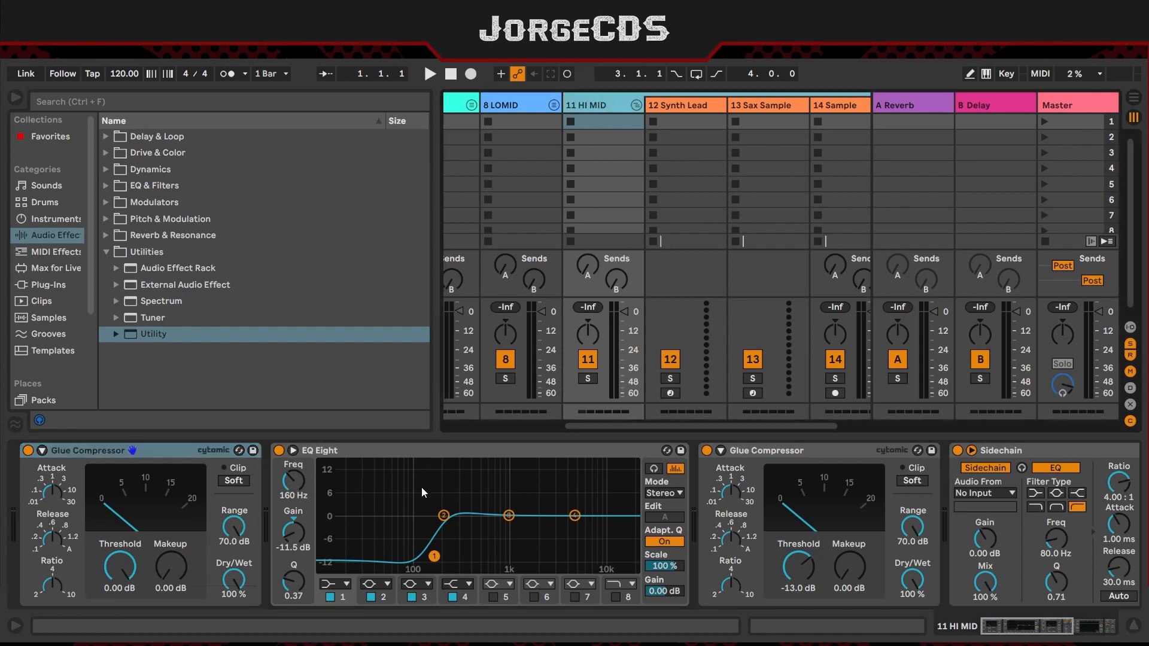
scroll(648, 551, right, 2)
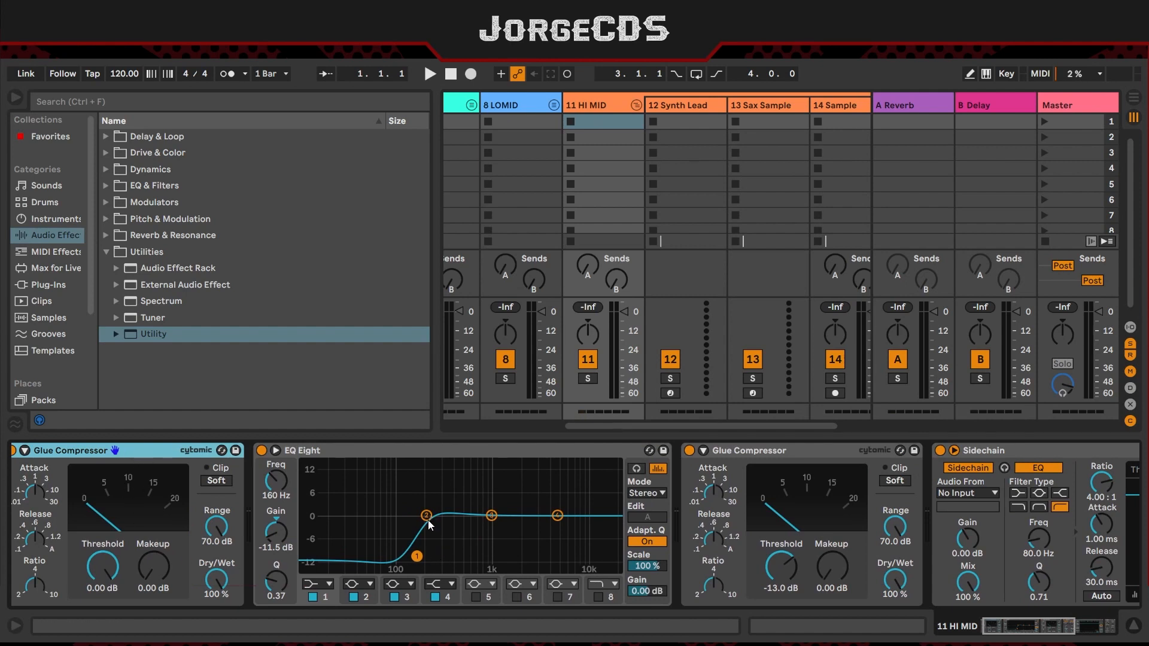
drag(426, 516, 459, 519)
drag(417, 556, 440, 559)
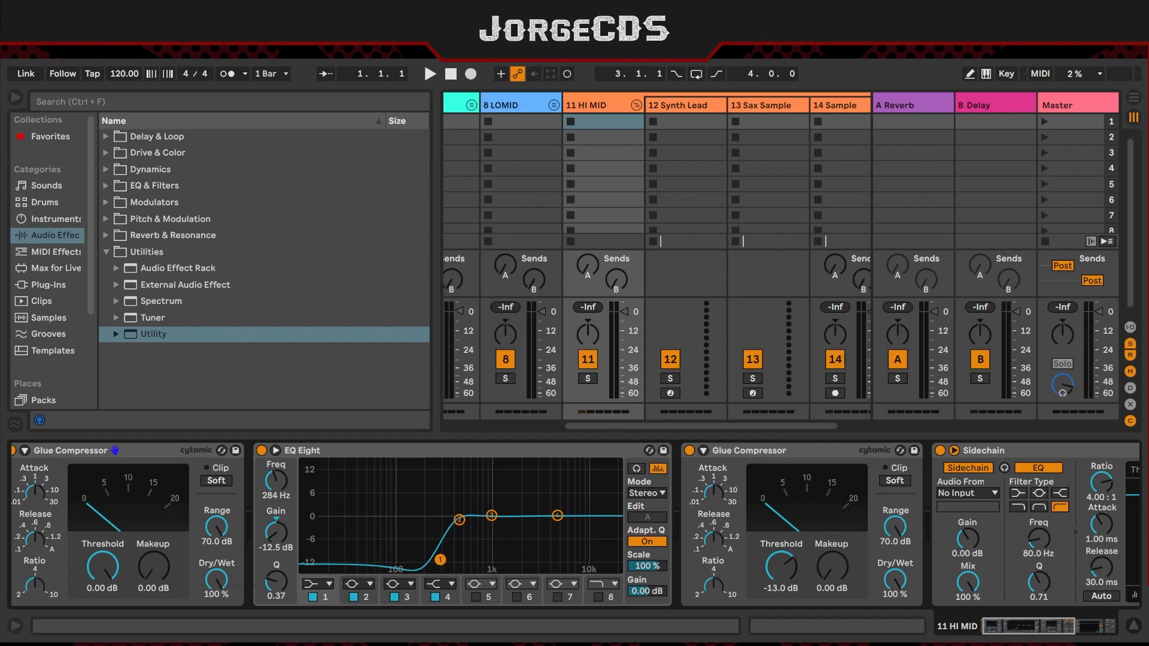
click(451, 587)
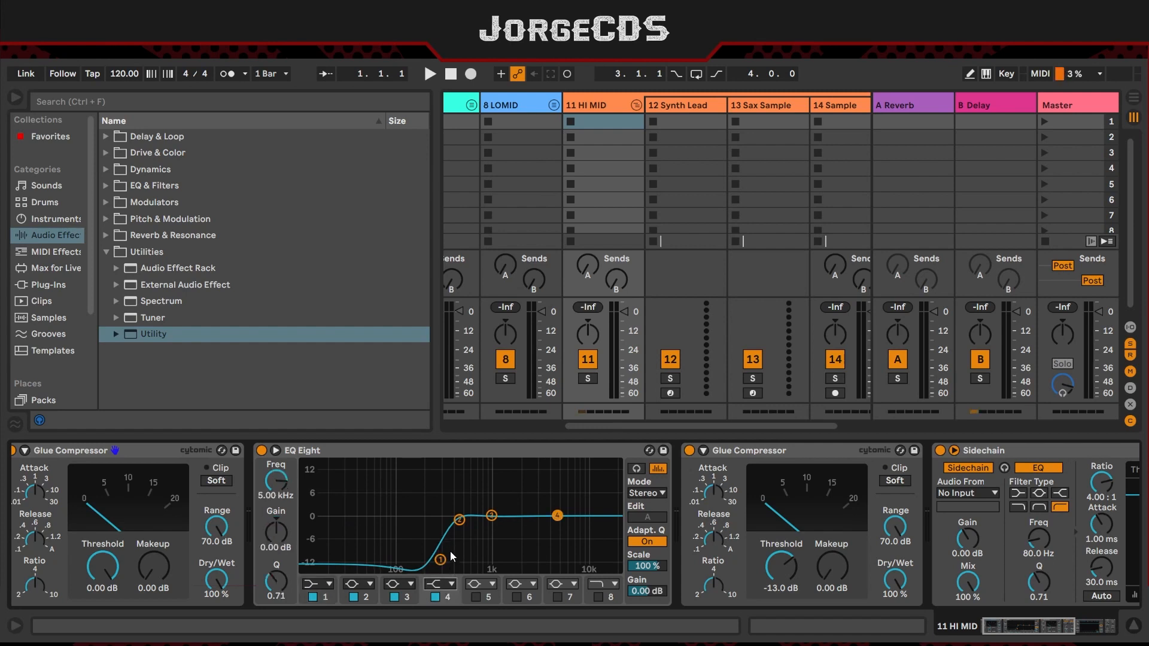
drag(440, 560, 463, 513)
drag(451, 554, 456, 553)
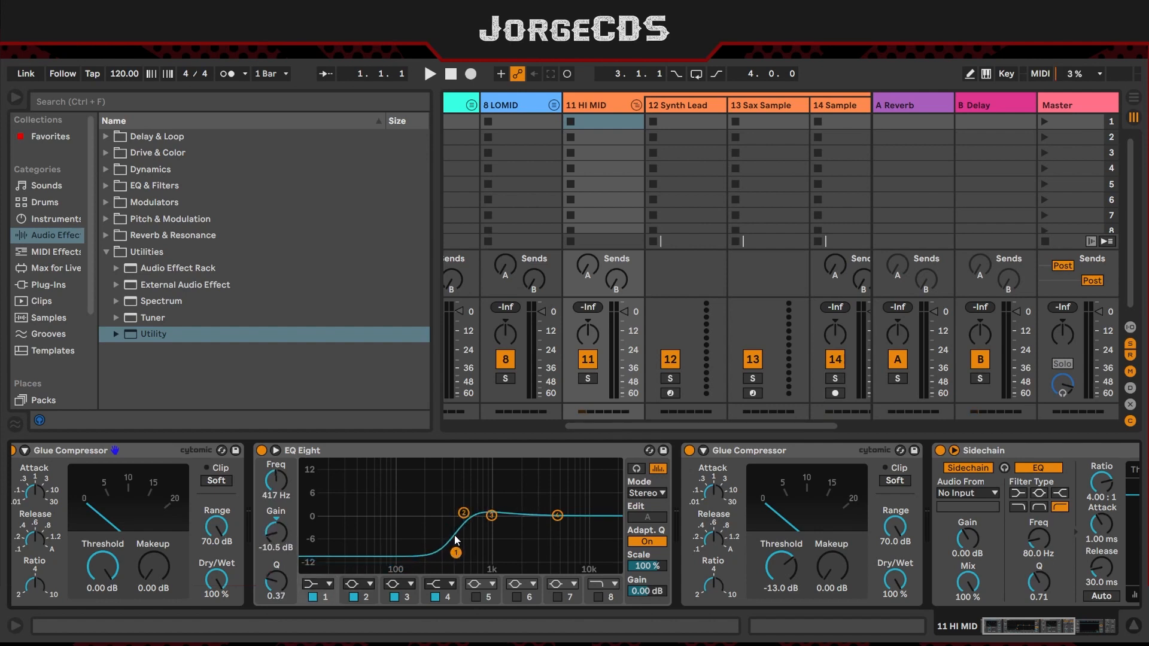
Step: Fine-tune the HI MID EQ Eight with band 2 at about 0.62 dB and 726 Hz and band 4 lowered slightly
drag(399, 492, 471, 561)
drag(464, 513, 466, 510)
drag(558, 516, 546, 524)
drag(467, 511, 477, 514)
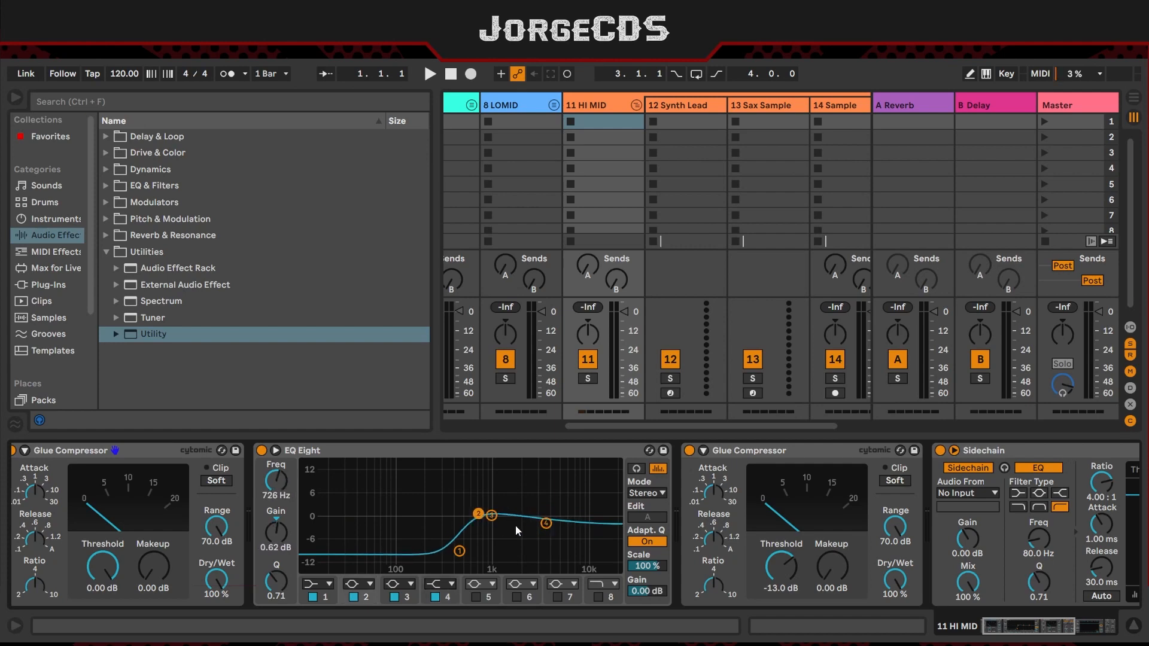
Step: Set the HI MID group's second Glue Compressor Threshold to -14.0 dB and the Sidechain compressor's audio source to 4-DRUMS
drag(1024, 631, 1076, 631)
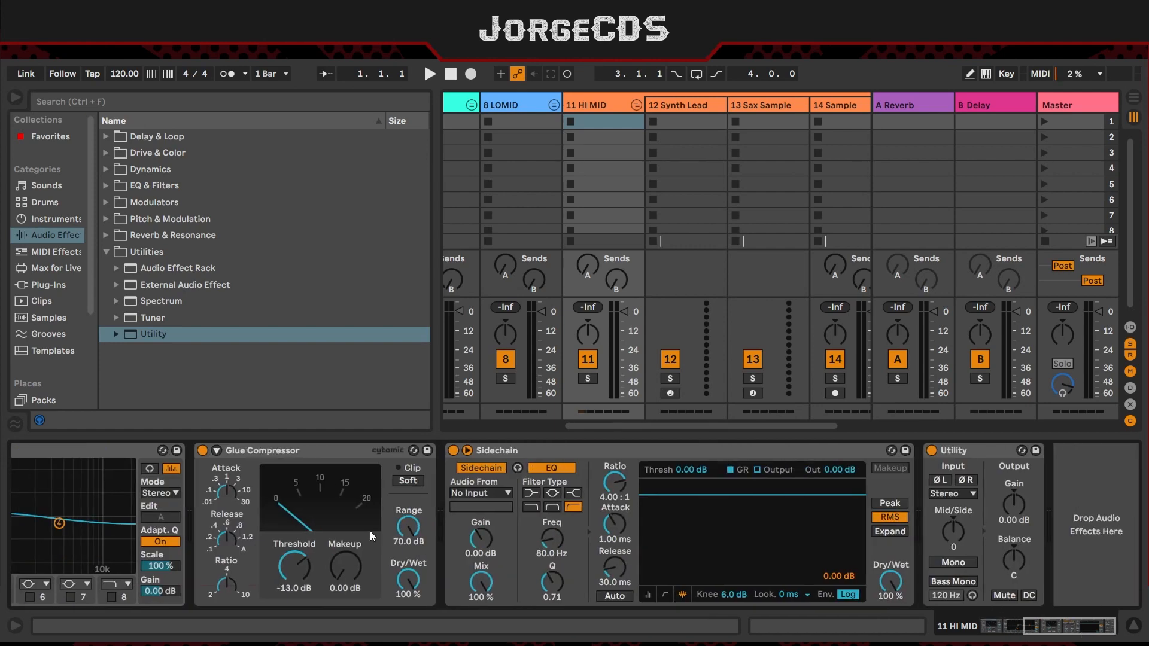
click(313, 455)
mouse_move(310, 561)
mouse_down()
mouse_move(310, 580)
mouse_move(310, 563)
mouse_up()
click(575, 451)
click(472, 337)
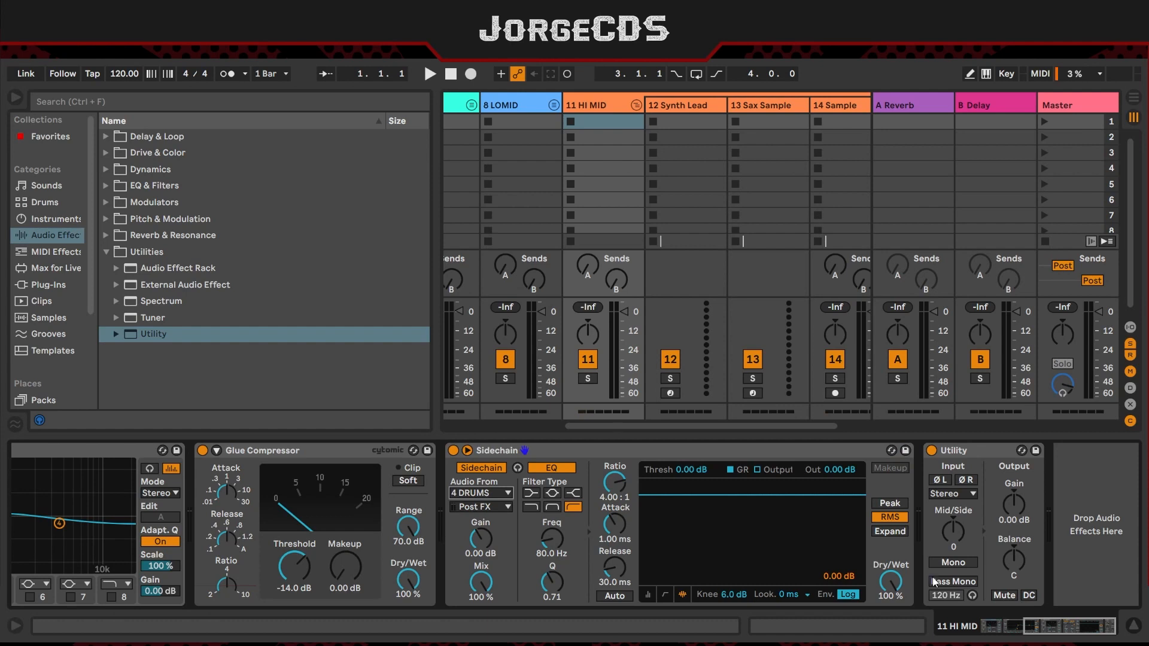
Step: Set the Mid/Side balance of the HI MID group's Utility to 22M
click(979, 464)
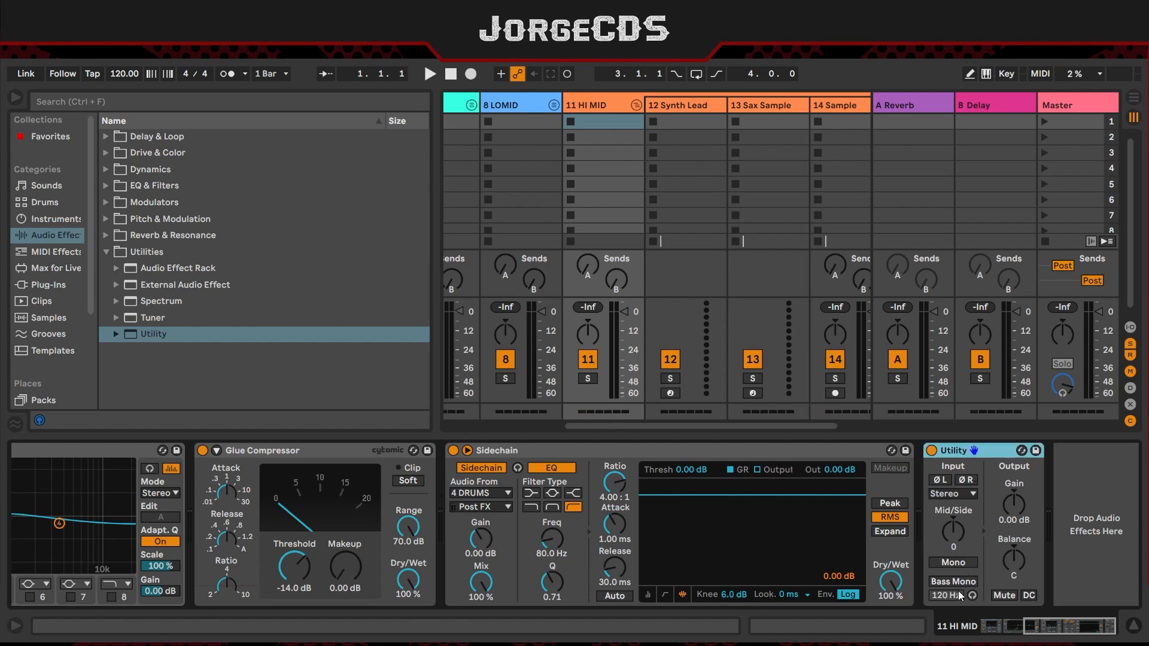
mouse_move(953, 532)
mouse_down()
mouse_move(953, 513)
mouse_move(958, 553)
mouse_up()
double_click(958, 534)
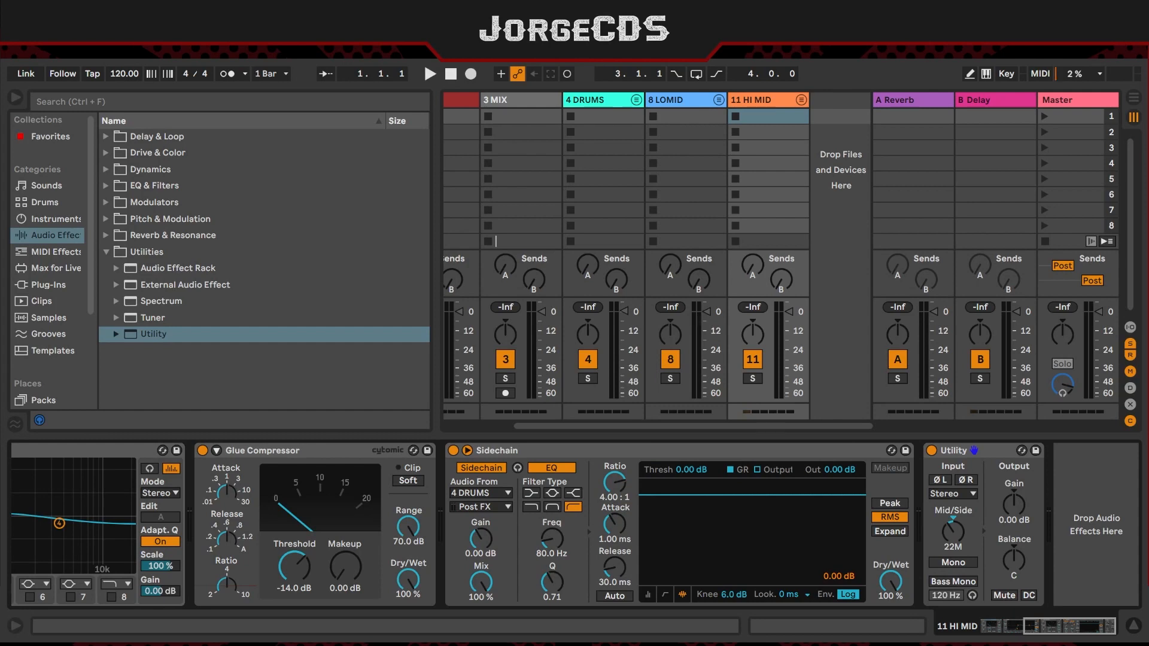
Step: Insert a new audio track after the HI MID group and colour it white
click(842, 146)
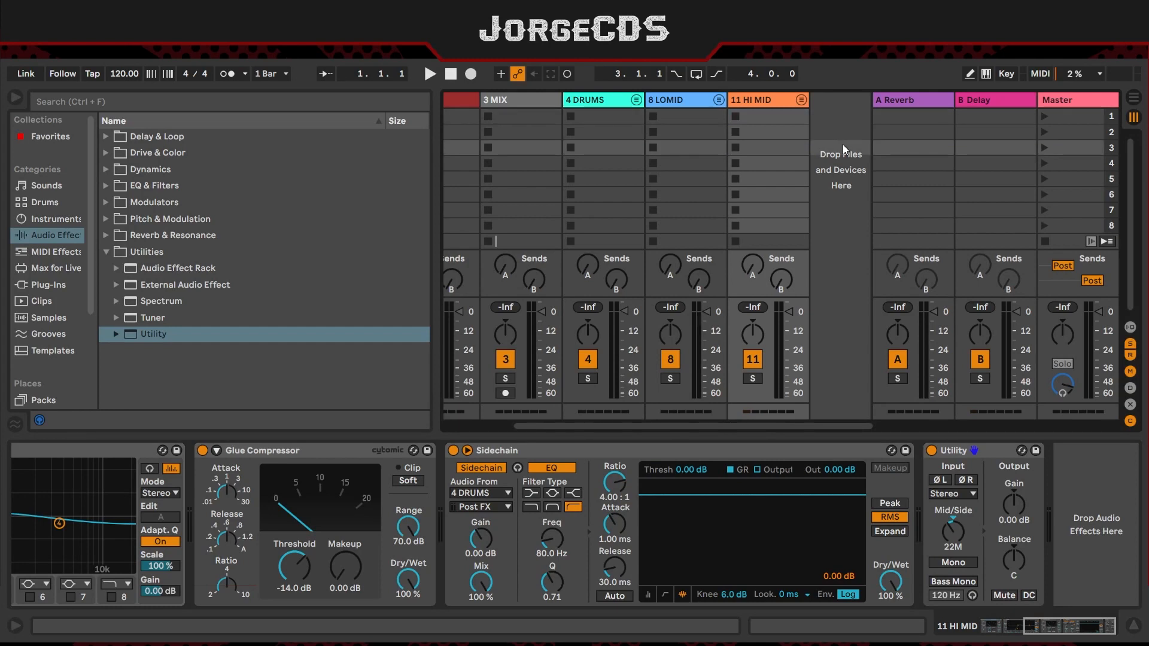
click(835, 113)
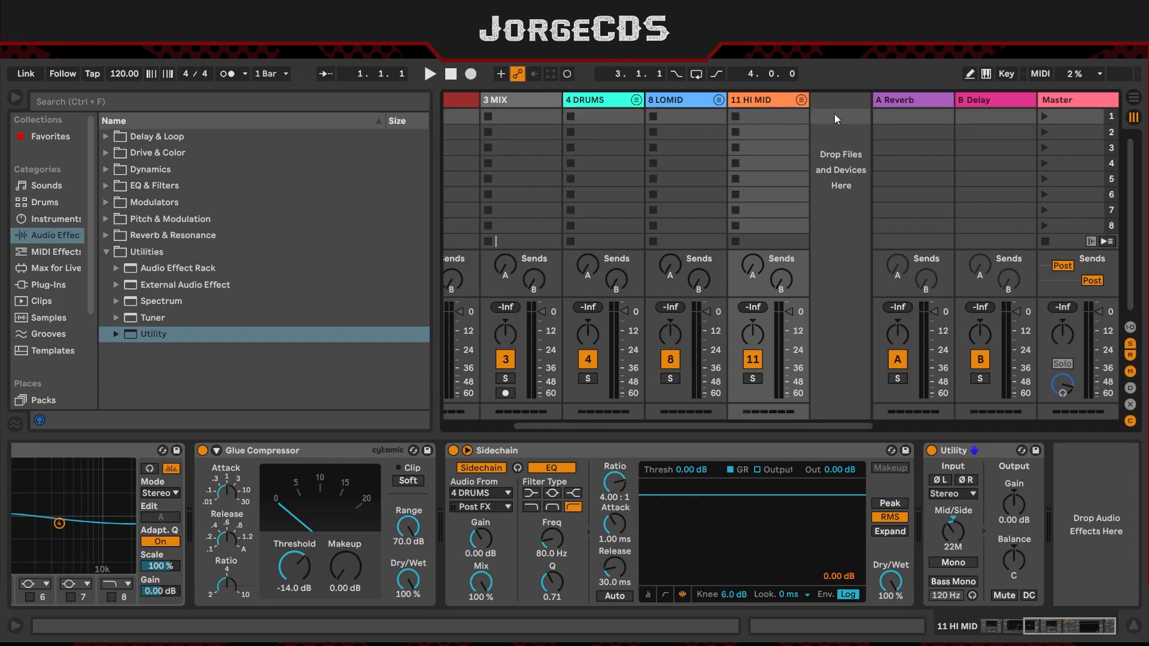
key(ctrl+t)
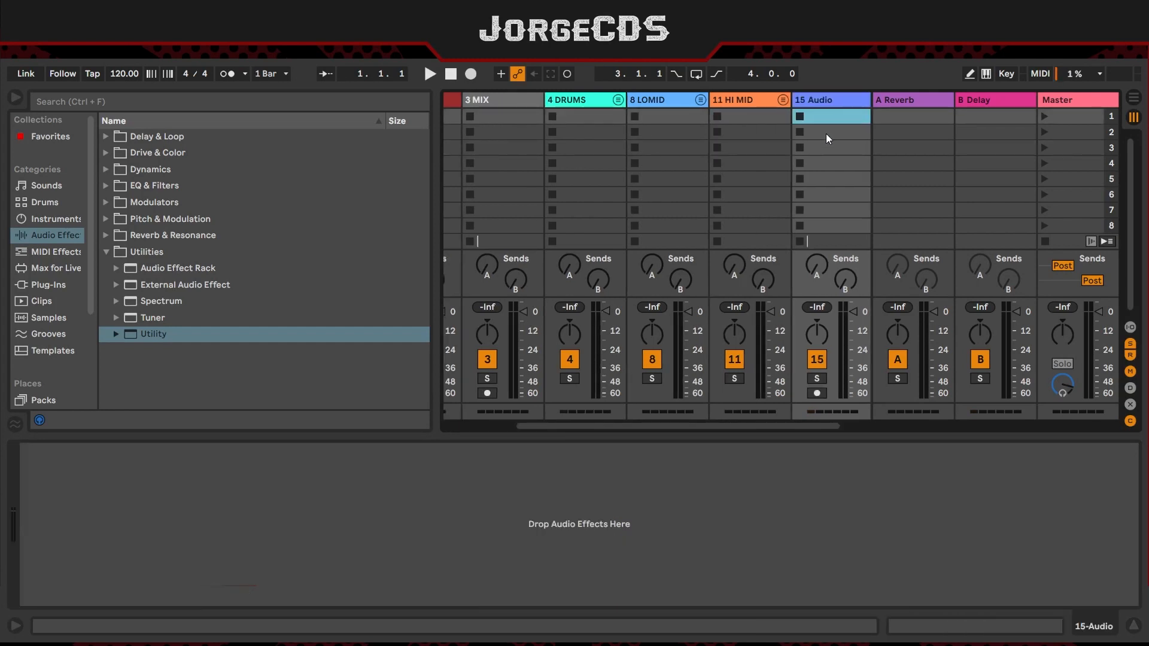
click(762, 100)
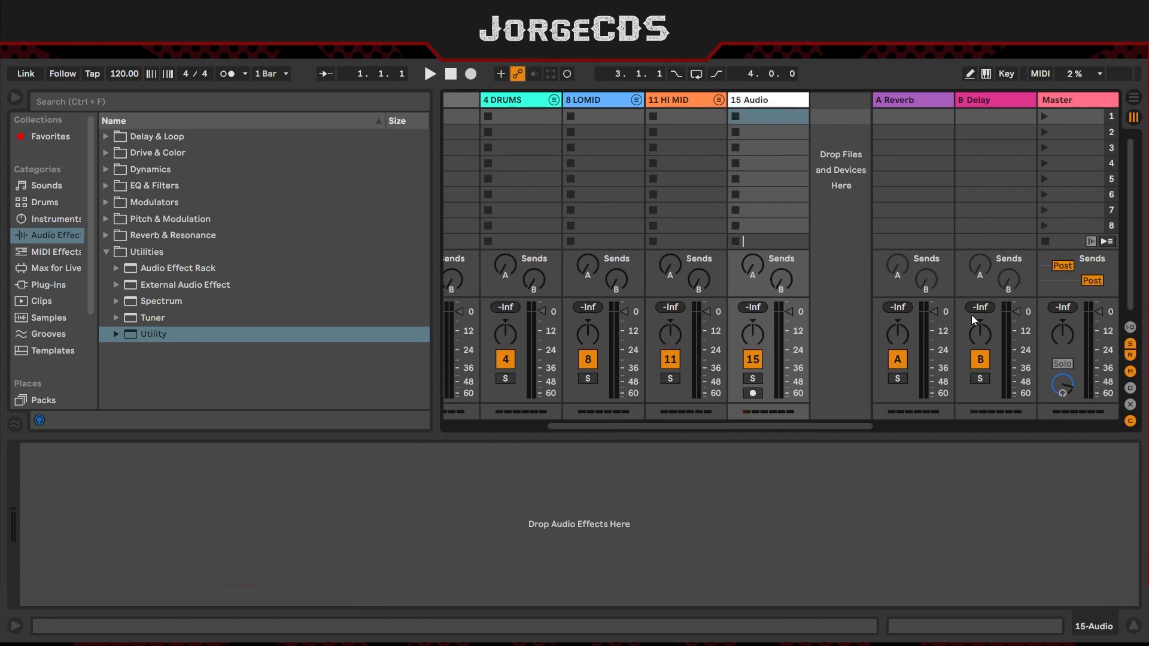
Step: Rename the new white audio track as FX1, with automatic track numbering in front of the name
click(770, 103)
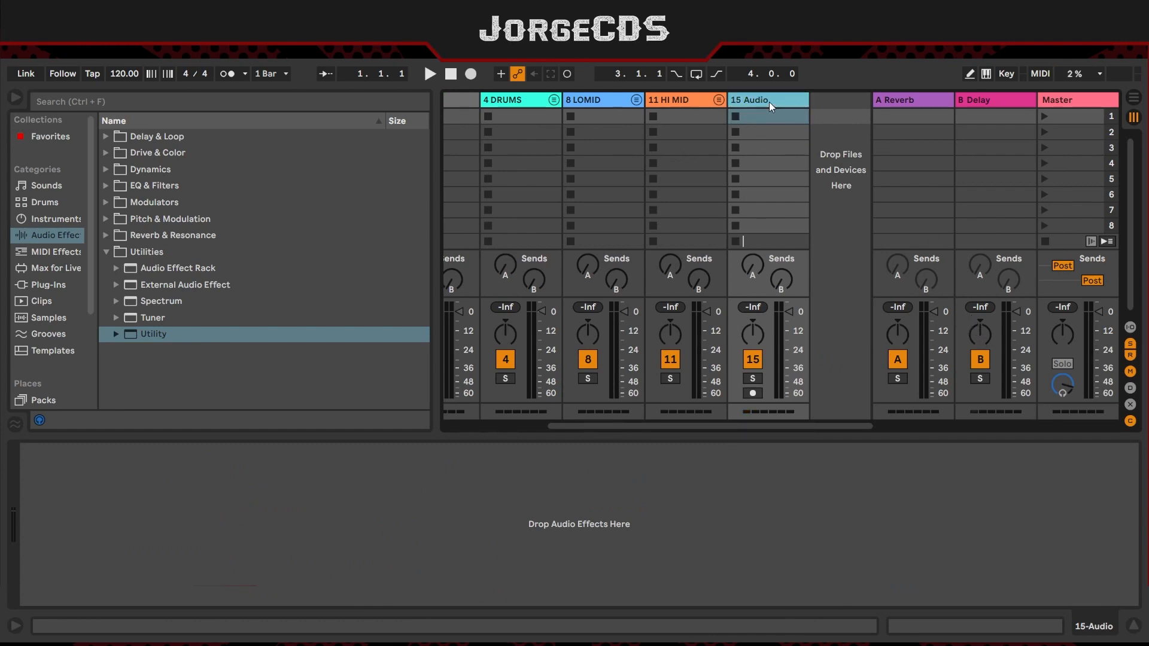
key(ctrl+r)
text(#)
key(Return)
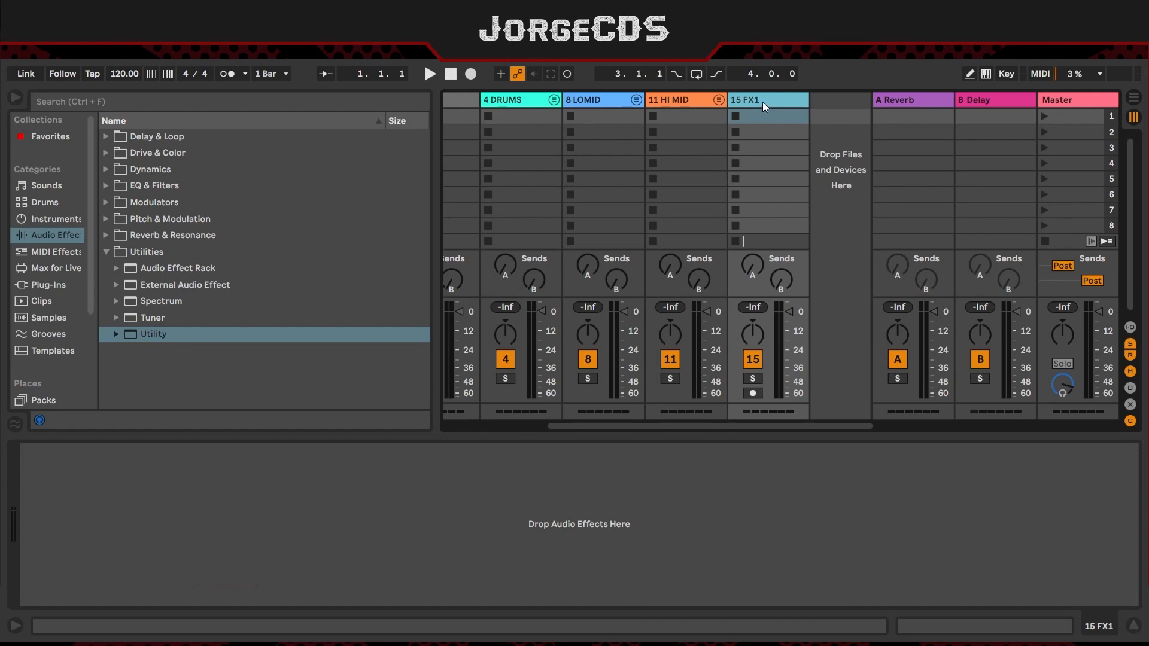
Step: Group the FX1 track and name the group FX Group, with automatic track numbering in front
key(ctrl+g)
scroll(776, 125, right, 2)
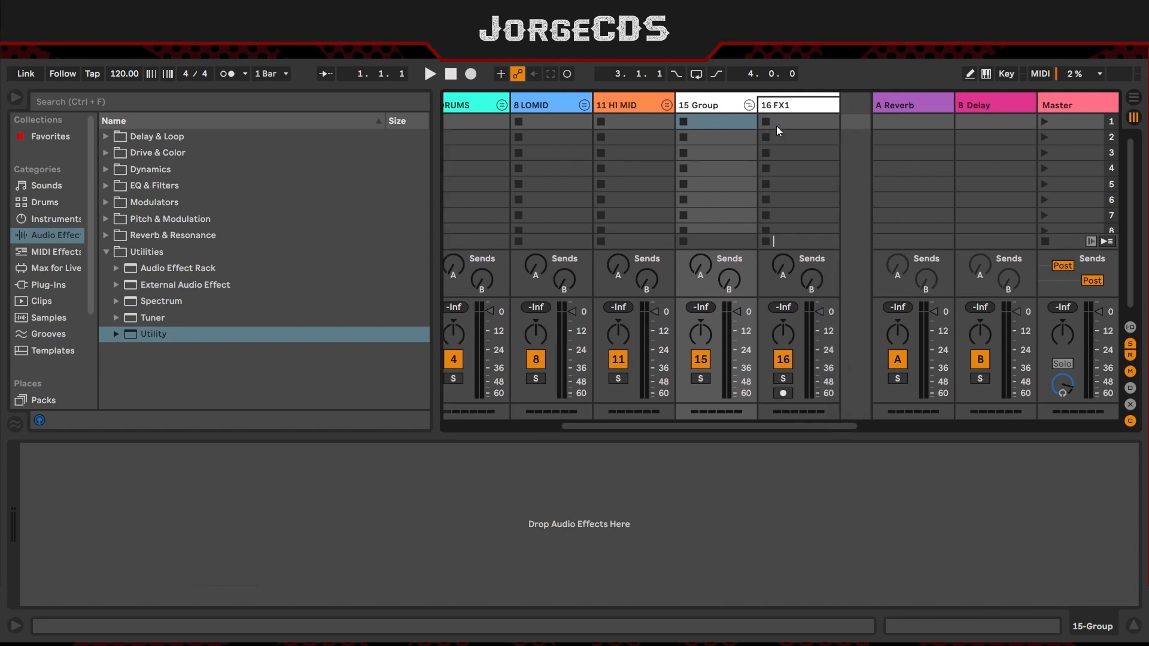
click(710, 105)
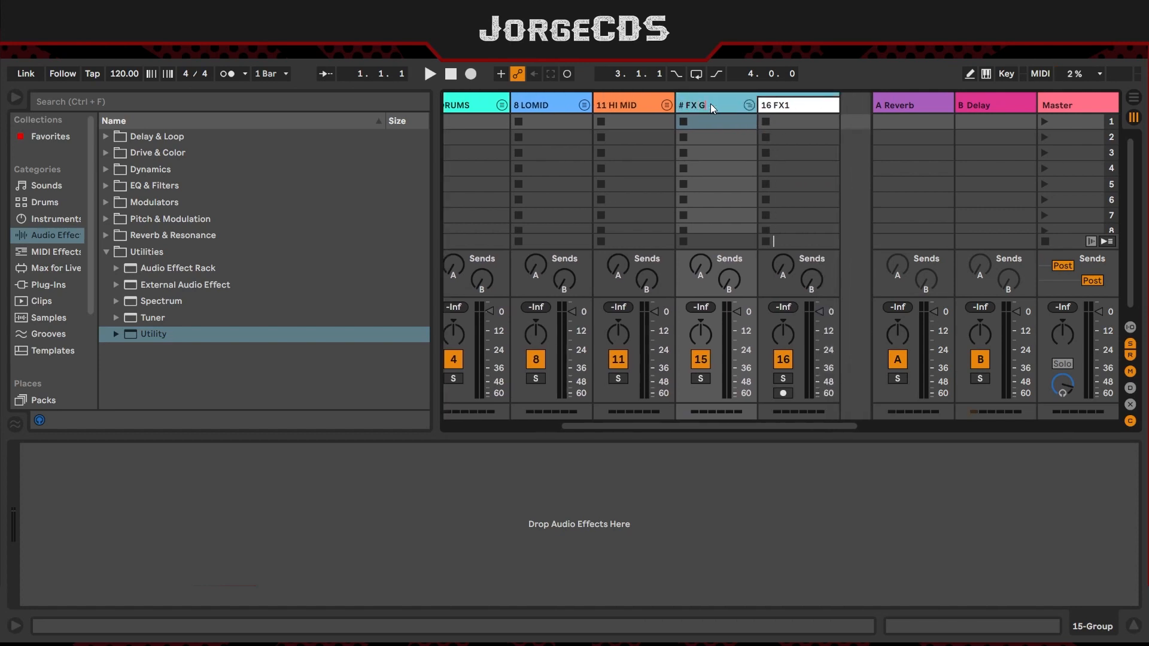
key(Return)
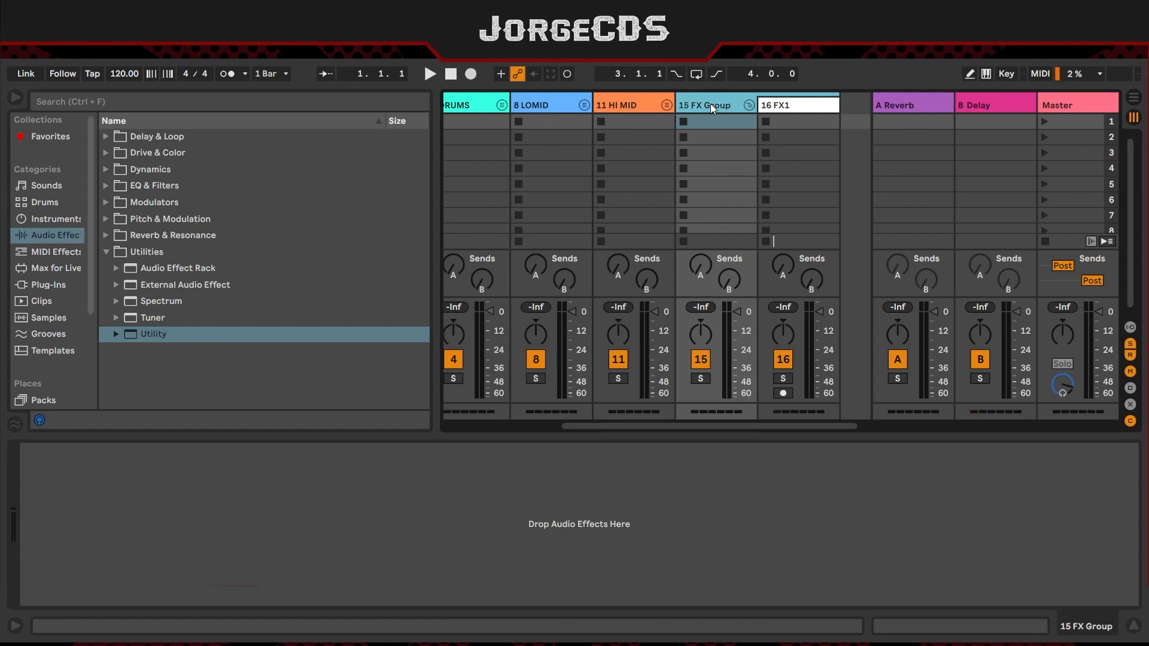
Step: Add two audio tracks after FX1 inside the FX Group and name them Riser and Lazer Gun, with automatic numbering
click(799, 104)
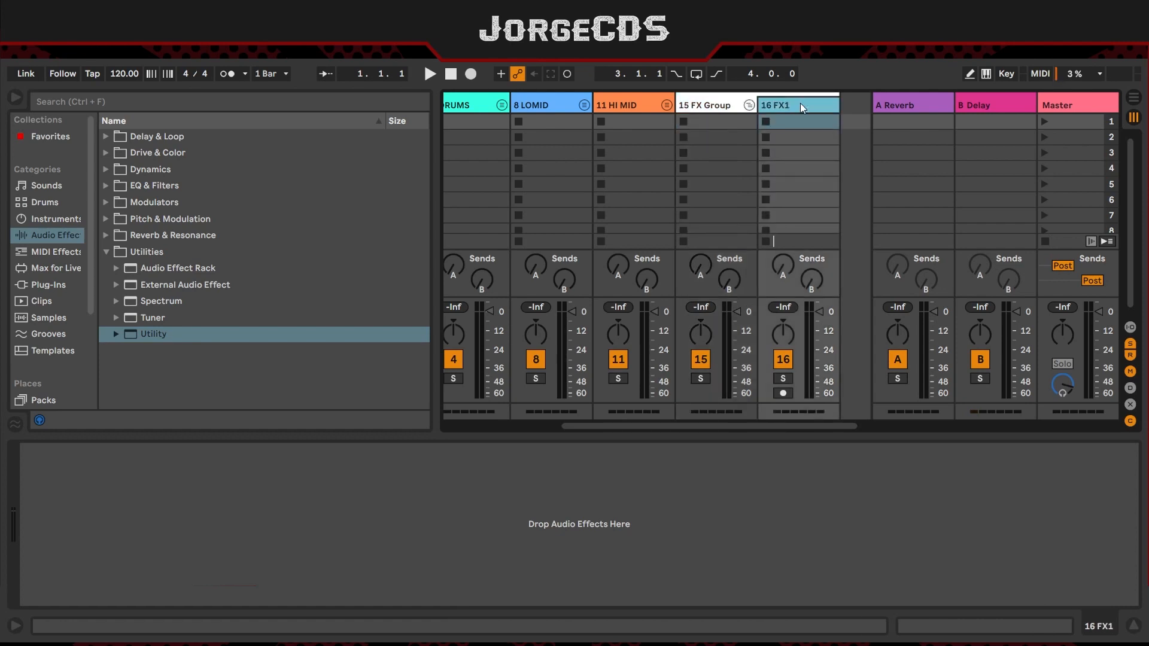
key(ctrl+t)
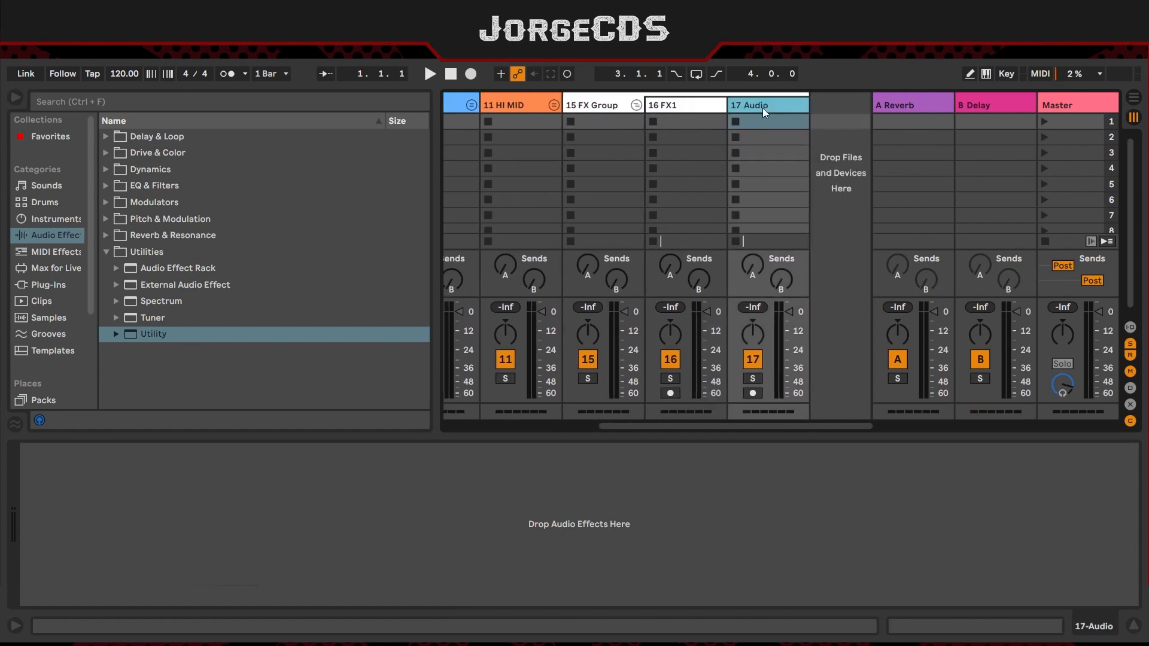
key(ctrl+t)
click(686, 104)
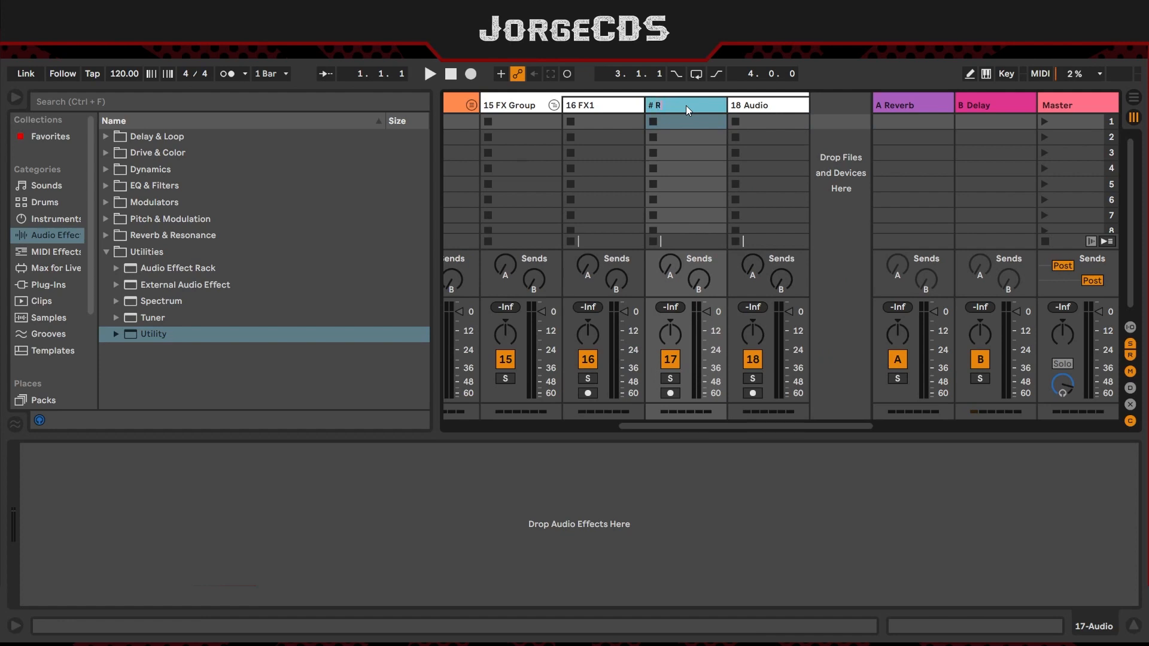
key(Tab)
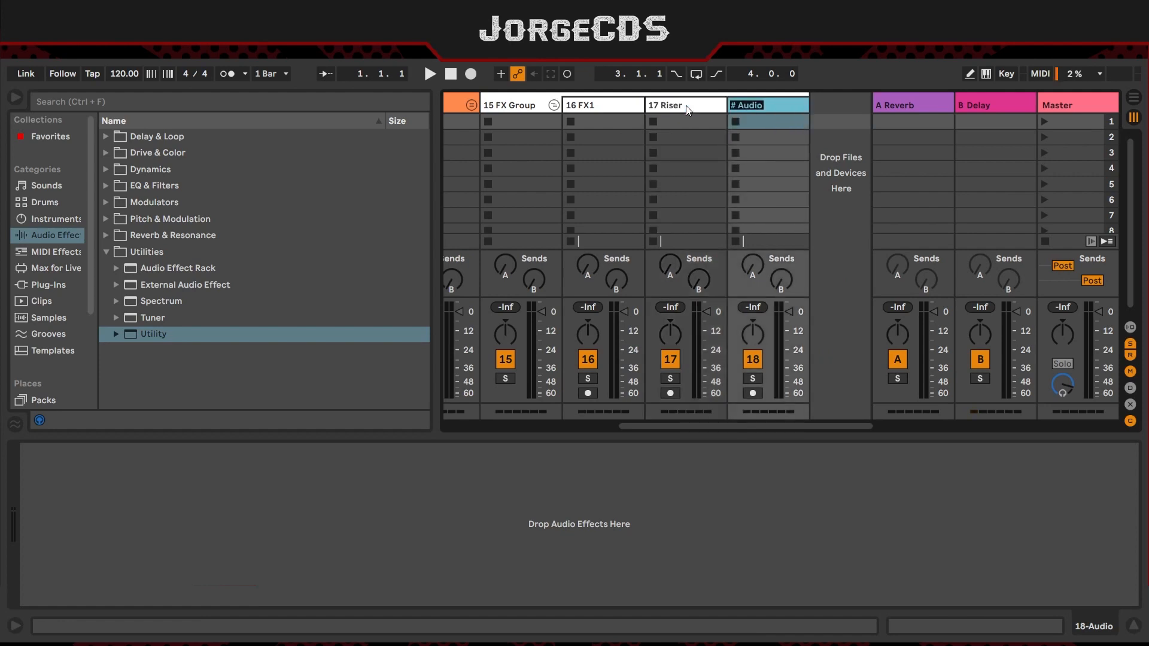
key(BackSpace)
text(Lazer Gun)
key(Return)
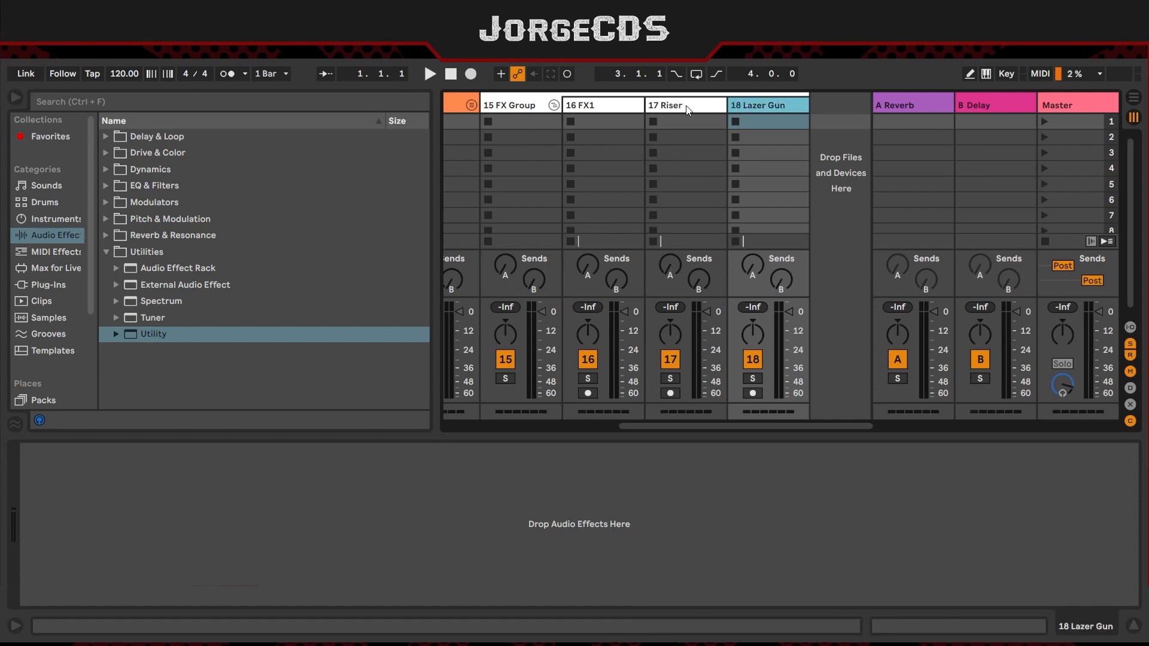
Step: Load an EQ Eight onto the FX Group track
scroll(676, 175, left, 2)
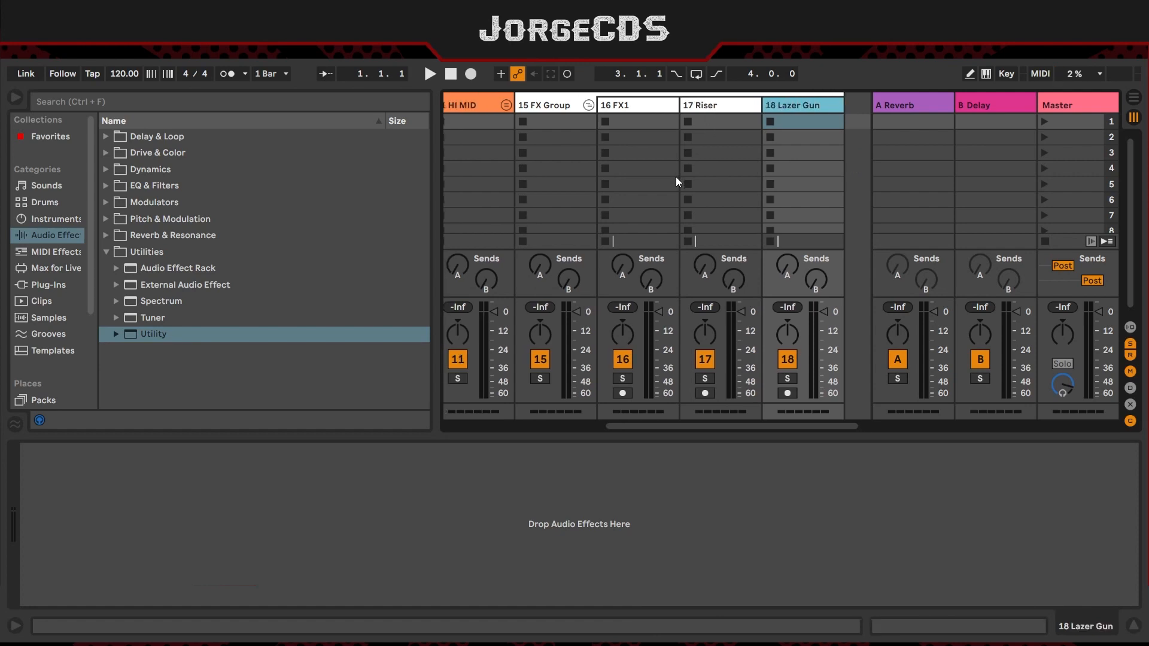
scroll(677, 179, left, 1)
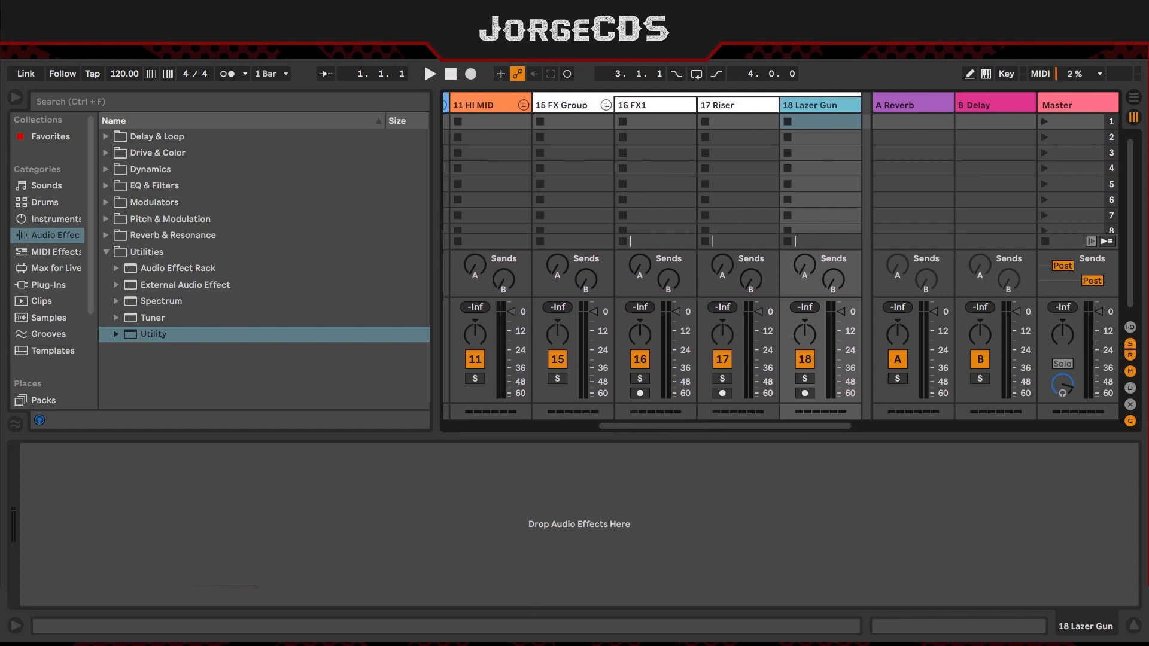
key(Left)
key(Left)
key(Left)
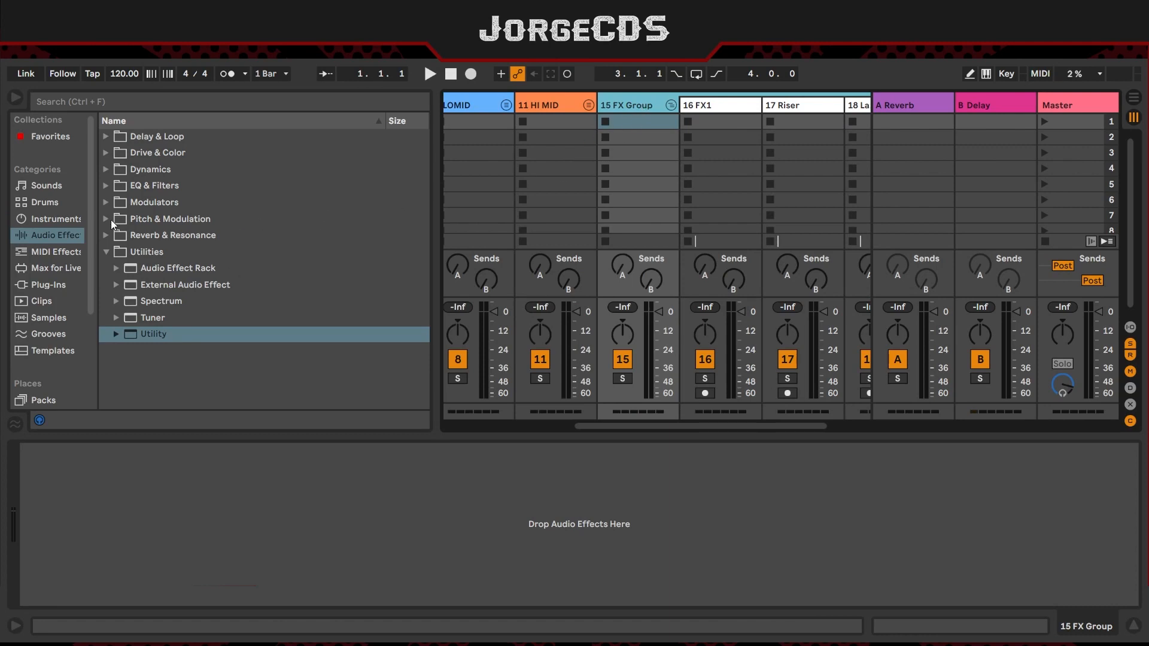
click(107, 186)
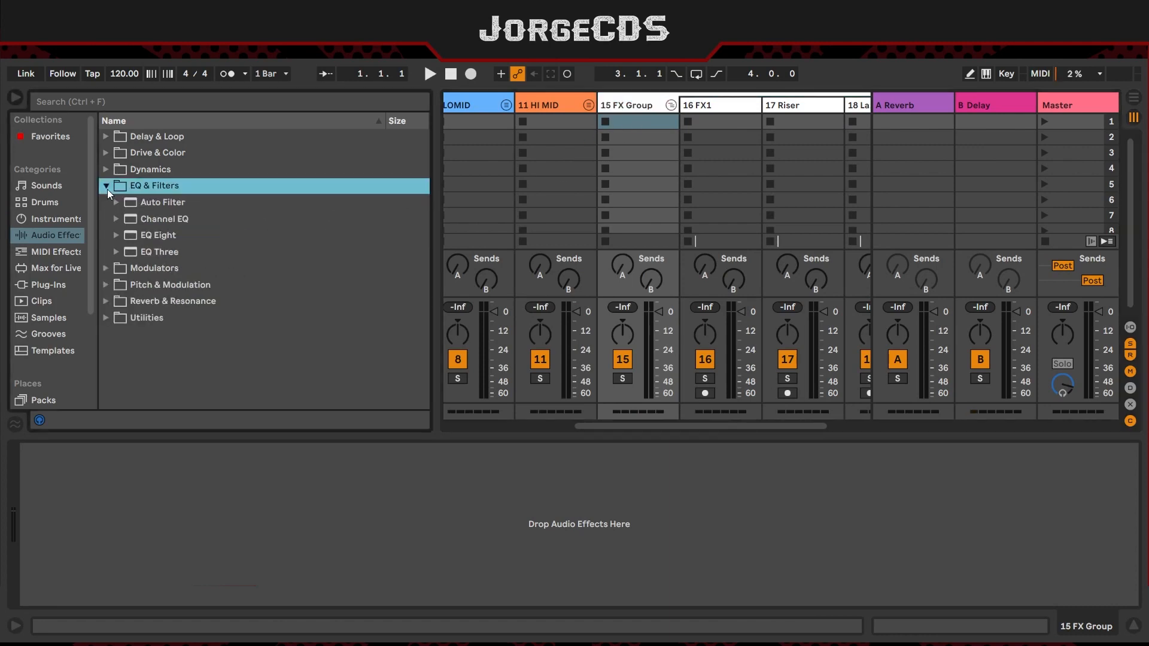
click(164, 237)
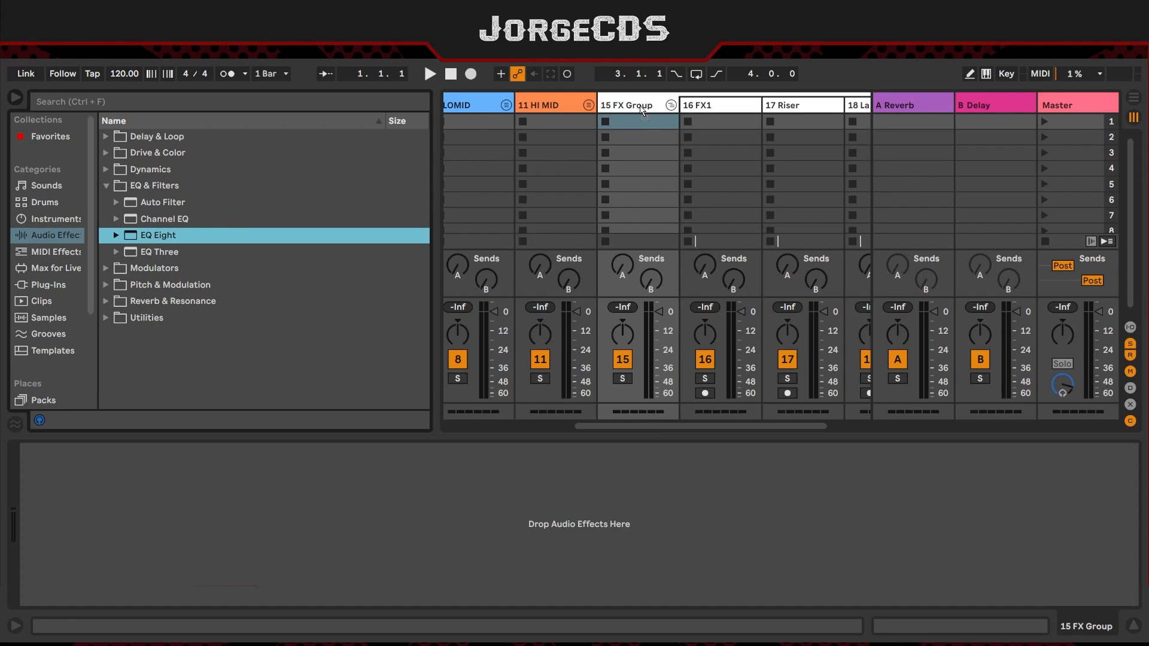
key(Return)
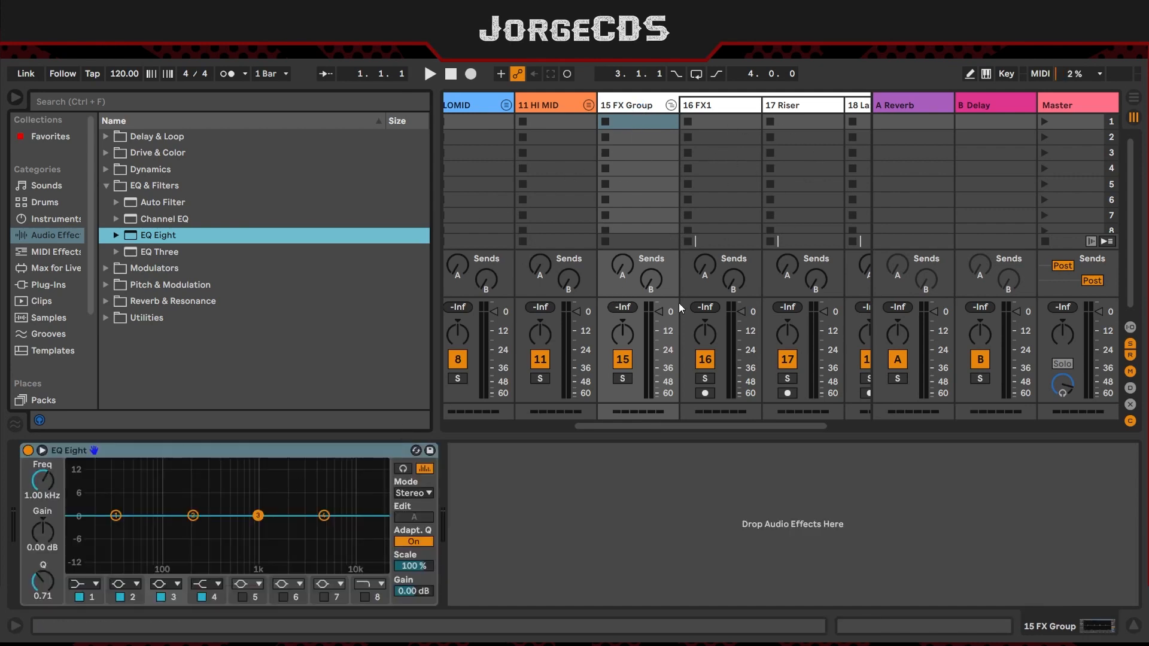
click(670, 105)
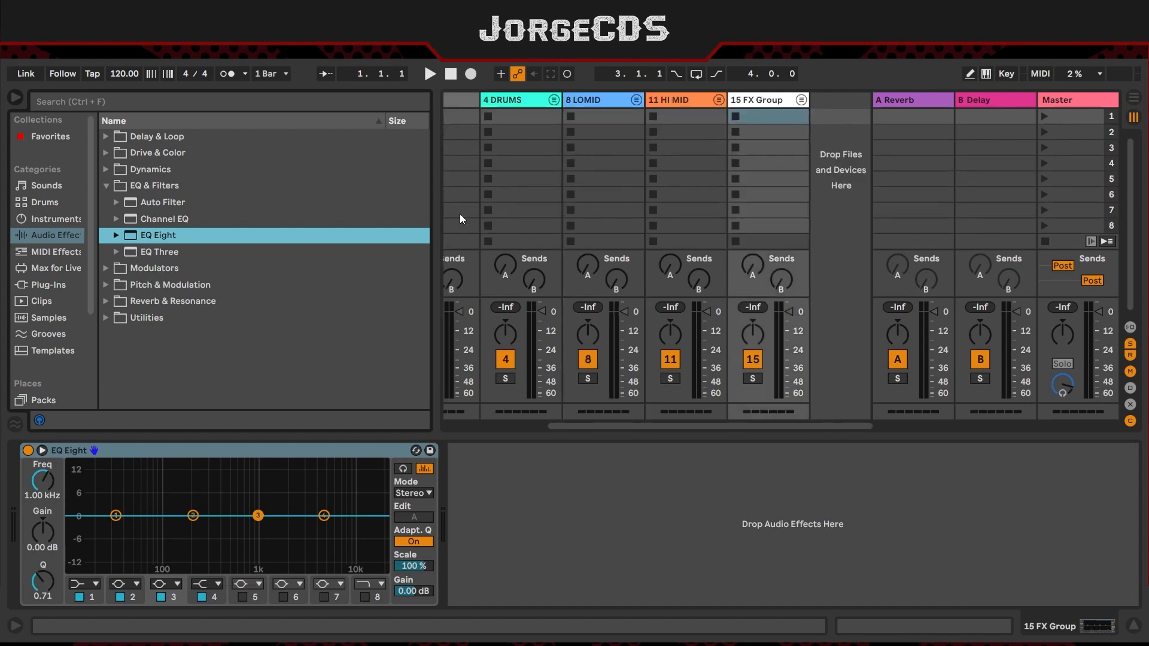
mouse_move(679, 426)
mouse_down()
mouse_move(654, 426)
mouse_move(665, 426)
mouse_up()
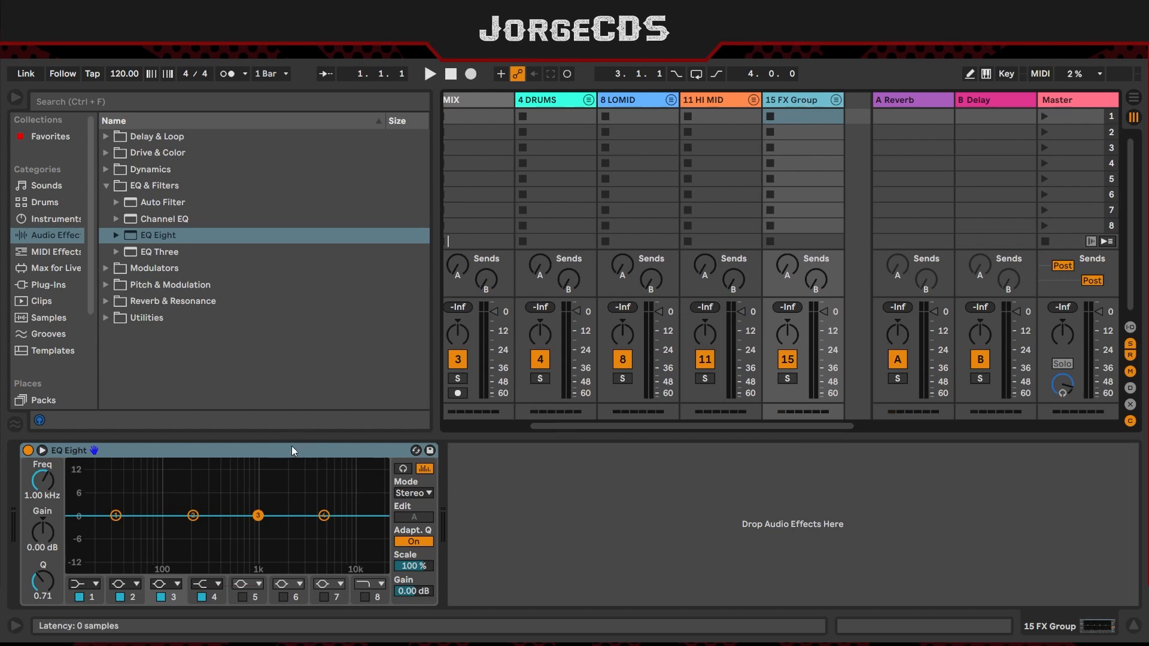
click(836, 101)
scroll(783, 183, right, 5)
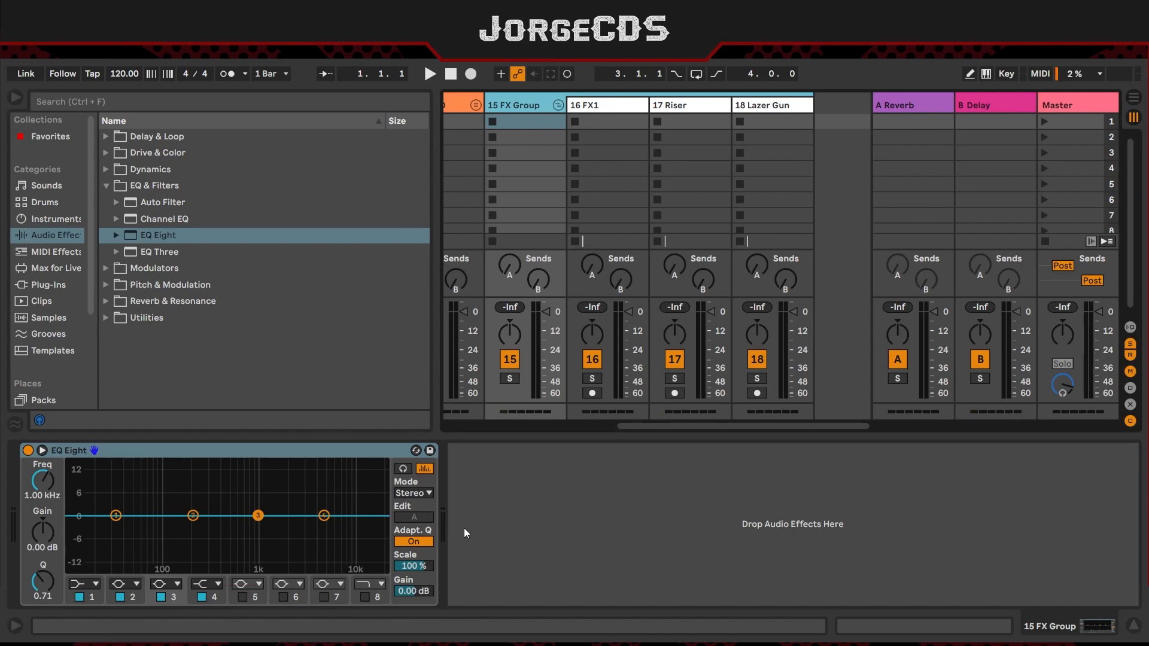
Step: Shape the FX Group's EQ Eight: deep low-shelf cut on band 1, band 3 at -1.86 dB and 1.04 kHz, band 4 at 2.36 dB and 3.59 kHz
click(144, 449)
drag(116, 517, 243, 542)
drag(320, 529, 310, 507)
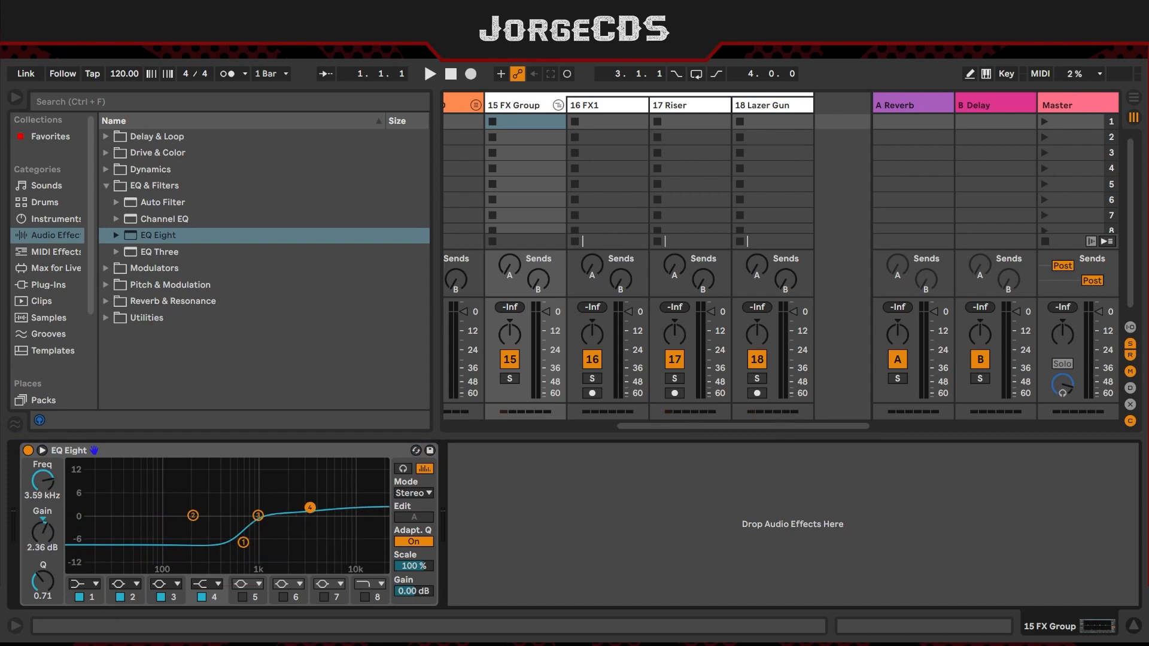
drag(258, 515, 259, 525)
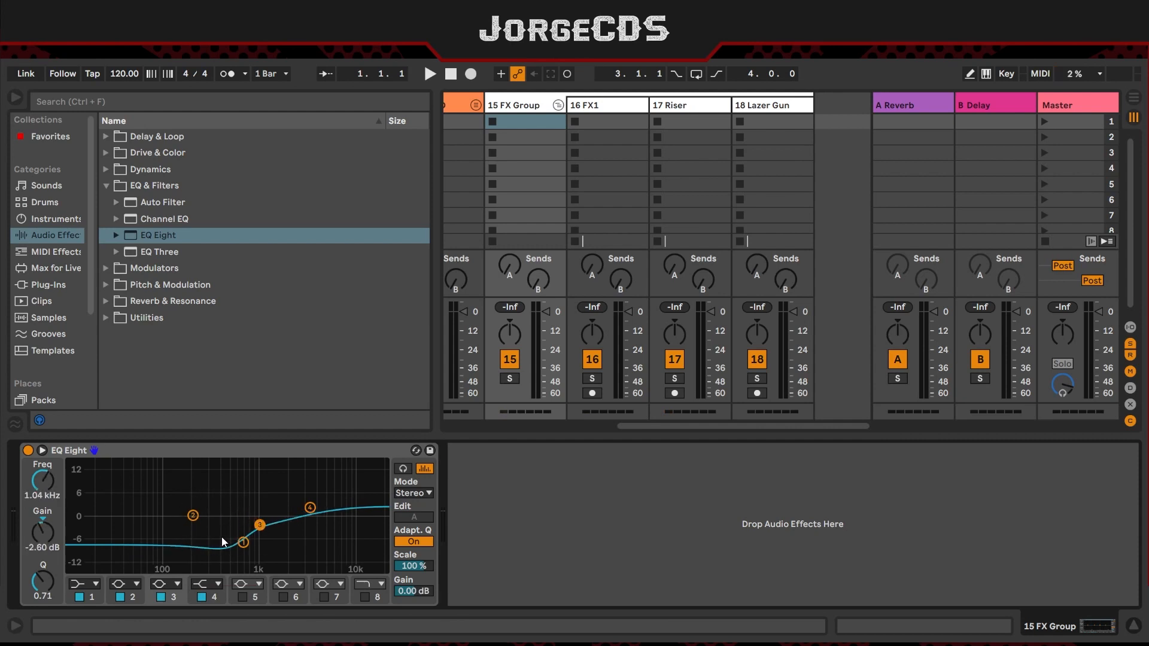
drag(249, 532, 249, 530)
Step: Add a Compressor after the EQ Eight on the FX Group and rename it Sidechain
click(107, 170)
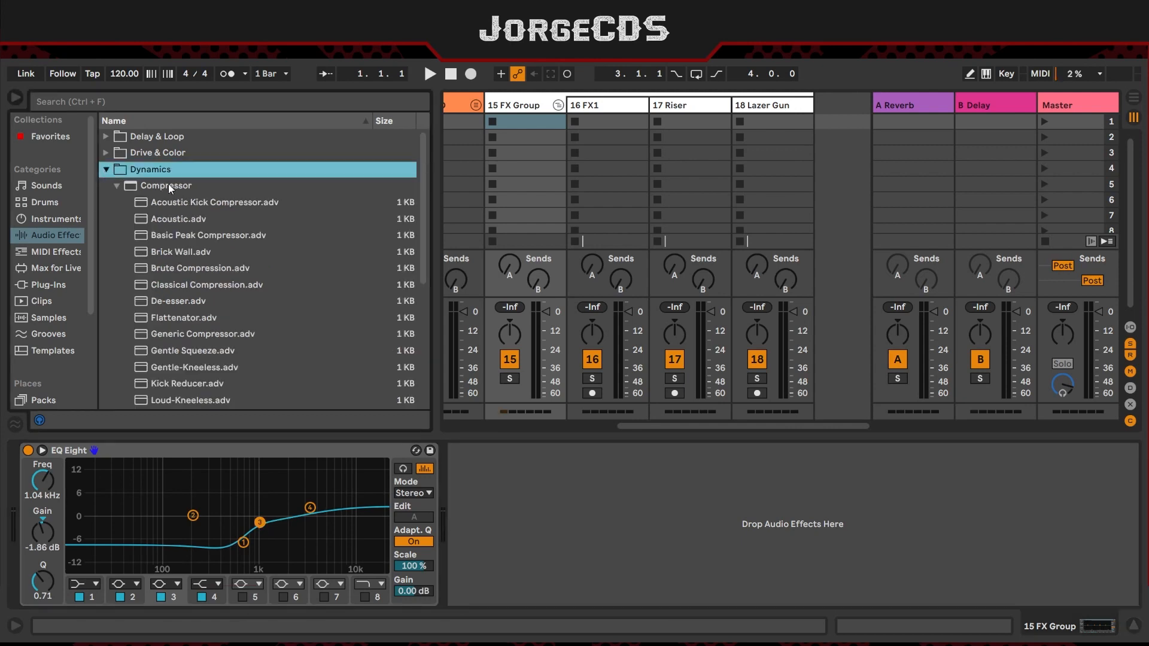
drag(168, 187, 518, 486)
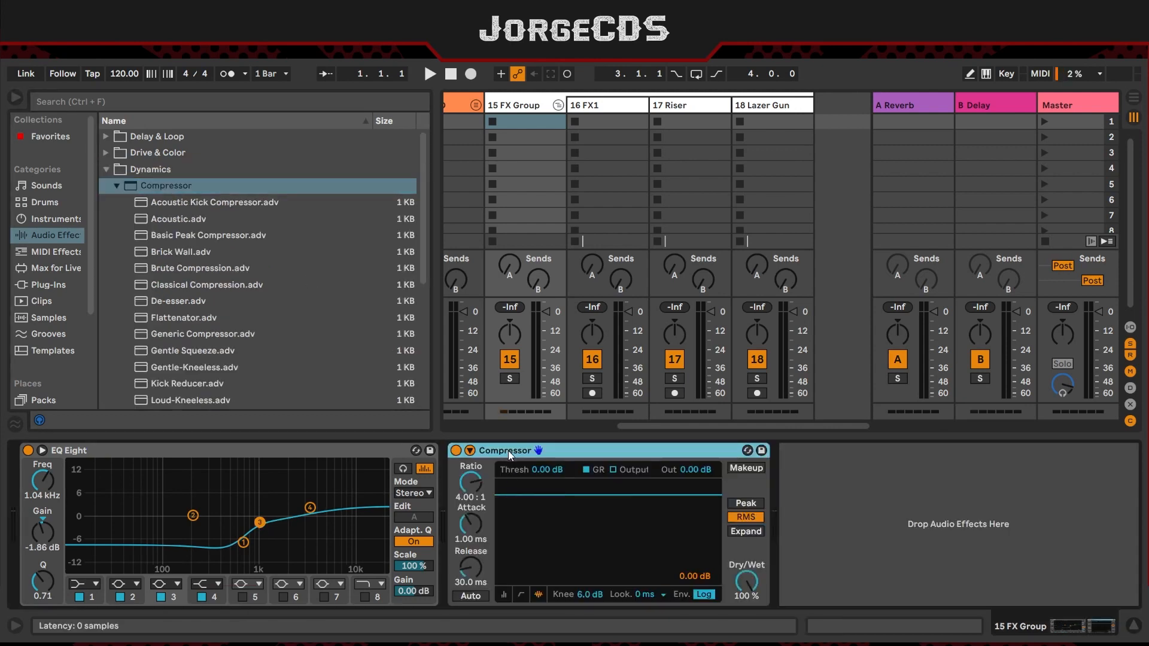
key(ctrl+r)
text(Sidech)
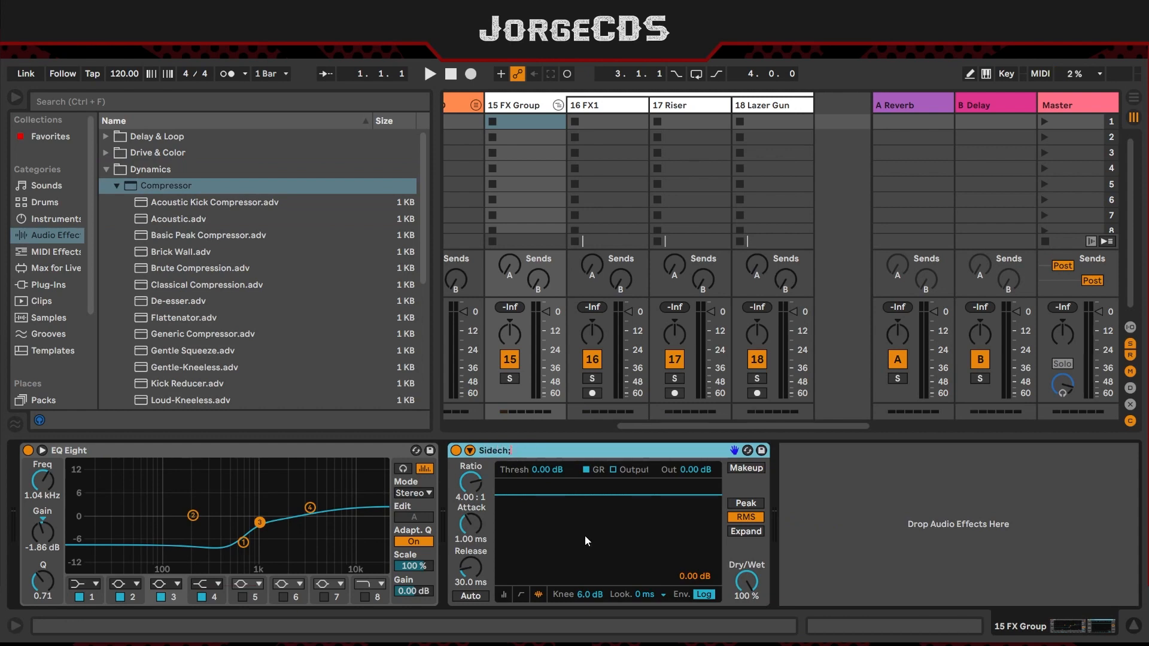
text(ain)
key(Return)
click(267, 451)
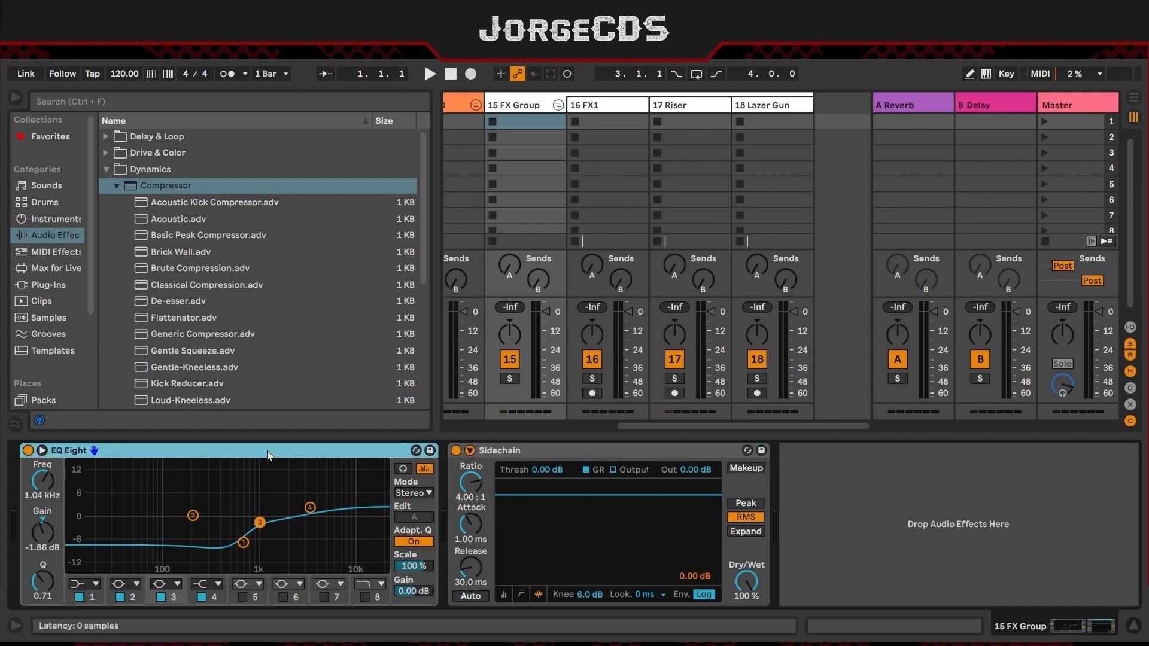
click(615, 454)
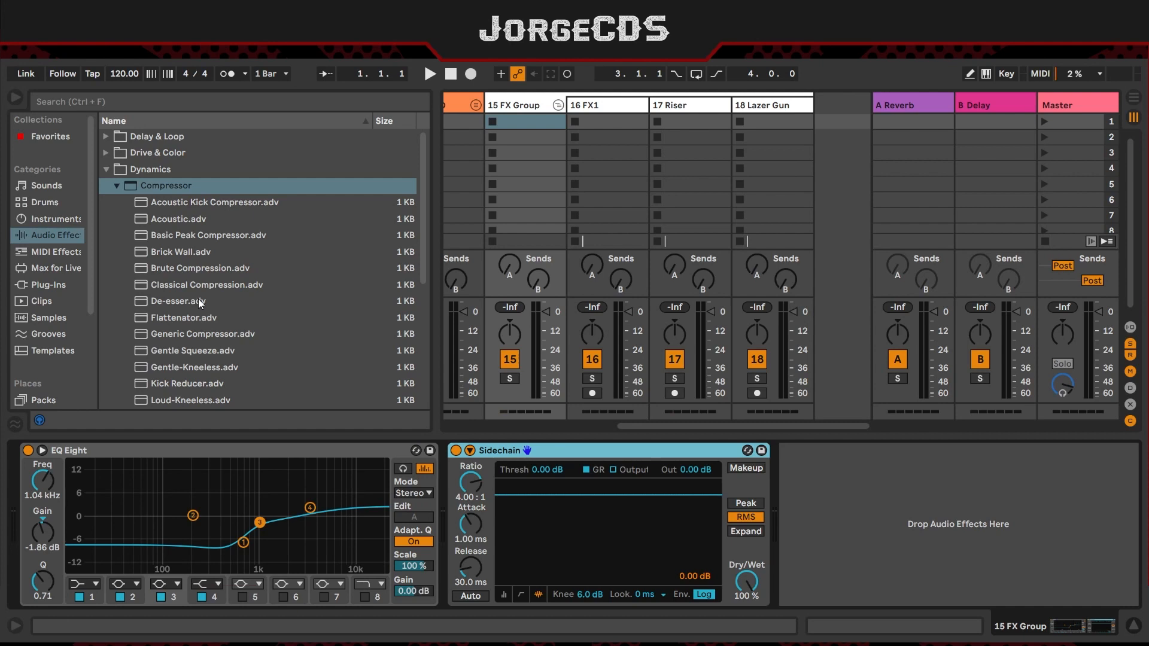
Step: Insert a Glue Compressor before the EQ Eight on the FX Group and lower its Threshold to -6.03 dB
click(106, 171)
click(106, 170)
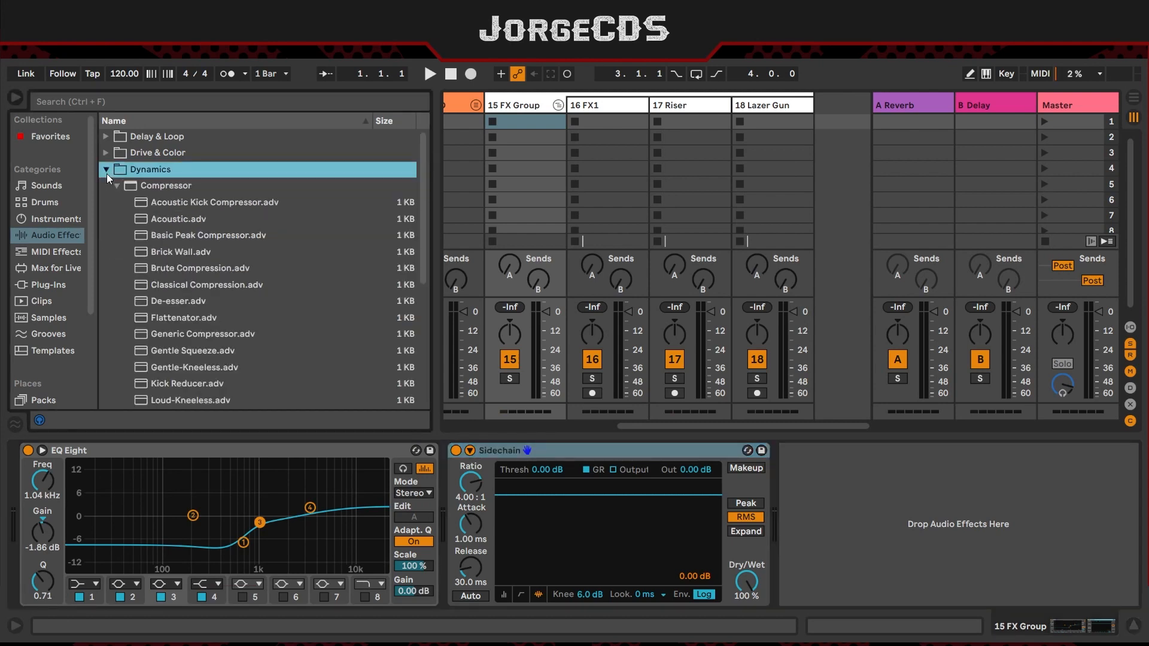
click(116, 186)
click(114, 221)
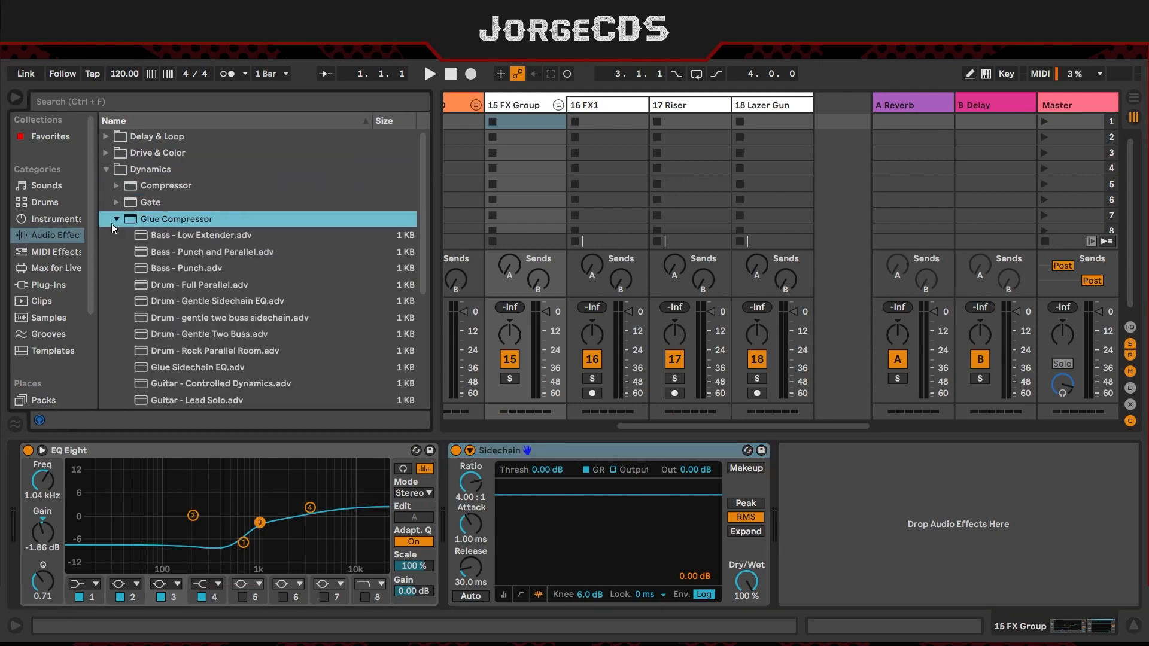
drag(189, 221, 36, 503)
drag(125, 573, 126, 598)
Step: Load the Mastering - Catch Peaks preset into the FX Group's Glue Compressor and lower its Threshold beyond -8.89 dB
scroll(209, 350, down, 5)
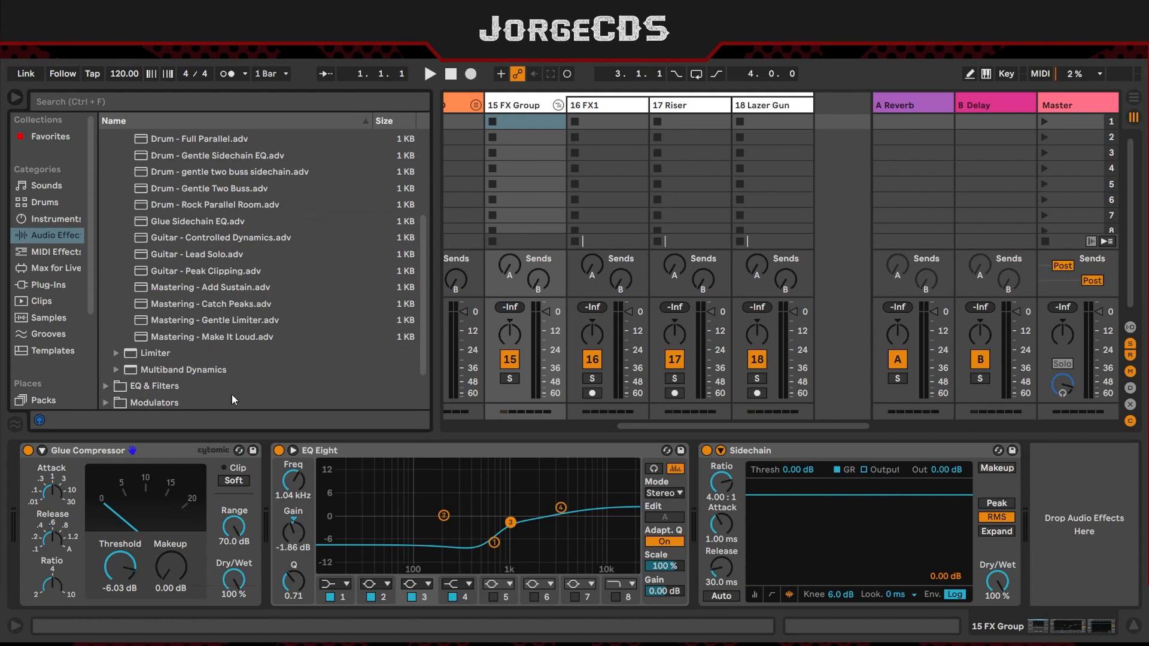
click(239, 450)
scroll(250, 347, down, 5)
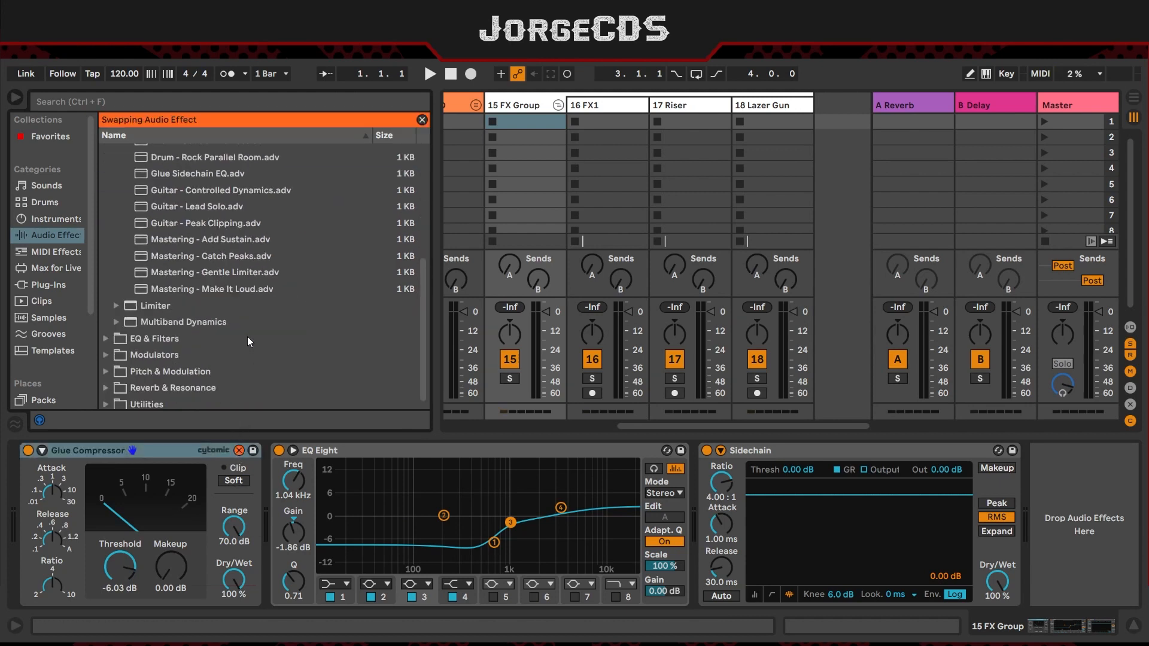
click(240, 260)
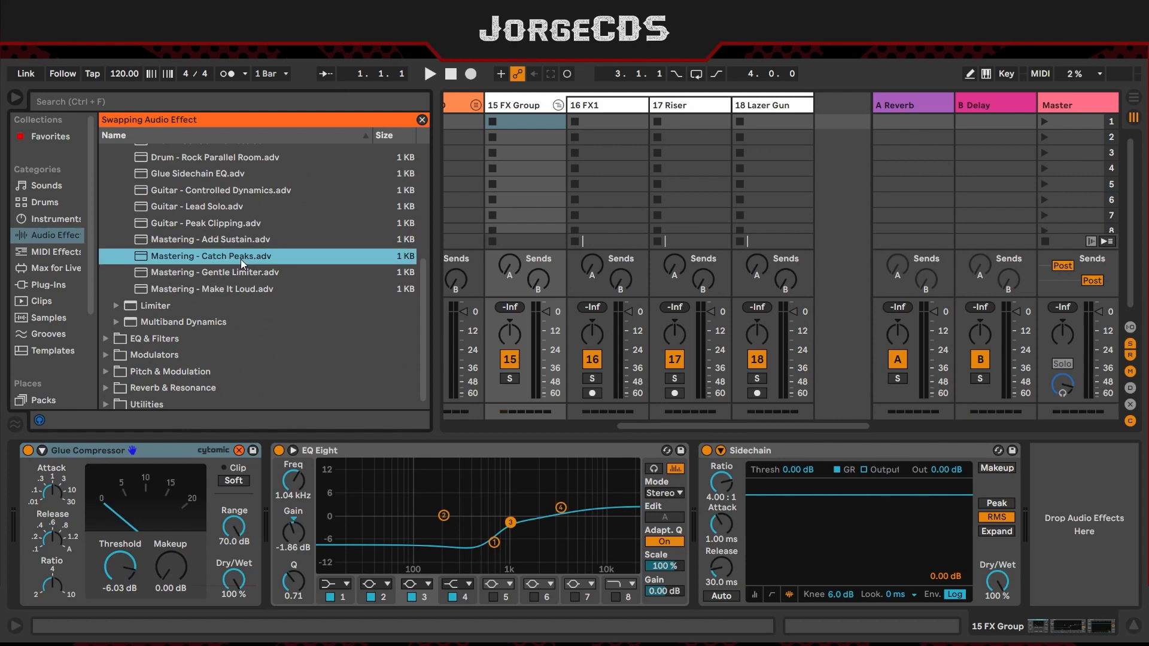
double_click(243, 259)
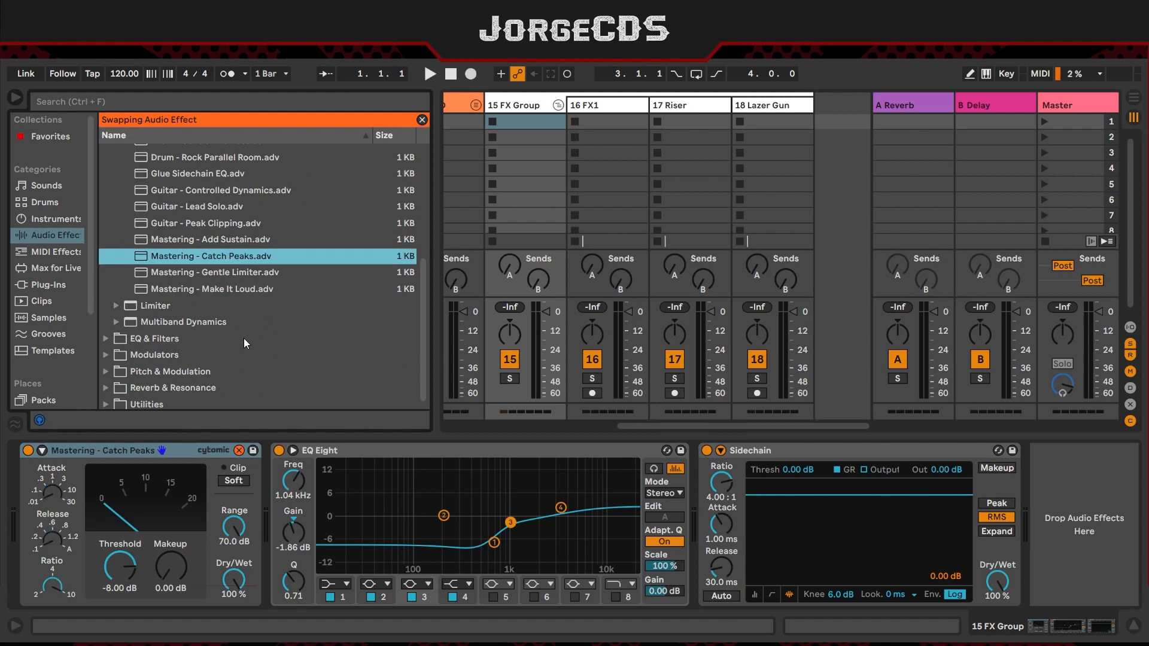
click(238, 451)
mouse_move(125, 574)
mouse_down()
mouse_move(126, 591)
mouse_move(125, 551)
mouse_move(126, 580)
mouse_up()
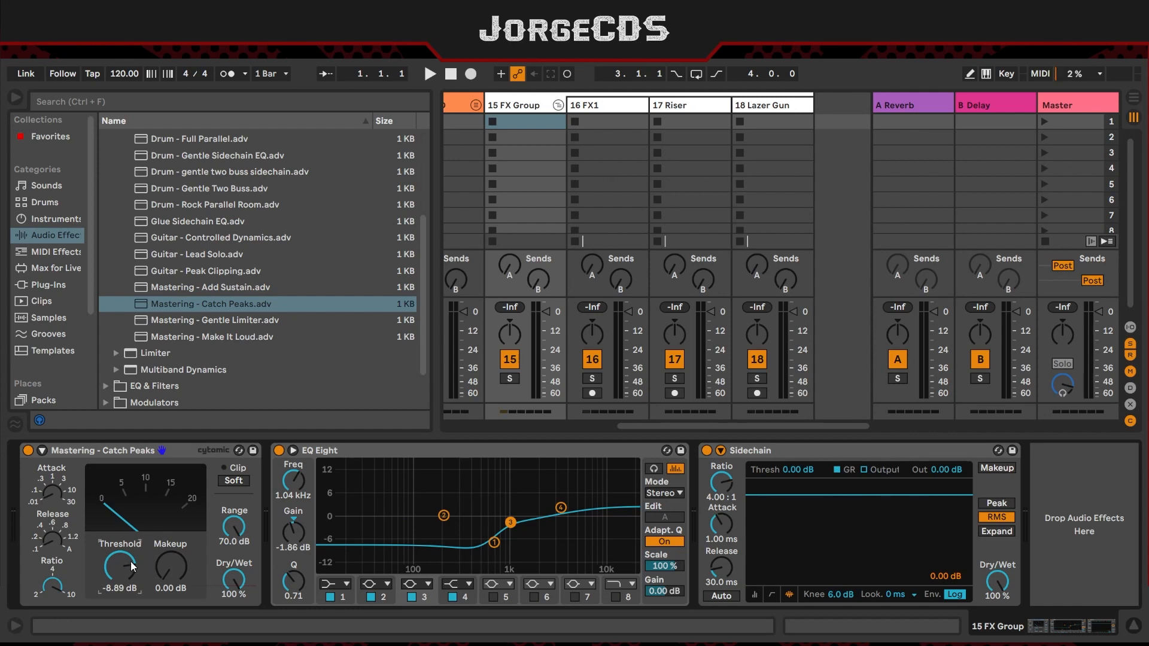
drag(133, 566, 132, 595)
Step: Review the devices on the A Reverb and B Delay return tracks
click(903, 106)
click(975, 101)
click(922, 105)
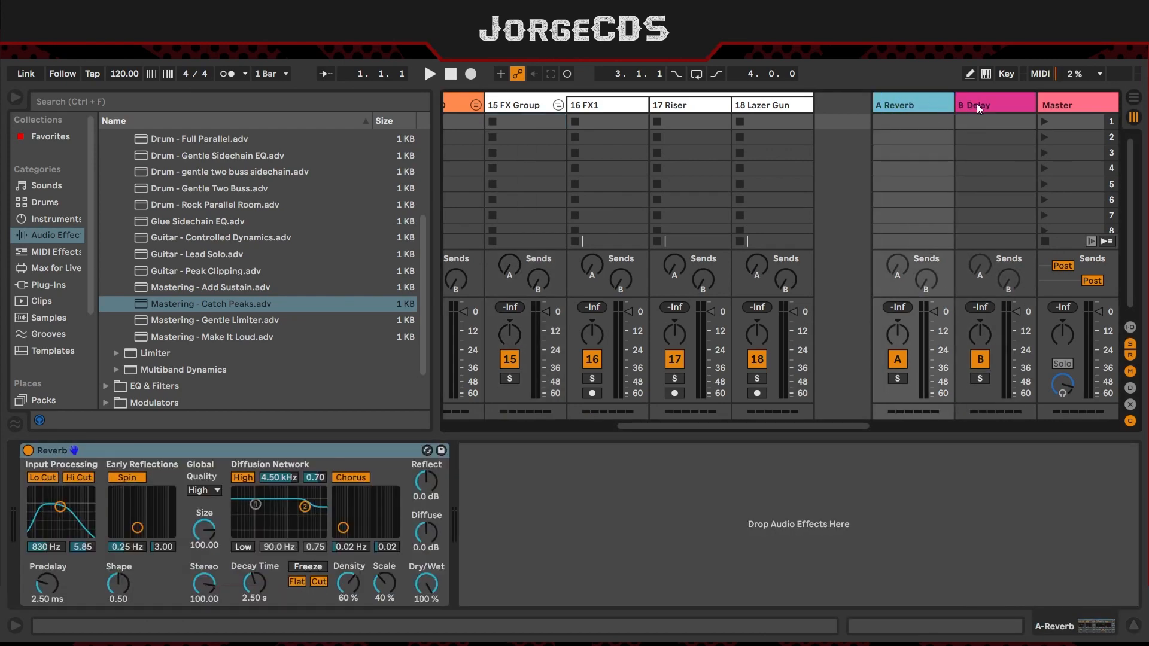
click(977, 104)
click(904, 104)
click(990, 104)
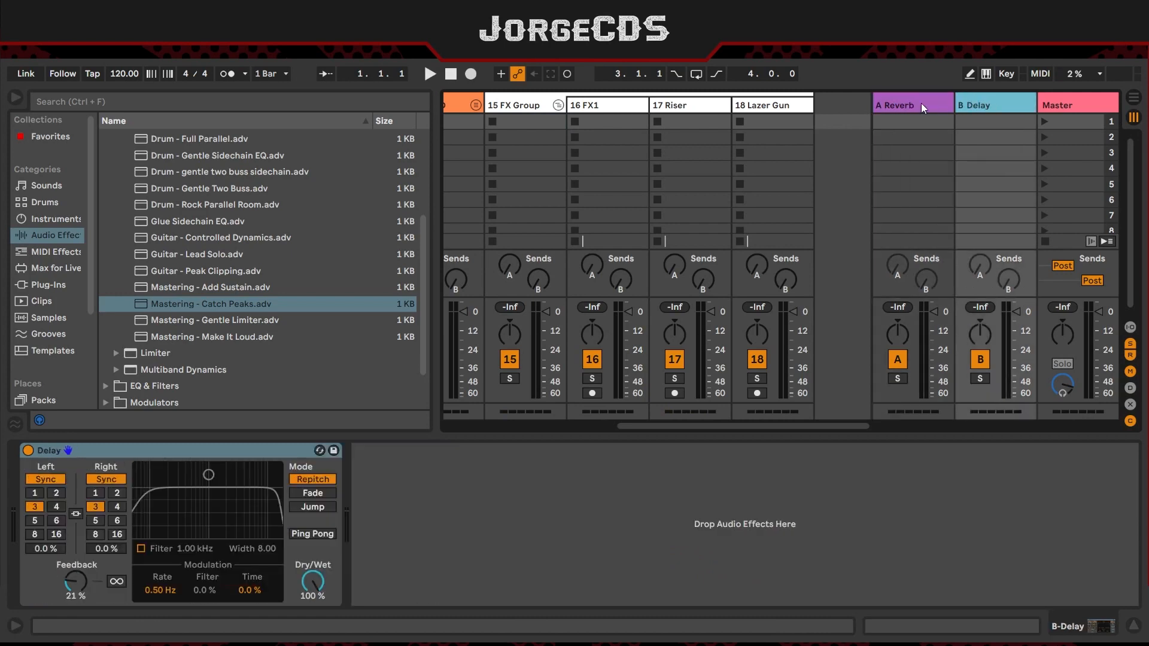
Step: Compare the Reverb and Delay settings on the return tracks and check the Master track's device chain
click(921, 103)
click(978, 102)
click(914, 105)
click(978, 105)
click(899, 109)
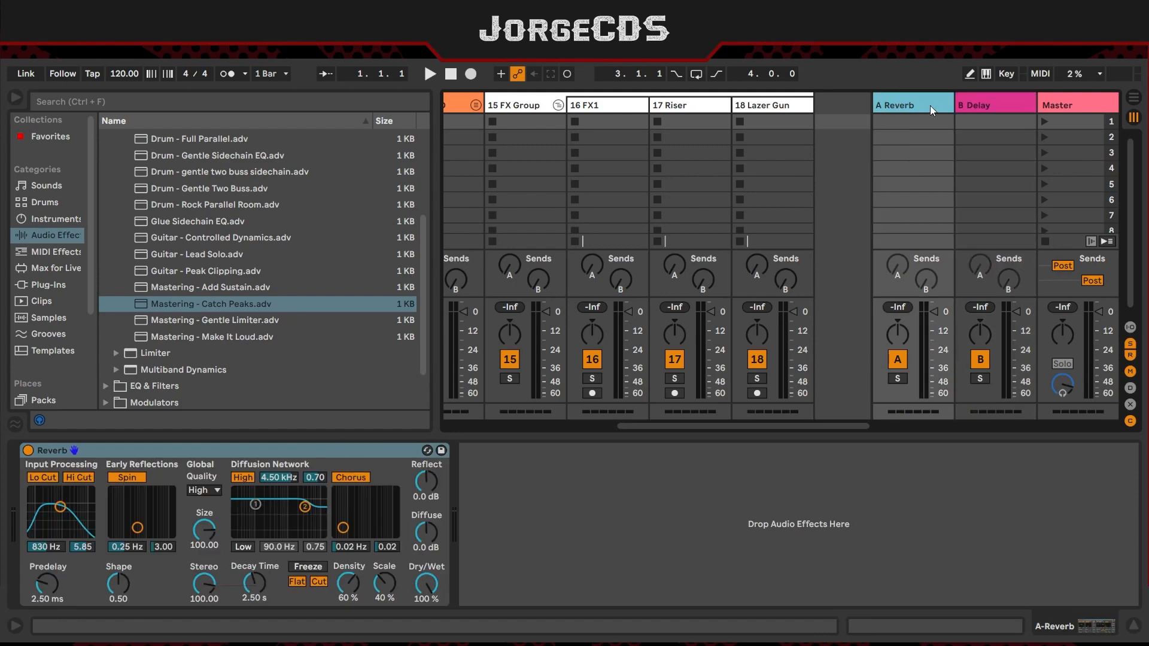
click(986, 106)
click(921, 106)
click(968, 106)
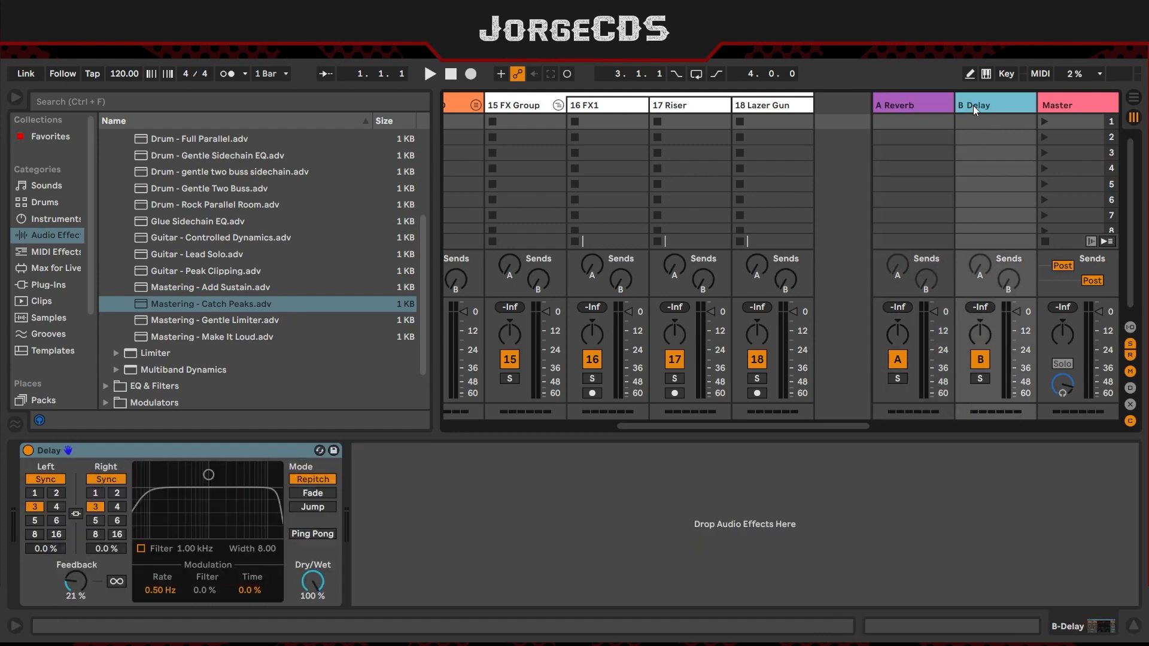
click(1070, 105)
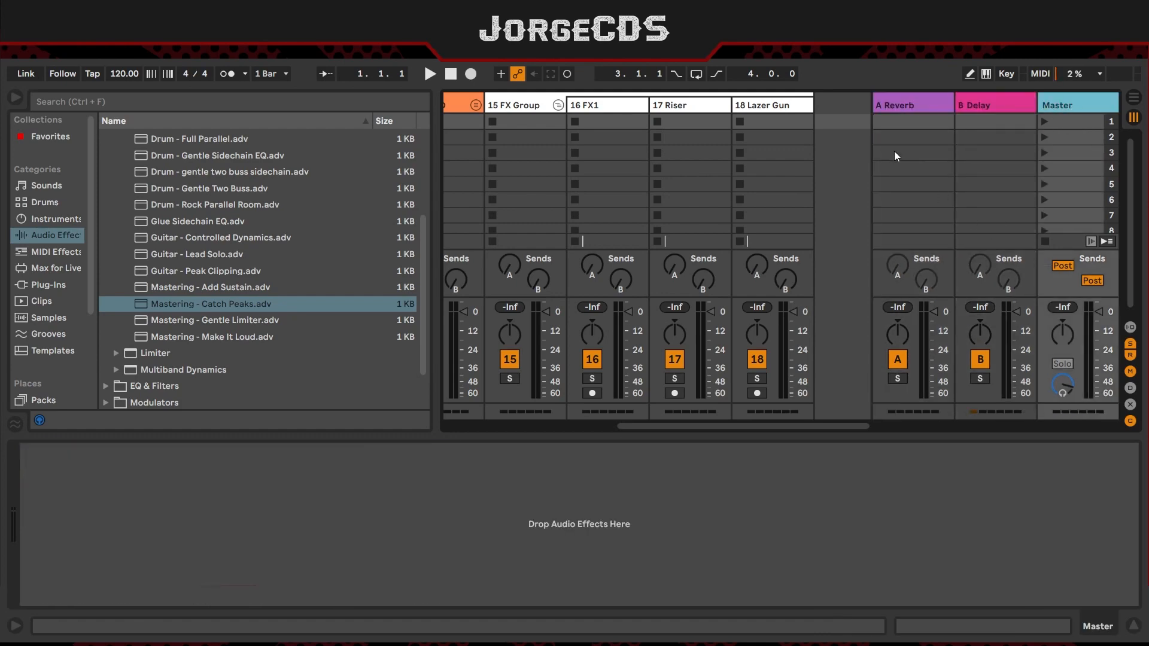
click(909, 106)
click(993, 105)
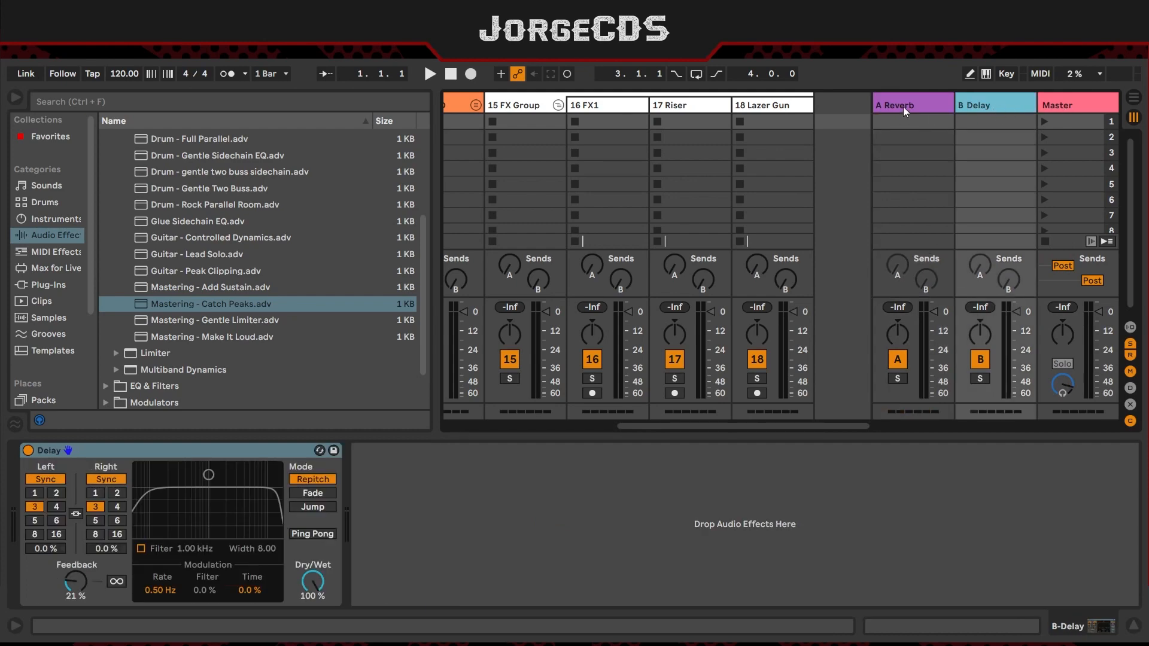
click(903, 107)
click(993, 103)
Step: Add a Glue Compressor to the Master track and place a Utility after it
click(1074, 103)
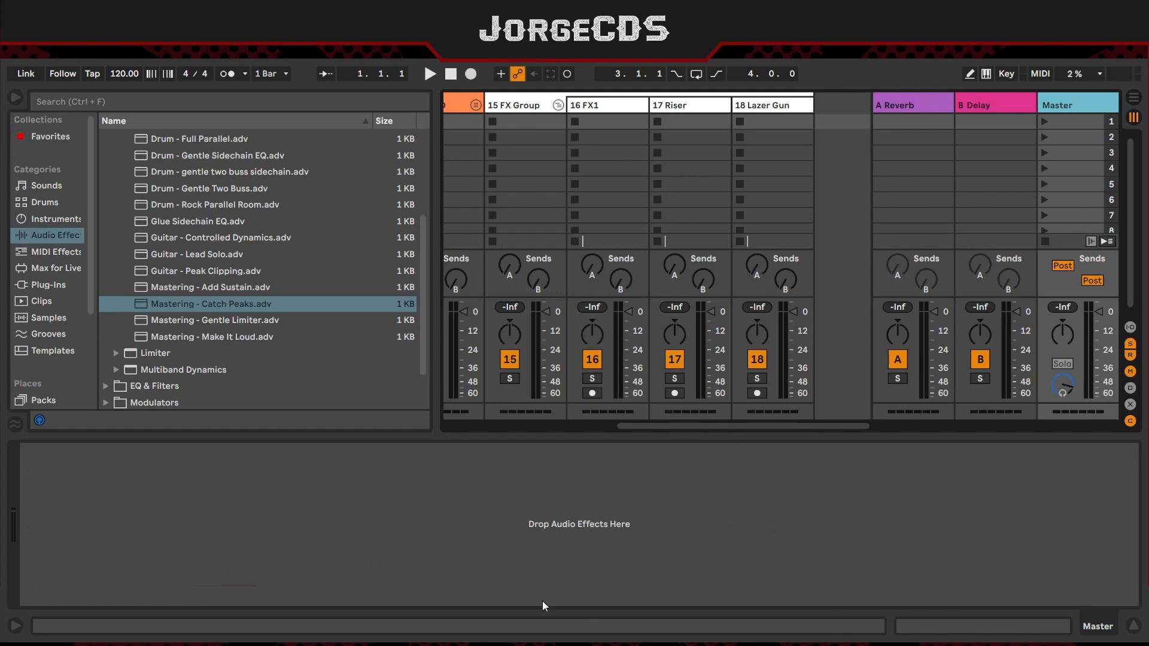
scroll(183, 316, up, 3)
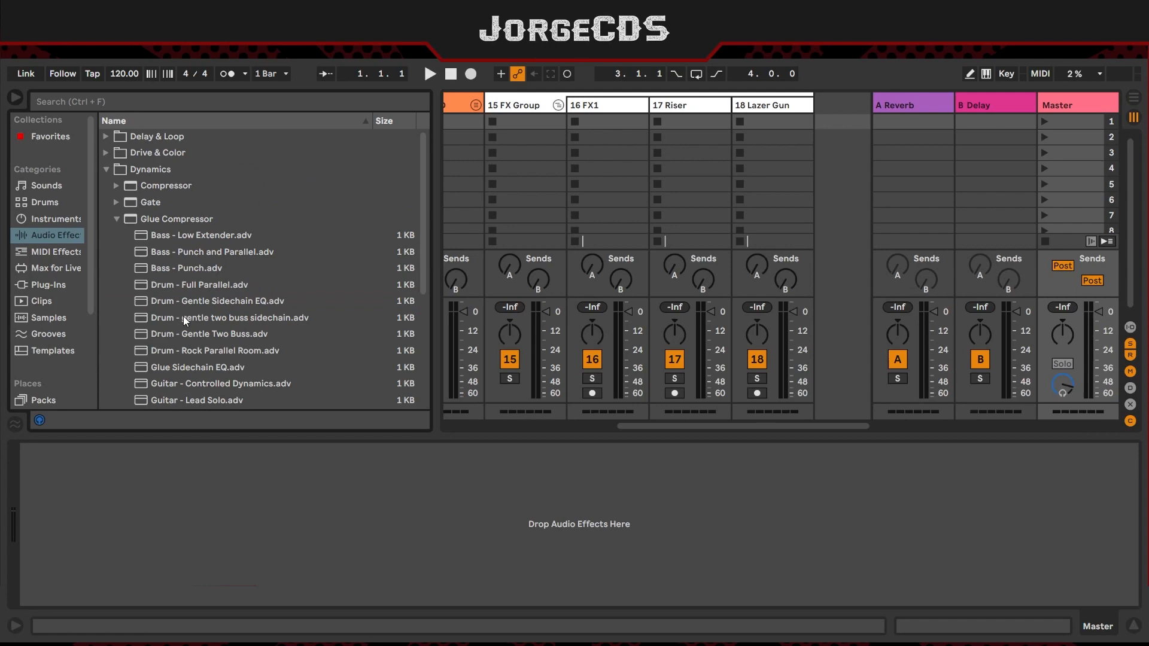
click(189, 222)
drag(1081, 134, 1076, 139)
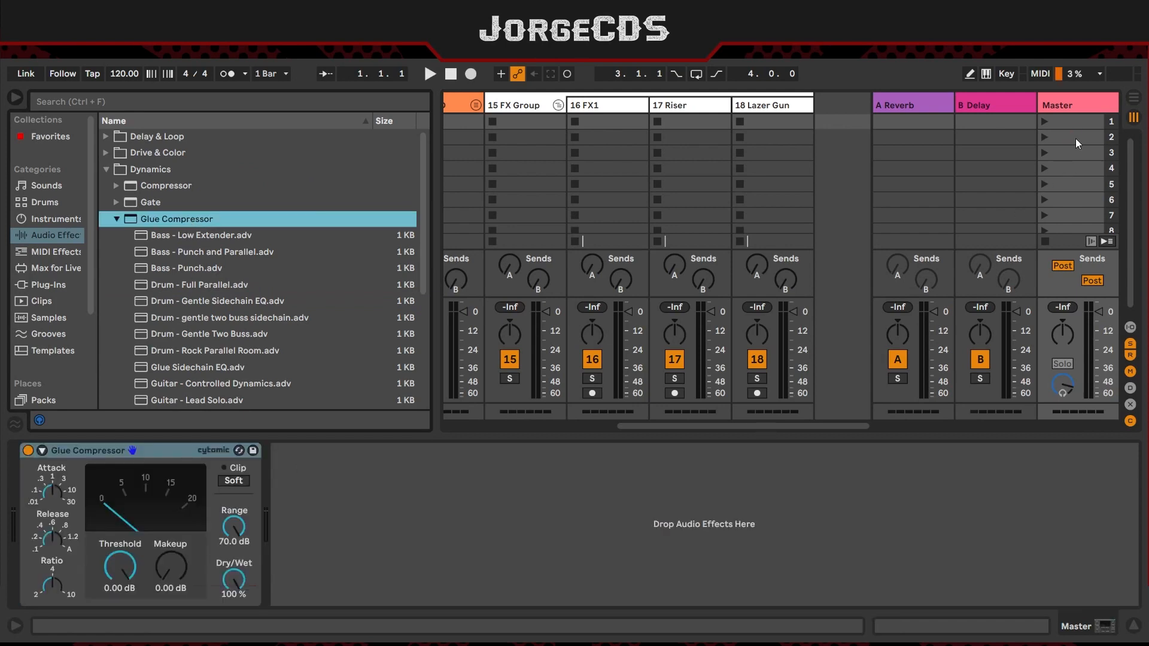
click(105, 169)
click(105, 251)
drag(162, 339, 324, 505)
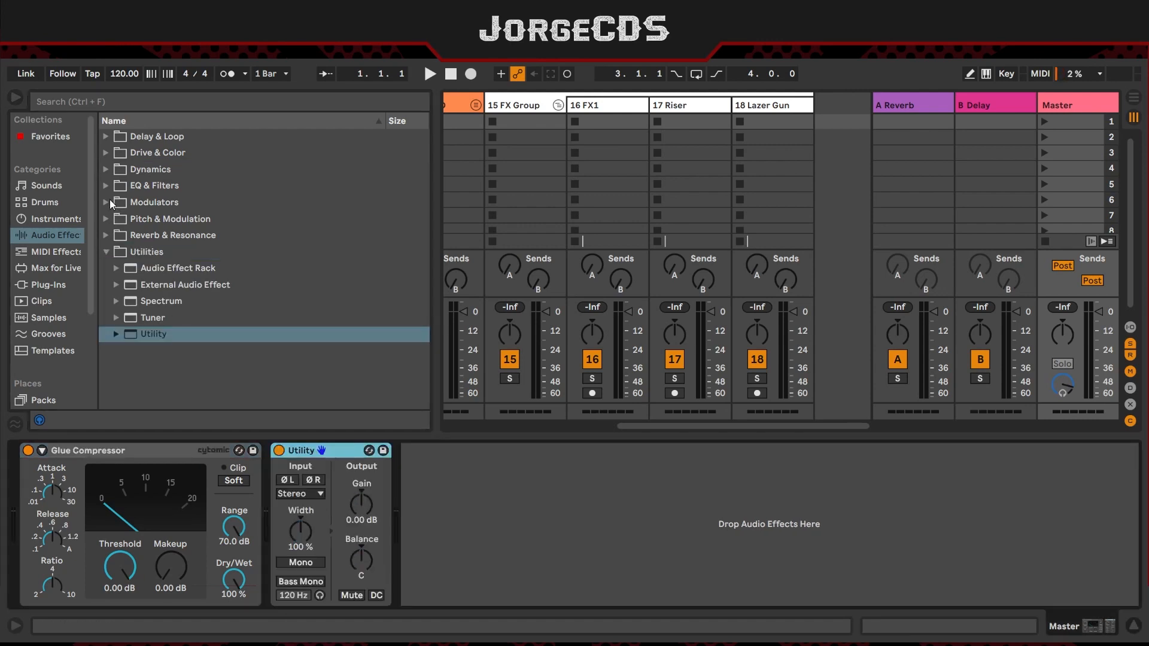
Step: Add a Limiter after the Utility on the Master track, followed by a Spectrum at the end of the chain
click(106, 169)
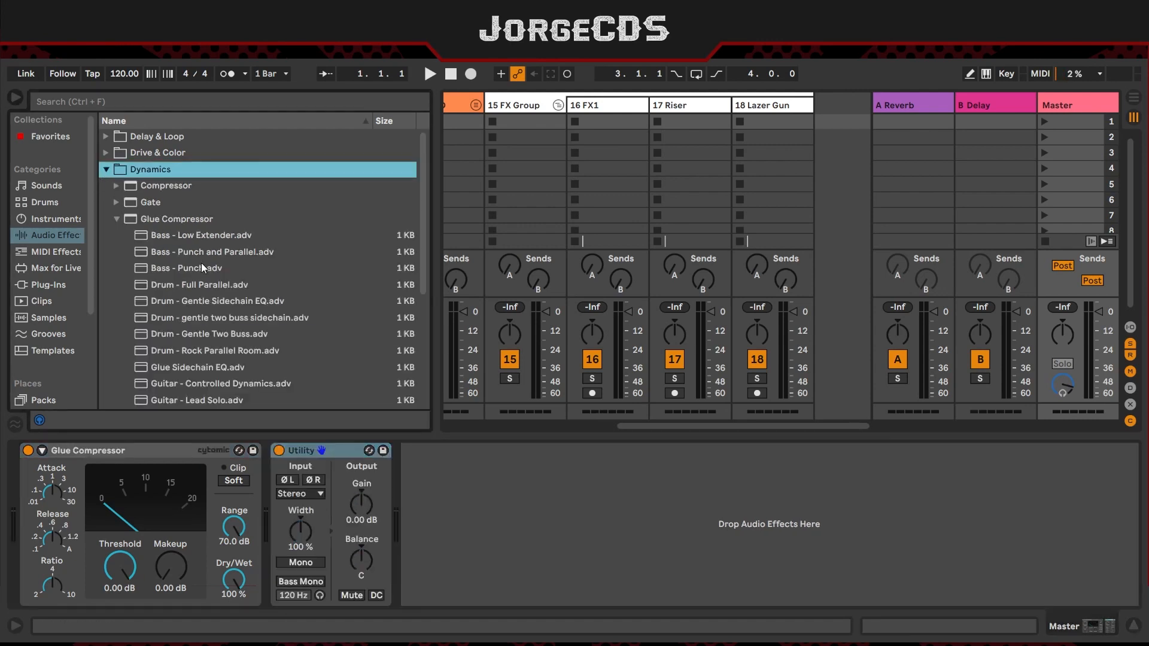
click(117, 219)
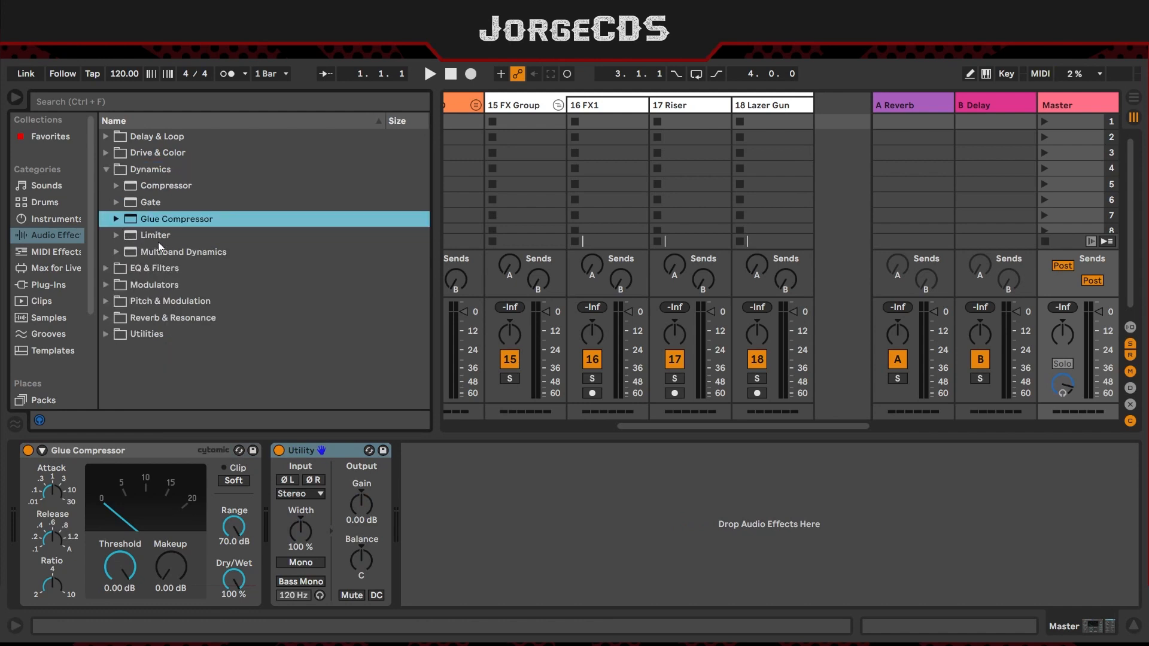
drag(158, 240, 445, 498)
drag(500, 558, 501, 559)
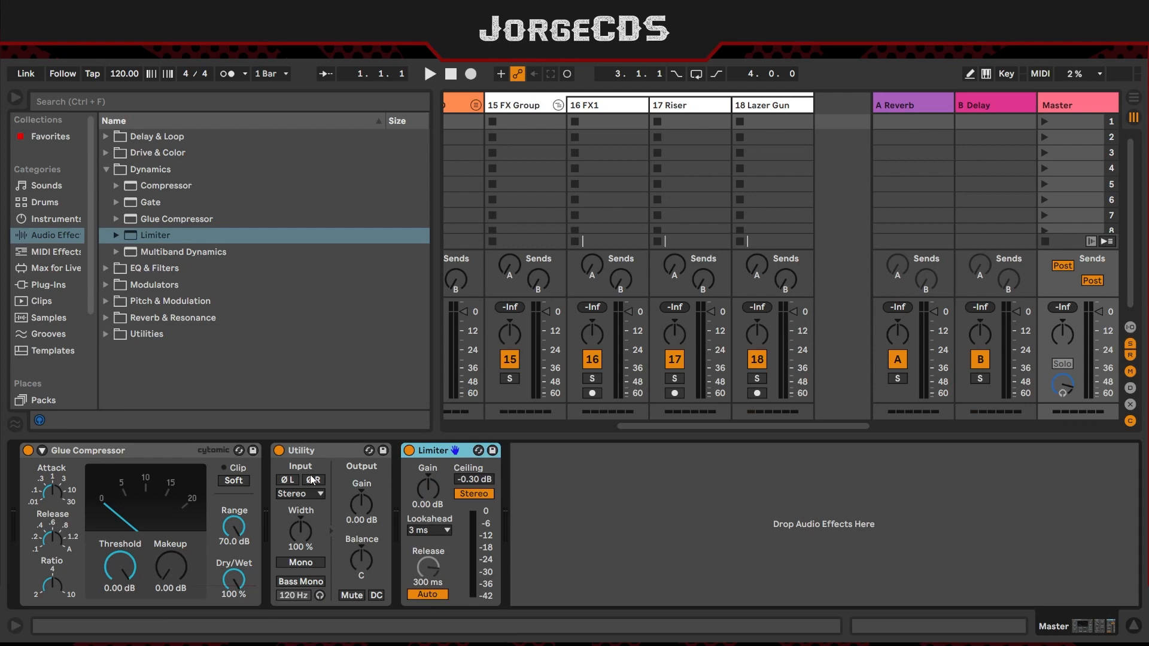
click(109, 335)
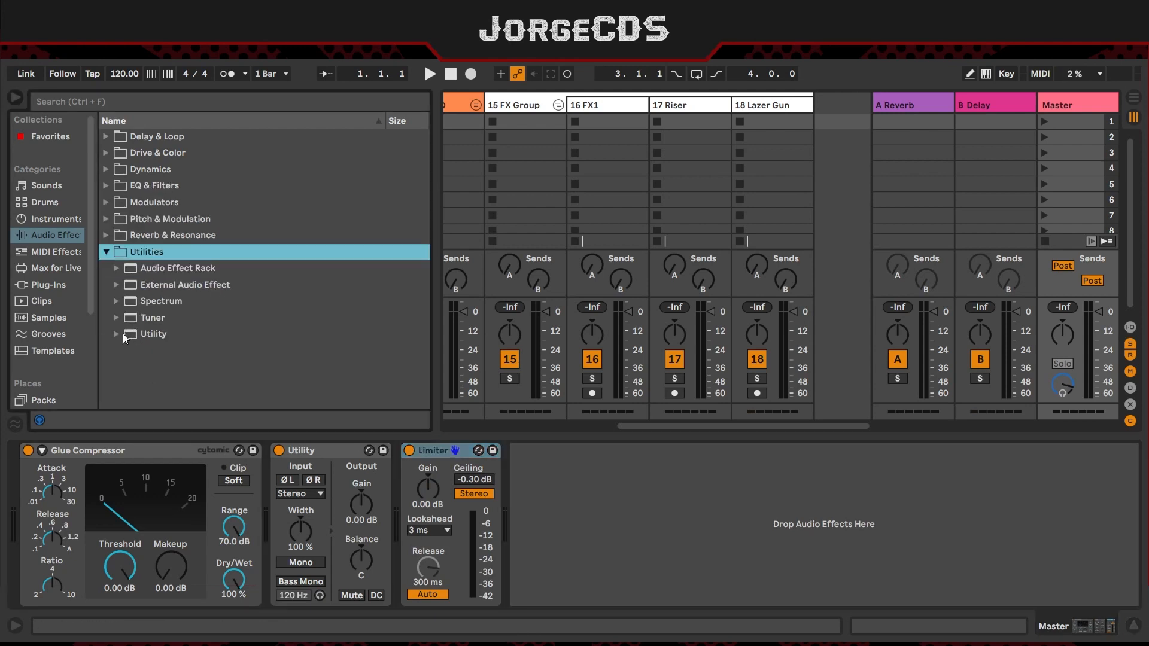
click(116, 301)
drag(183, 307, 603, 519)
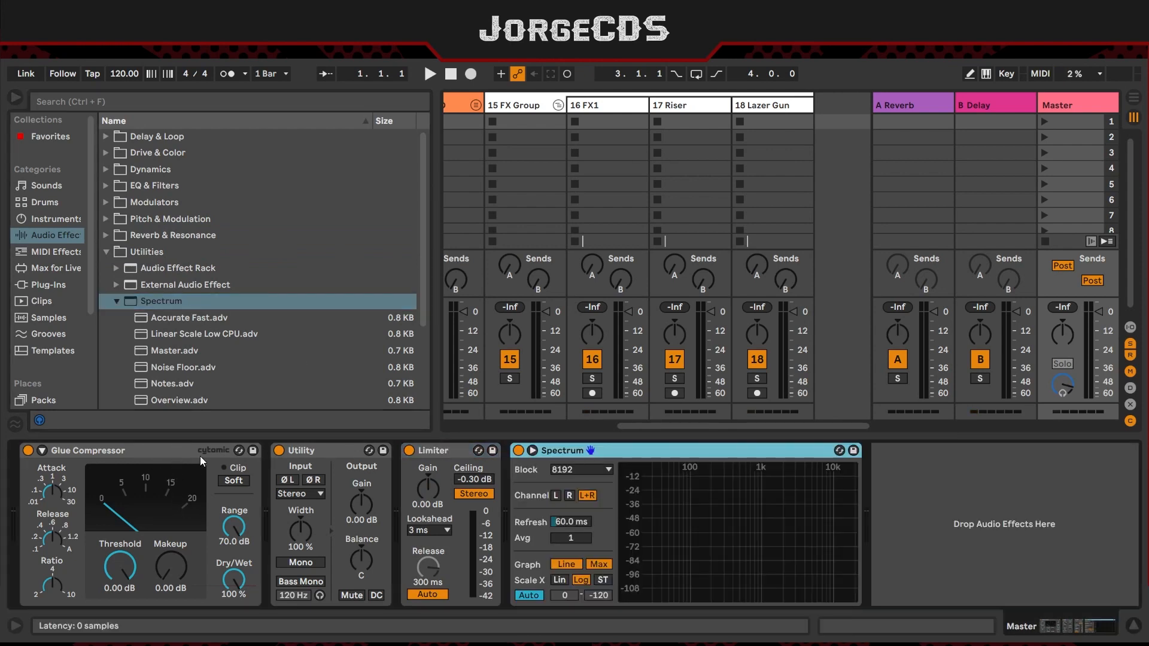
Step: Load the Mastering - Make It Loud preset into the Master track's Glue Compressor
click(237, 451)
scroll(239, 340, down, 5)
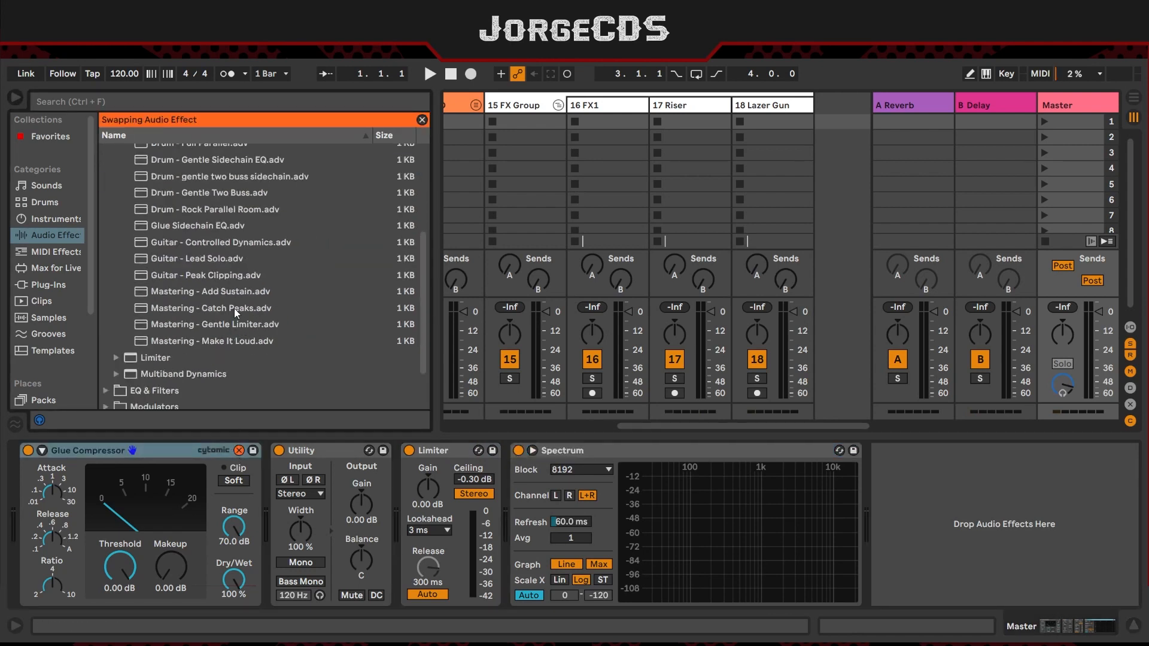
click(247, 345)
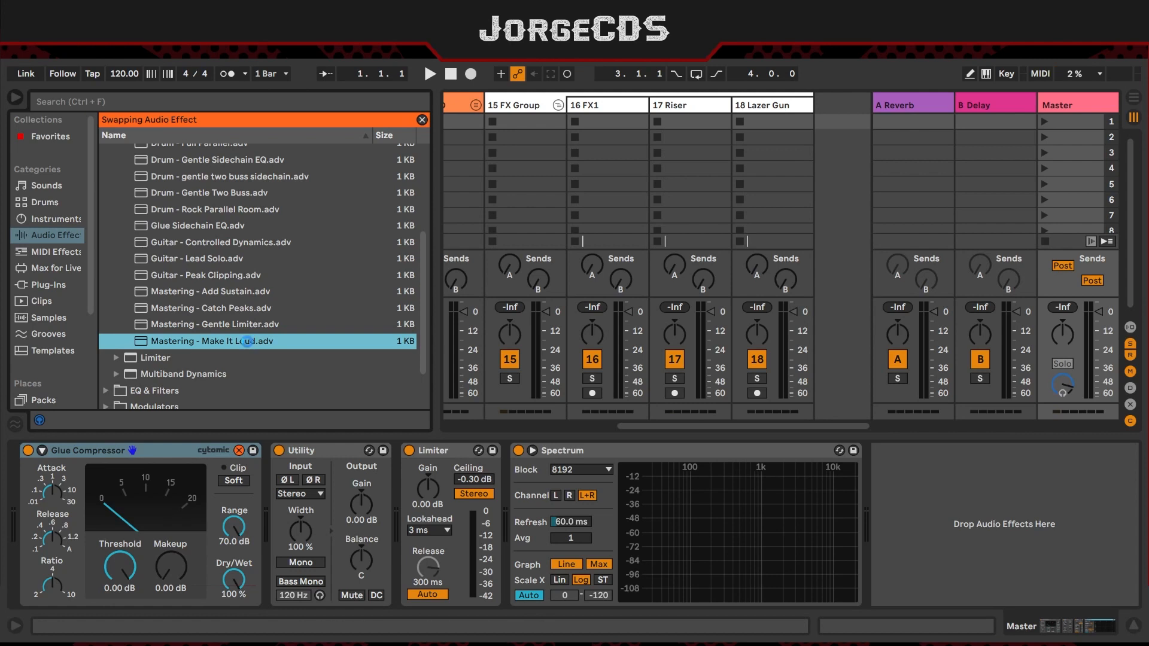
double_click(246, 343)
click(237, 451)
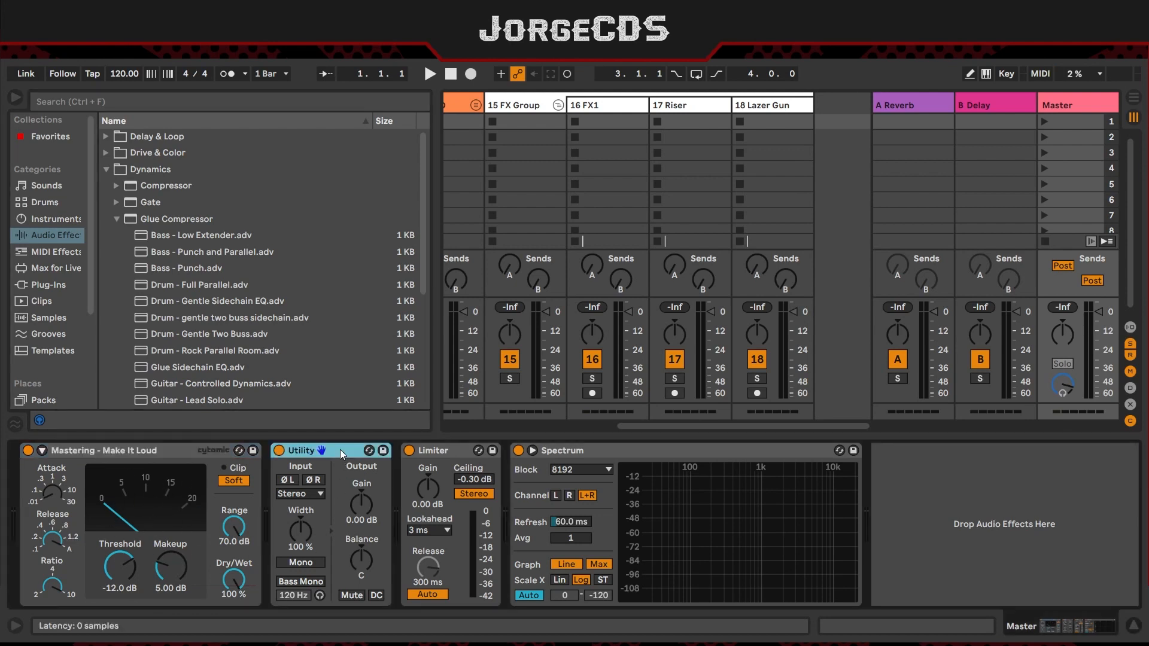
Step: Switch the Master Utility's Width control to Mid/Side mode, enable Bass Mono at 120 Hz and turn on Mono
click(307, 566)
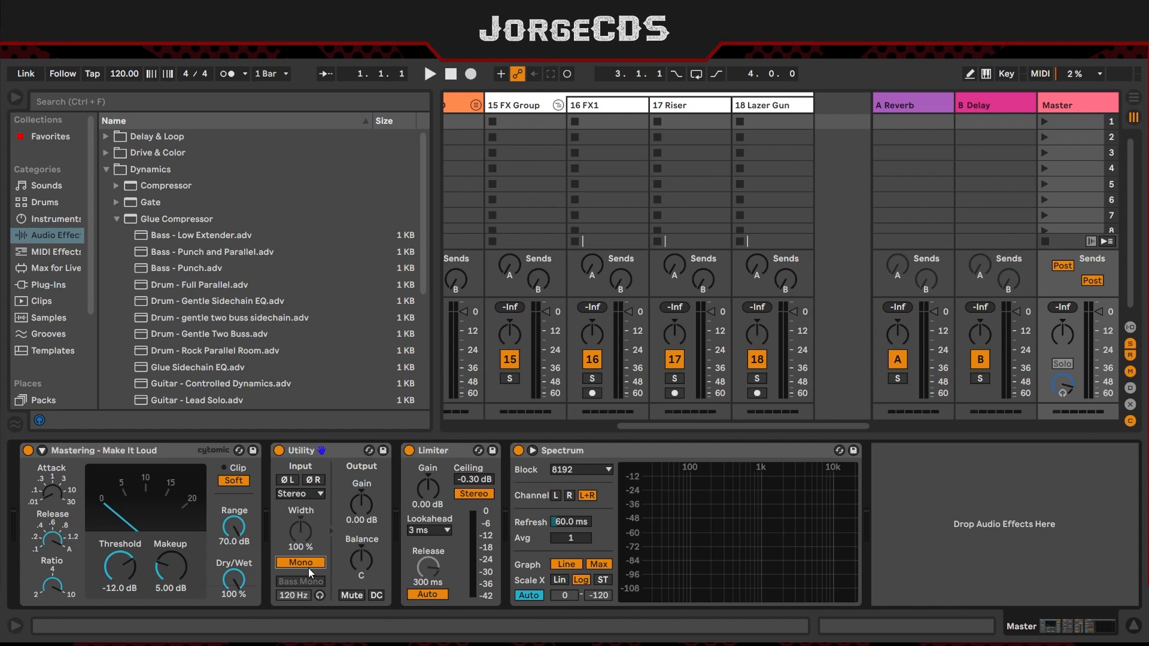
click(310, 564)
right_click(301, 533)
click(322, 541)
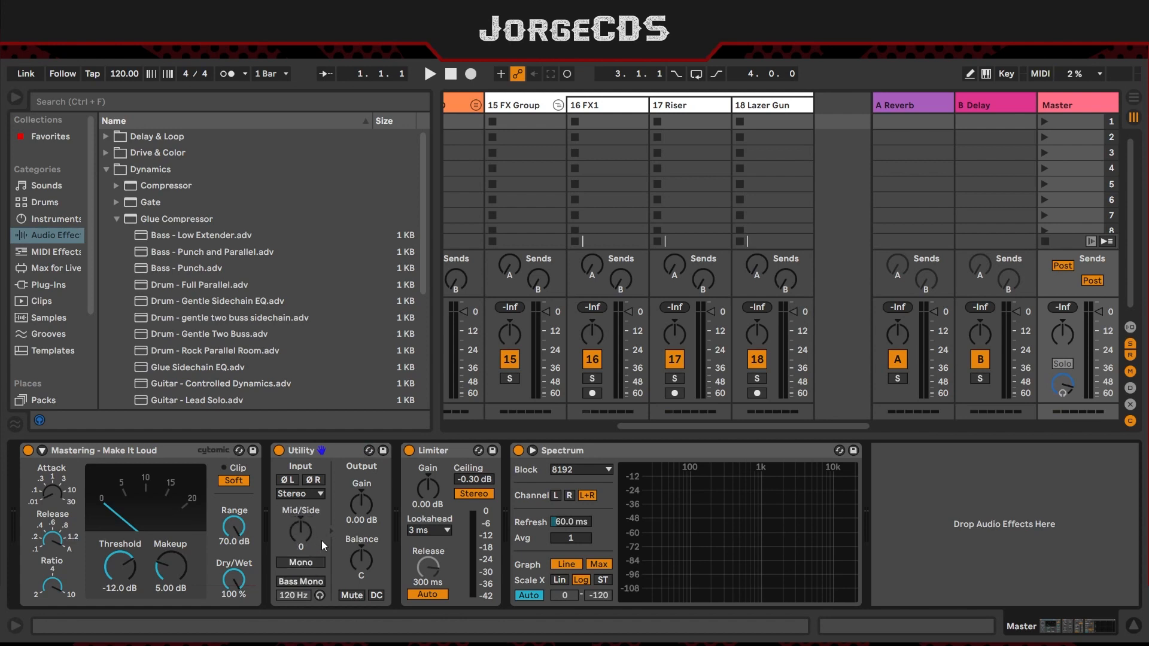
mouse_move(321, 540)
mouse_down()
mouse_move(321, 522)
mouse_move(321, 539)
mouse_move(302, 532)
mouse_up()
drag(361, 511, 361, 498)
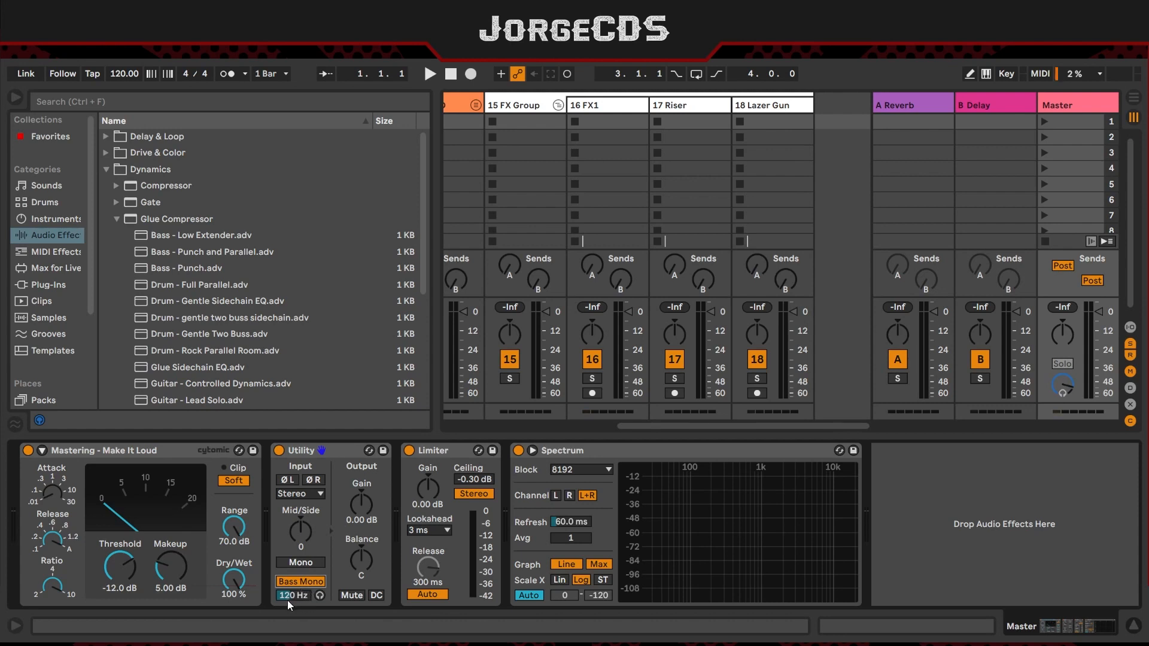
click(305, 562)
Step: Set the Master Limiter's Lookahead to 1.5 ms and turn off Mono on the Utility
click(455, 453)
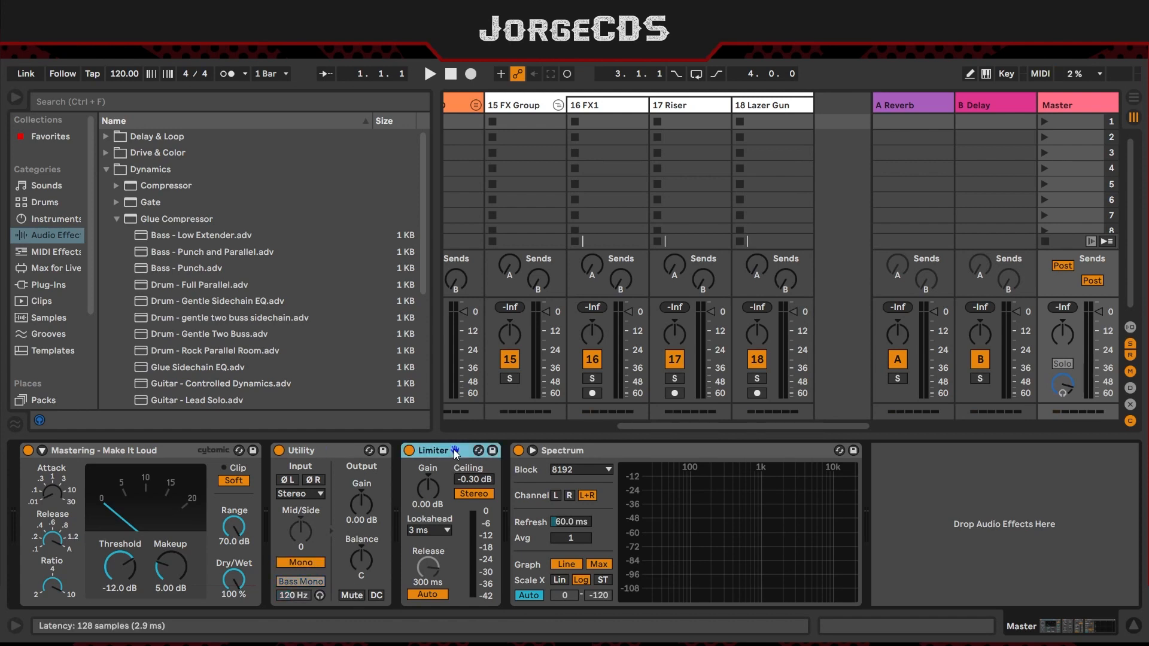
click(442, 531)
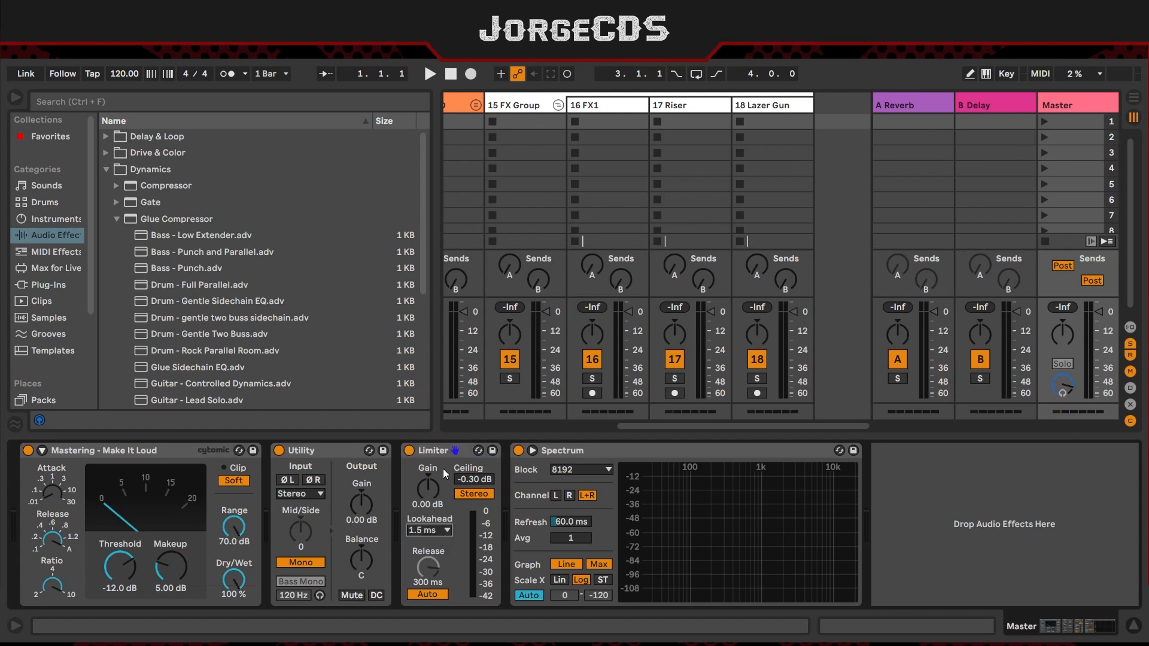
click(437, 451)
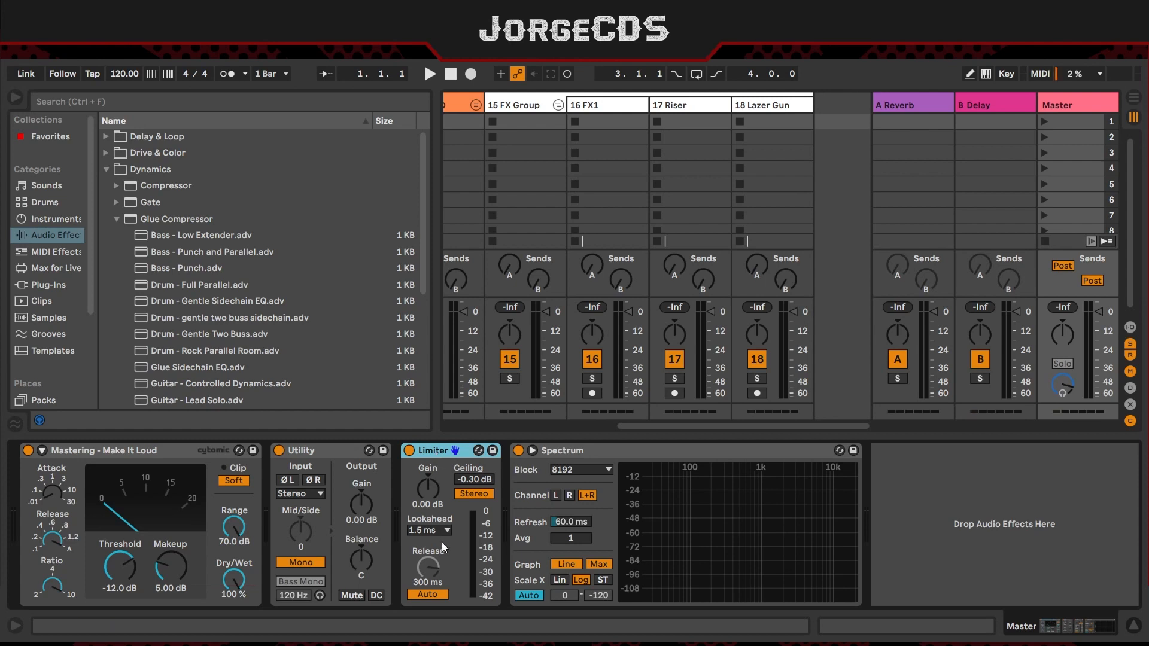
click(299, 563)
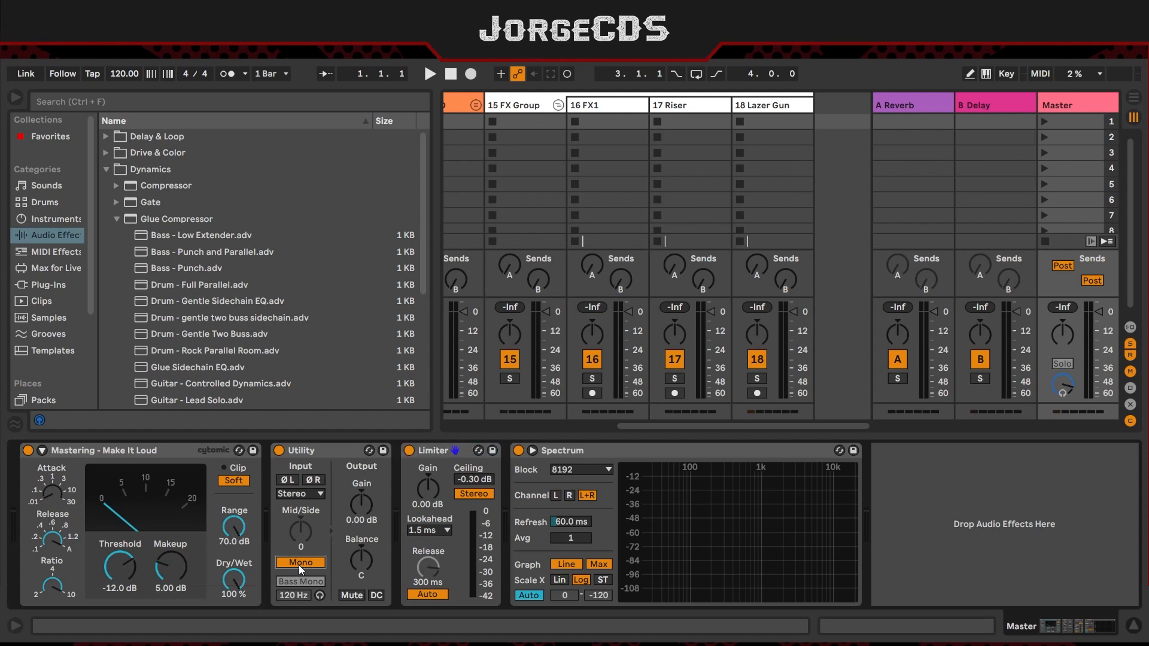
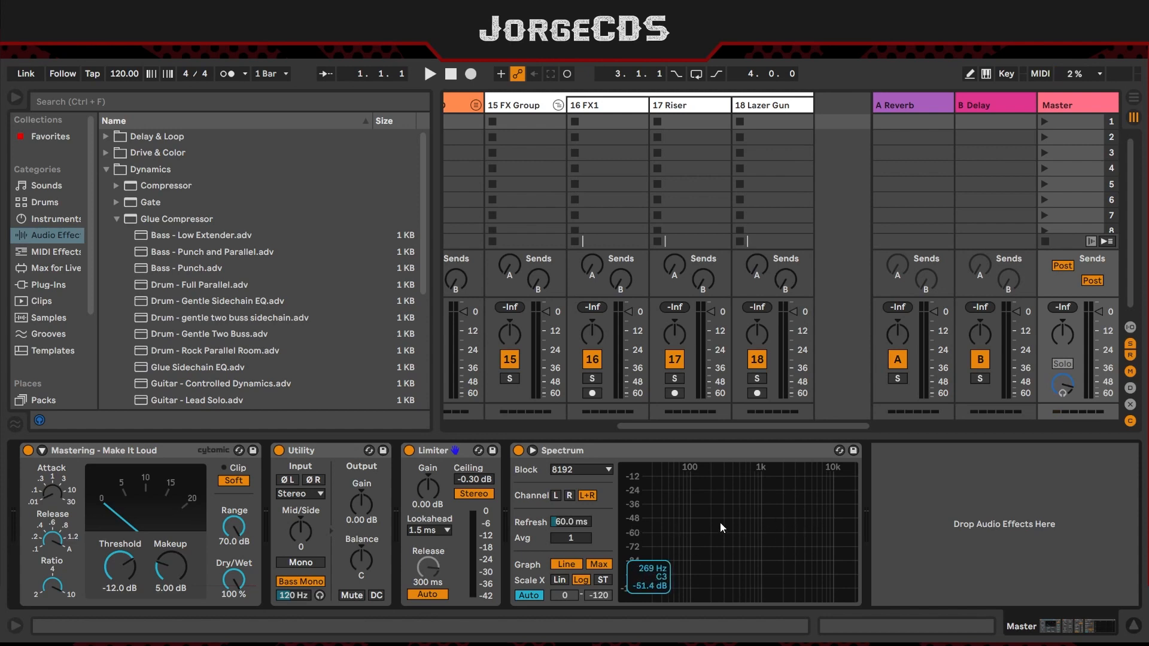
Step: Solo the LOMID group to check it against the Master track's Spectrum, and turn the solo off again
click(623, 455)
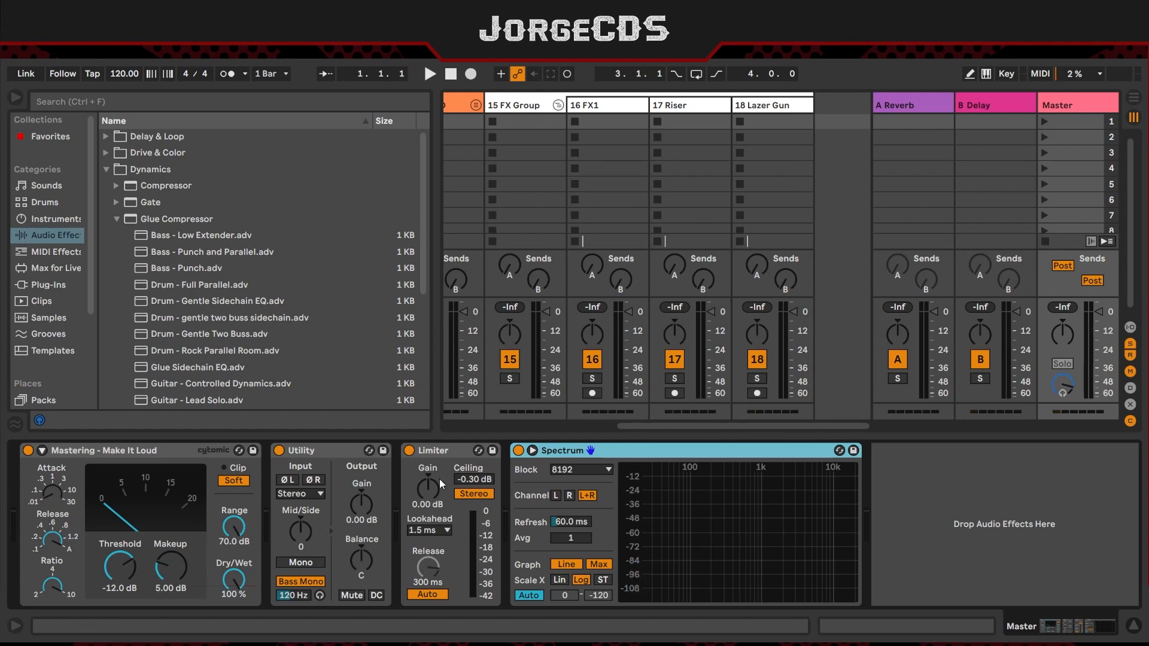
drag(639, 426, 574, 428)
click(558, 378)
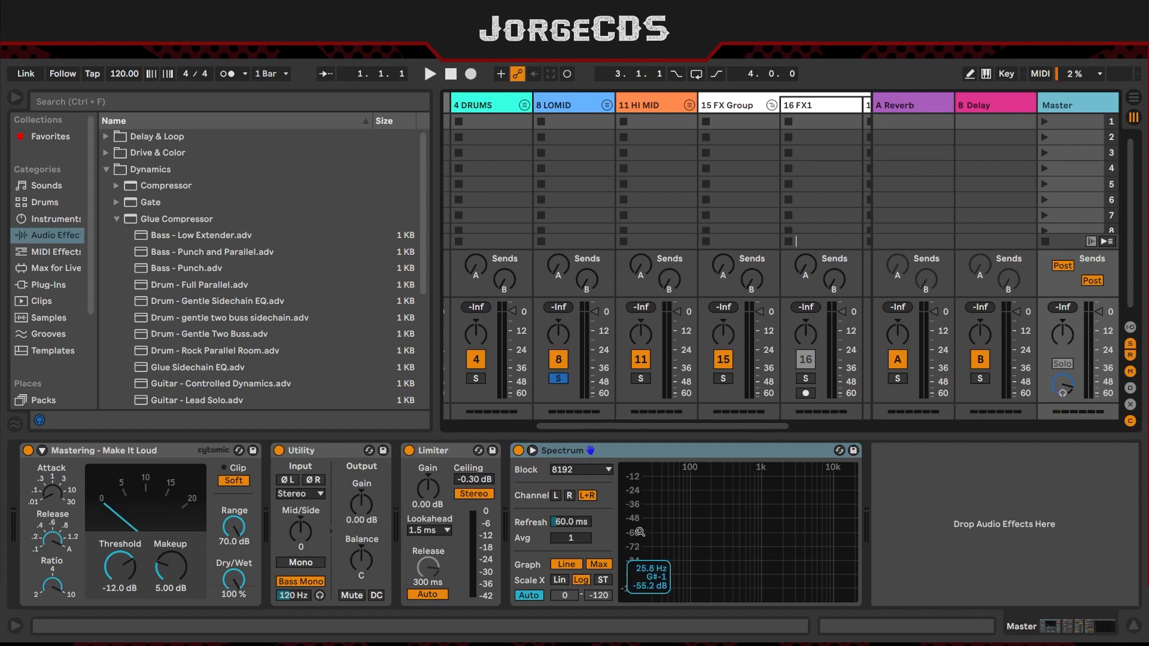
click(559, 380)
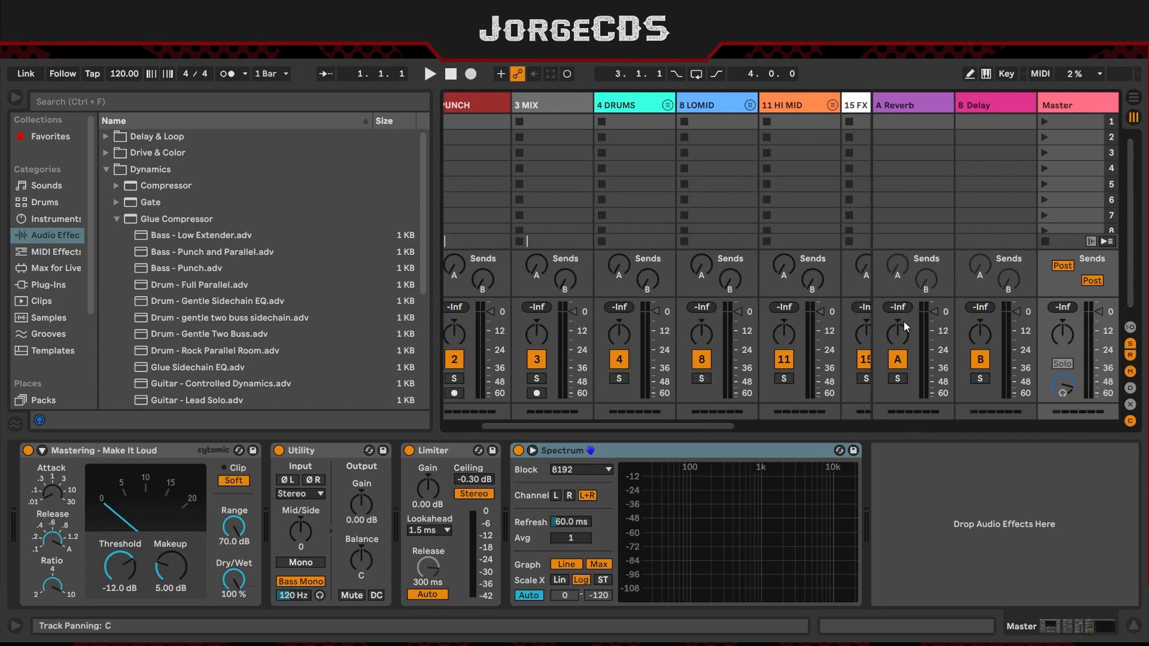
Step: Show the mixer's input and output routing section and route the DRUMS group's audio output to 2 PUNCH
scroll(904, 323, right, 5)
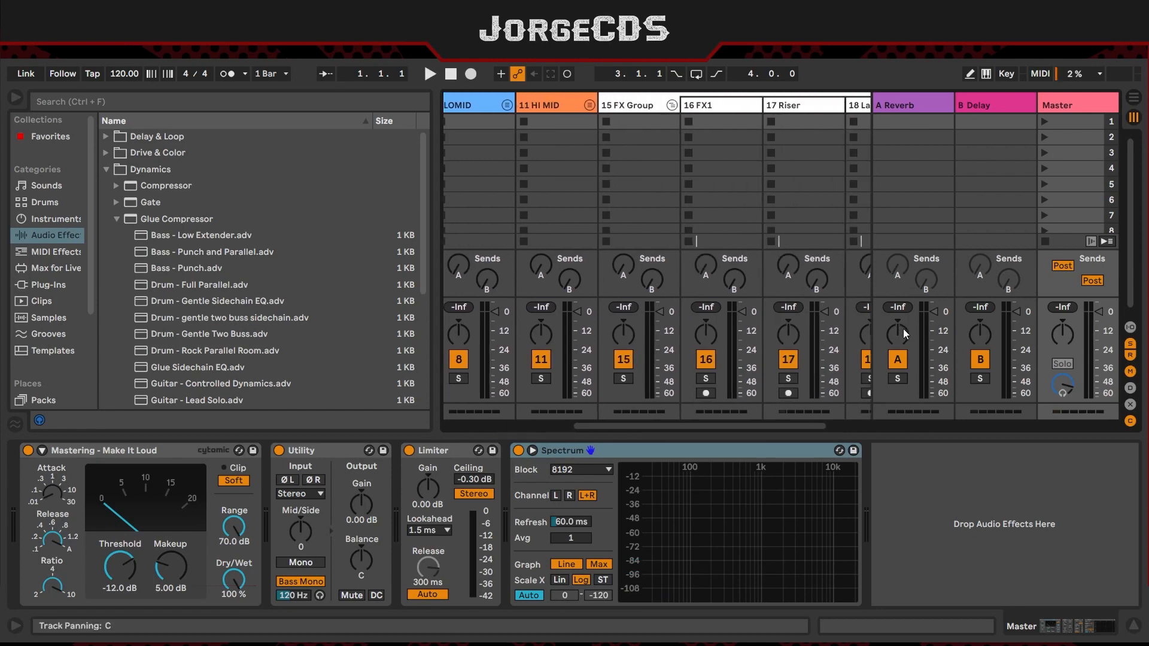
click(1130, 328)
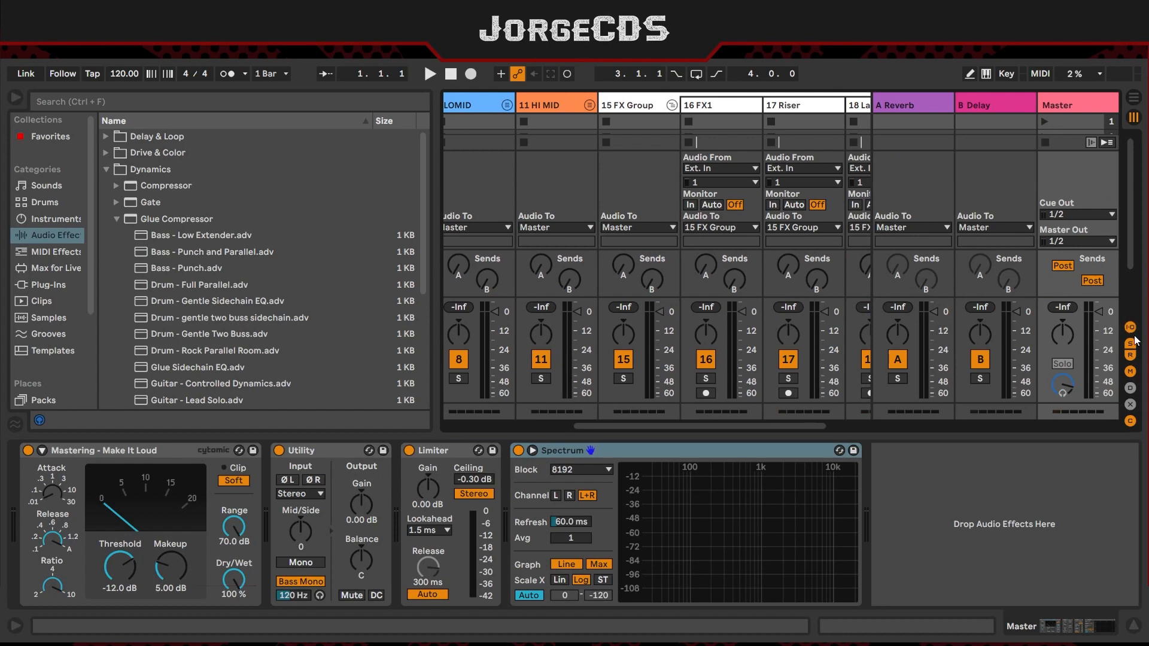
drag(806, 424, 651, 378)
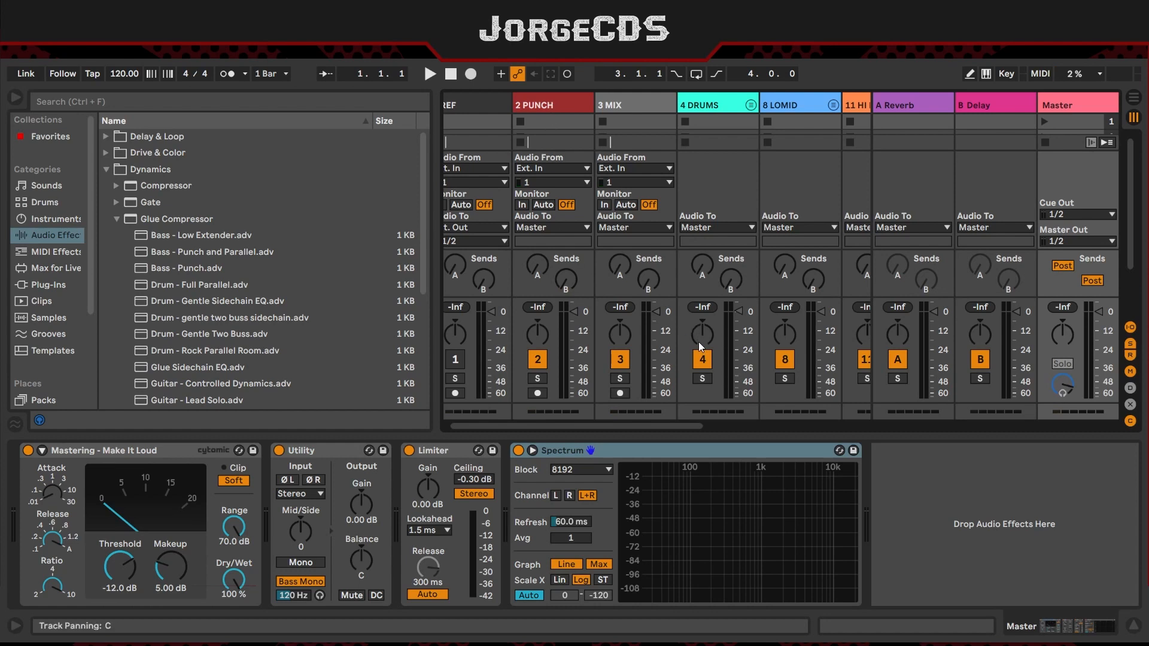
scroll(624, 158, right, 2)
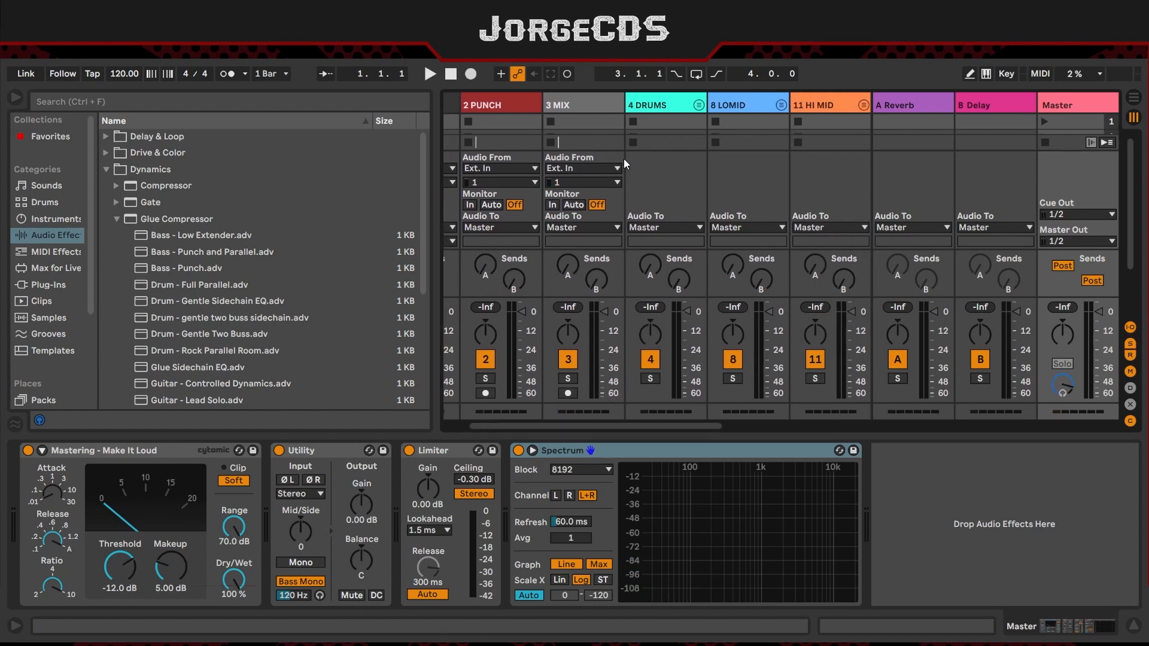
scroll(624, 159, left, 2)
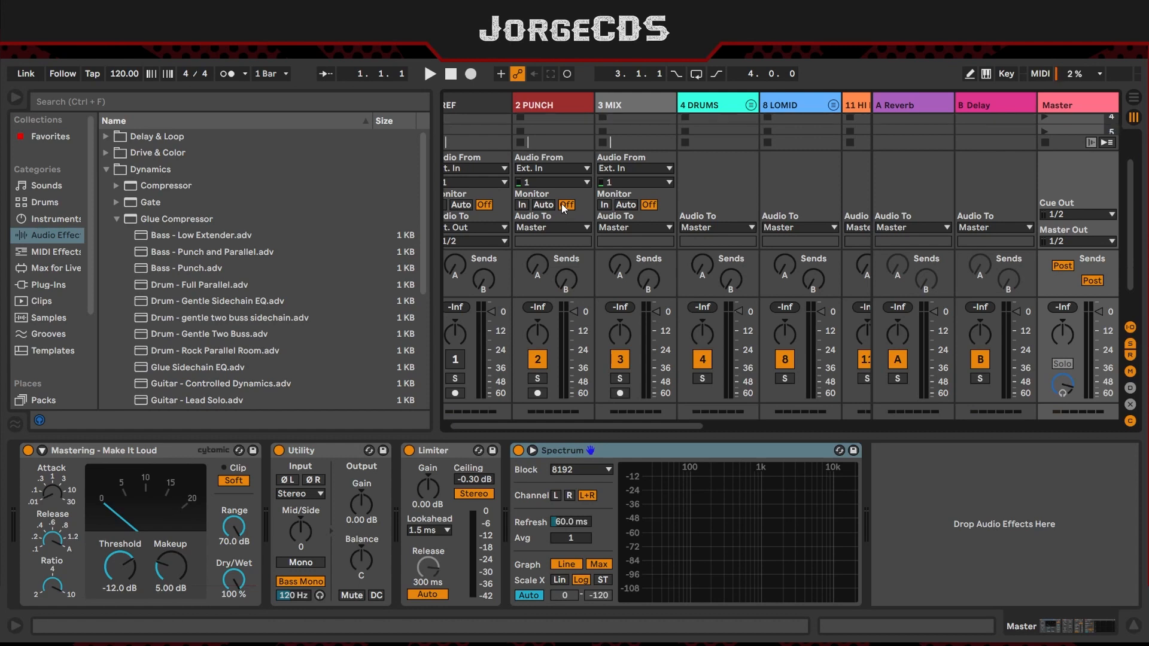
scroll(648, 155, right, 3)
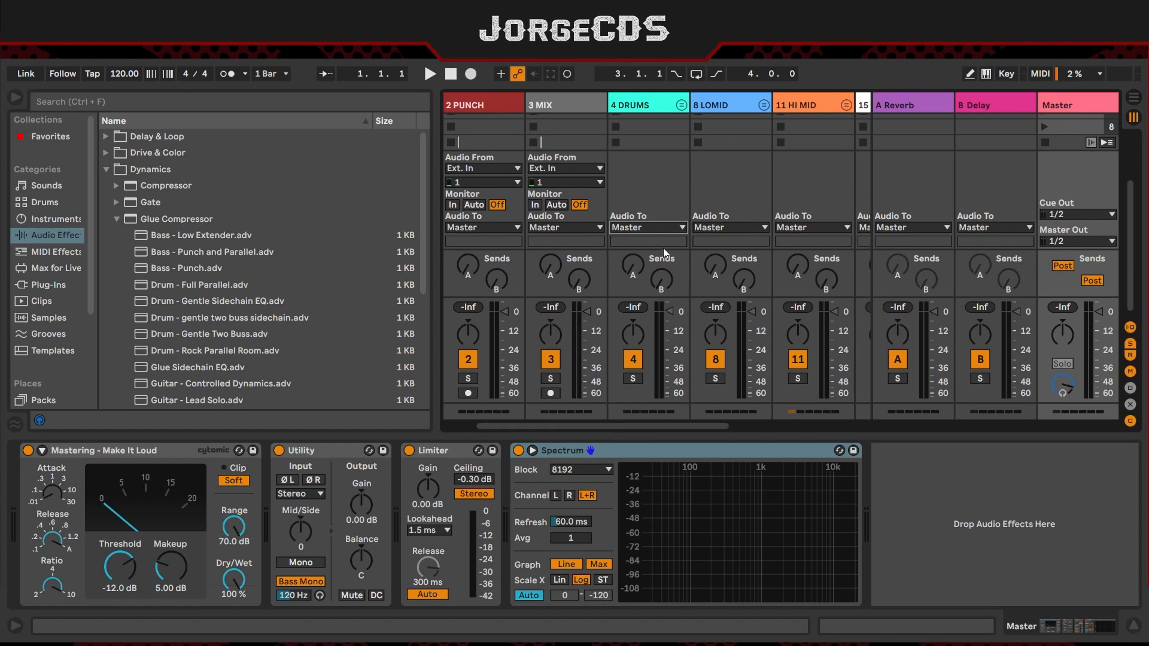
click(650, 296)
Step: Insert a new audio track directly after the DRUMS group
click(663, 103)
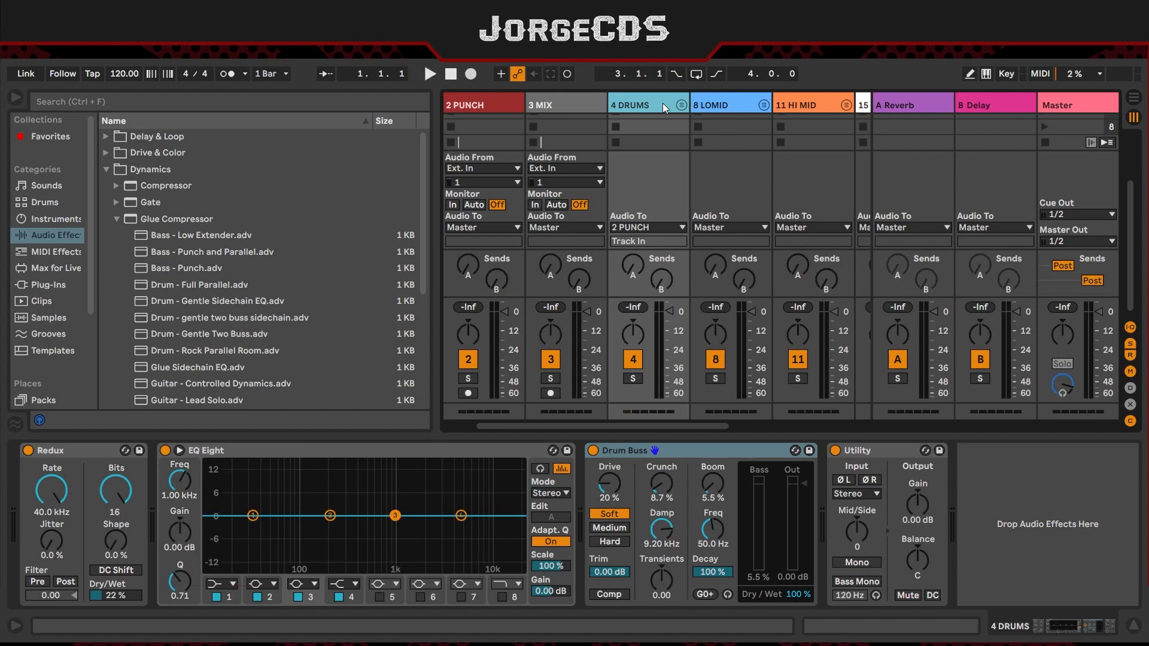
key(ctrl+t)
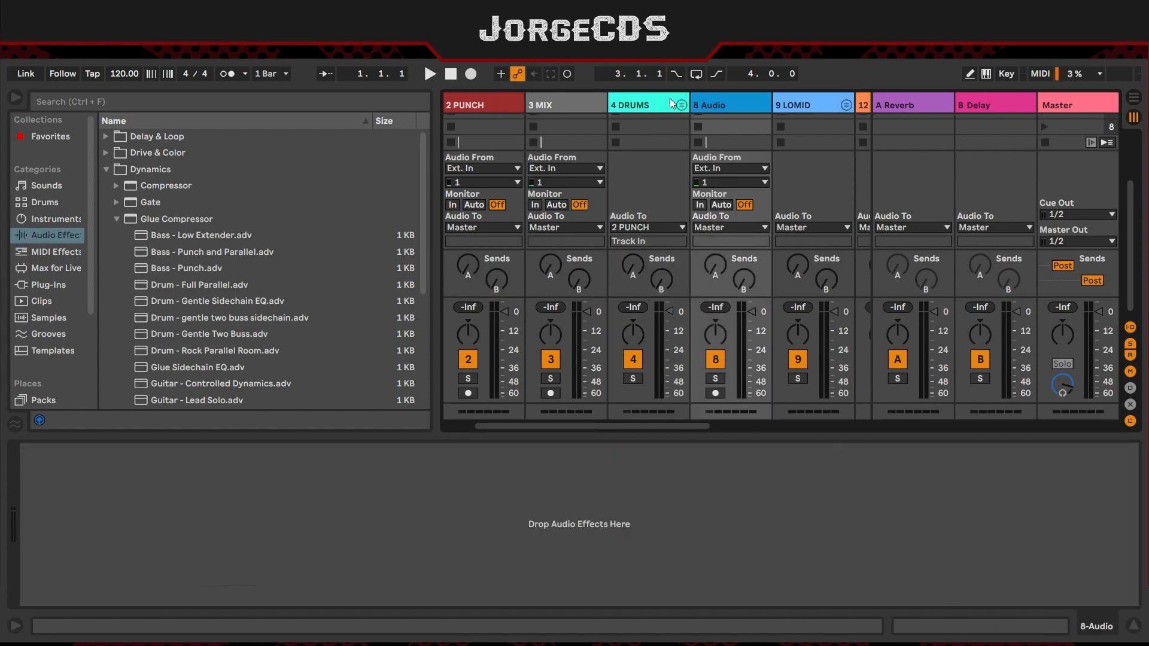
Step: Rename the new audio track after the DRUMS group to "# BASS" so that it carries its automatic track number
key(ctrl+r)
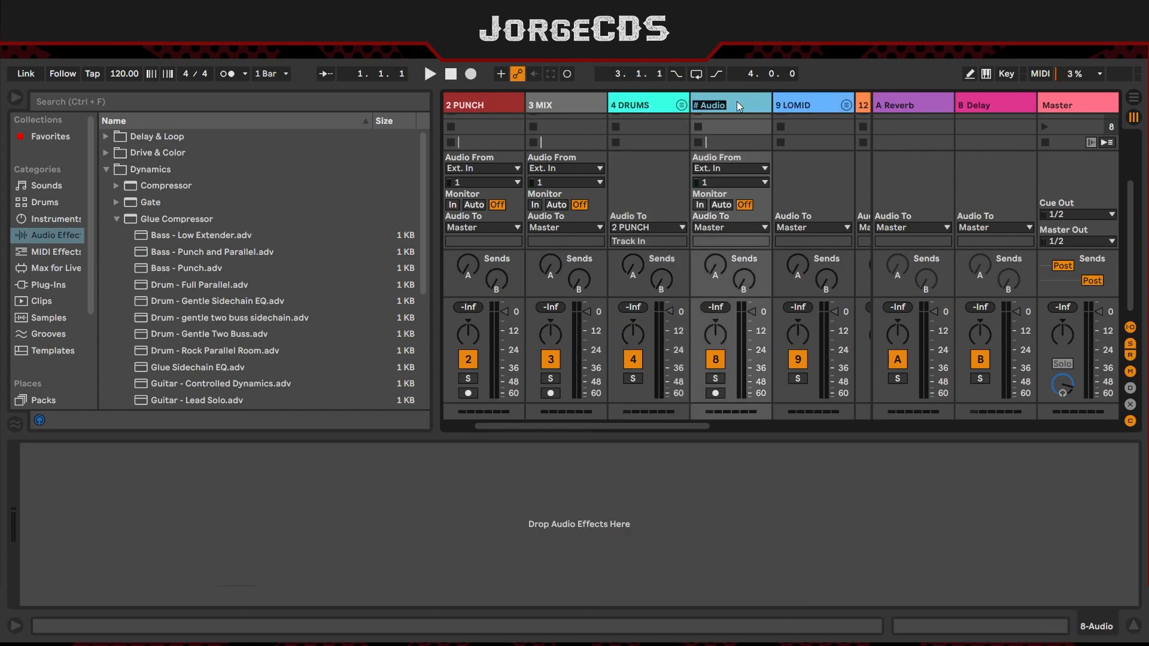
text(# BASS)
key(Return)
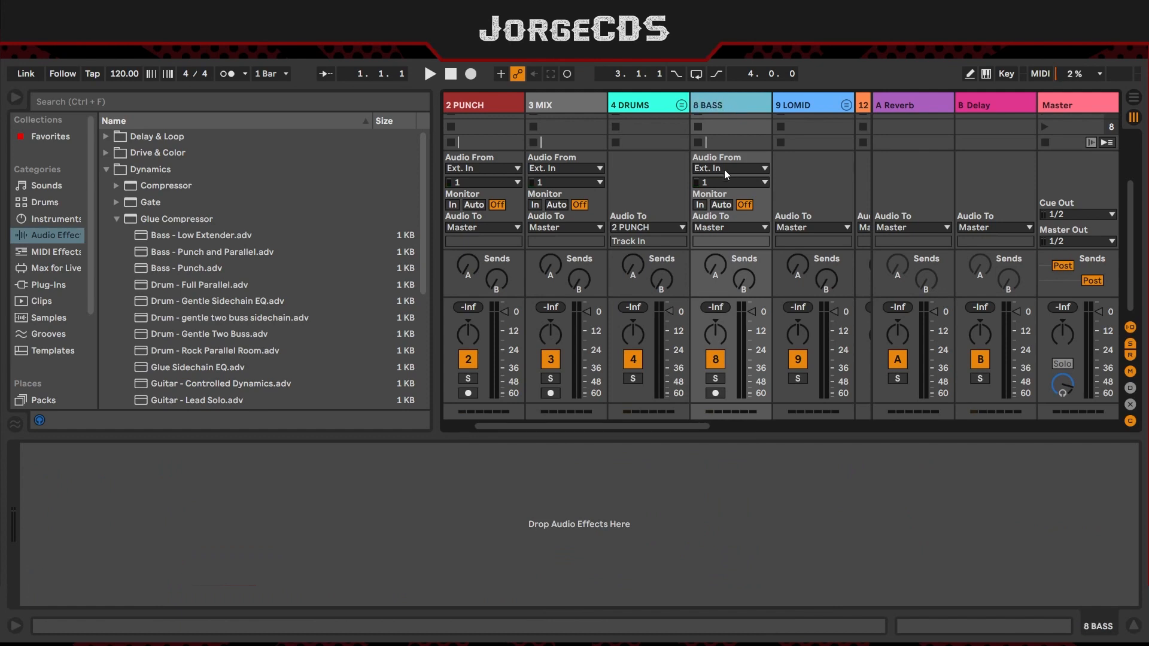
scroll(724, 167, up, 3)
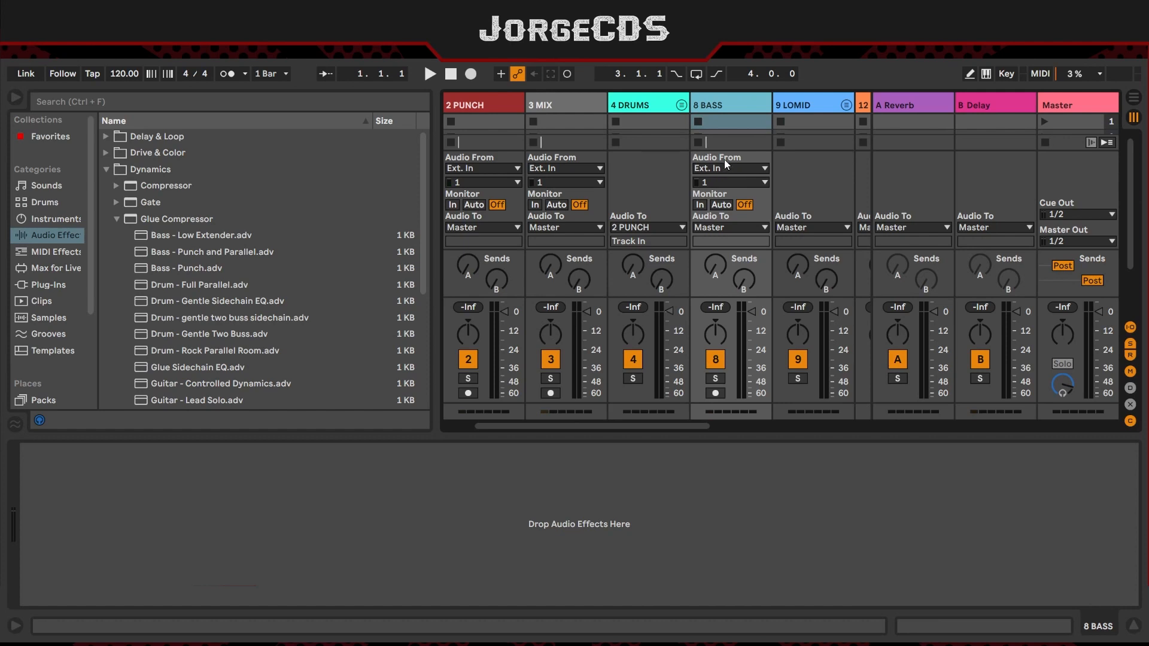
Step: Route the BASS track's audio output to 2 PUNCH, the same bus as the DRUMS group
click(659, 102)
click(709, 101)
click(656, 101)
click(721, 107)
click(735, 227)
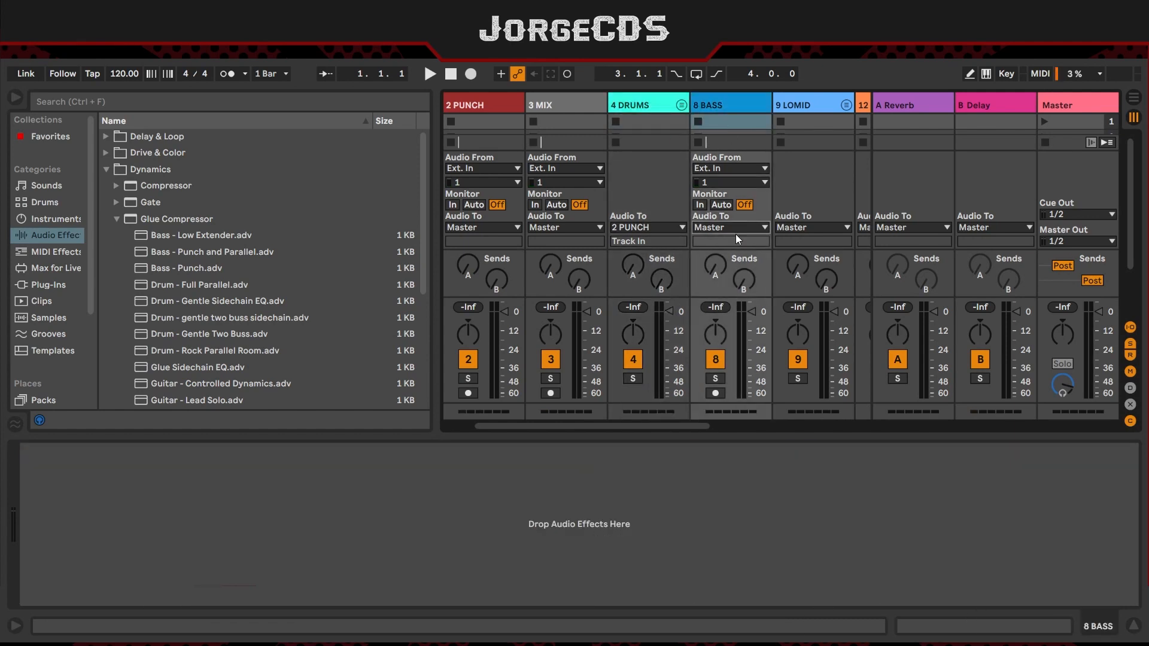
click(736, 297)
Step: Set the PUNCH track's monitoring to In and its audio input to No Input
scroll(679, 273, left, 2)
scroll(679, 273, left, 1)
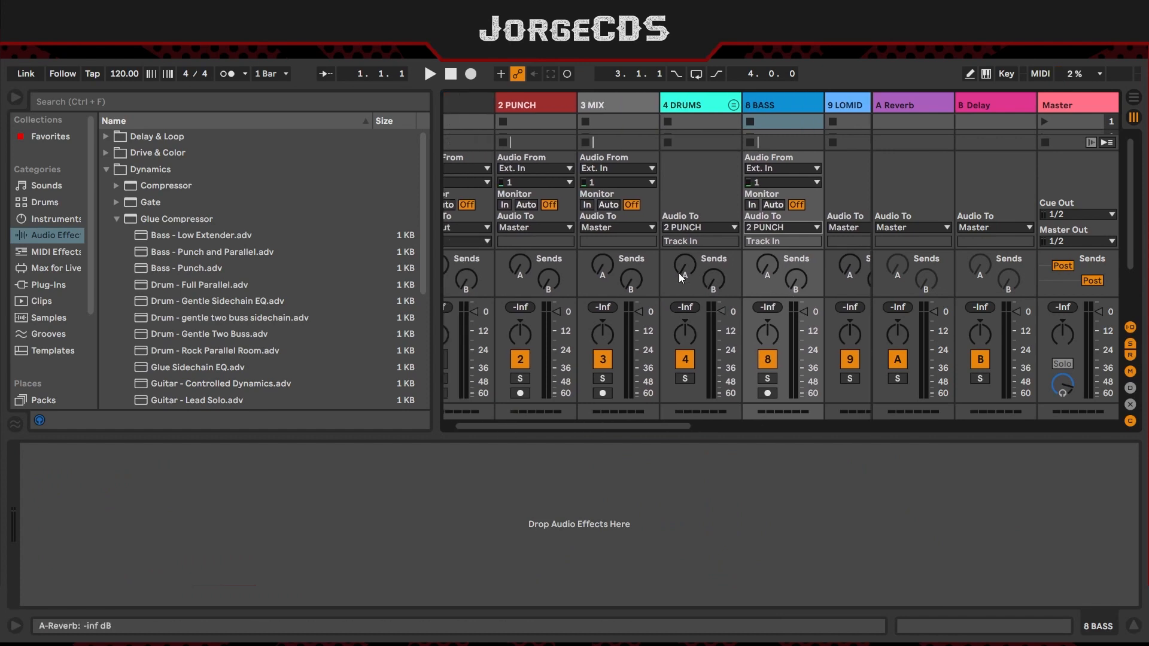
click(529, 104)
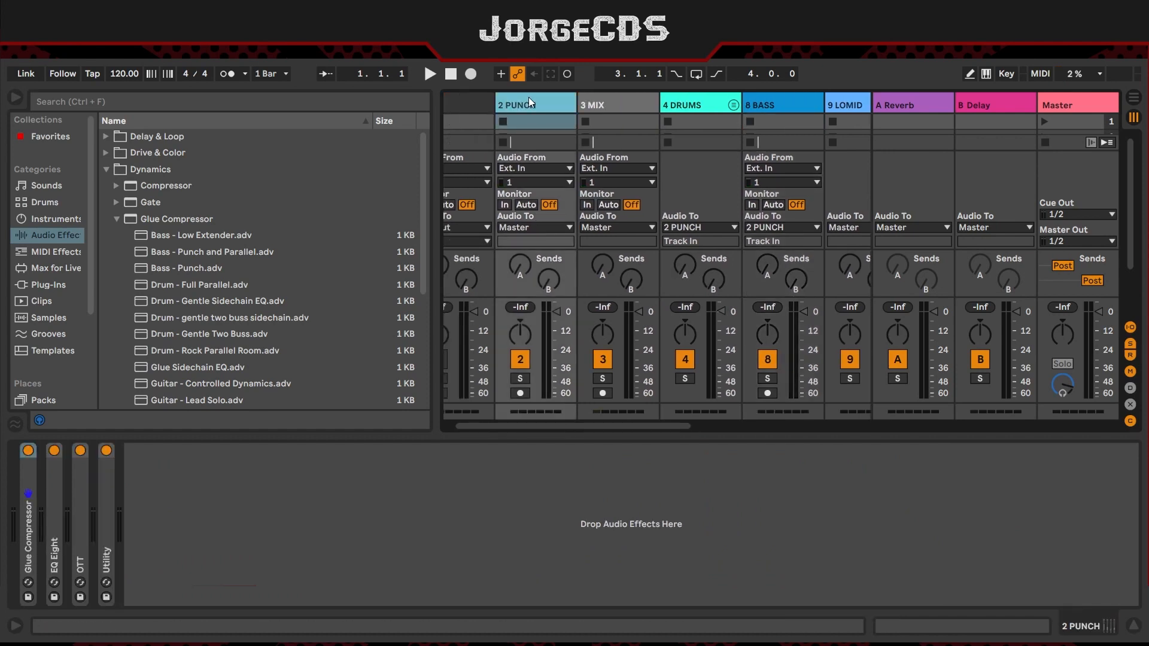
click(508, 206)
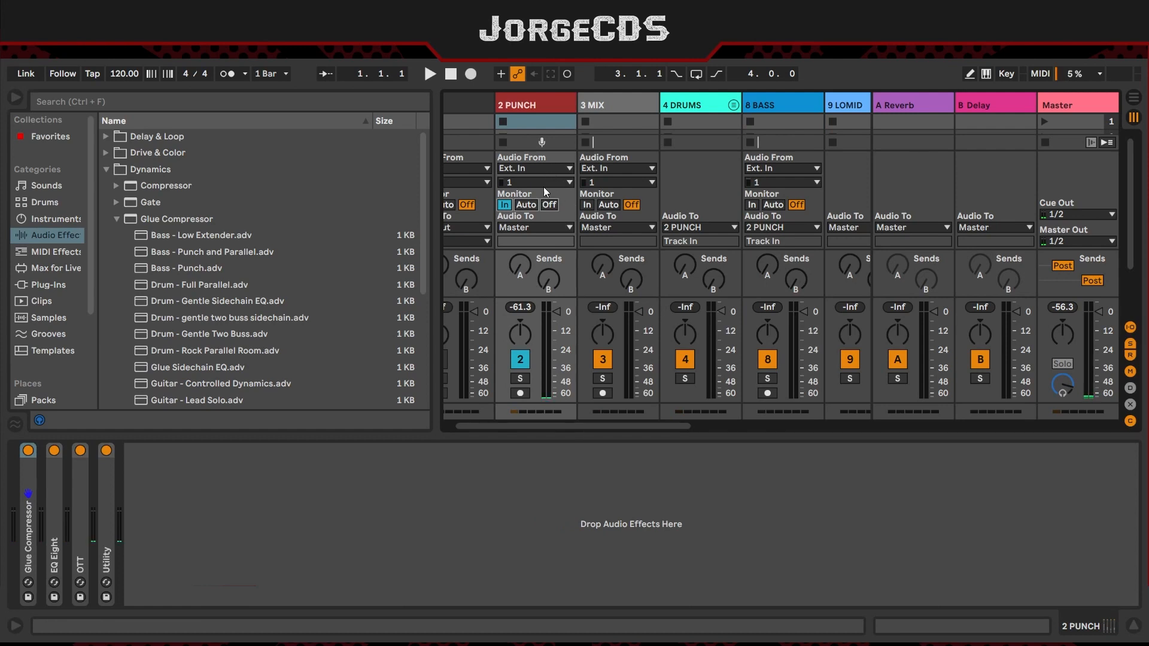
click(525, 463)
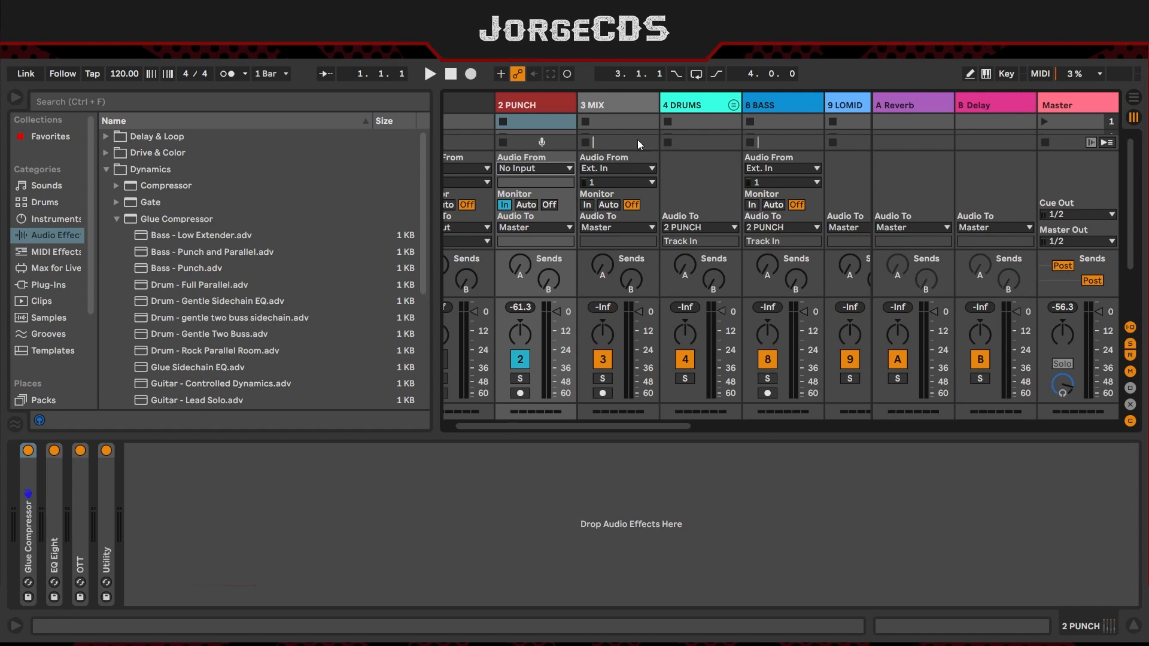
Step: Route the HI MID and LOMID groups' audio outputs to 3 MIX, and fold the FX Group
scroll(633, 196, right, 6)
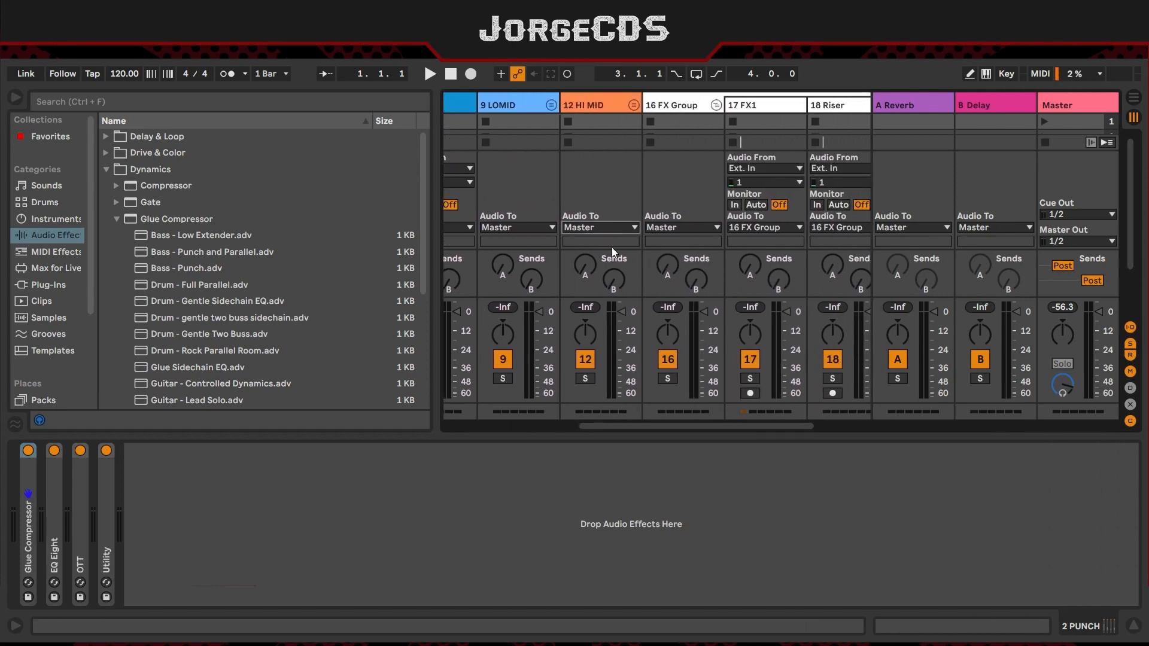
click(606, 307)
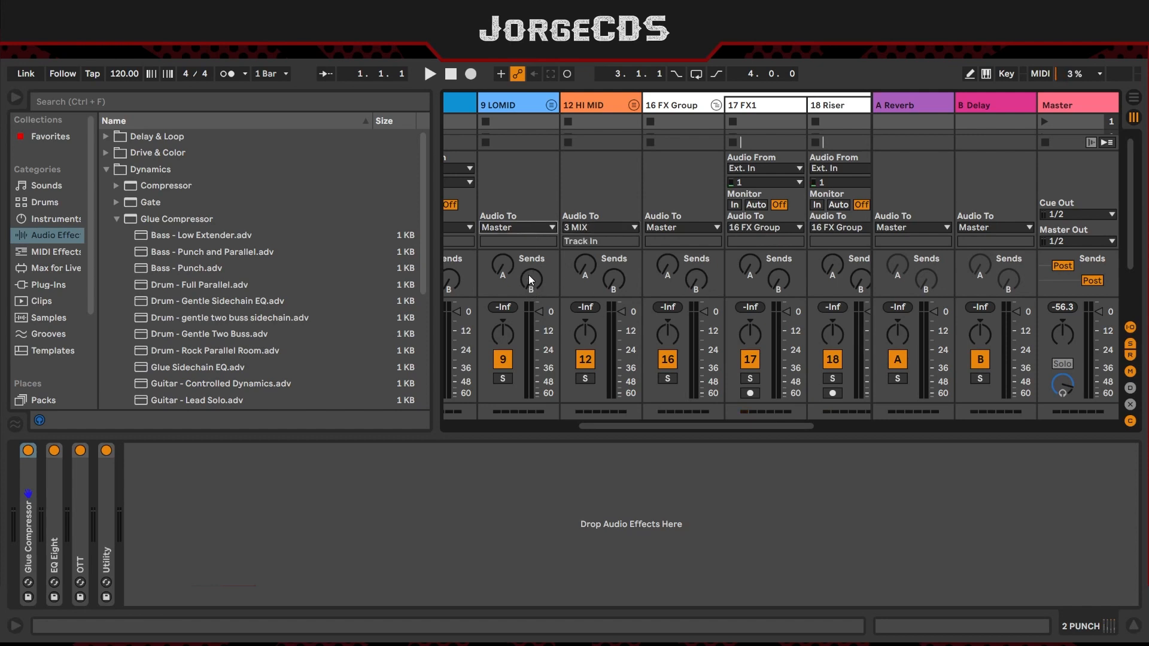
click(527, 310)
scroll(592, 277, right, 2)
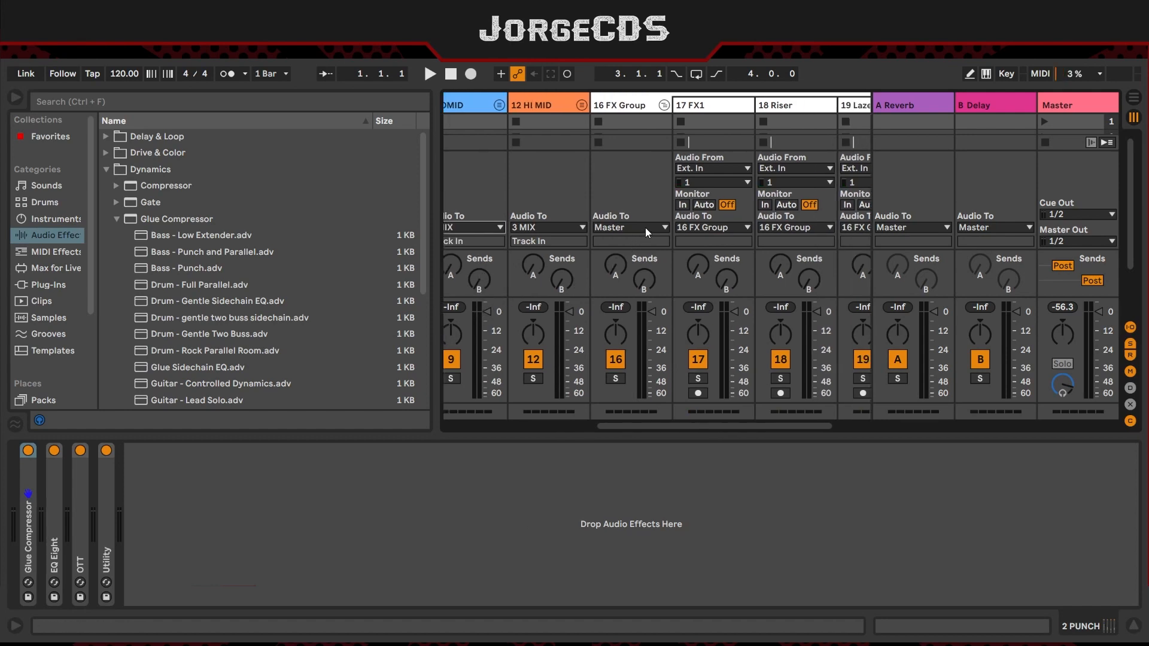
click(664, 106)
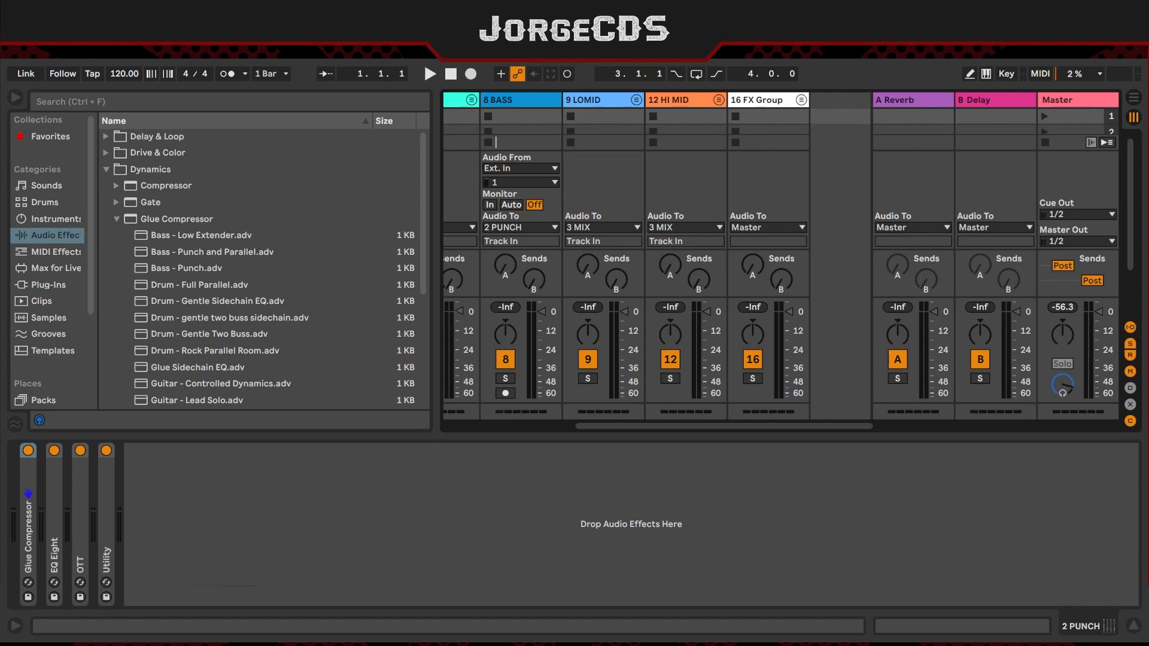
Step: Set the MIX track's audio input to No Input and its monitoring to In
scroll(647, 263, left, 5)
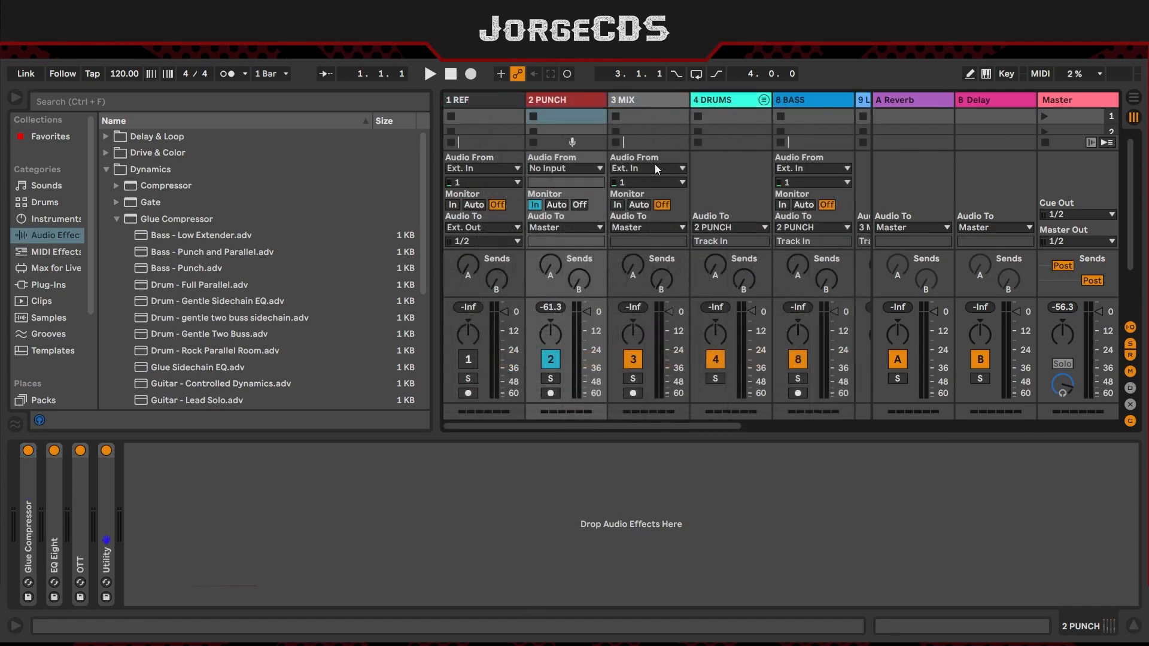
click(637, 463)
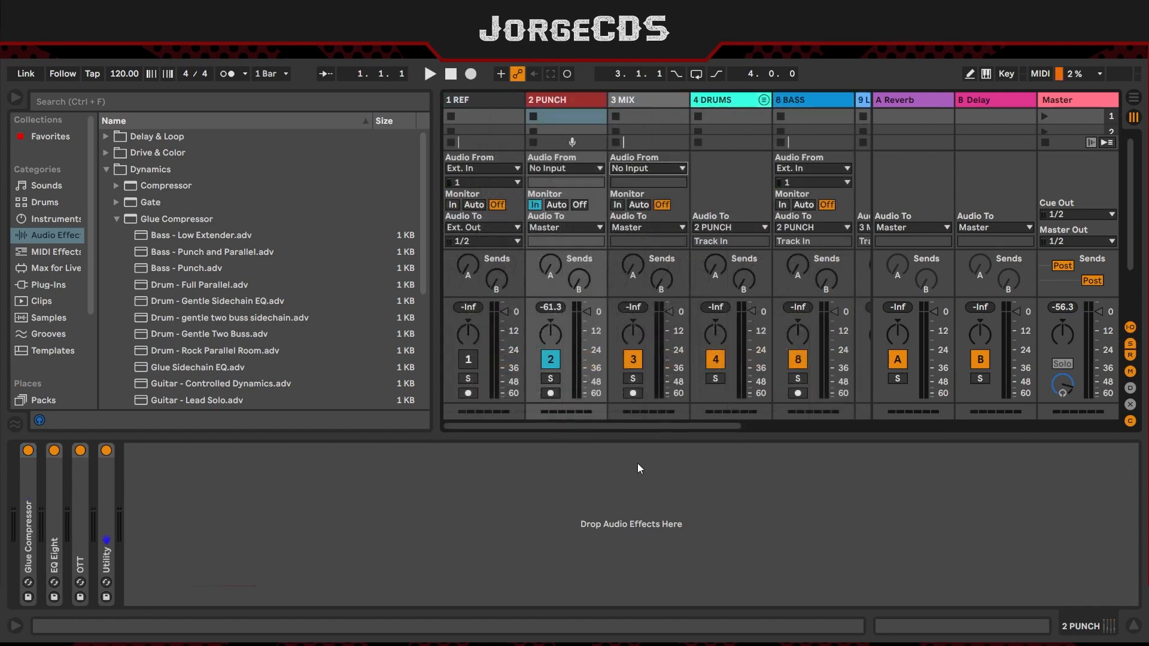
click(618, 206)
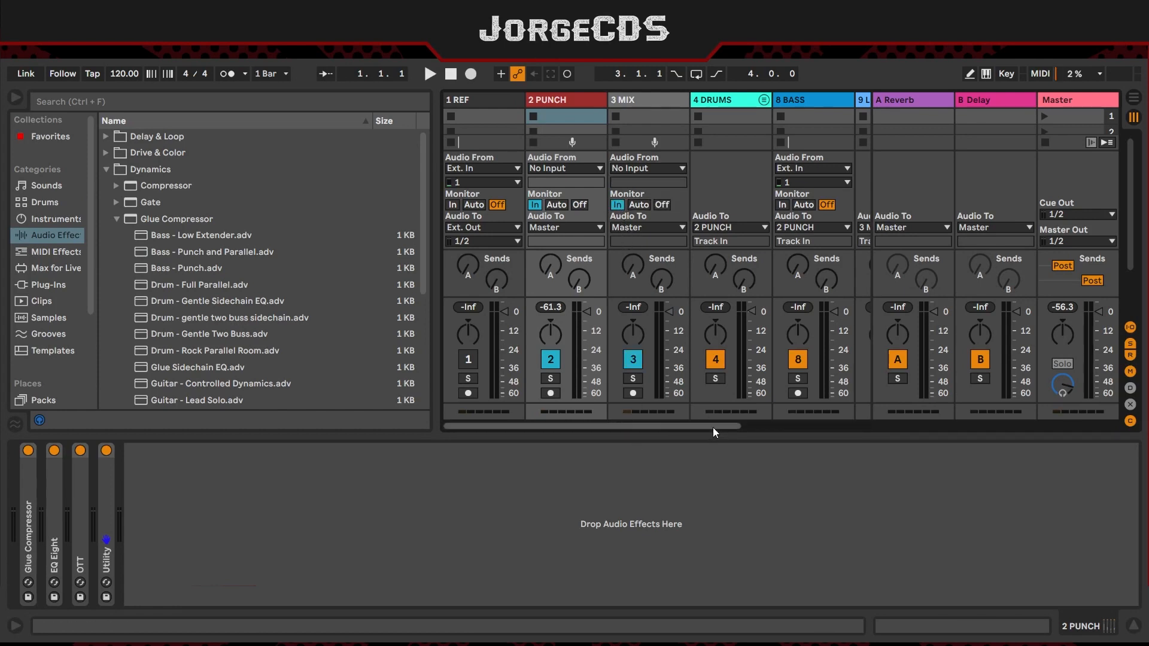
Step: Hide the browser to show the whole mixer and go through every track from REF to FX Group, examining routing and devices
drag(711, 423, 813, 416)
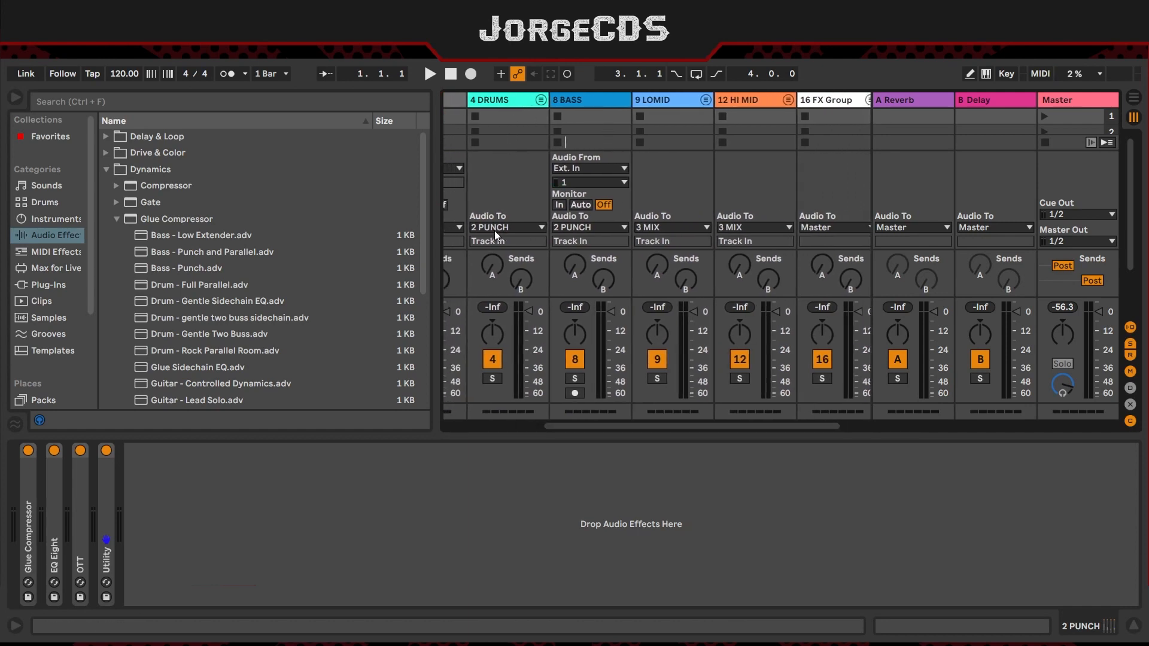
drag(700, 426, 731, 420)
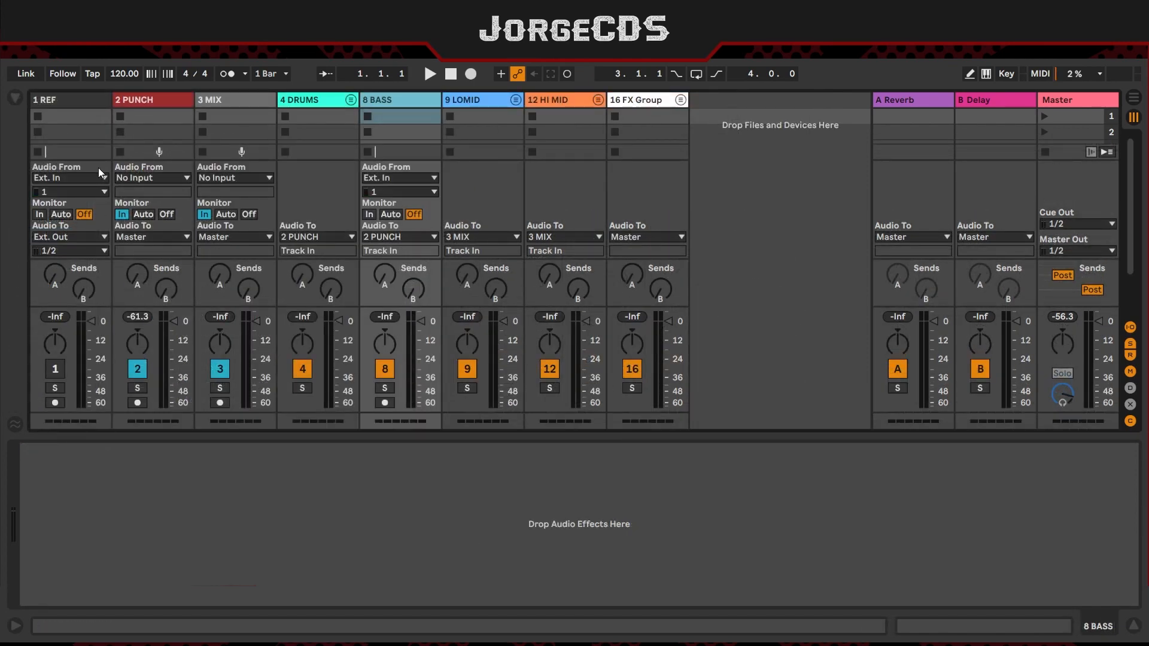
click(85, 103)
click(145, 101)
click(231, 102)
click(305, 100)
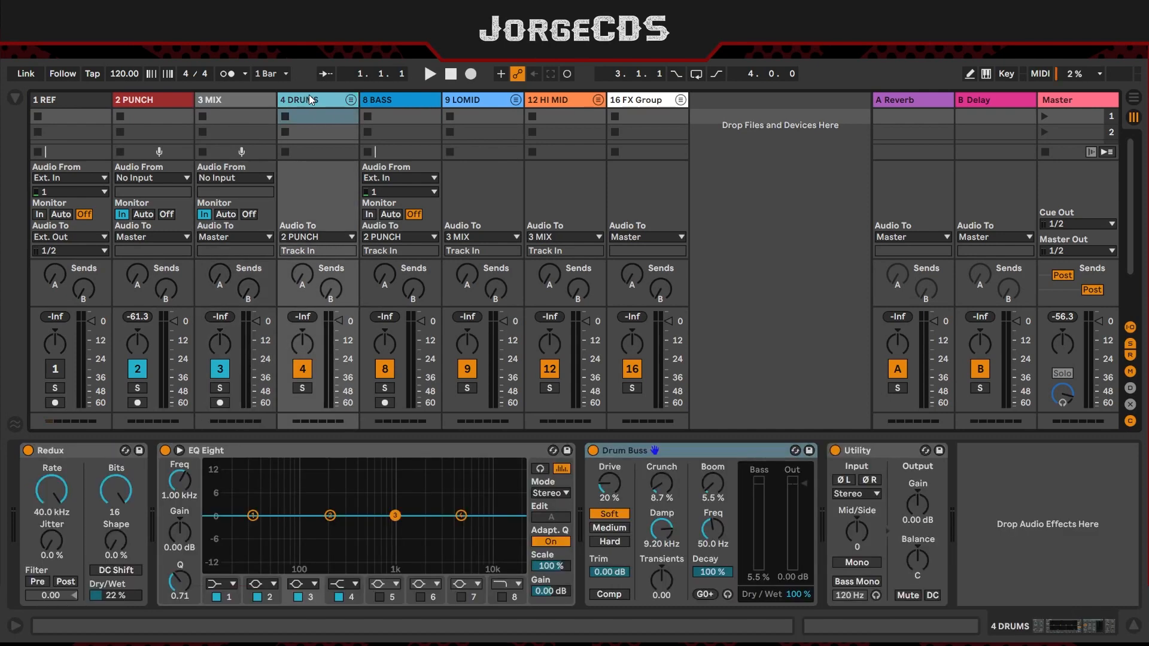
click(390, 99)
click(471, 99)
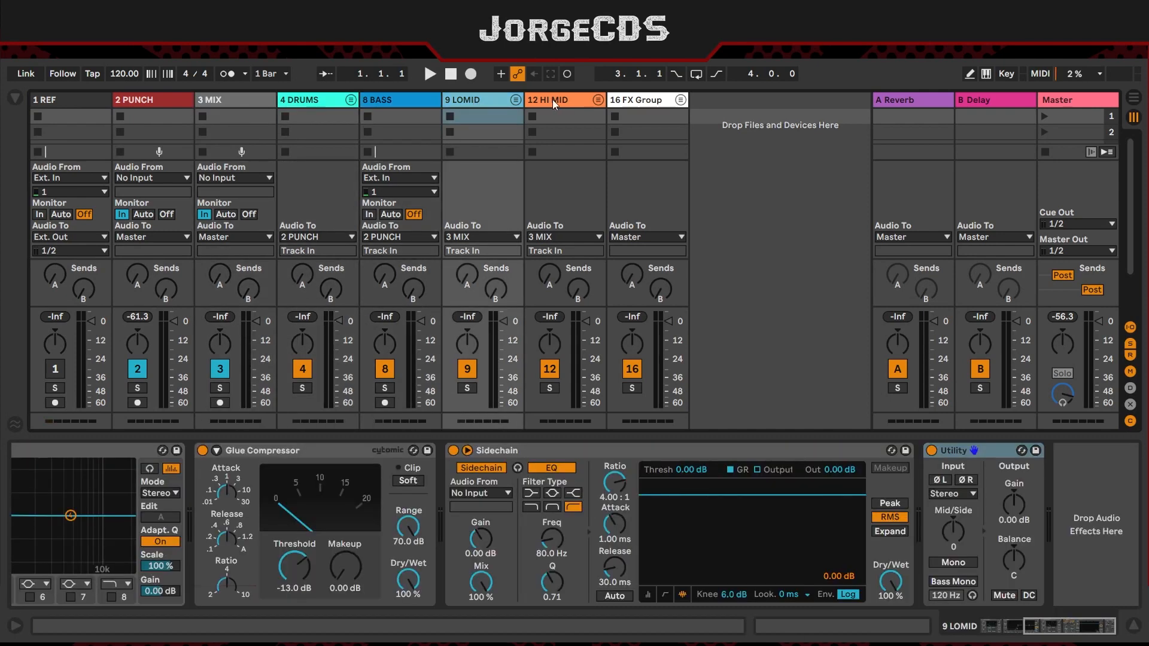
click(553, 100)
click(638, 97)
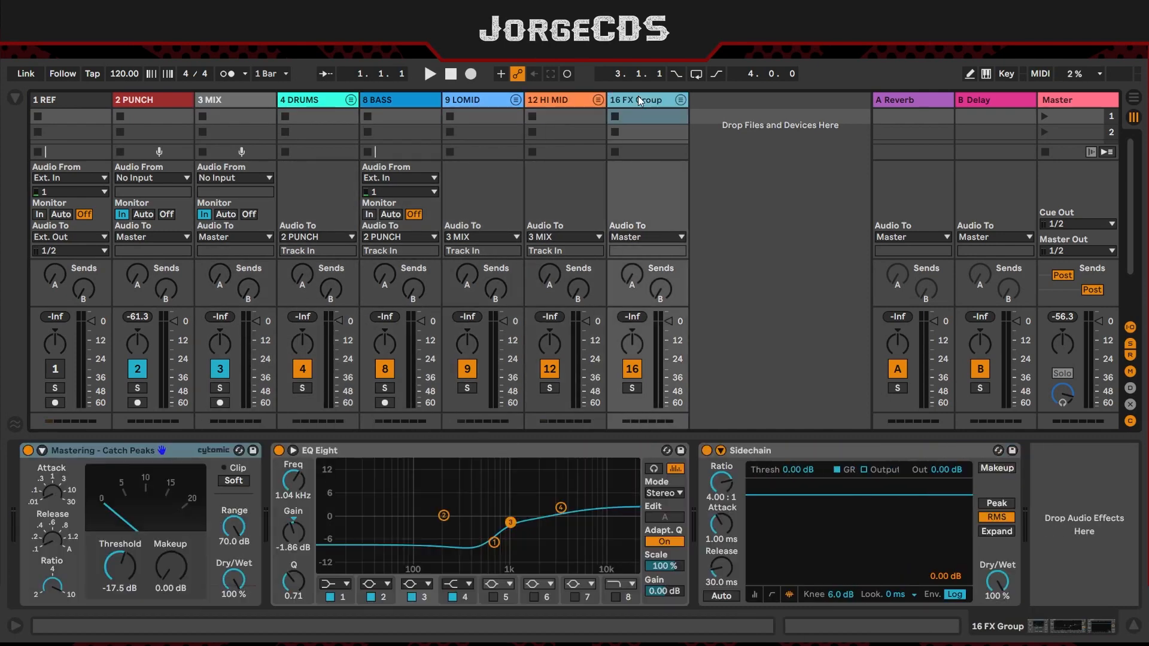
Step: Review how the DRUMS, HI MID and FX groups relate to the PUNCH and MIX buses by selecting each track
click(302, 100)
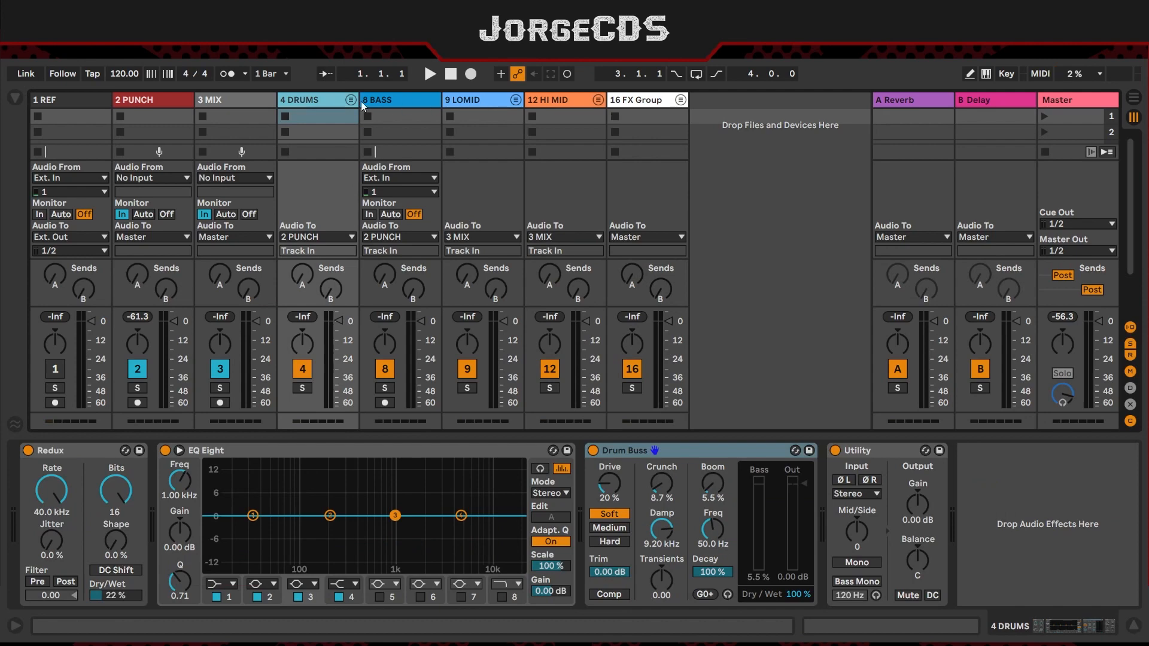
click(566, 99)
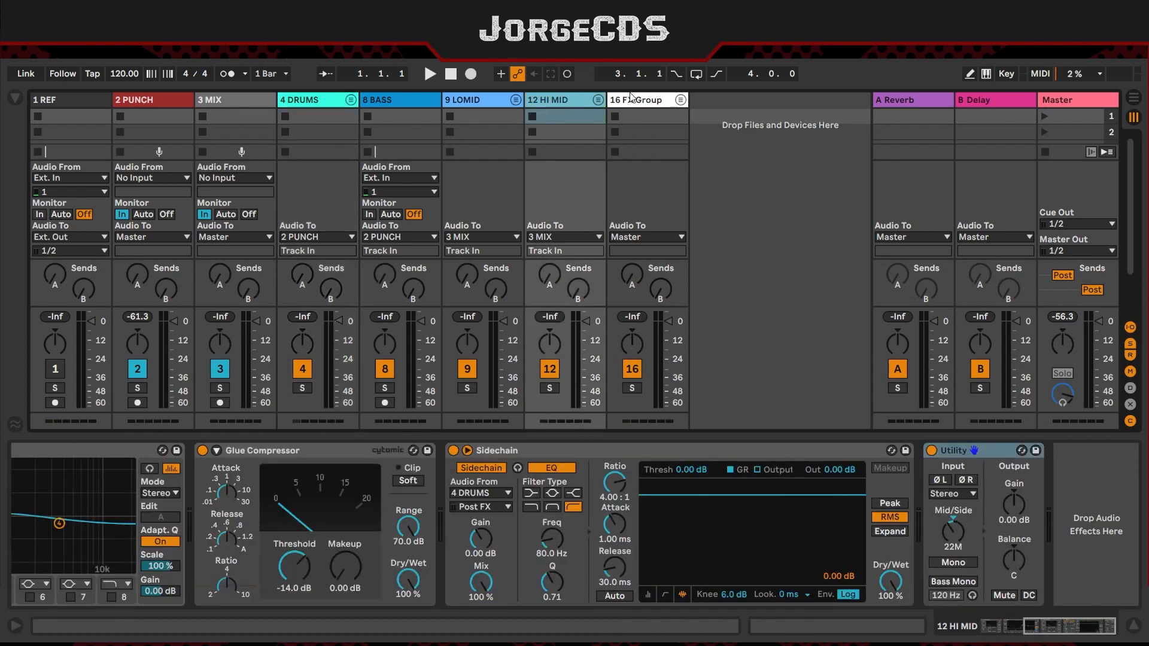
click(641, 100)
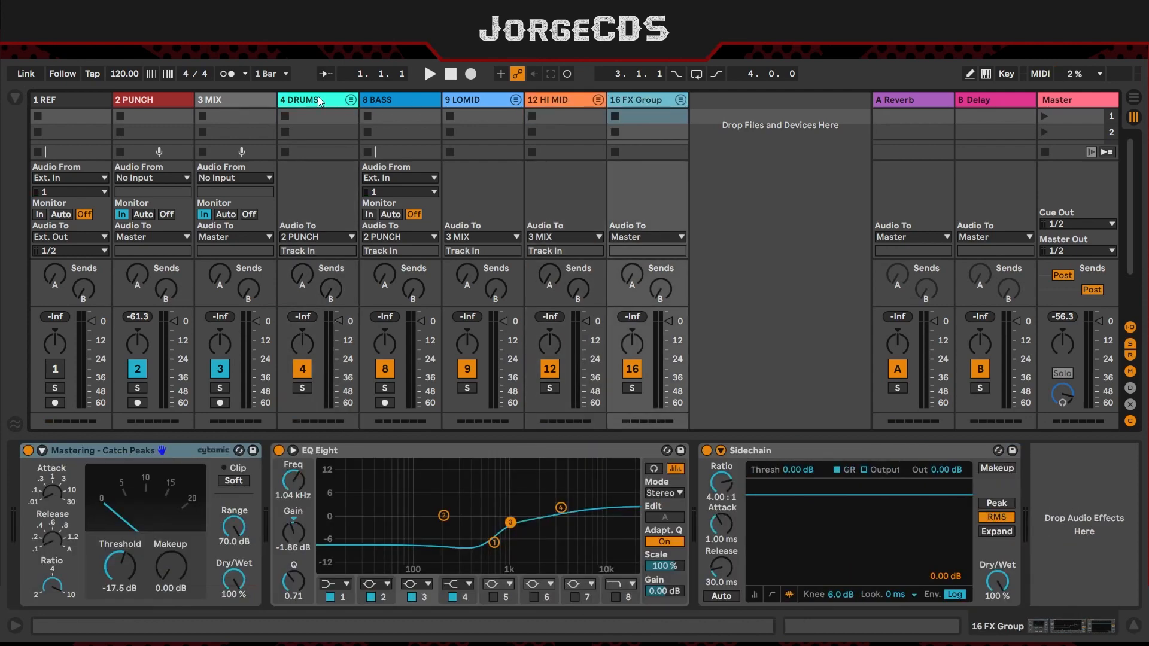
click(227, 102)
click(146, 98)
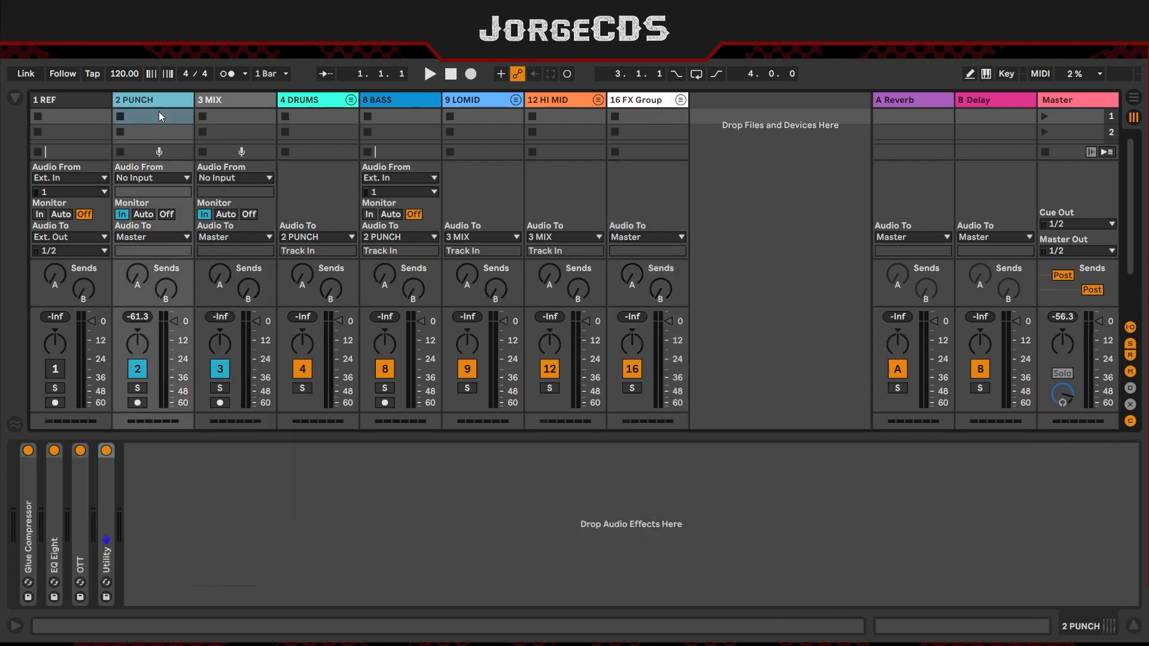
click(240, 102)
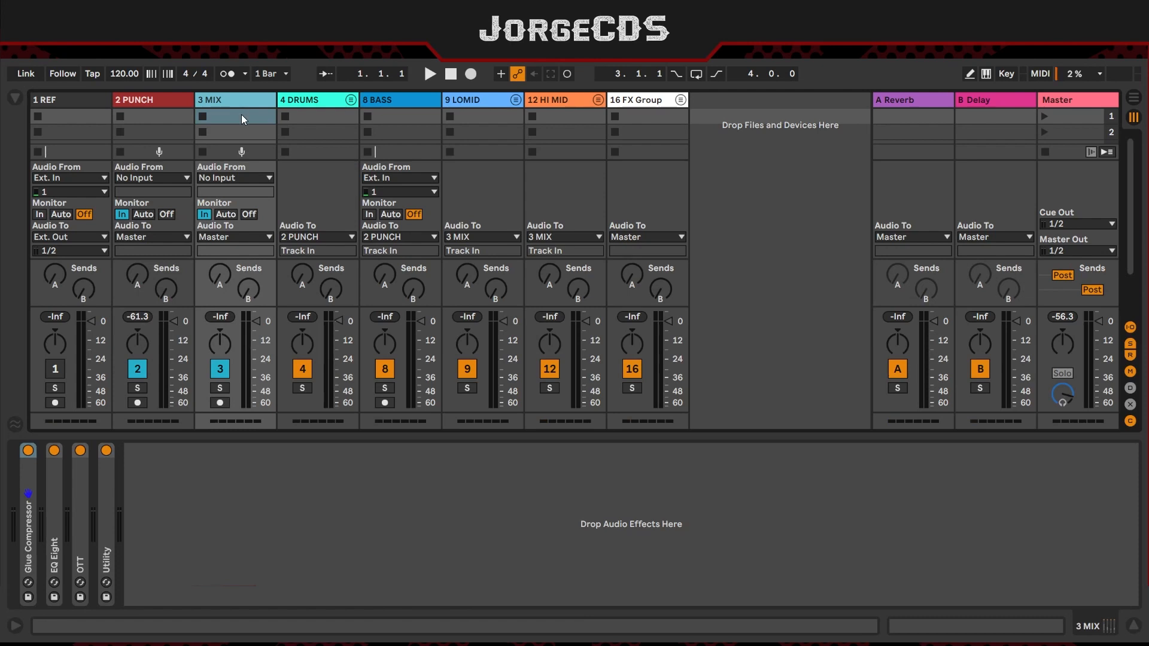
click(640, 101)
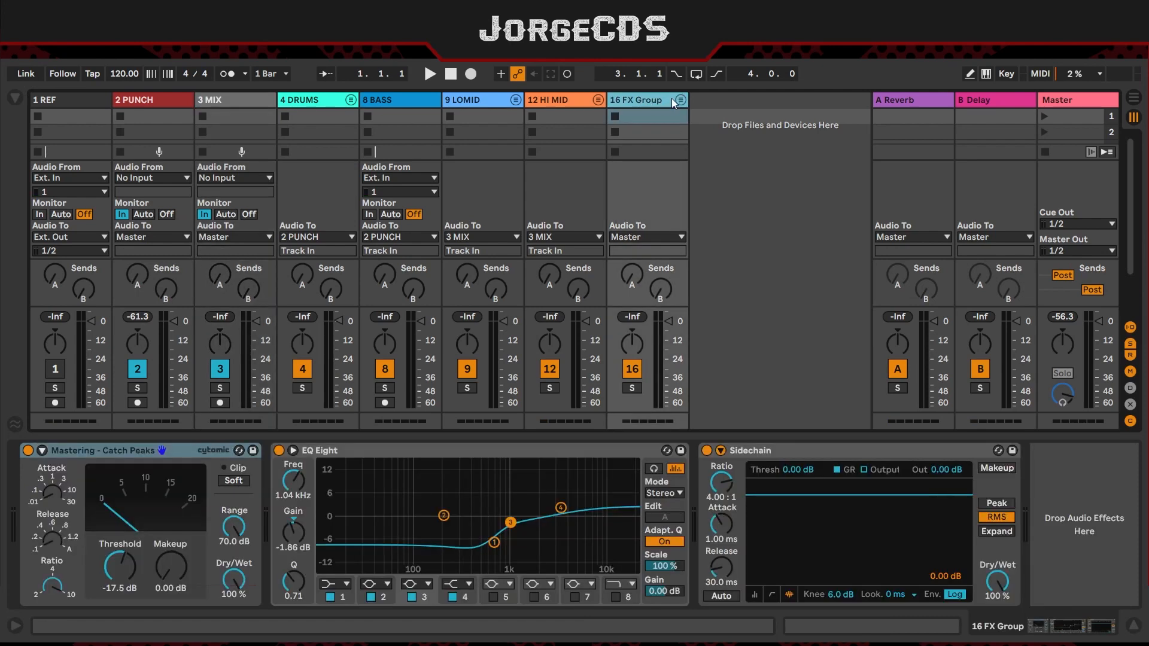
Step: Unfold the FX Group to view its FX1, Riser and Lazer Gun tracks, and fold it again
click(681, 99)
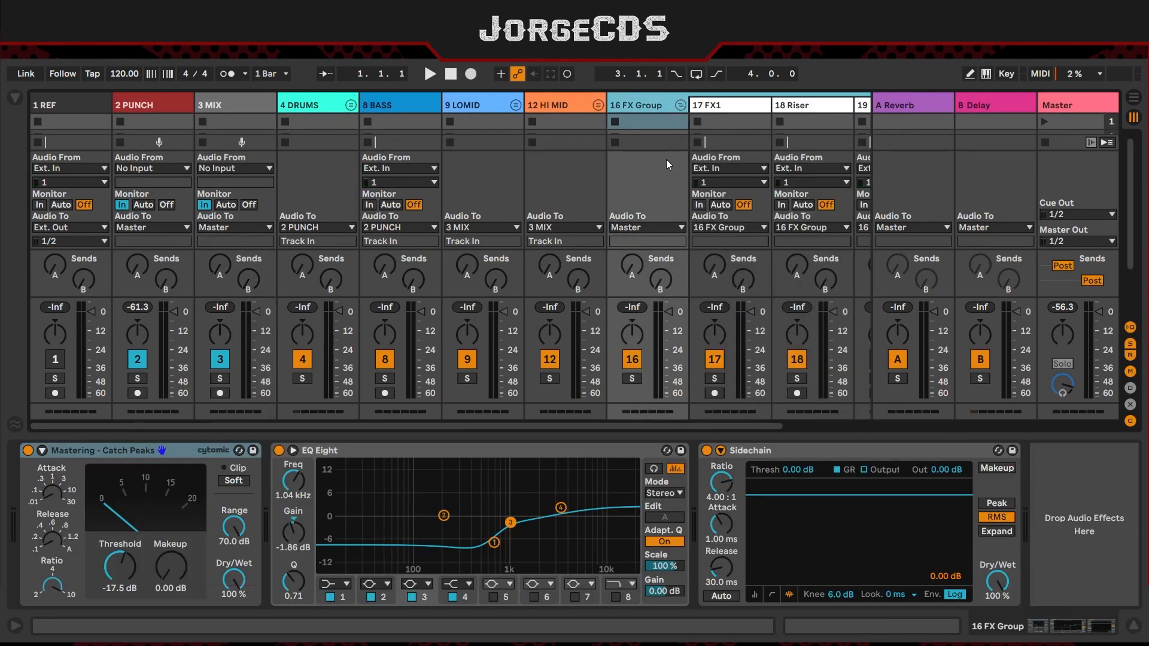
drag(662, 425, 707, 423)
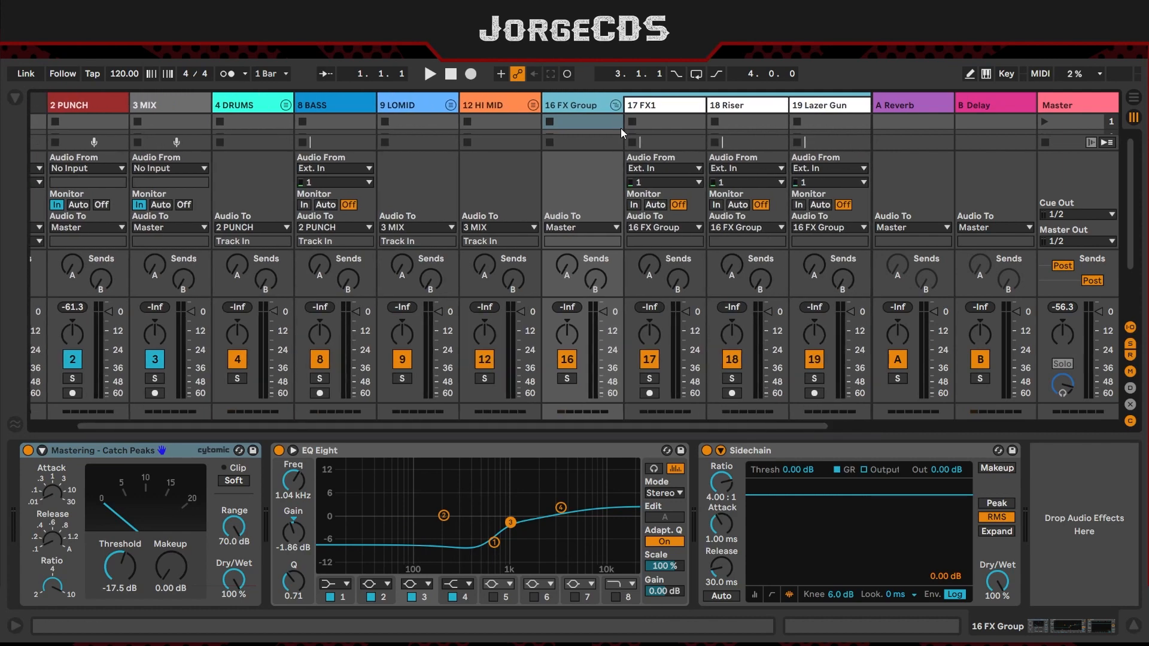
click(616, 106)
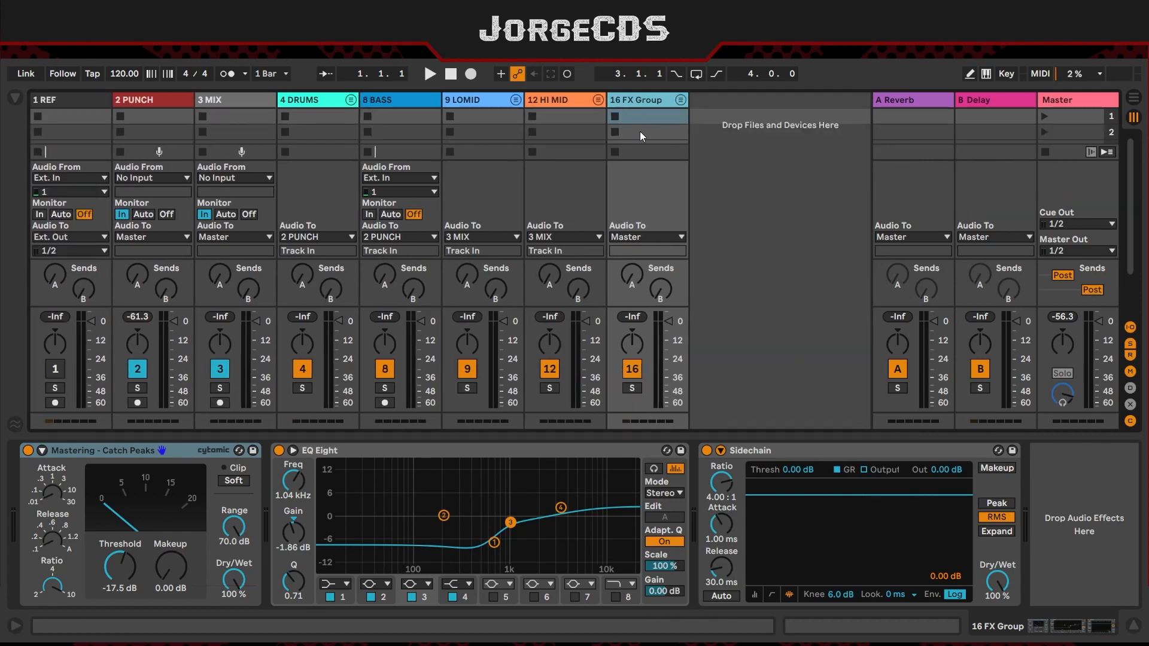
Step: Examine the Master's effect chain and the REF track, switching the REF track's solo on and off again
click(1067, 104)
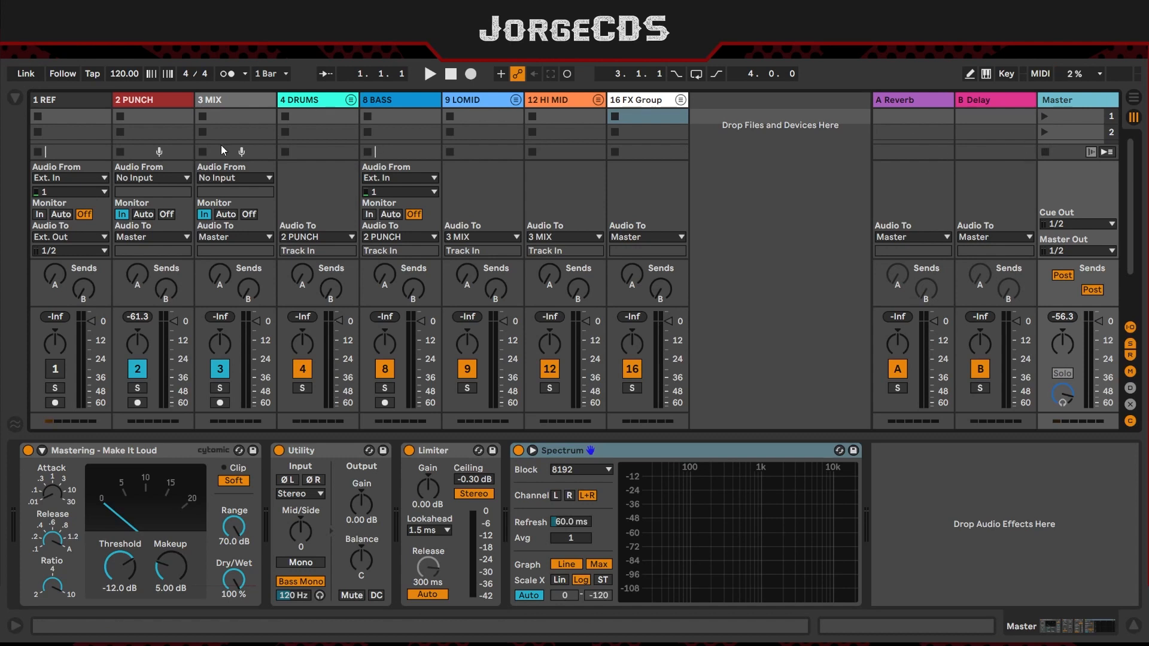
click(81, 101)
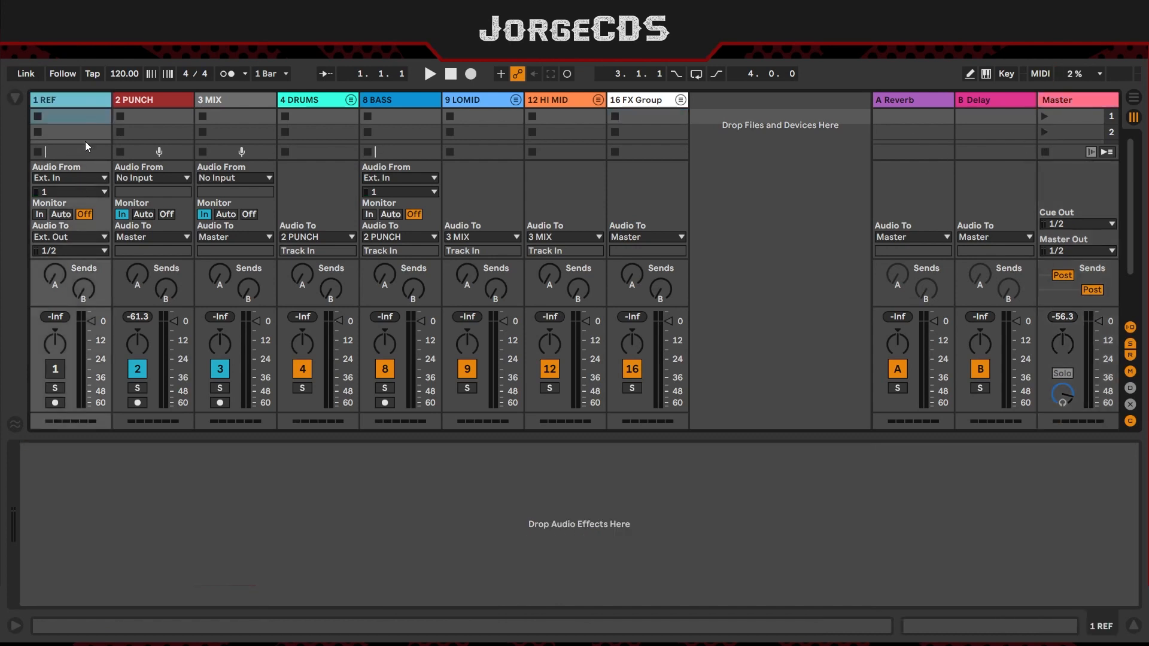
click(55, 388)
click(56, 389)
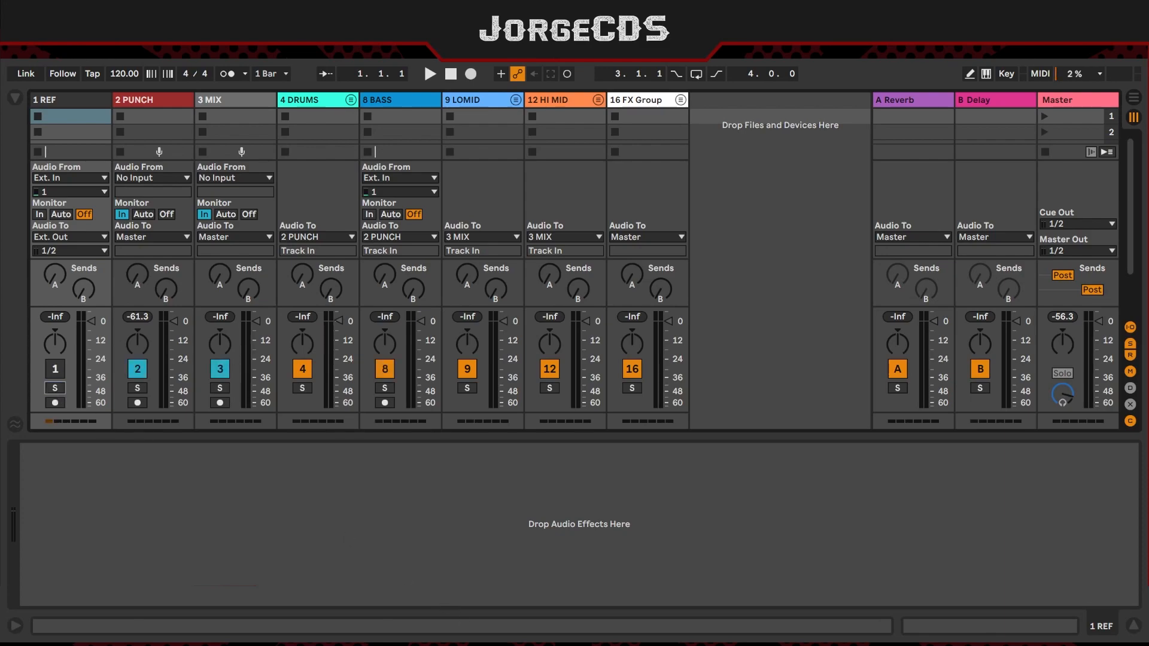